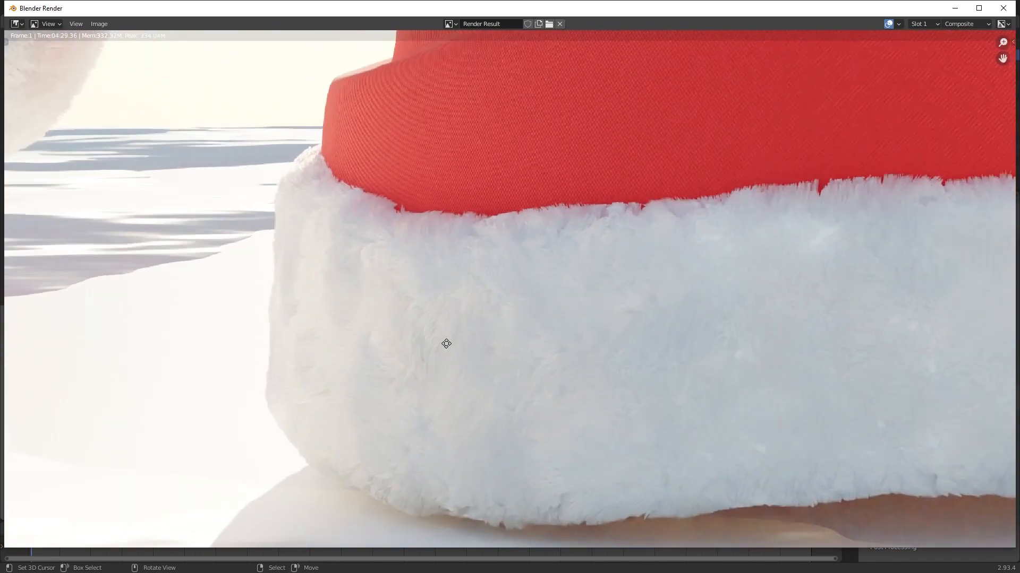
# Examine the fur on the brim and the pompom of the rendered Santa hat
pyautogui.keyDown('ctrl'); pyautogui.moveTo(446, 345); pyautogui.dragTo(463, 339, button='middle'); pyautogui.keyUp('ctrl')
pyautogui.moveTo(884, 260); pyautogui.dragTo(527, 294, button='middle')
pyautogui.moveTo(906, 388)
pyautogui.mouseDown(button='middle')
pyautogui.moveTo(576, 325)
pyautogui.moveTo(514, 328)
pyautogui.mouseUp(button='middle')
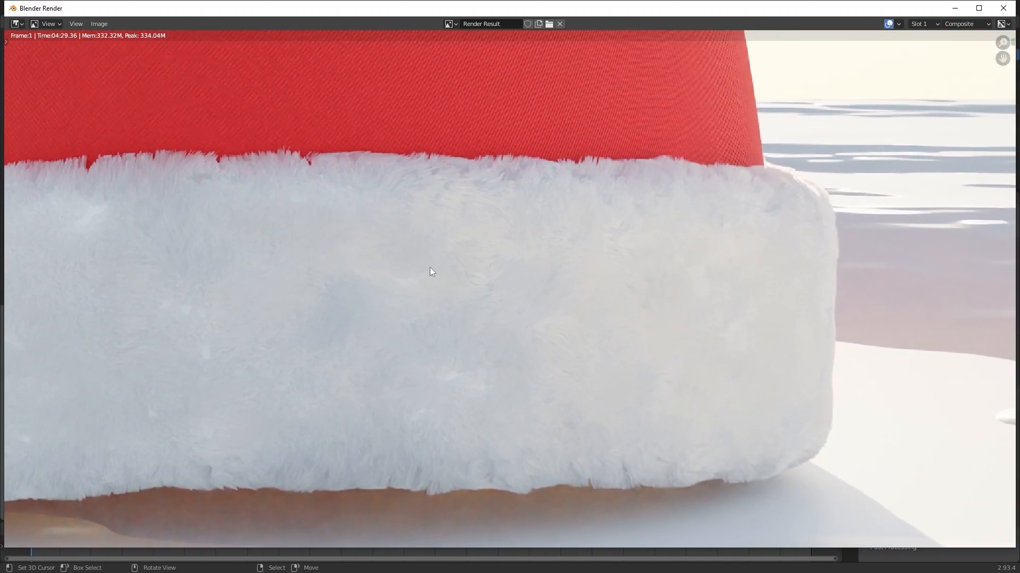
pyautogui.scroll(-4, 470, 167)
pyautogui.moveTo(401, 179)
pyautogui.mouseDown(button='middle')
pyautogui.moveTo(439, 216)
pyautogui.moveTo(695, 305)
pyautogui.mouseUp(button='middle')
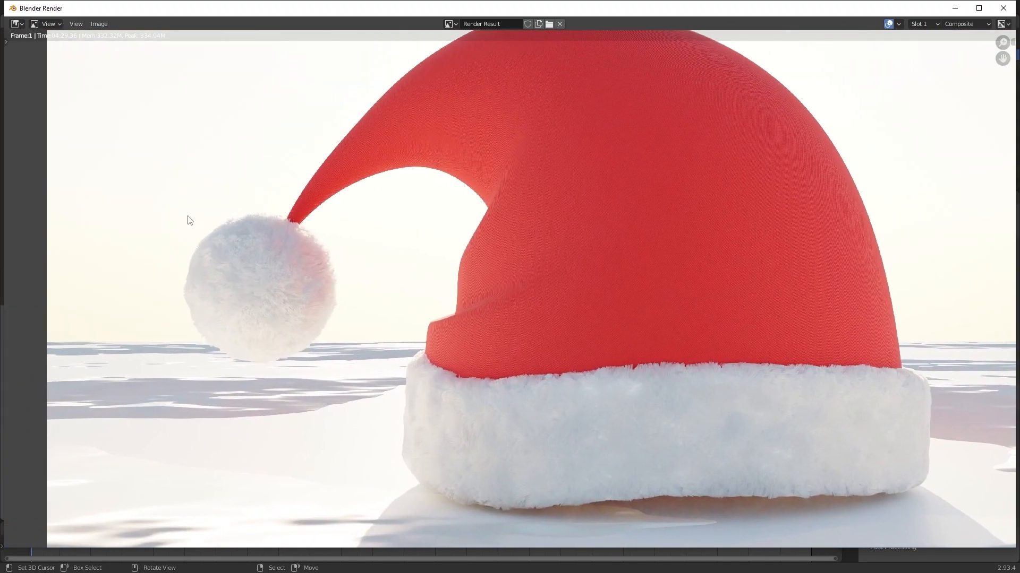
pyautogui.moveTo(222, 265); pyautogui.dragTo(376, 322, button='middle')
pyautogui.scroll(3, 376, 321)
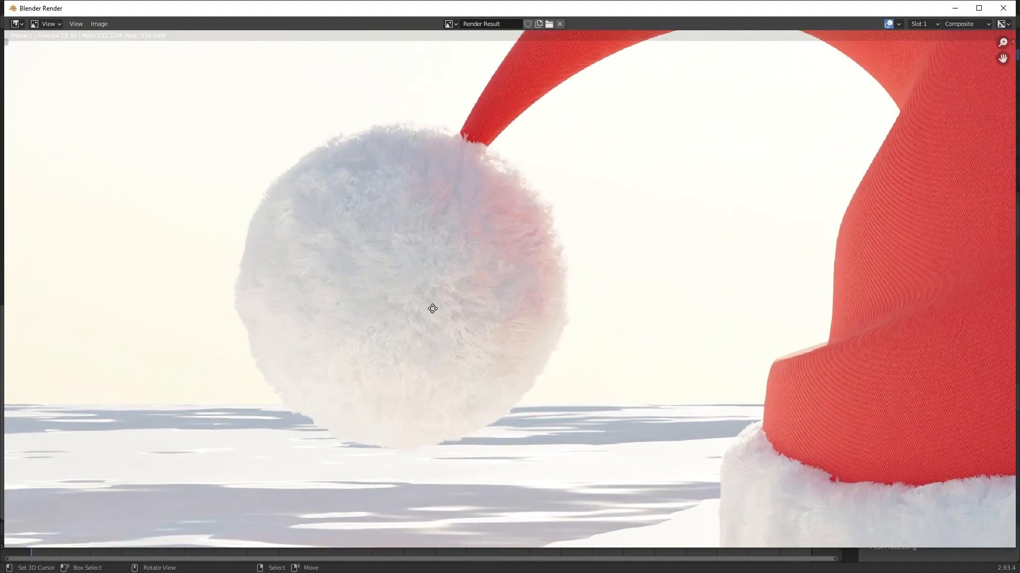
# Delete all default scene objects and switch to the top orthographic view
pyautogui.press('a')
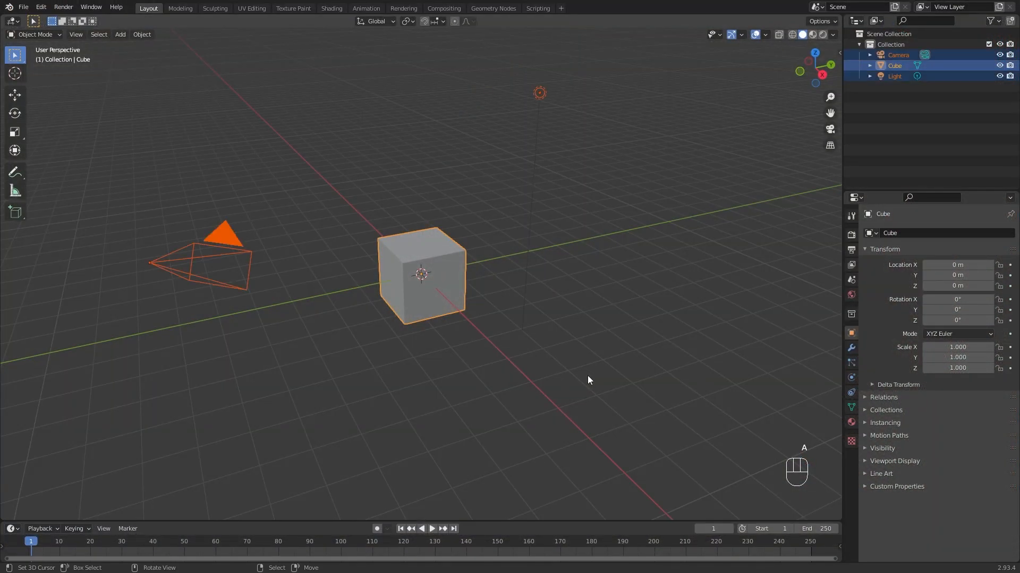
pyautogui.press('Delete')
pyautogui.press('KP_7')
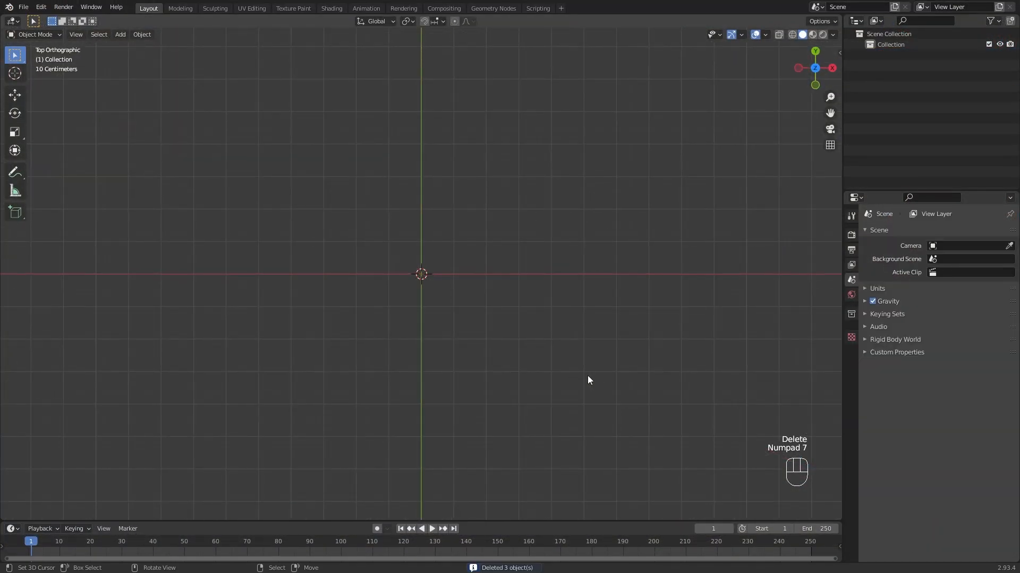
# Add a NURBS path at the origin and rotate it 90° around the Z axis
pyautogui.keyDown('shift'); pyautogui.moveTo(515, 240); pyautogui.dragTo(513, 254, button='middle'); pyautogui.keyUp('shift')
pyautogui.hotkey('shift', 'a')
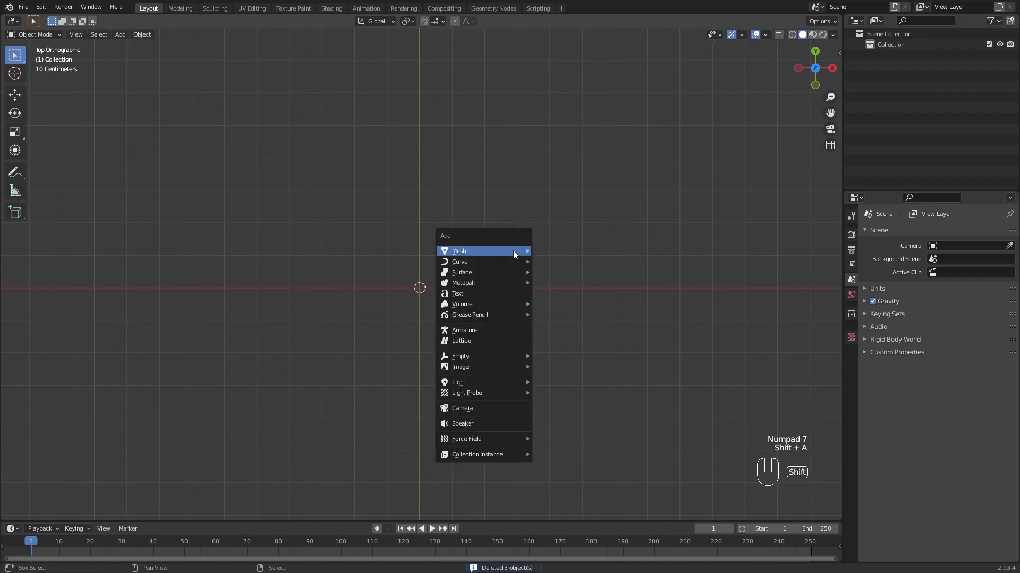
pyautogui.moveTo(511, 262)
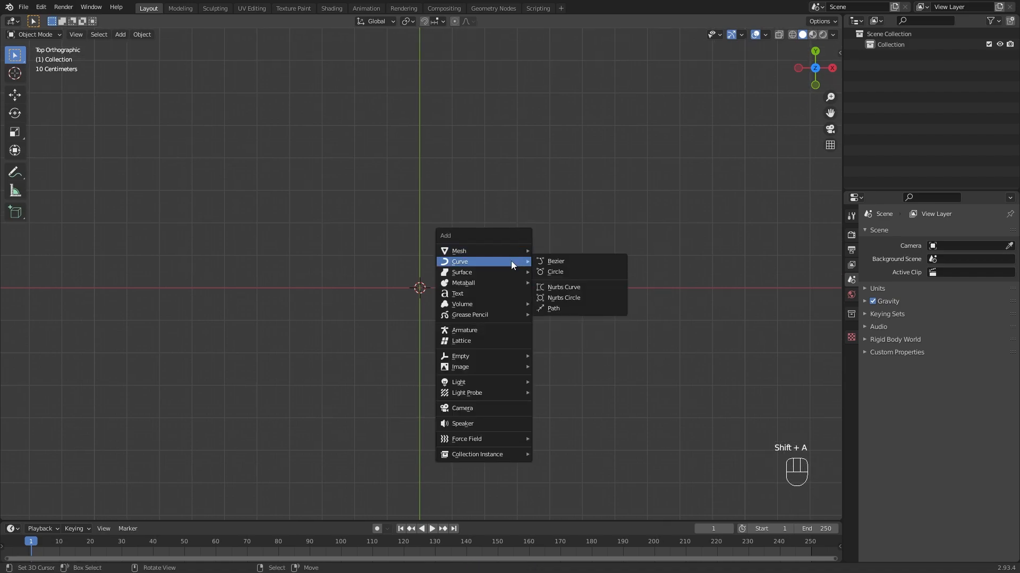
pyautogui.click(576, 307)
pyautogui.write('r')
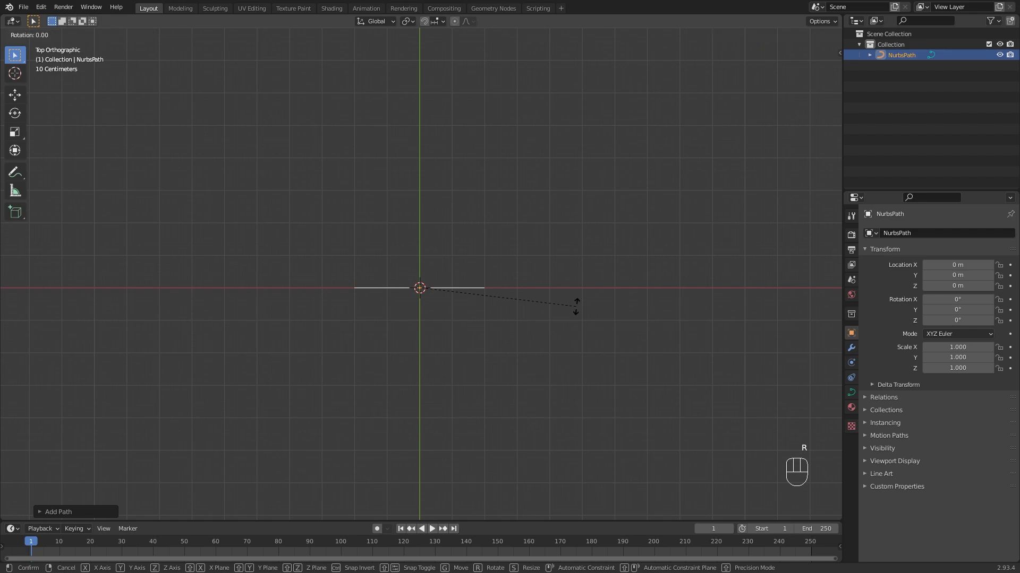
pyautogui.write('z90')
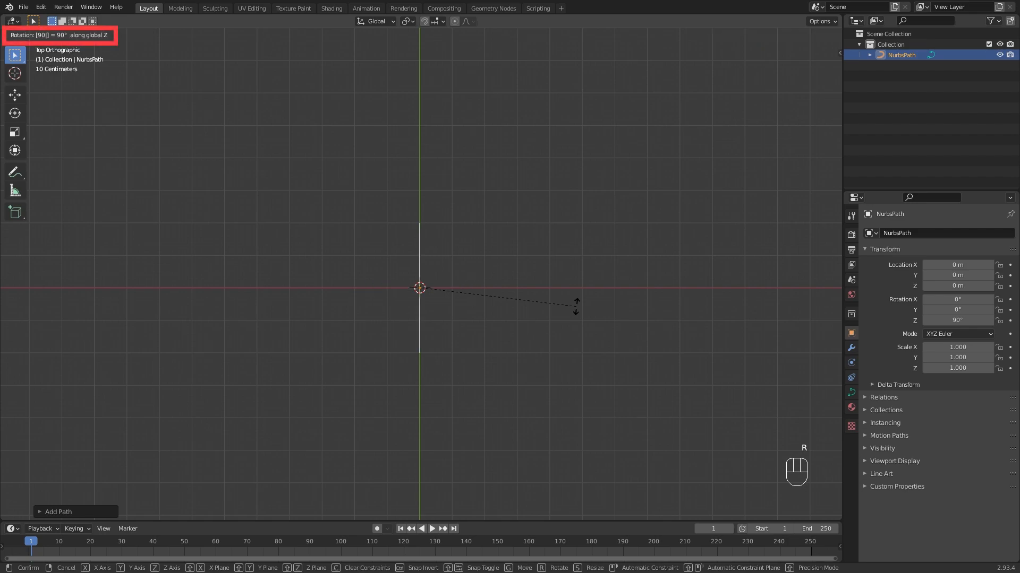
pyautogui.click(576, 307)
# Add a second path curve and move it about 5.47 m along X, beside the first path
pyautogui.hotkey('shift', 'a')
pyautogui.moveTo(576, 307)
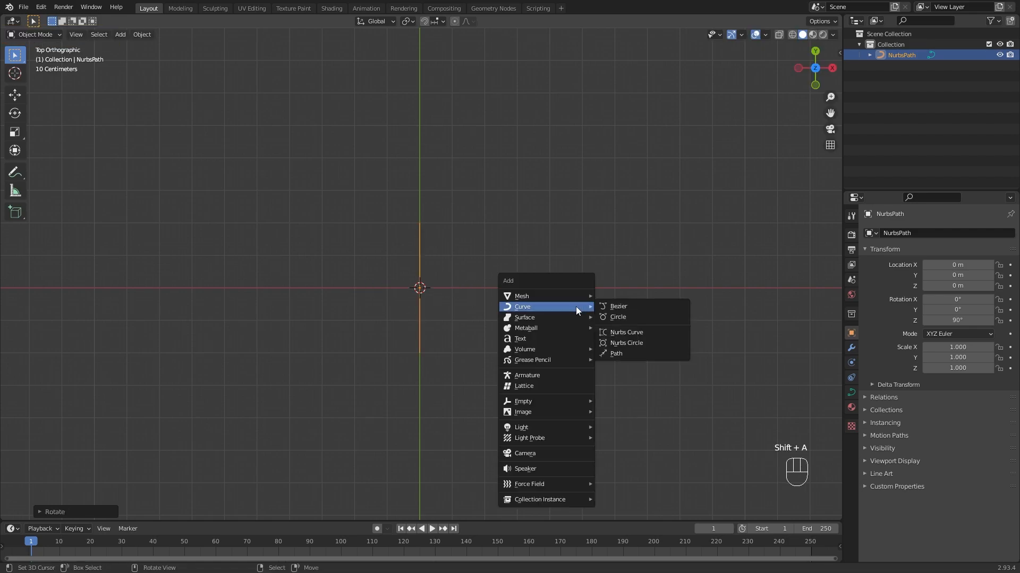
pyautogui.click(616, 355)
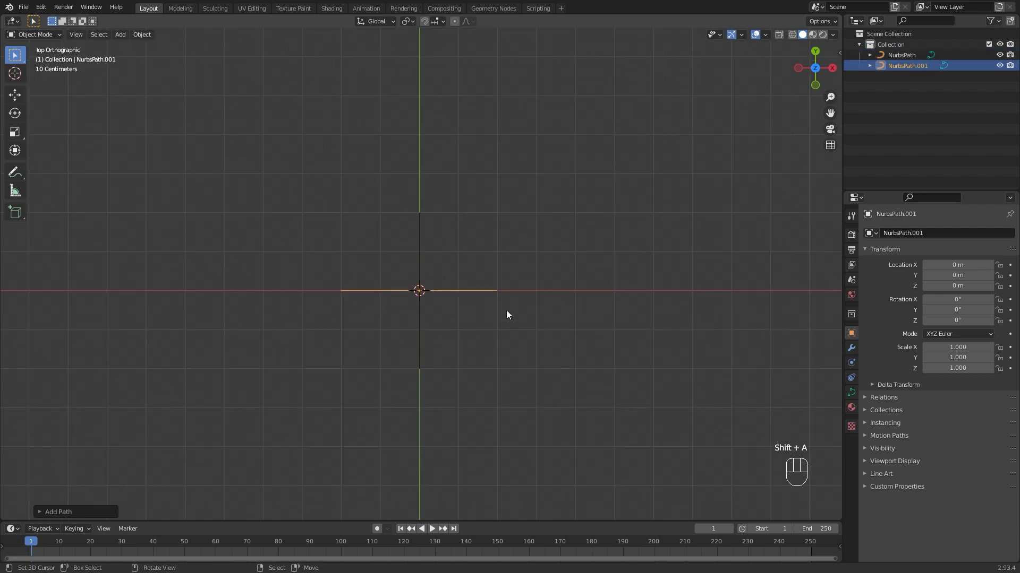
pyautogui.press('g')
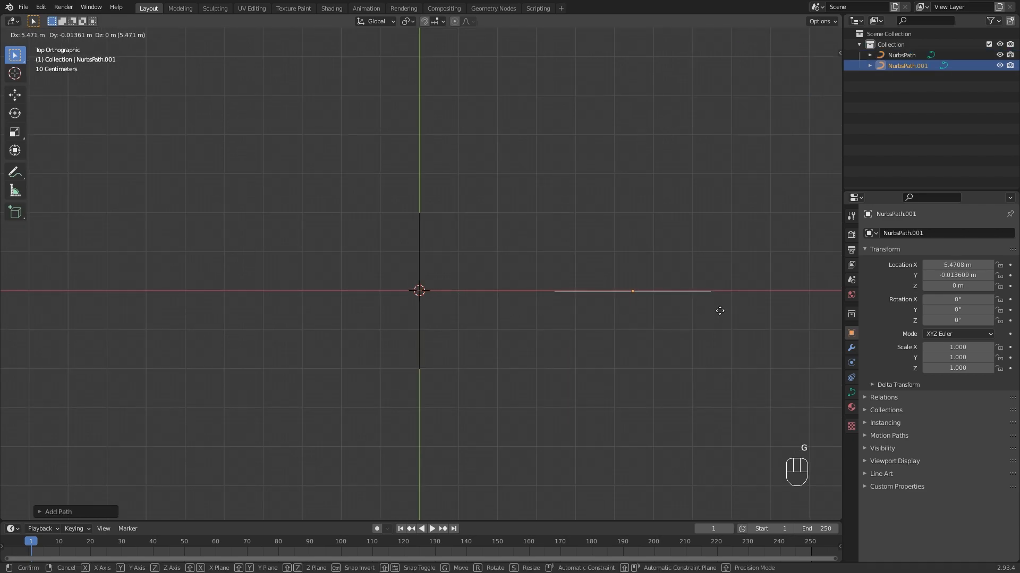
pyautogui.click(708, 313)
# Give the vertical path at the origin a round bevel with a depth of 1 m
pyautogui.keyDown('shift'); pyautogui.moveTo(599, 314); pyautogui.dragTo(503, 305, button='middle'); pyautogui.keyUp('shift')
pyautogui.scroll(3, 610, 282)
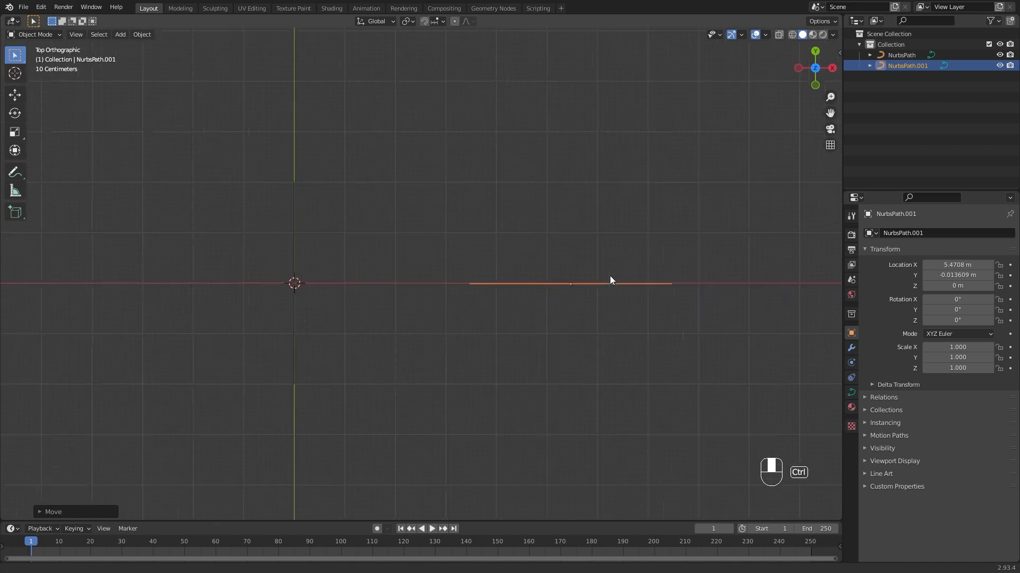
pyautogui.keyDown('shift'); pyautogui.moveTo(609, 253); pyautogui.dragTo(598, 236, button='middle'); pyautogui.keyUp('shift')
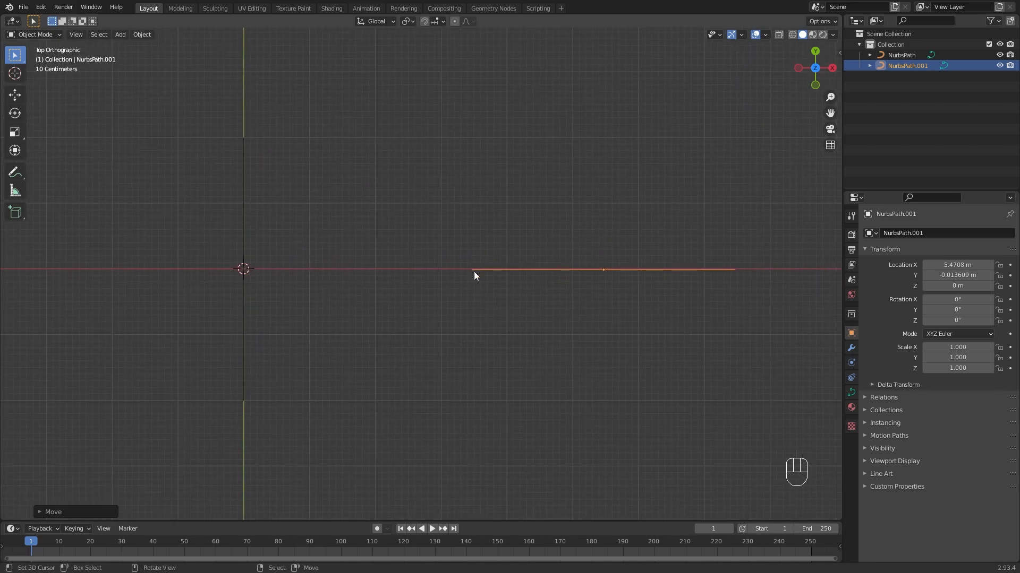
pyautogui.click(247, 229)
pyautogui.keyDown('shift'); pyautogui.moveTo(374, 351); pyautogui.dragTo(381, 349, button='middle'); pyautogui.keyUp('shift')
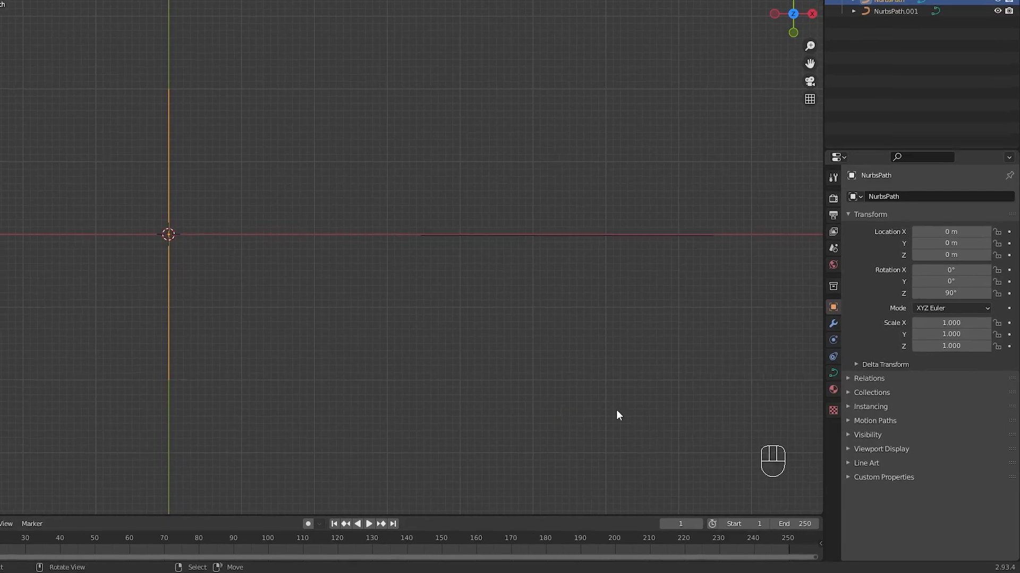
pyautogui.click(833, 373)
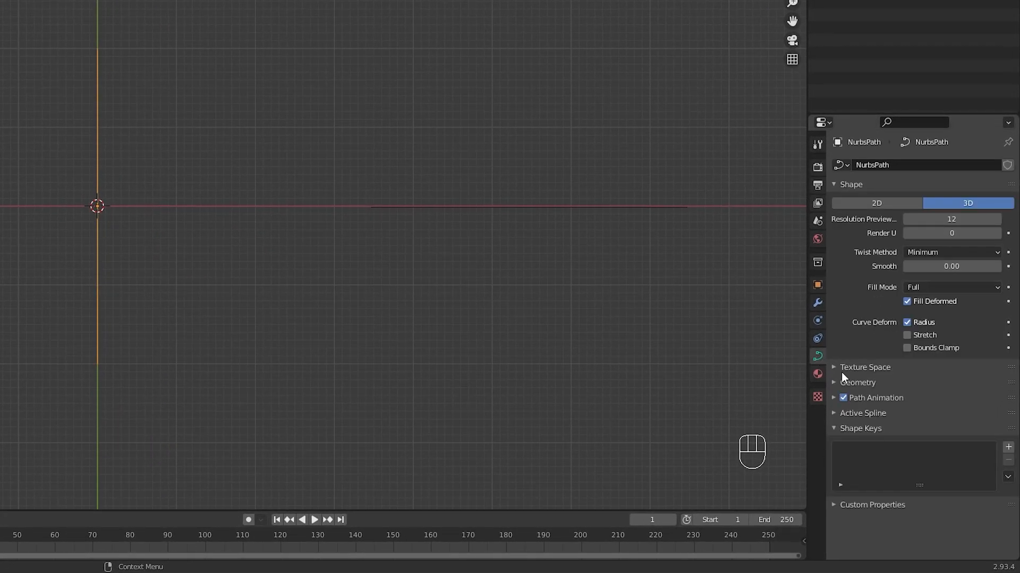
pyautogui.click(850, 384)
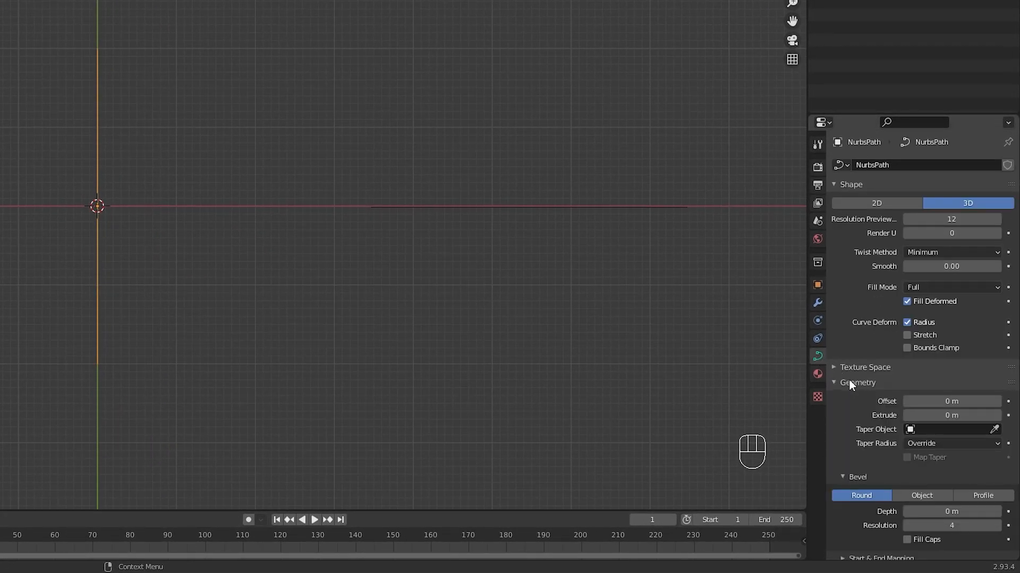
pyautogui.scroll(-5, 850, 387)
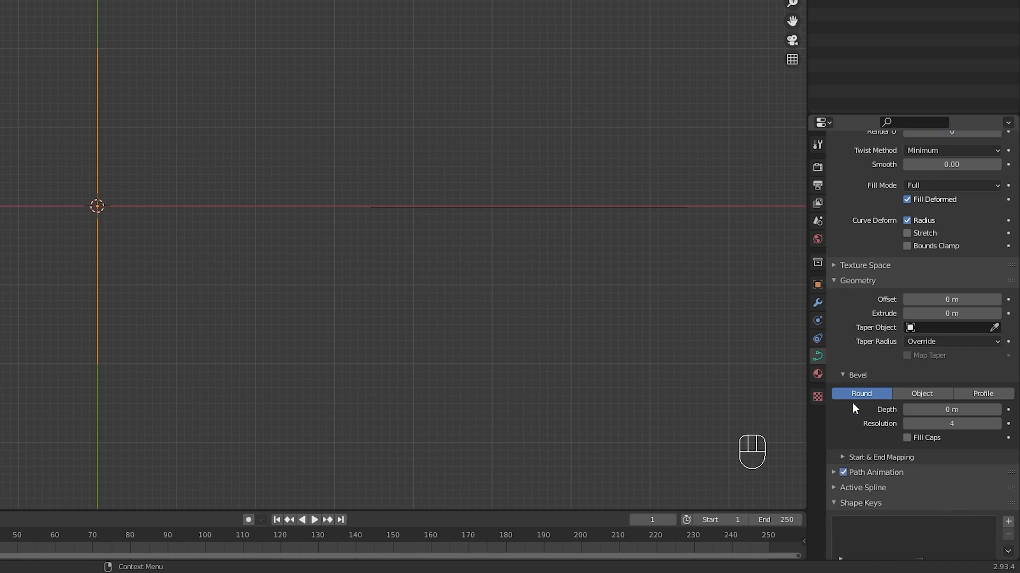
pyautogui.moveTo(936, 411); pyautogui.dragTo(963, 410)
pyautogui.click(940, 410)
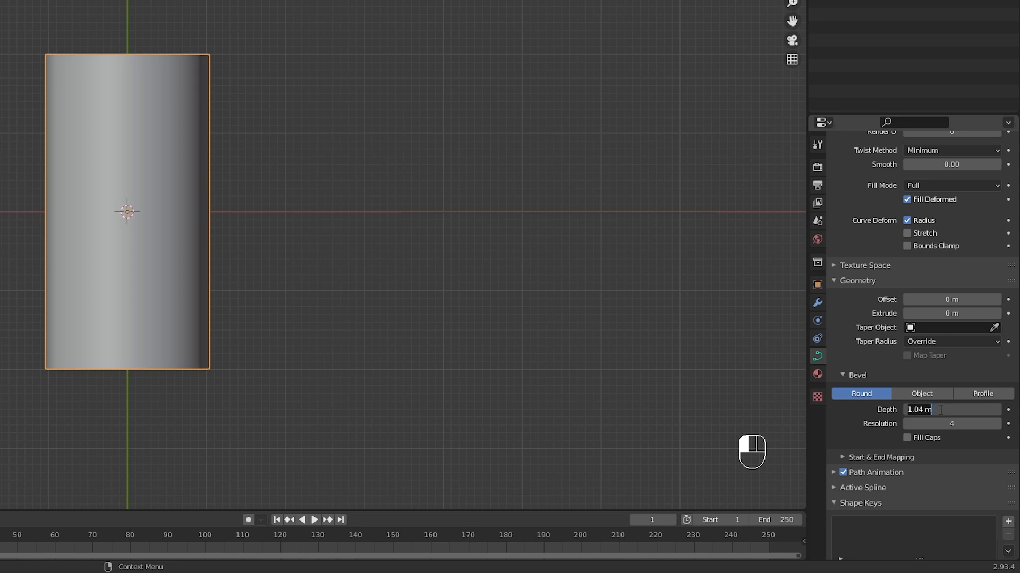
pyautogui.write('1')
pyautogui.press('Return')
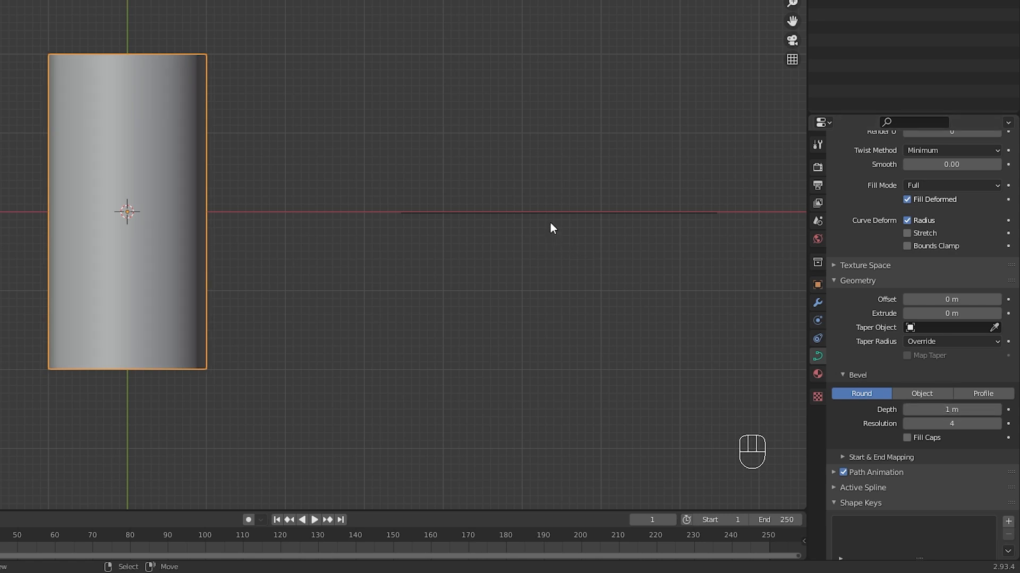
# Assign the horizontal path as the vertical path's taper object and open the horizontal path in Edit Mode
pyautogui.click(994, 327)
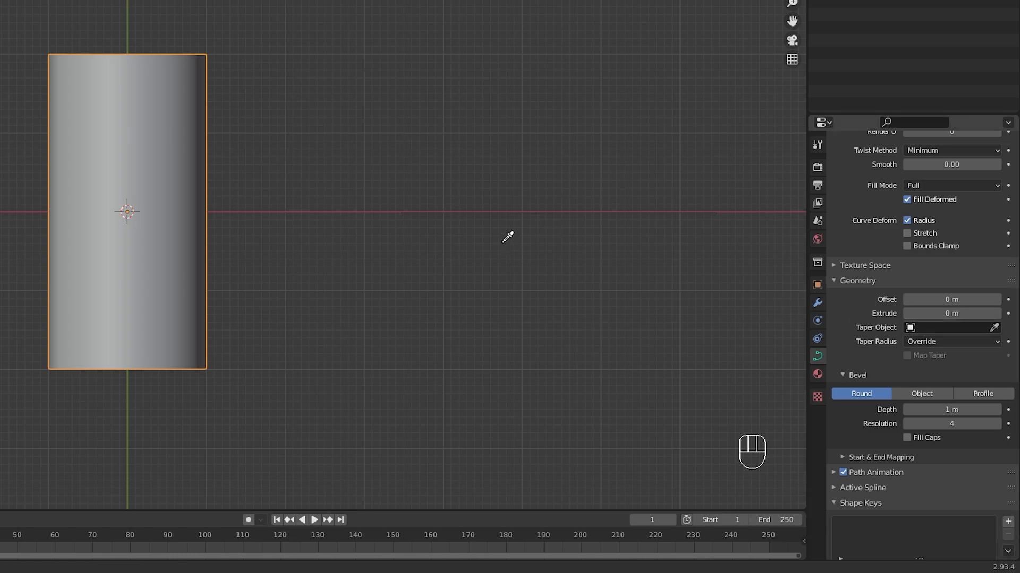
pyautogui.click(516, 211)
pyautogui.keyDown('shift'); pyautogui.moveTo(499, 258); pyautogui.dragTo(474, 319, button='middle'); pyautogui.keyUp('shift')
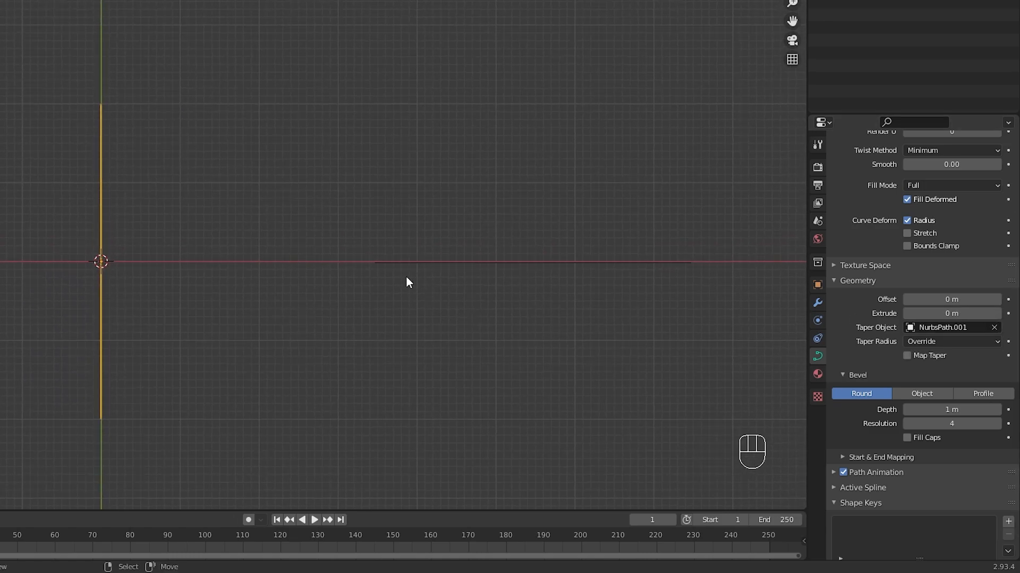
pyautogui.click(412, 267)
pyautogui.press('Tab')
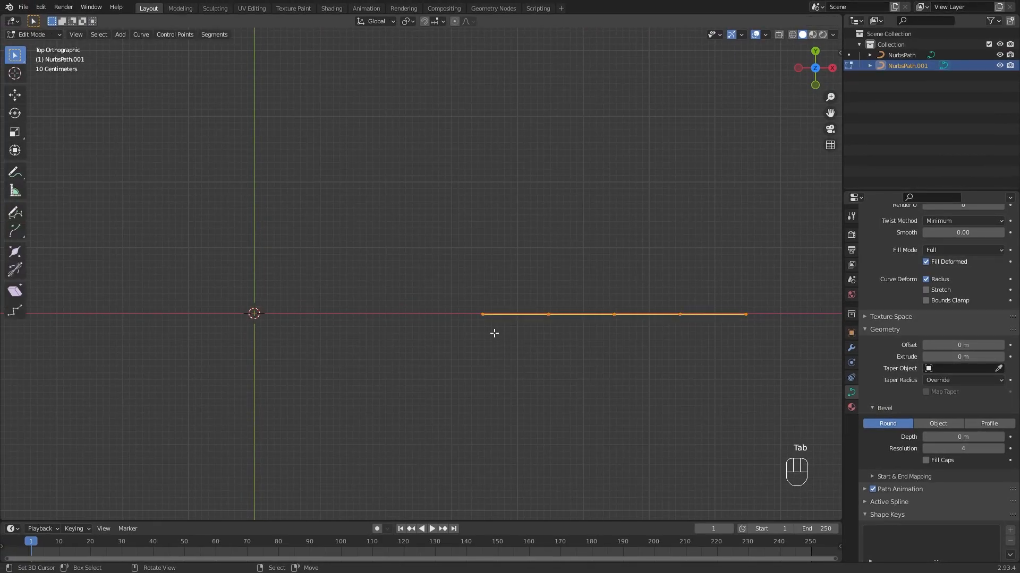
# Try moving all control points of the taper path about 1.48 m along Y
pyautogui.press('a')
pyautogui.press('g')
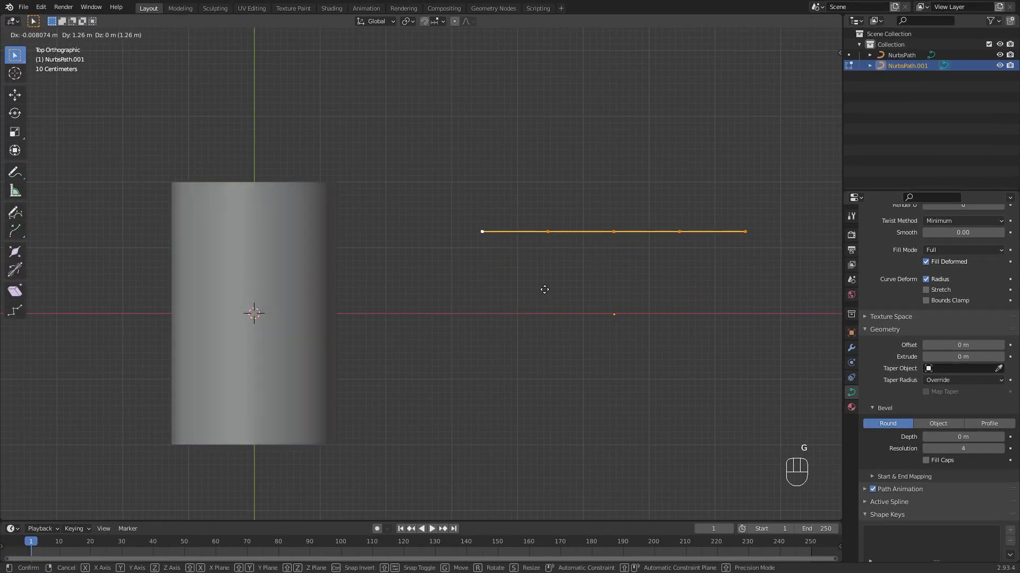
pyautogui.press('y')
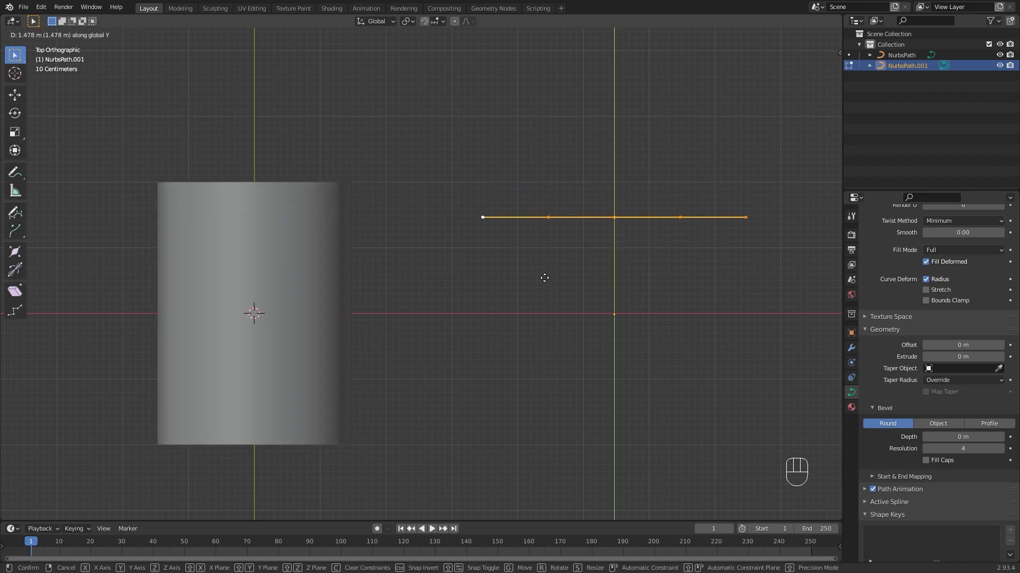
pyautogui.press('Escape')
# Try moving the taper path's end control point nearest the origin and its neighbouring control point individually
pyautogui.click(487, 317)
pyautogui.press('g')
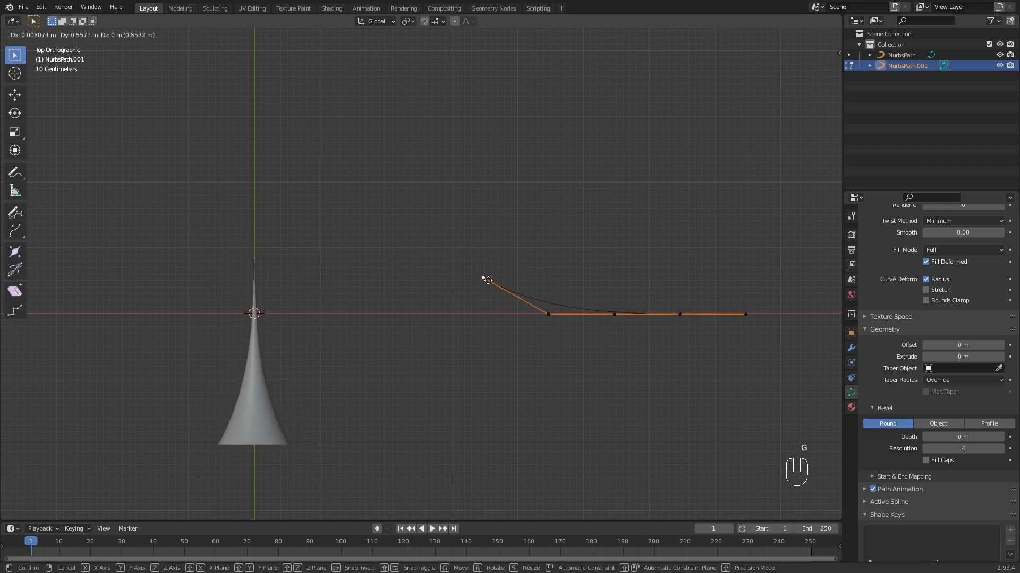
pyautogui.press('Escape')
pyautogui.click(549, 314)
pyautogui.press('h')
pyautogui.hotkey('ctrl', 'z')
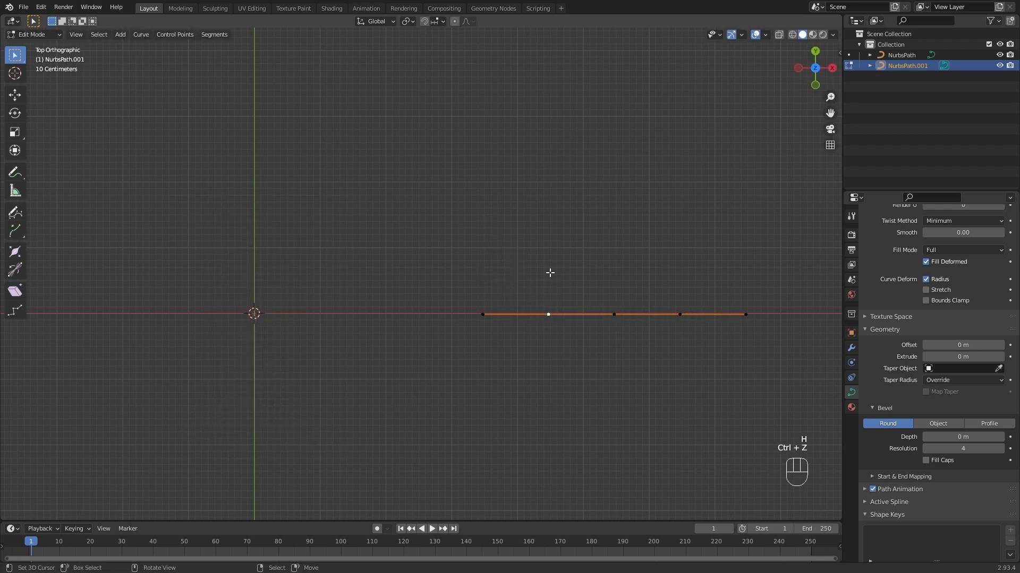
pyautogui.press('g')
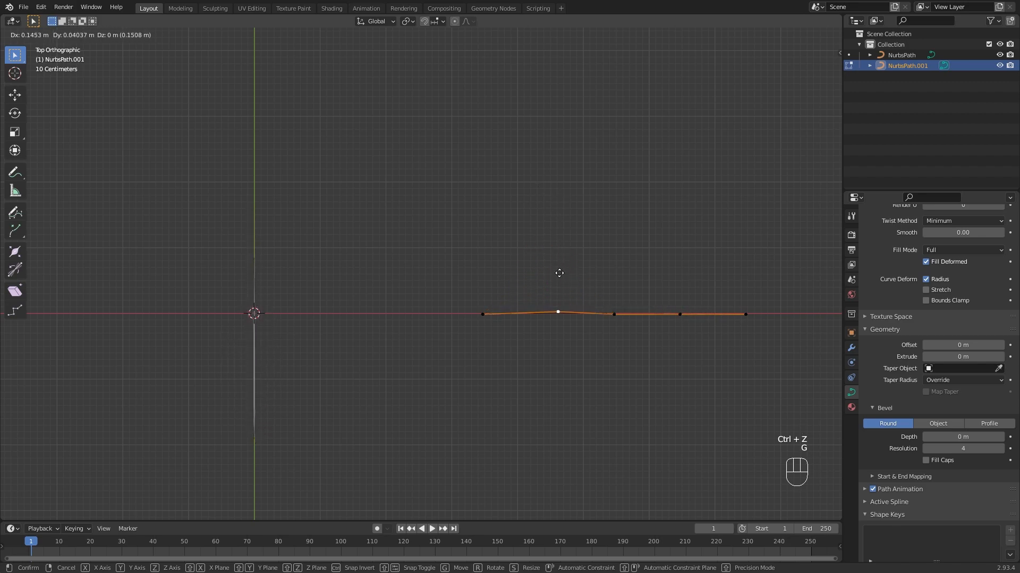
pyautogui.press('Escape')
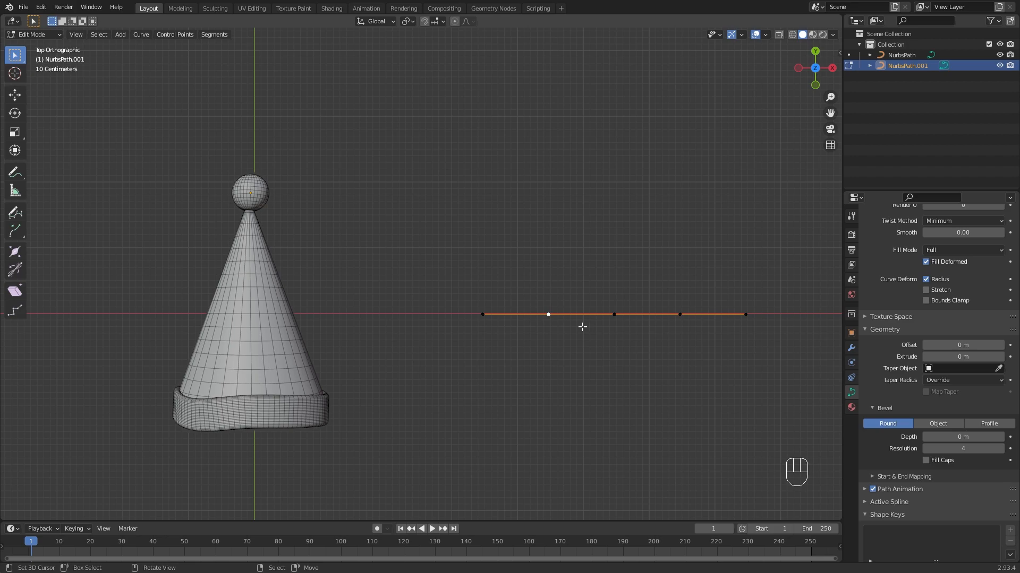
# Try raising the taper path's end control point nearest the origin by about 0.78 m without proportional editing
pyautogui.keyDown('shift'); pyautogui.moveTo(493, 375); pyautogui.dragTo(497, 366, button='middle'); pyautogui.keyUp('shift')
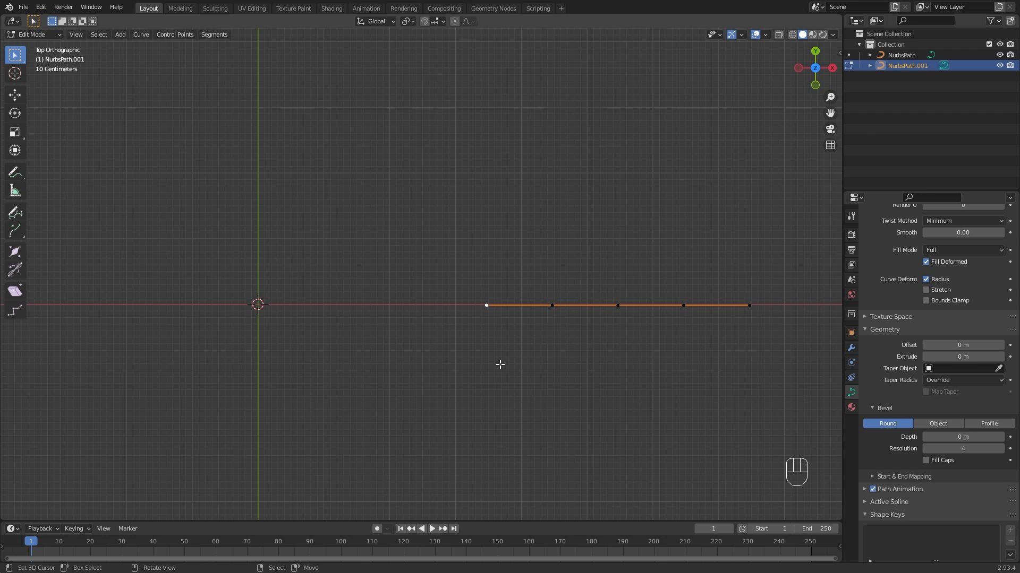
pyautogui.press('g')
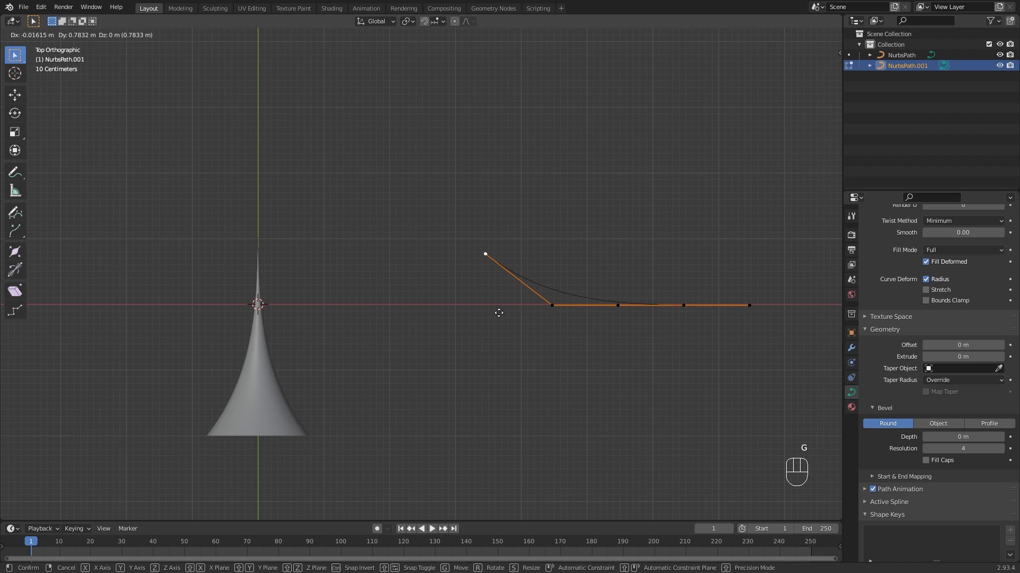
pyautogui.rightClick(498, 313)
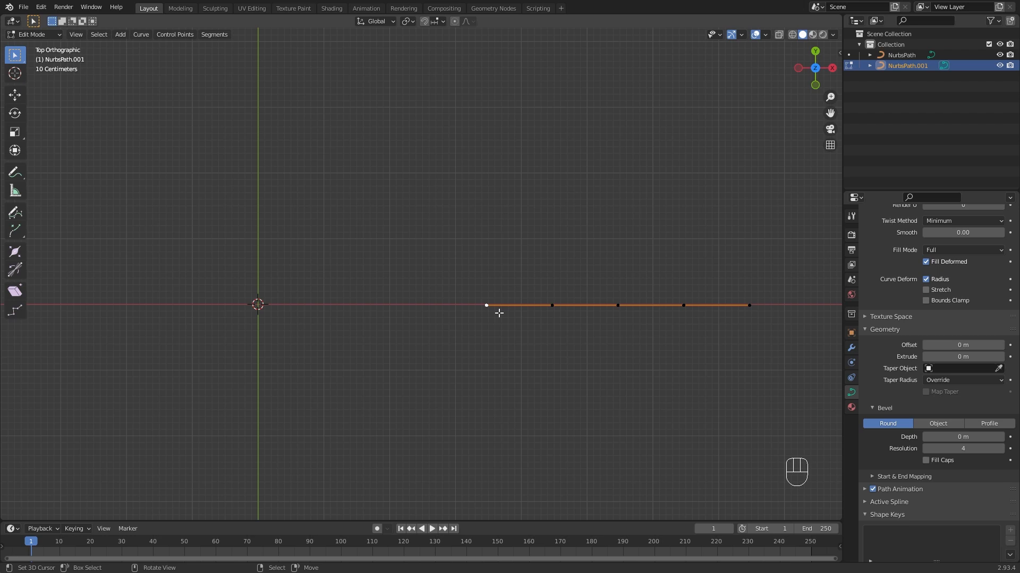
# Move the taper path's end control point nearest the origin 0.8 m along Y using proportional size 3.80, and return to Object Mode
pyautogui.press('o')
pyautogui.press('o')
pyautogui.press('o')
pyautogui.press('g')
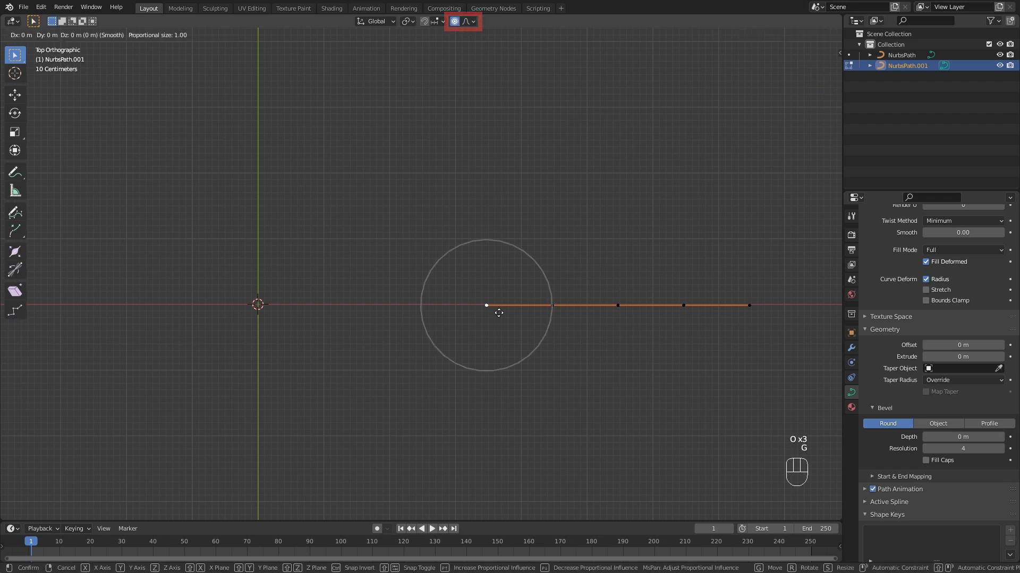
pyautogui.press('y')
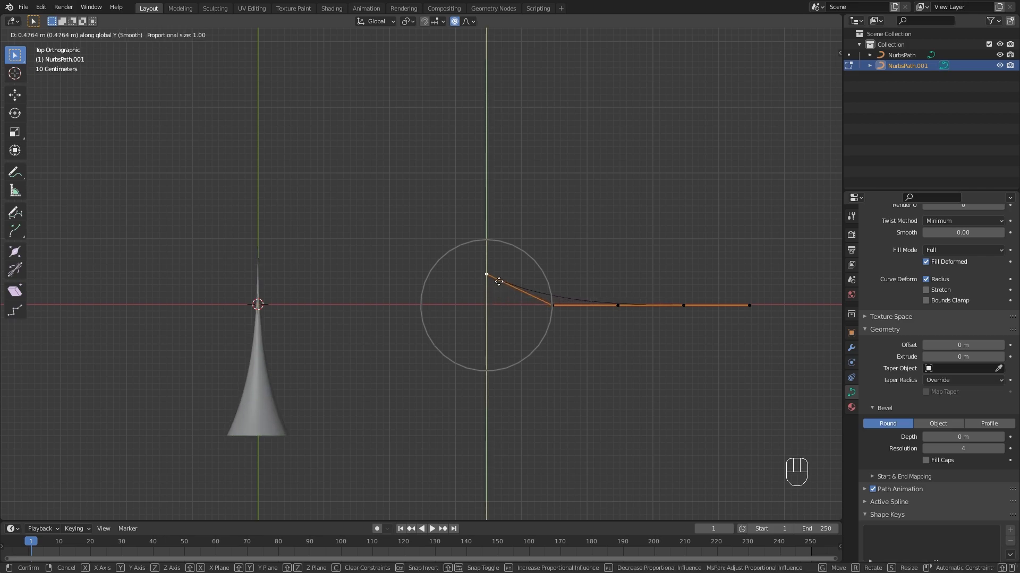
pyautogui.scroll(-7, 499, 282)
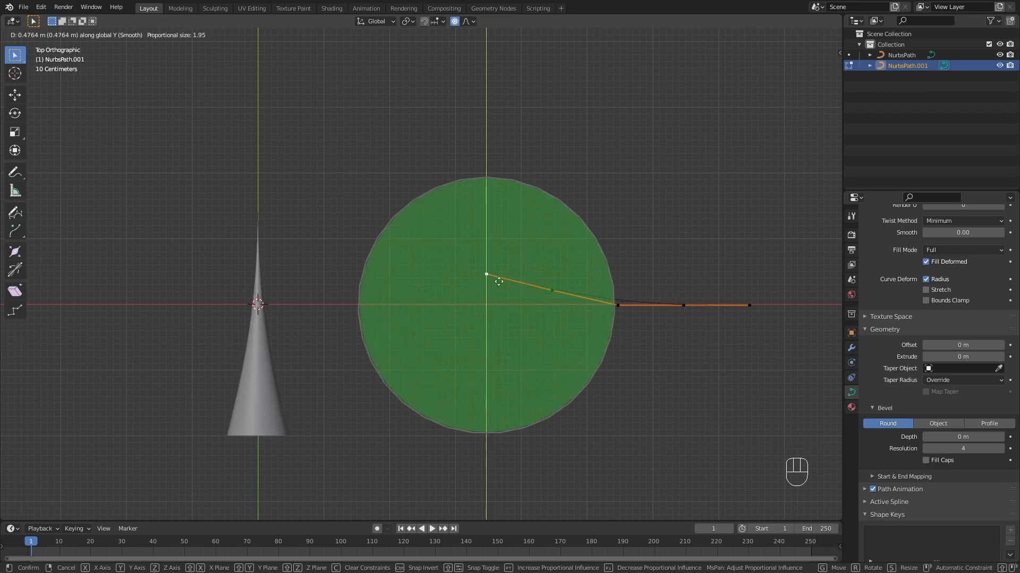
pyautogui.scroll(-6, 499, 282)
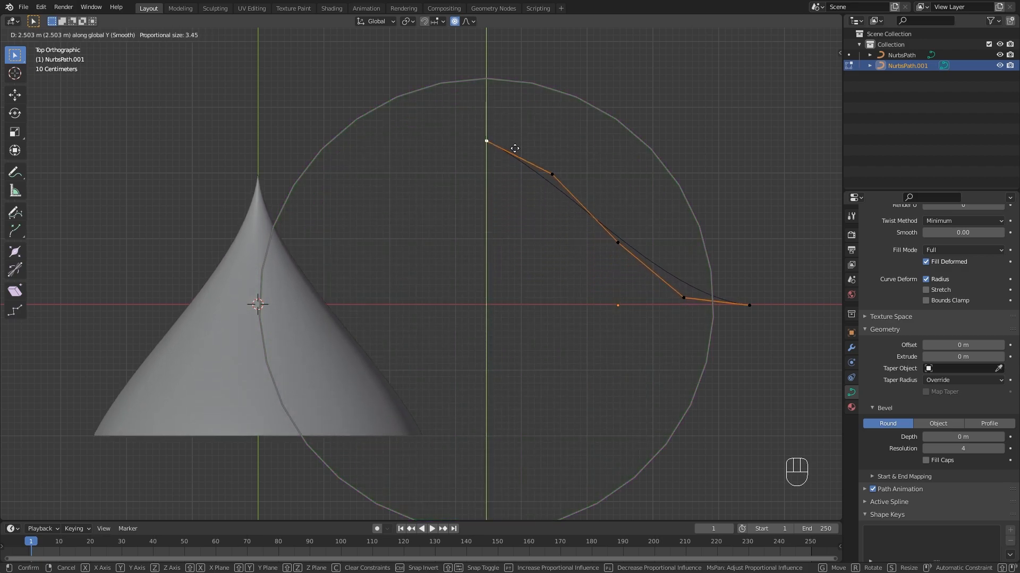
pyautogui.write('.8')
pyautogui.scroll(-1, 515, 261)
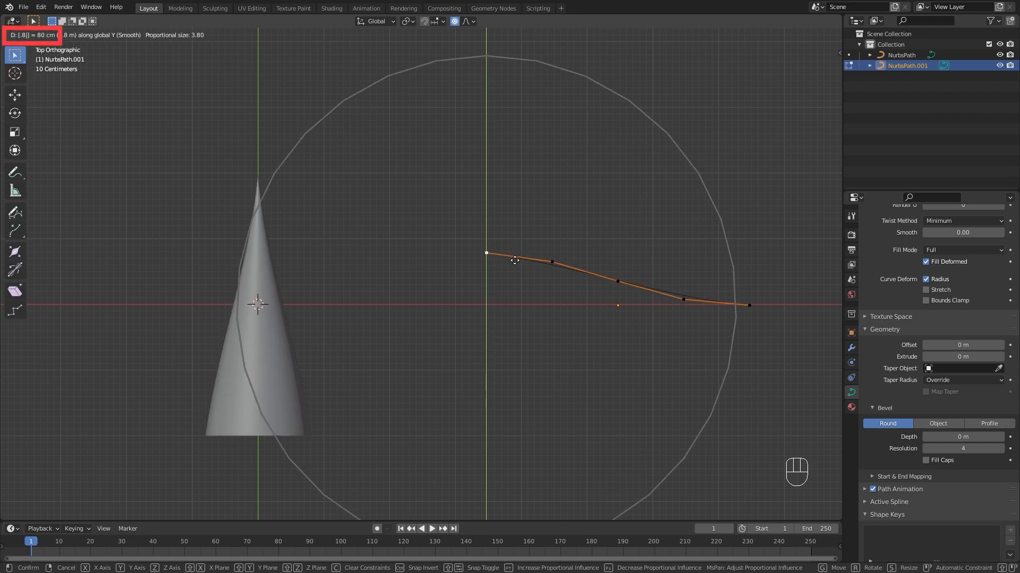
pyautogui.click(515, 260)
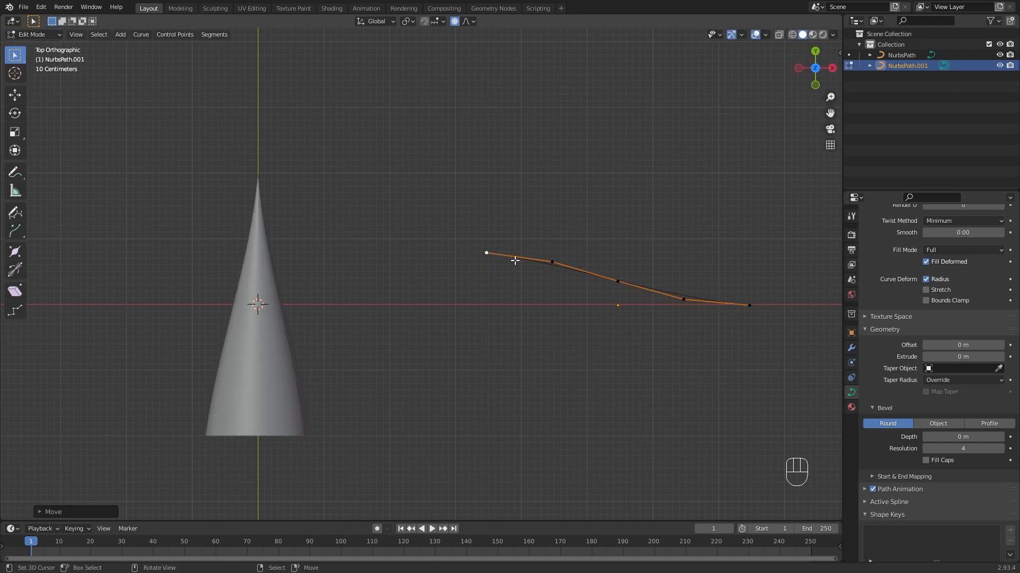
pyautogui.keyDown('shift'); pyautogui.moveTo(495, 276); pyautogui.dragTo(555, 242, button='middle'); pyautogui.keyUp('shift')
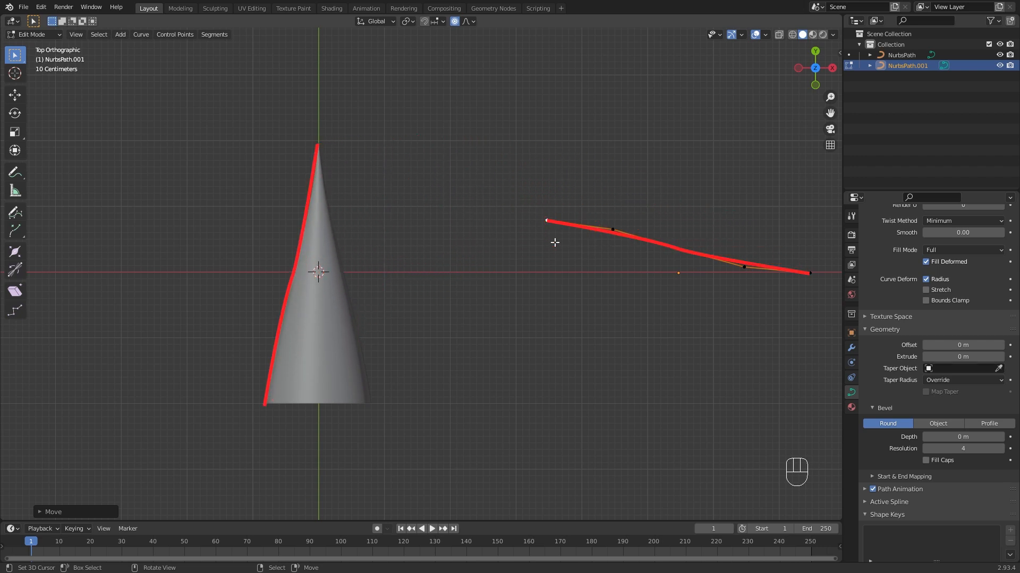
pyautogui.press('Tab')
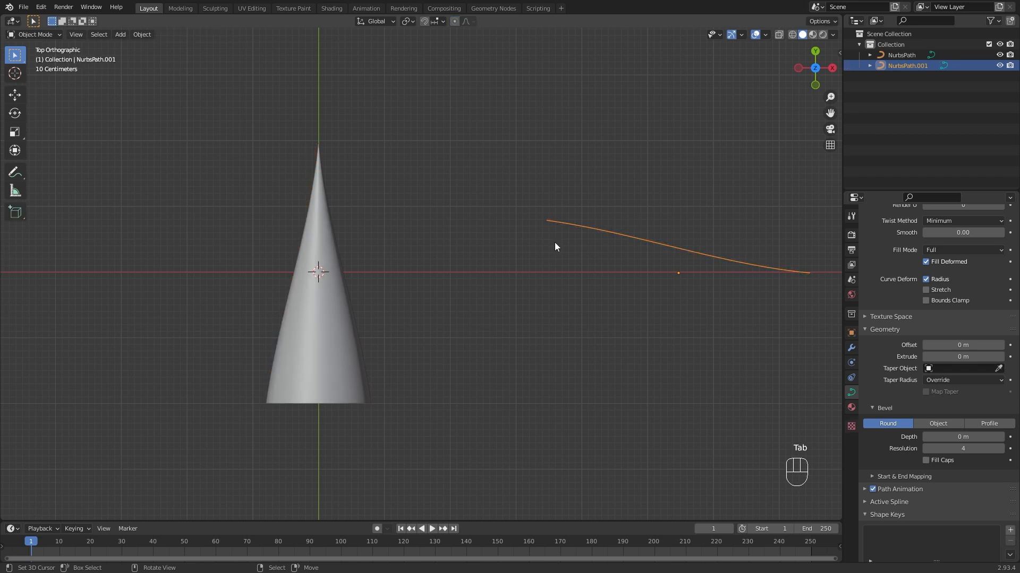
# Rotate the cone 90° about X and raise it 2 m along Z
pyautogui.moveTo(329, 253); pyautogui.dragTo(391, 195, button='middle')
pyautogui.click(416, 277)
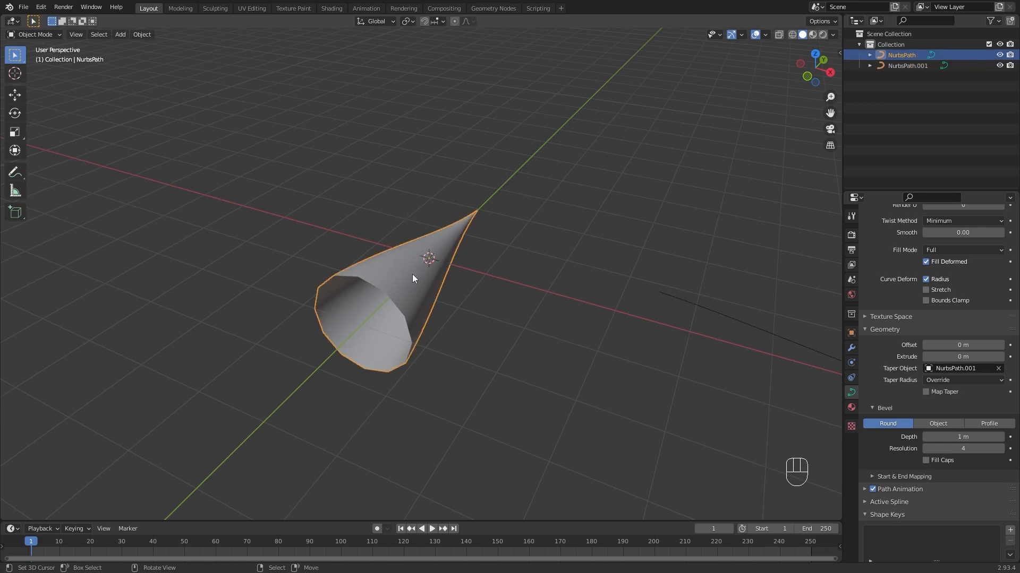
pyautogui.write('rx')
pyautogui.write('90')
pyautogui.press('Return')
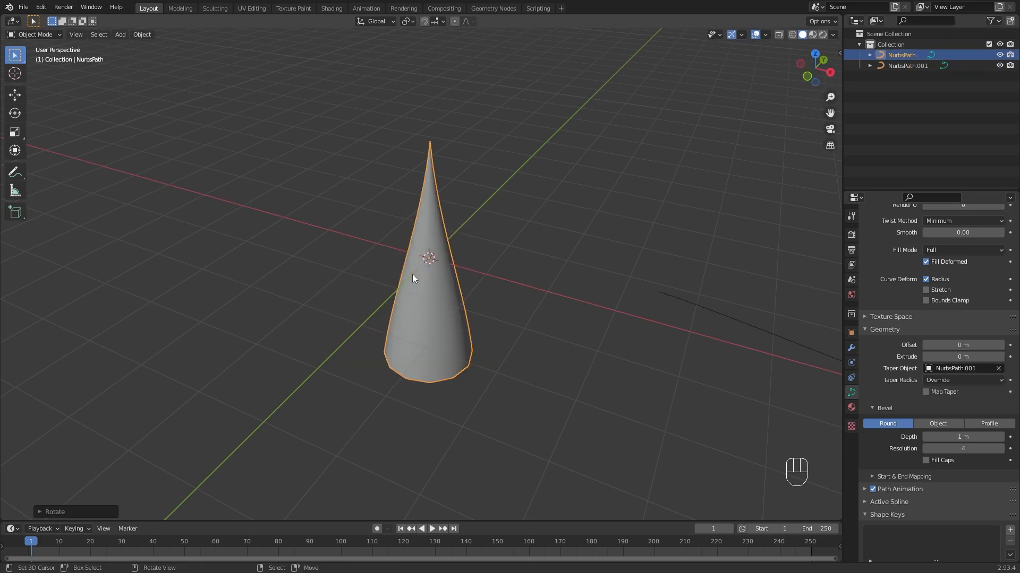
pyautogui.write('gz2')
pyautogui.press('Return')
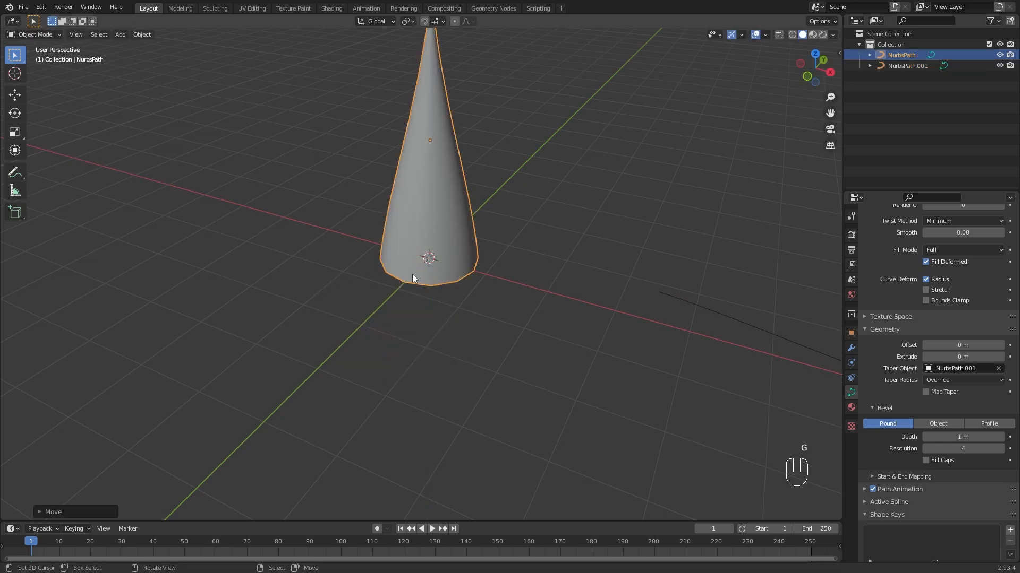
# Open the cone's path in Edit Mode in front view and select its tip control point
pyautogui.keyDown('shift'); pyautogui.moveTo(412, 274); pyautogui.dragTo(547, 310, button='middle'); pyautogui.keyUp('shift')
pyautogui.press('KP_1')
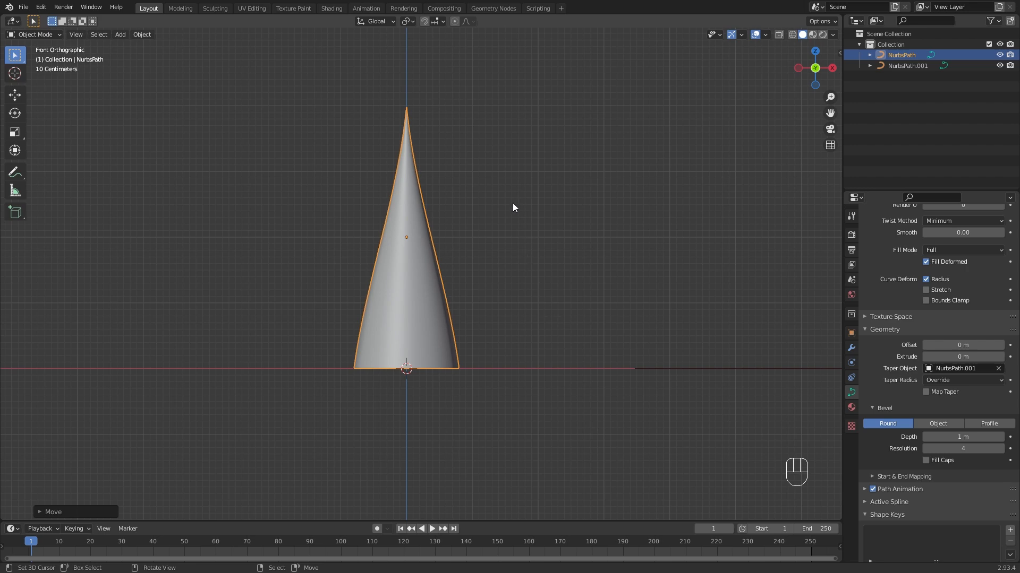
pyautogui.press('Tab')
pyautogui.moveTo(469, 189)
pyautogui.keyDown('shift'); pyautogui.mouseDown(button='middle')
pyautogui.moveTo(469, 241)
pyautogui.moveTo(476, 199)
pyautogui.mouseUp(button='middle'); pyautogui.keyUp('shift')
pyautogui.scroll(2, 460, 239)
pyautogui.click(420, 78)
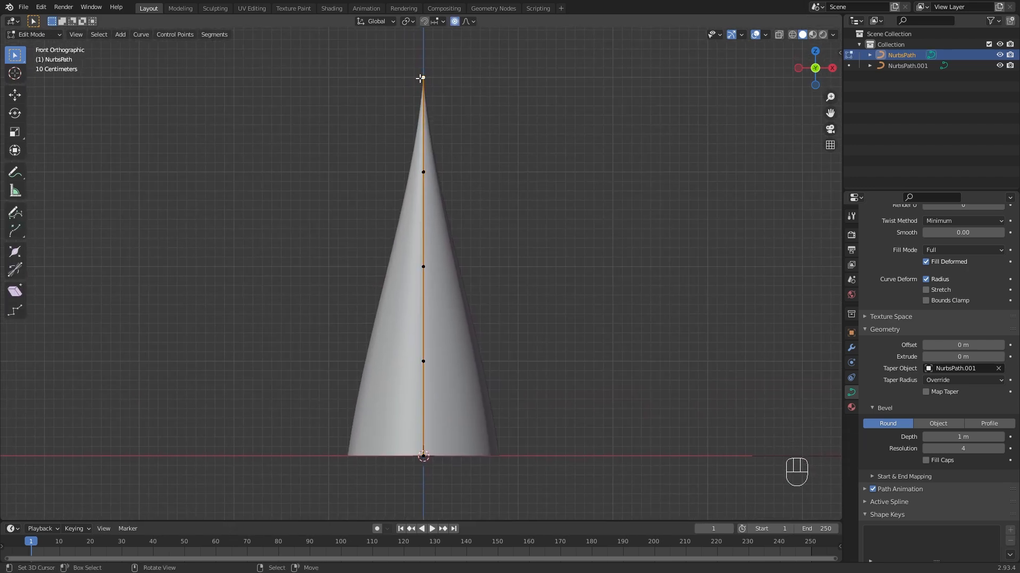
# Try bending the cone by moving its tip control point with different proportional editing settings
pyautogui.press('o')
pyautogui.press('g')
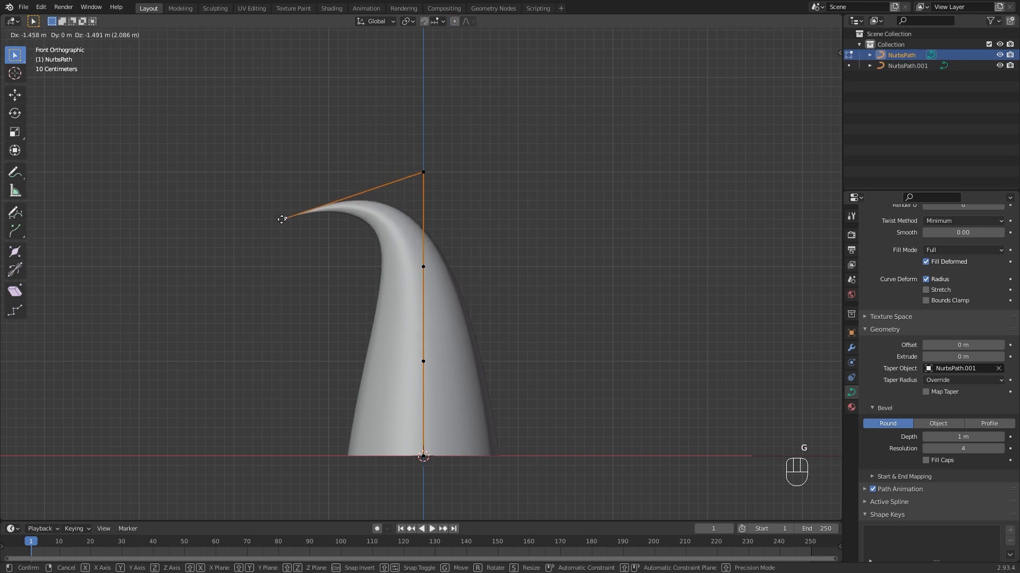
pyautogui.rightClick(282, 219)
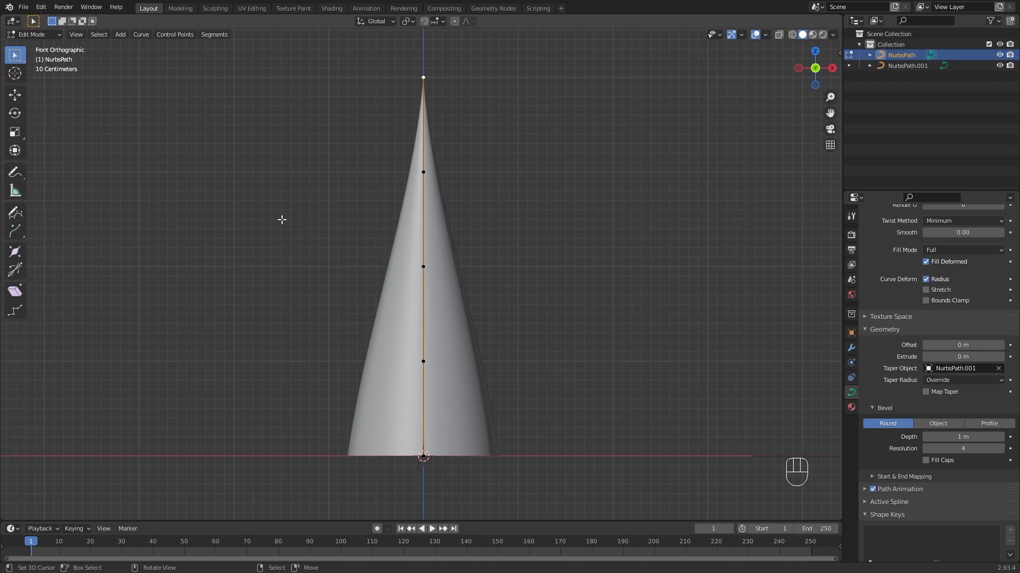
pyautogui.press('o')
pyautogui.press('g')
pyautogui.rightClick(282, 219)
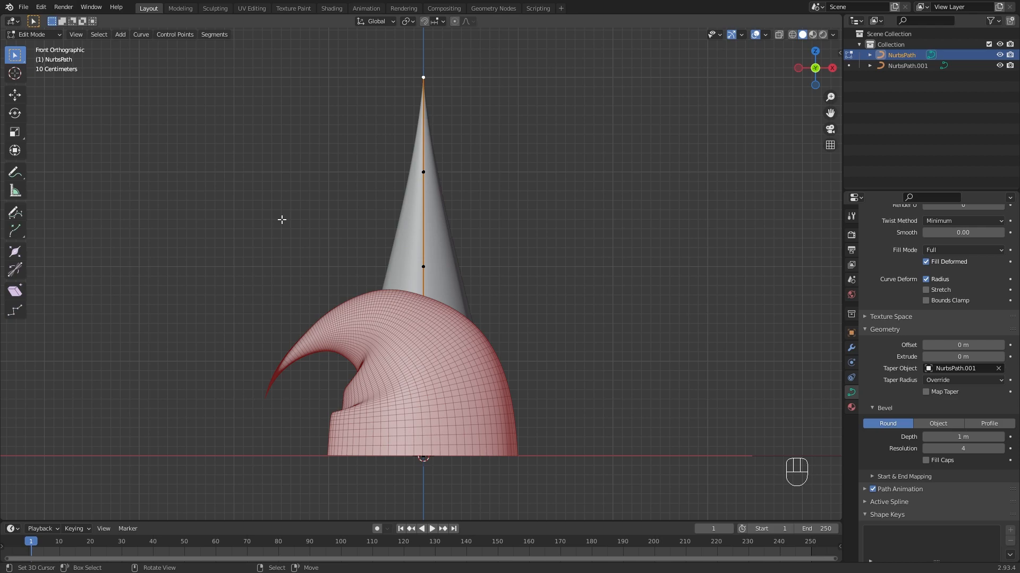
# Bend the cone by moving its tip control point about 1.53 m toward negative X and 3.5 m down with proportional size 2.36
pyautogui.press('o')
pyautogui.press('g')
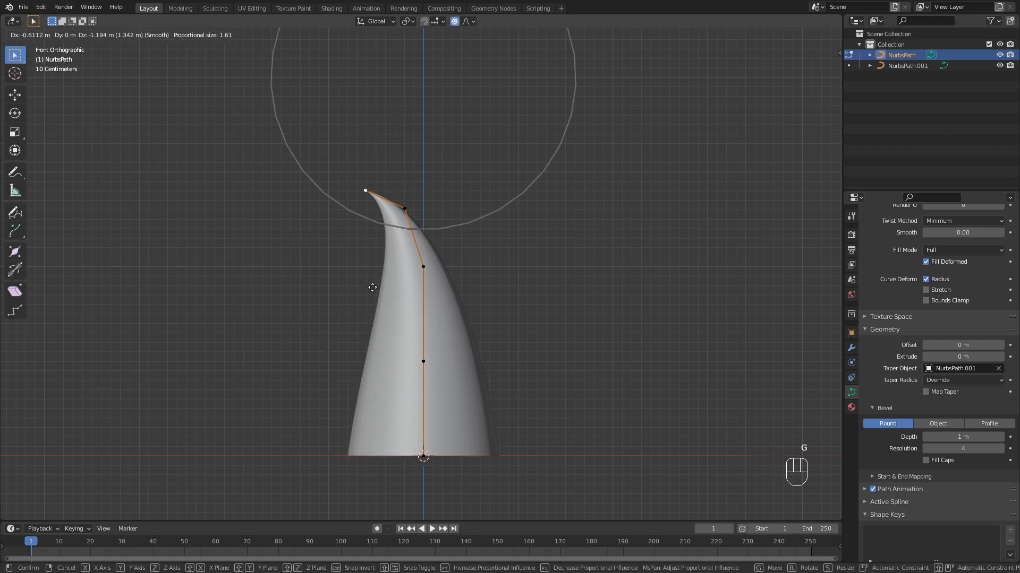
pyautogui.scroll(3, 277, 468)
pyautogui.scroll(-7, 278, 470)
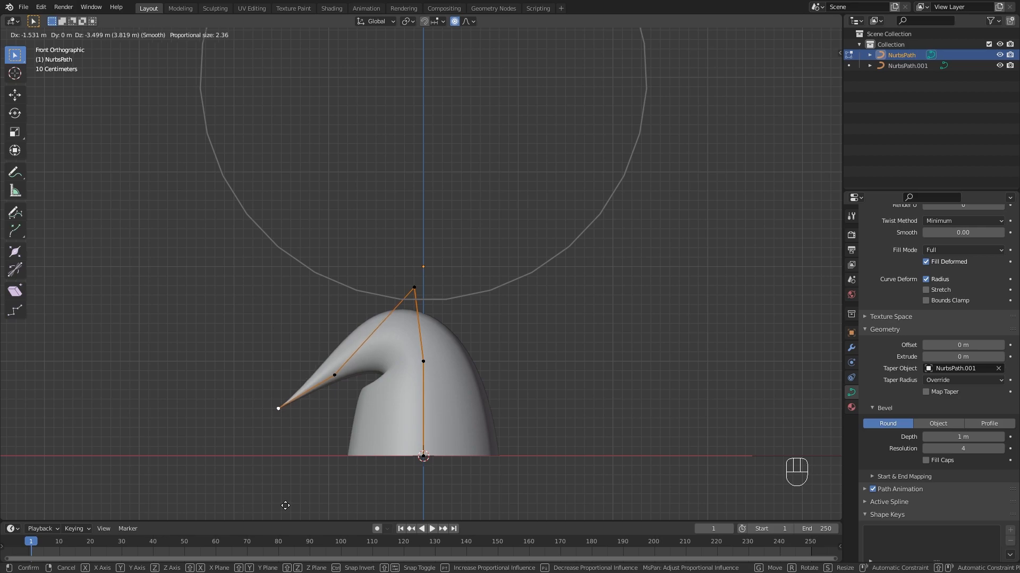
pyautogui.click(285, 507)
# Try lowering the path's peak control point about 0.42 m with the proportional size reduced to 1.10
pyautogui.scroll(3, 440, 335)
pyautogui.keyDown('shift'); pyautogui.moveTo(460, 356); pyautogui.dragTo(435, 298, button='middle'); pyautogui.keyUp('shift')
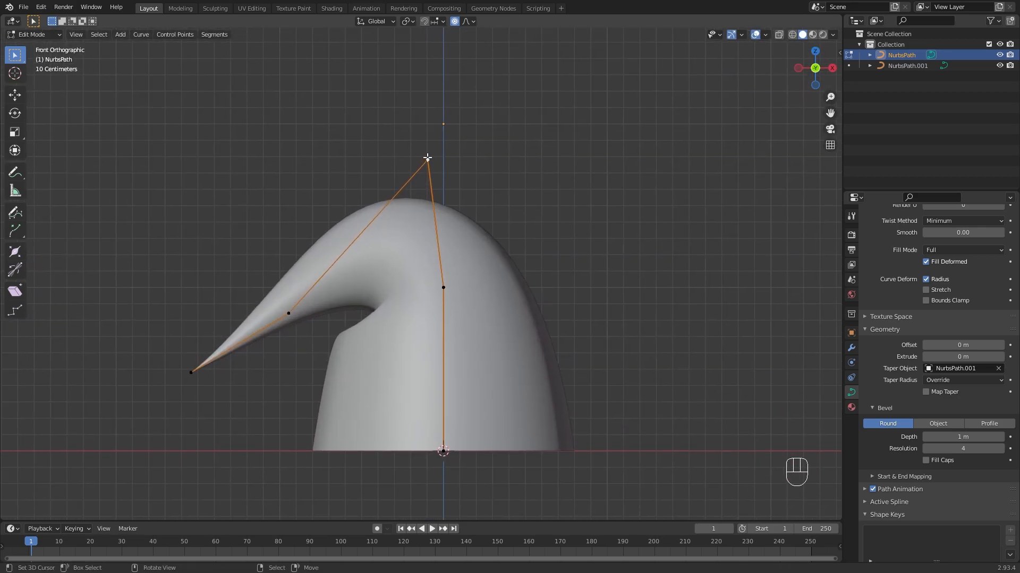
pyautogui.press('g')
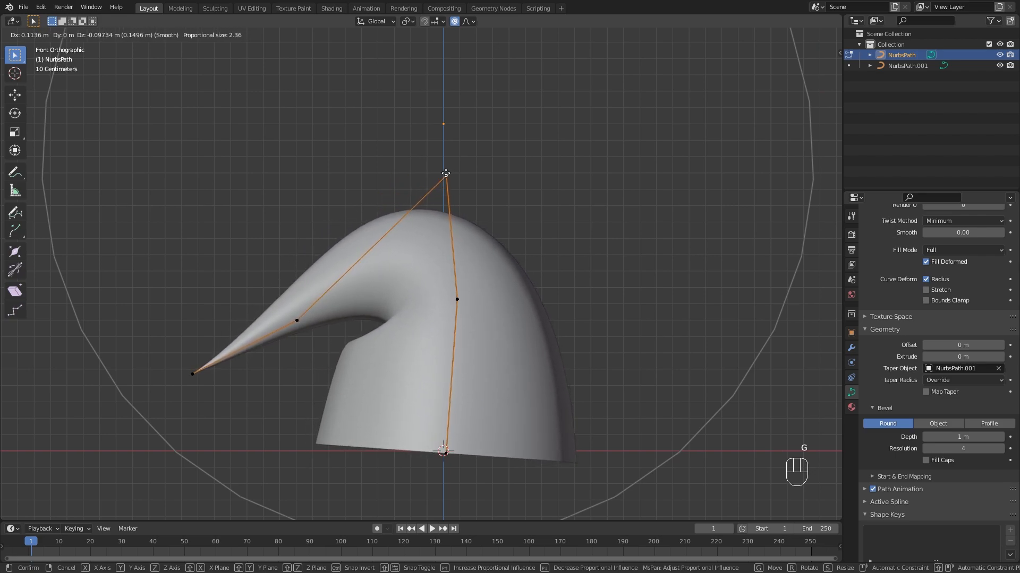
pyautogui.scroll(8, 444, 186)
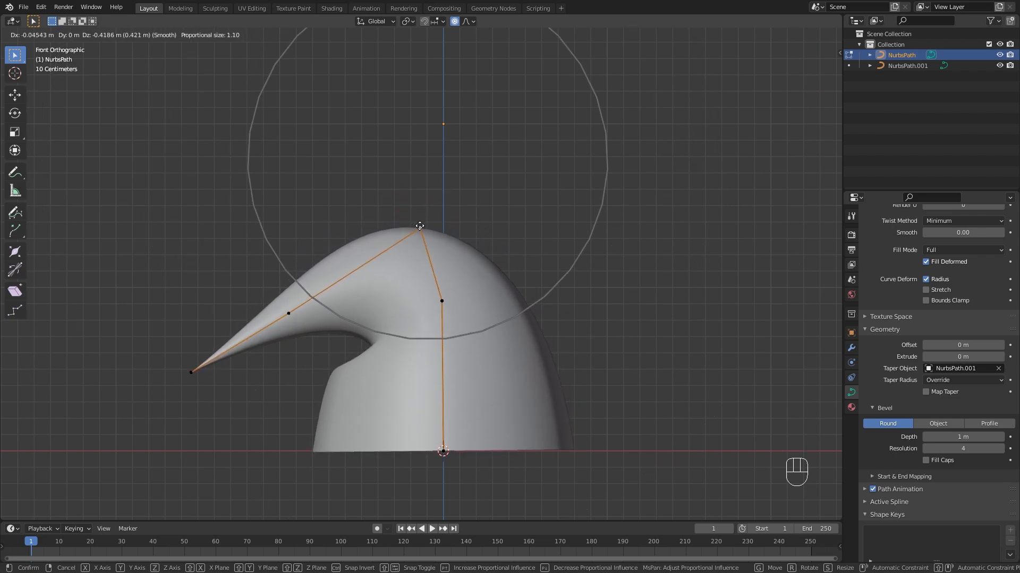
pyautogui.rightClick(420, 223)
# Move the path's peak control point down and toward the drooping tip without proportional editing
pyautogui.press('o')
pyautogui.press('g')
pyautogui.click(380, 291)
# Subdivide all segments of the bent path in front view
pyautogui.keyDown('shift'); pyautogui.moveTo(390, 291); pyautogui.dragTo(494, 212, button='middle'); pyautogui.keyUp('shift')
pyautogui.scroll(1, 394, 237)
pyautogui.press('KP_1')
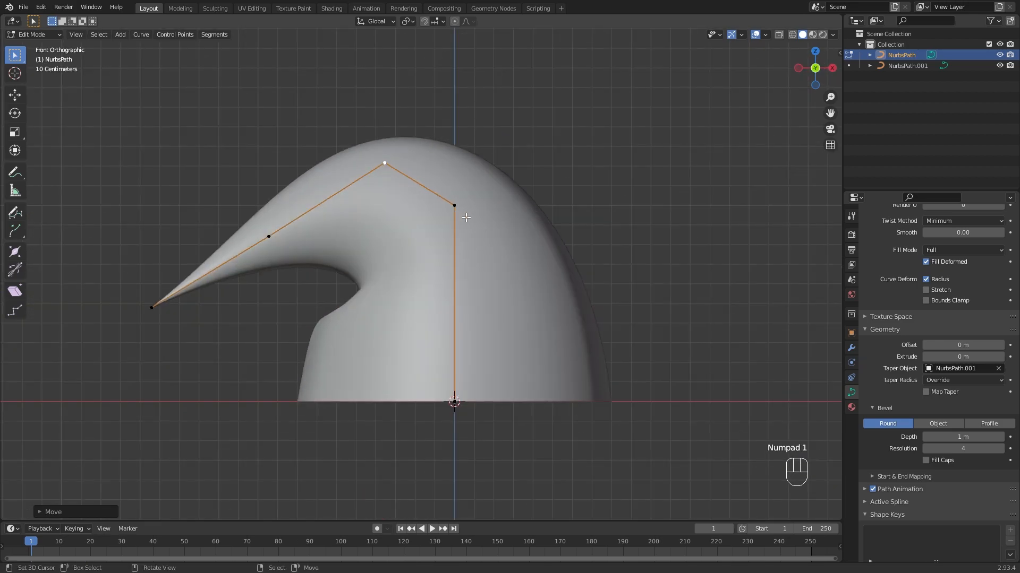
pyautogui.press('w')
pyautogui.click(466, 218)
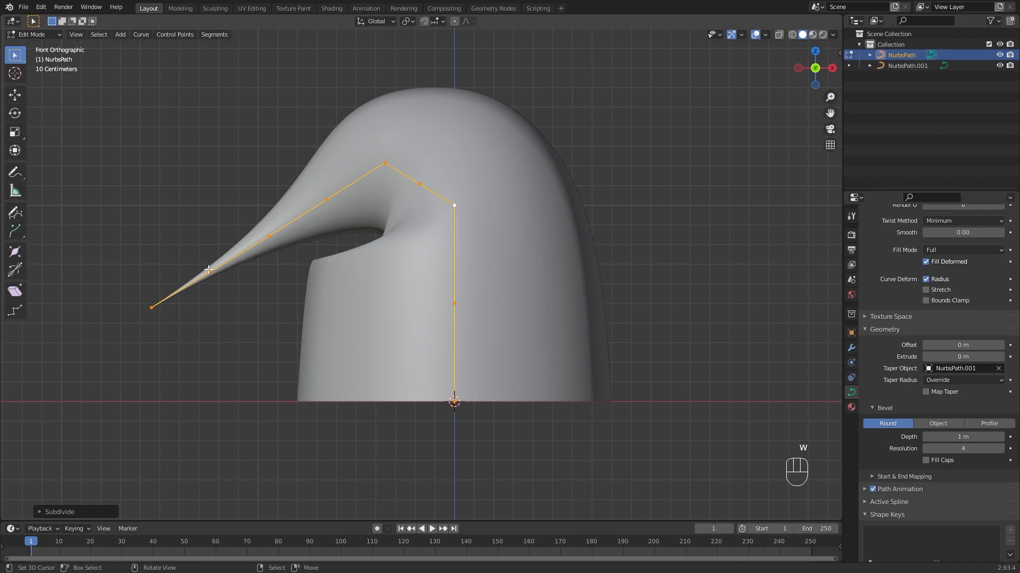
# Arch the drooping end by moving its three inner control points up and outward with proportional size 0.39
pyautogui.press('g')
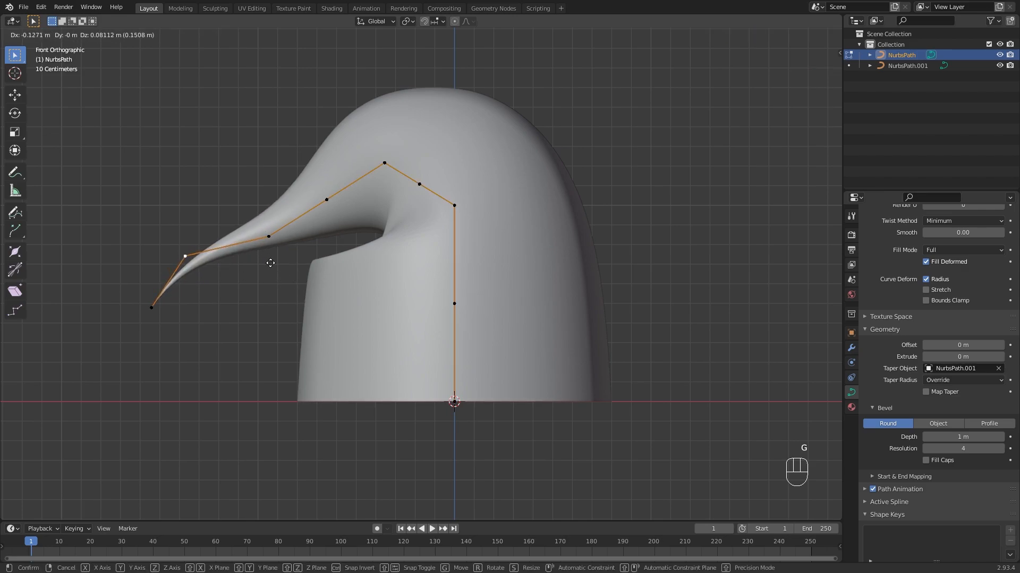
pyautogui.rightClick(270, 263)
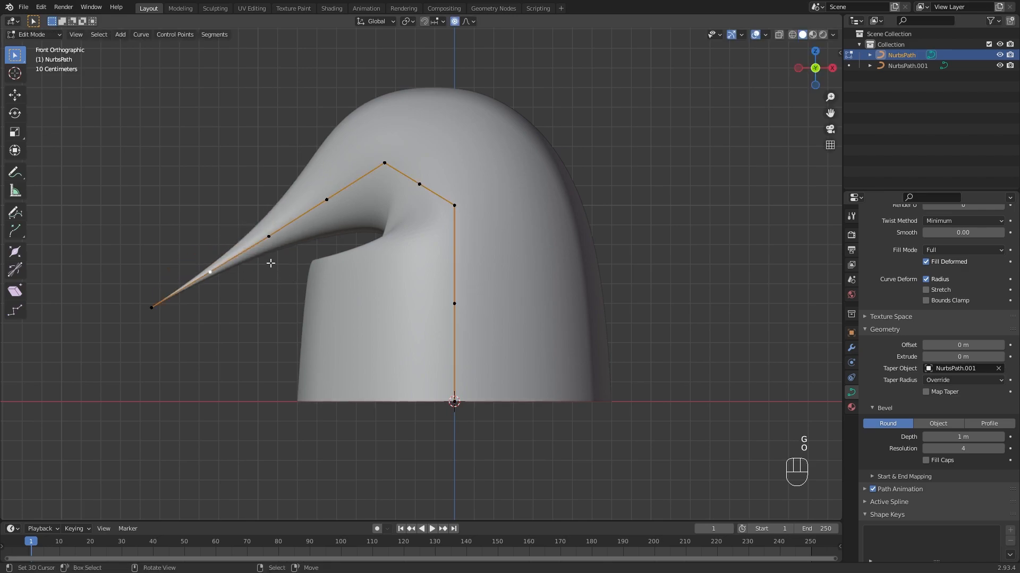
pyautogui.press('g')
pyautogui.scroll(4, 260, 254)
pyautogui.click(250, 245)
pyautogui.moveTo(266, 239); pyautogui.dragTo(246, 205, button='right')
pyautogui.rightClick(321, 204)
pyautogui.press('g')
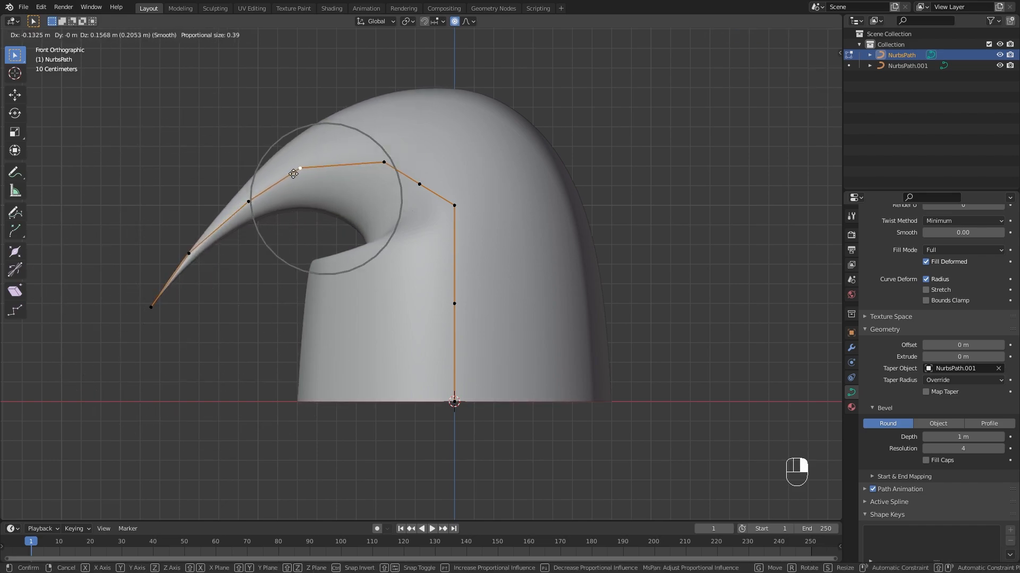
pyautogui.click(291, 174)
# Round the bend by repositioning the control points from the tip to the stem, lowering the stem's upper corner point
pyautogui.moveTo(153, 305); pyautogui.dragTo(168, 306, button='right')
pyautogui.moveTo(189, 253); pyautogui.dragTo(178, 243, button='right')
pyautogui.moveTo(248, 201); pyautogui.dragTo(235, 189, button='right')
pyautogui.moveTo(296, 169); pyautogui.dragTo(283, 162, button='right')
pyautogui.moveTo(454, 303); pyautogui.dragTo(459, 304, button='right')
pyautogui.moveTo(451, 211); pyautogui.dragTo(452, 270, button='right')
pyautogui.moveTo(420, 211); pyautogui.dragTo(422, 199, button='right')
pyautogui.moveTo(384, 161)
pyautogui.mouseDown(button='right')
pyautogui.moveTo(376, 153)
pyautogui.moveTo(376, 175)
pyautogui.mouseUp(button='right')
# Work back from the stem to the tip, nudging each control point down and mostly inward to even out the curve
pyautogui.moveTo(458, 305); pyautogui.dragTo(456, 314, button='right')
pyautogui.moveTo(455, 271); pyautogui.dragTo(453, 272, button='right')
pyautogui.moveTo(424, 199); pyautogui.dragTo(435, 215, button='right')
pyautogui.moveTo(377, 178); pyautogui.dragTo(390, 180, button='right')
pyautogui.moveTo(284, 163); pyautogui.dragTo(312, 177, button='right')
pyautogui.moveTo(239, 191); pyautogui.dragTo(249, 198, button='right')
pyautogui.moveTo(178, 244); pyautogui.dragTo(190, 257, button='right')
pyautogui.moveTo(167, 307); pyautogui.dragTo(175, 326, button='right')
# Adjust the lower stem and upper bend control points so the path leans gradually toward the drooping end
pyautogui.moveTo(455, 315); pyautogui.dragTo(451, 263, button='right')
pyautogui.moveTo(435, 216); pyautogui.dragTo(390, 188, button='right')
pyautogui.moveTo(390, 213); pyautogui.dragTo(420, 223, button='middle')
pyautogui.press('KP_1')
pyautogui.keyDown('shift'); pyautogui.moveTo(408, 278); pyautogui.dragTo(410, 295, button='middle'); pyautogui.keyUp('shift')
pyautogui.moveTo(449, 282); pyautogui.dragTo(448, 290, button='right')
pyautogui.moveTo(455, 317); pyautogui.dragTo(454, 327, button='right')
pyautogui.press('z')
pyautogui.keyDown('shift'); pyautogui.moveTo(424, 257); pyautogui.dragTo(431, 277, button='middle'); pyautogui.keyUp('shift')
pyautogui.press('KP_1')
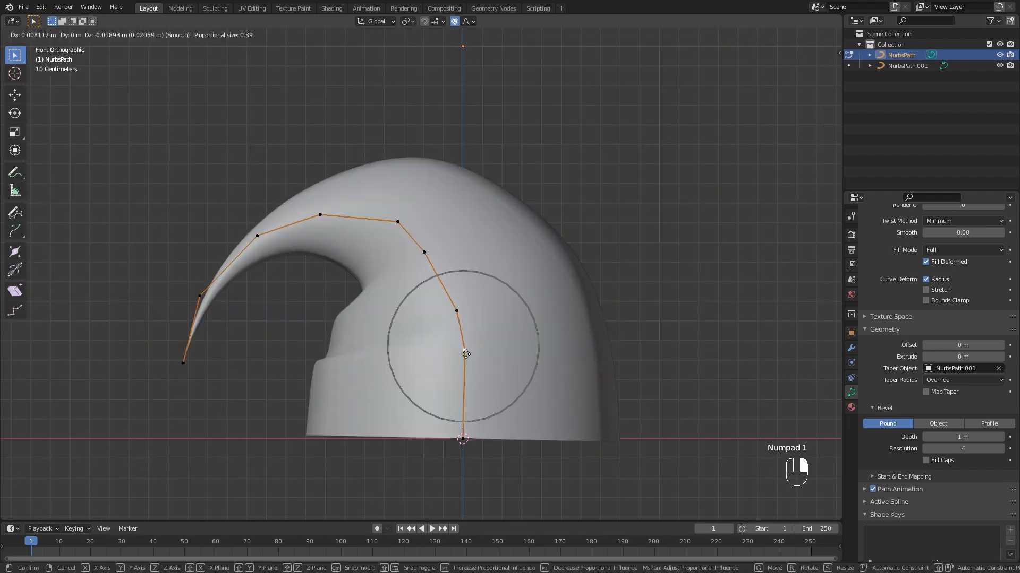
# Refine the spacing of the stem control points and the two control points above them at the bend
pyautogui.moveTo(463, 347); pyautogui.dragTo(463, 359, button='right')
pyautogui.moveTo(466, 357); pyautogui.dragTo(489, 357, button='middle')
pyautogui.press('KP_1')
pyautogui.moveTo(435, 278); pyautogui.dragTo(403, 250, button='right')
pyautogui.moveTo(467, 347); pyautogui.dragTo(470, 347, button='right')
pyautogui.moveTo(439, 278); pyautogui.dragTo(443, 289, button='right')
pyautogui.moveTo(405, 252); pyautogui.dragTo(414, 258, button='right')
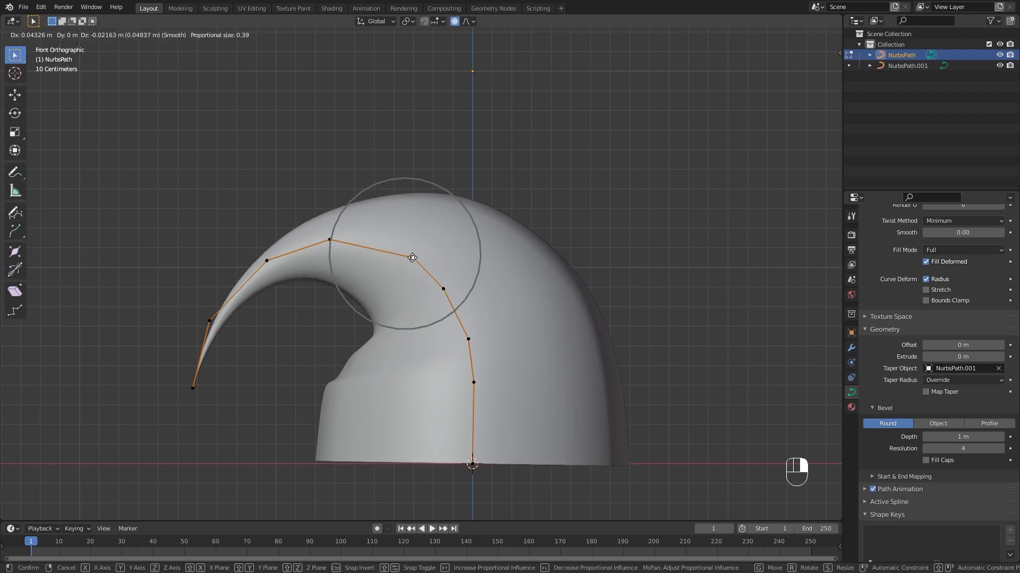
# Pull the four control points of the drooping end inward toward the hat's body
pyautogui.moveTo(413, 260); pyautogui.dragTo(416, 282, button='middle')
pyautogui.press('KP_1')
pyautogui.moveTo(285, 258); pyautogui.dragTo(306, 270, button='right')
pyautogui.moveTo(349, 238); pyautogui.dragTo(348, 247, button='right')
pyautogui.moveTo(227, 317); pyautogui.dragTo(242, 320, button='right')
pyautogui.moveTo(217, 383); pyautogui.dragTo(235, 368, button='right')
# Fine-tune the stem control points and the lower bend control point to smooth the inner fold
pyautogui.keyDown('shift'); pyautogui.moveTo(298, 367); pyautogui.dragTo(262, 352, button='middle'); pyautogui.keyUp('shift')
pyautogui.moveTo(456, 364); pyautogui.dragTo(458, 366, button='right')
pyautogui.moveTo(451, 321); pyautogui.dragTo(447, 316, button='right')
pyautogui.moveTo(425, 271); pyautogui.dragTo(423, 269, button='right')
pyautogui.keyDown('shift'); pyautogui.moveTo(419, 265); pyautogui.dragTo(416, 244, button='middle'); pyautogui.keyUp('shift')
pyautogui.moveTo(449, 338); pyautogui.dragTo(450, 352, button='right')
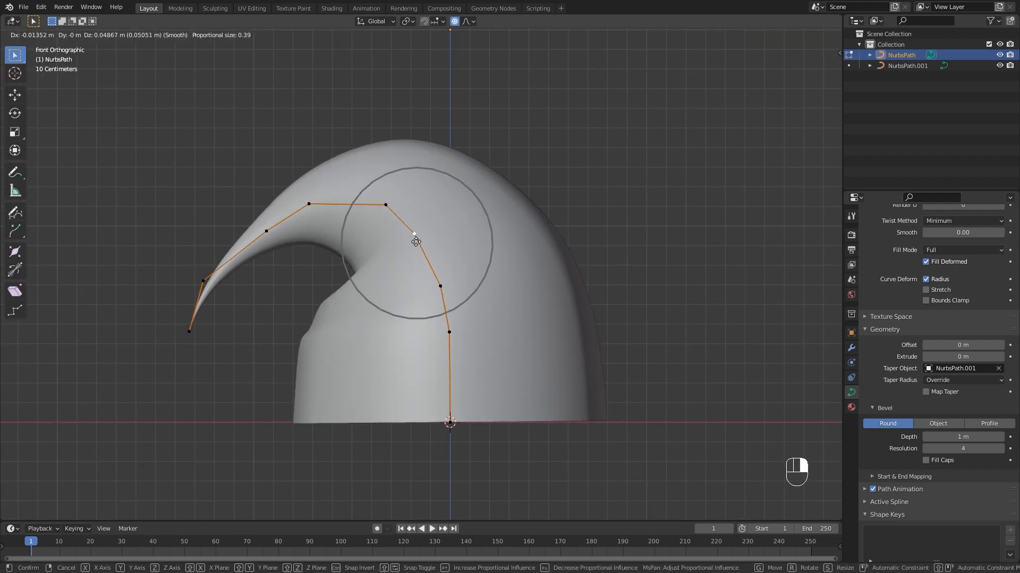
pyautogui.moveTo(403, 247); pyautogui.dragTo(407, 248, button='right')
# Lower the control point at the top of the bend, shift its stem-side neighbour toward the tip, and return to Object Mode
pyautogui.moveTo(390, 260); pyautogui.dragTo(355, 293, button='middle')
pyautogui.press('KP_1')
pyautogui.moveTo(405, 244); pyautogui.dragTo(398, 240, button='right')
pyautogui.moveTo(381, 206)
pyautogui.mouseDown(button='right')
pyautogui.moveTo(369, 208)
pyautogui.moveTo(376, 216)
pyautogui.mouseUp(button='right')
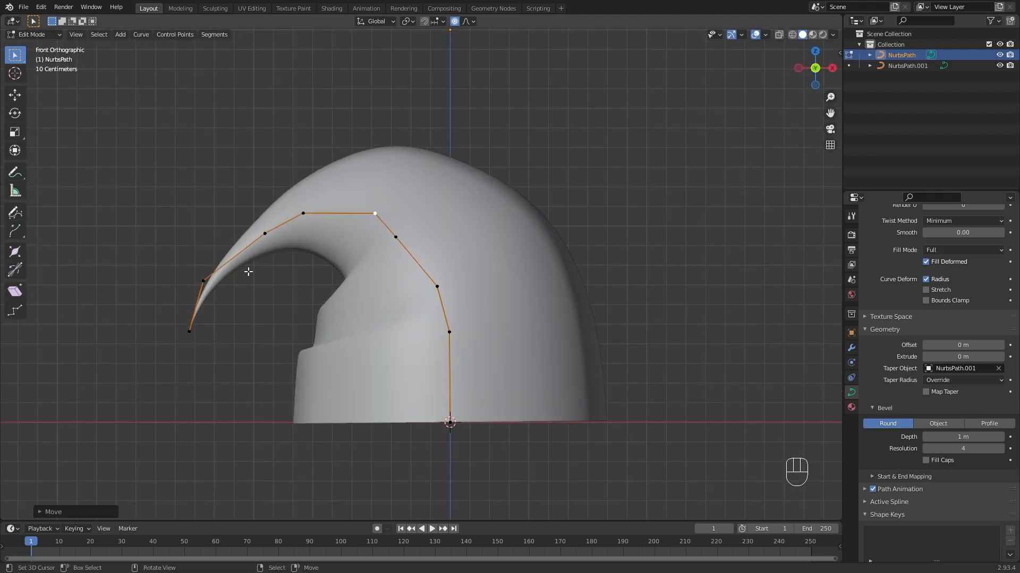
pyautogui.moveTo(315, 313); pyautogui.dragTo(281, 336, button='middle')
pyautogui.press('KP_1')
pyautogui.keyDown('shift'); pyautogui.moveTo(415, 321); pyautogui.dragTo(357, 307, button='middle'); pyautogui.keyUp('shift')
pyautogui.moveTo(323, 228); pyautogui.dragTo(315, 234, button='right')
pyautogui.moveTo(366, 229); pyautogui.dragTo(400, 253, button='middle')
pyautogui.press('KP_1')
pyautogui.scroll(-2, 444, 251)
pyautogui.scroll(1, 428, 254)
pyautogui.press('Tab')
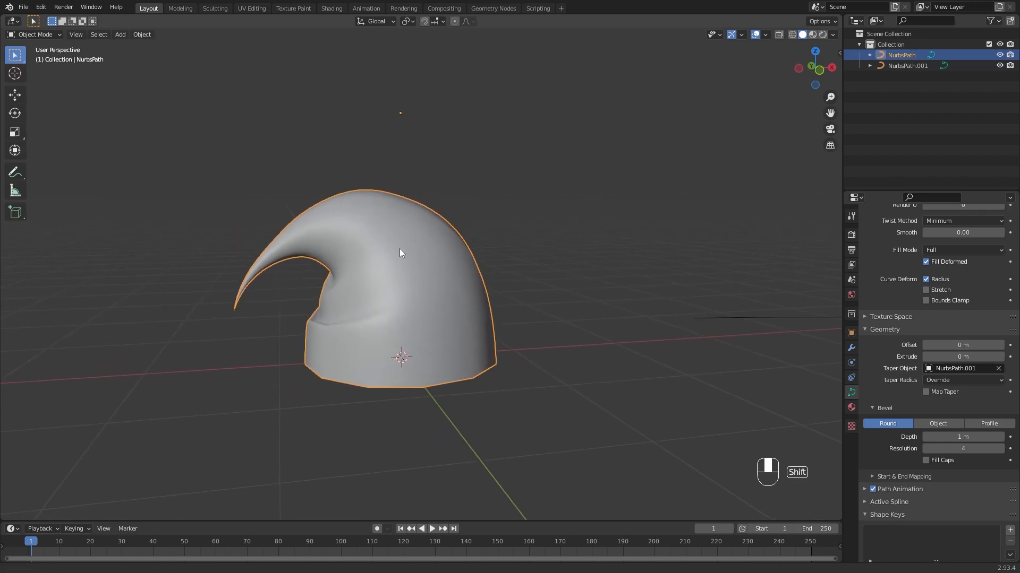
# Display the hat in wireframe shading and bring its base into close view
pyautogui.press('z')
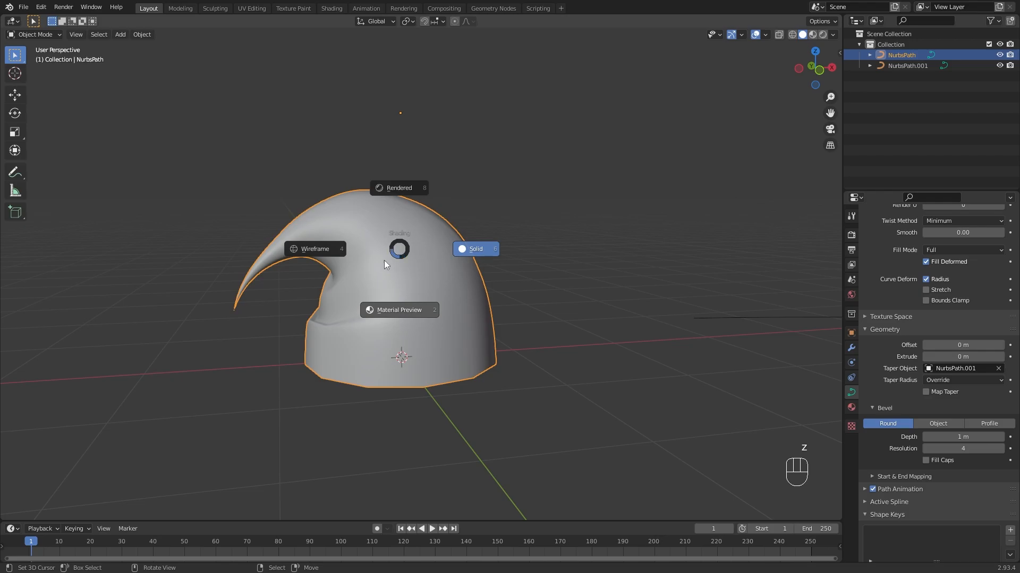
pyautogui.click(321, 253)
pyautogui.scroll(5, 383, 272)
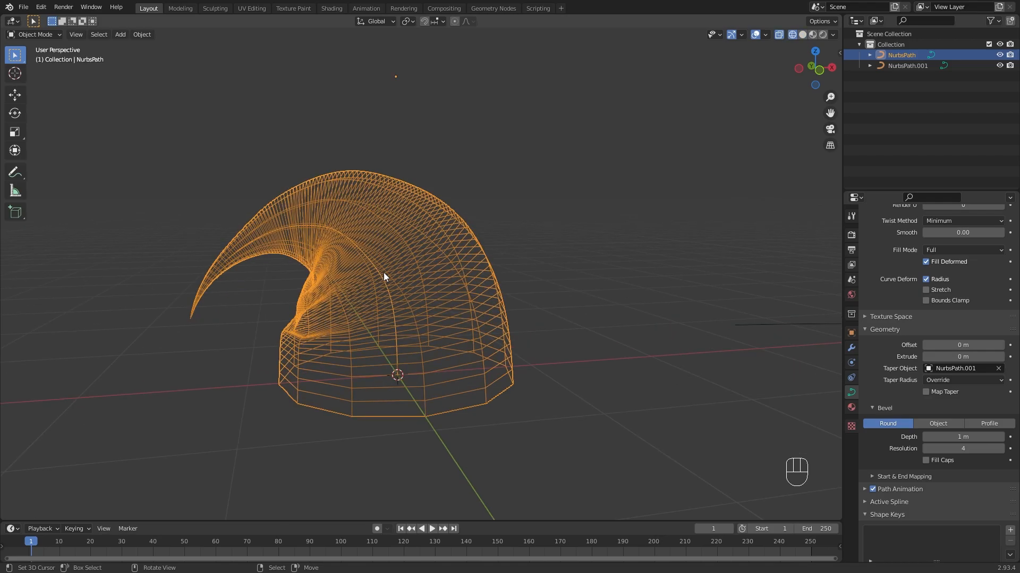
pyautogui.moveTo(399, 263); pyautogui.dragTo(364, 282, button='middle')
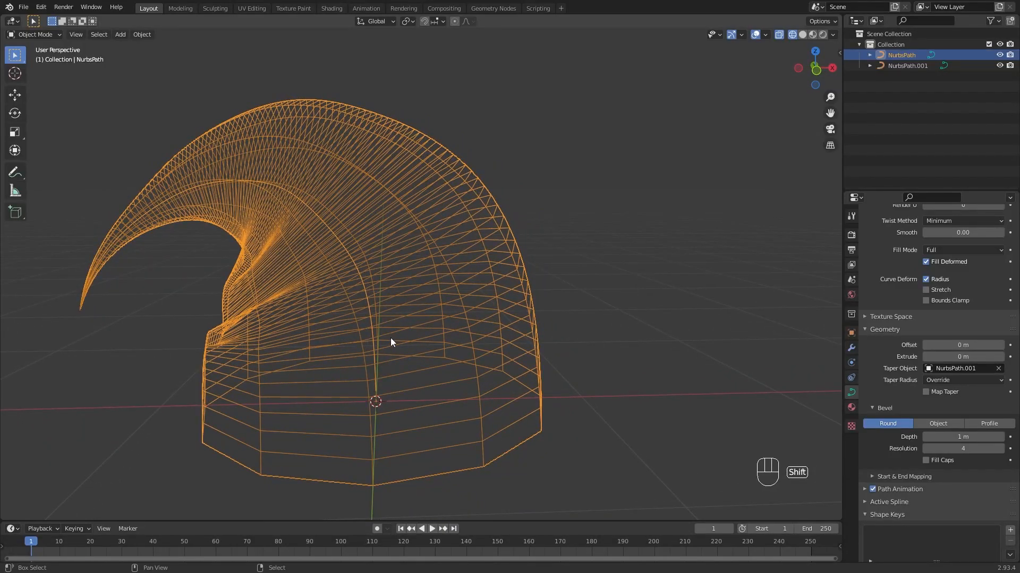
pyautogui.keyDown('shift'); pyautogui.moveTo(391, 342); pyautogui.dragTo(402, 313, button='middle'); pyautogui.keyUp('shift')
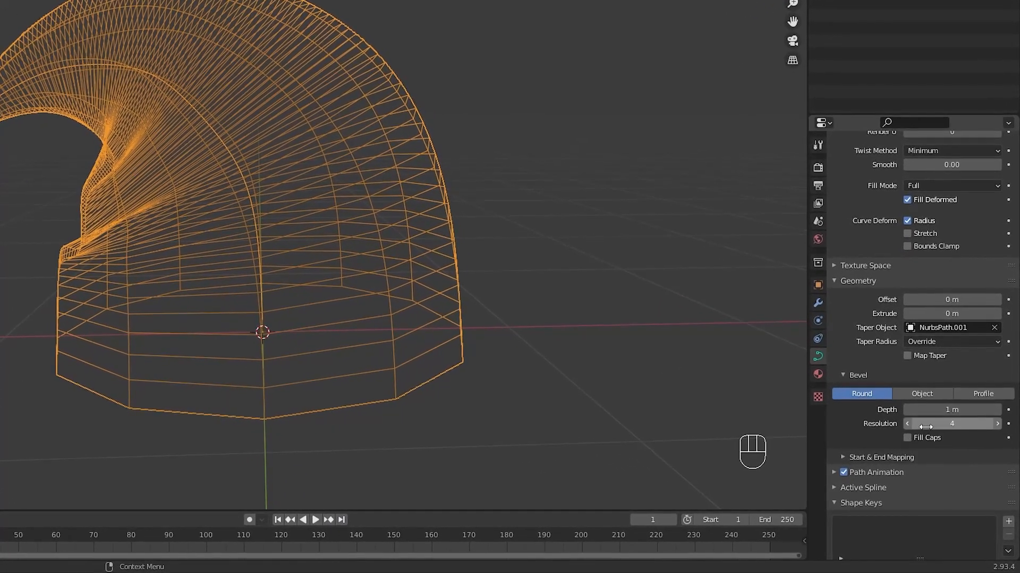
# Raise the hat curve's bevel resolution to 32 and return the viewport to solid shading
pyautogui.moveTo(951, 424); pyautogui.dragTo(1001, 424)
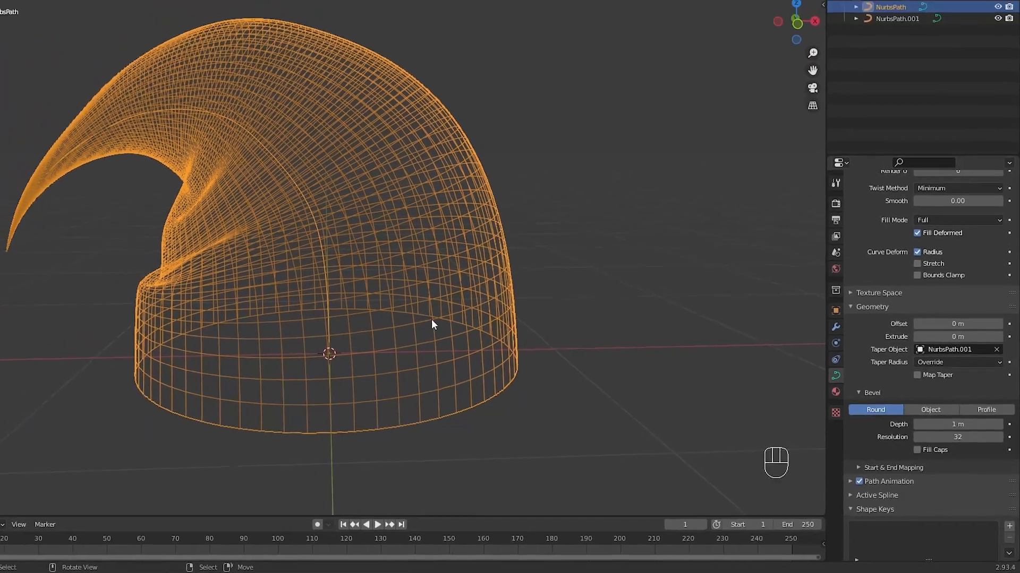
pyautogui.scroll(-3, 371, 294)
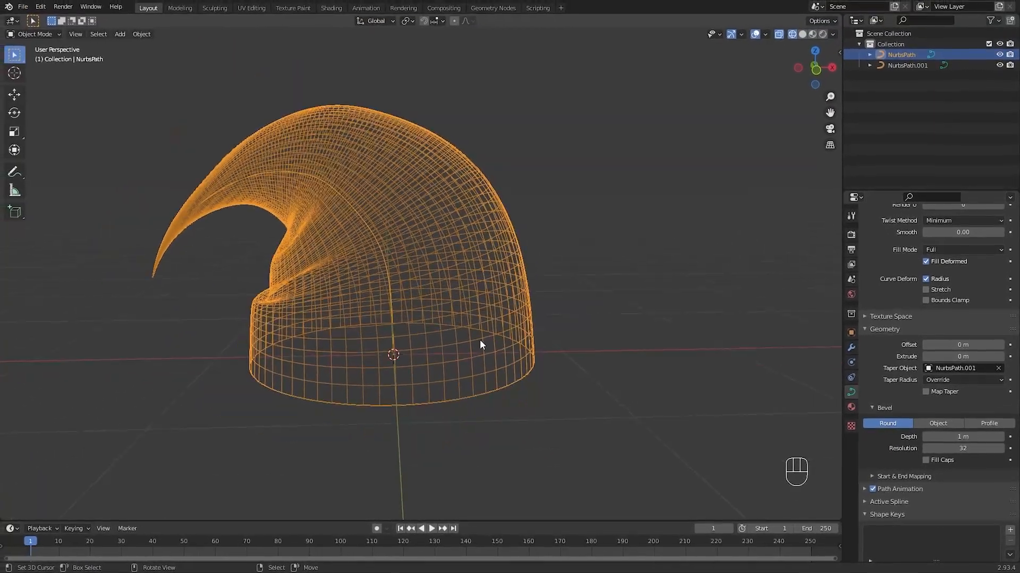
pyautogui.moveTo(369, 288)
pyautogui.keyDown('shift'); pyautogui.mouseDown(button='middle')
pyautogui.moveTo(359, 287)
pyautogui.moveTo(476, 283)
pyautogui.moveTo(364, 317)
pyautogui.moveTo(376, 299)
pyautogui.moveTo(551, 308)
pyautogui.mouseUp(button='middle'); pyautogui.keyUp('shift')
pyautogui.press('z')
pyautogui.click(518, 298)
# Place the 3D cursor at the hat's pointed tip in front view and add a UV sphere there
pyautogui.scroll(4, 421, 302)
pyautogui.press('KP_1')
pyautogui.scroll(2, 184, 292)
pyautogui.keyDown('shift'); pyautogui.moveTo(218, 278); pyautogui.dragTo(180, 320, button='middle'); pyautogui.keyUp('shift')
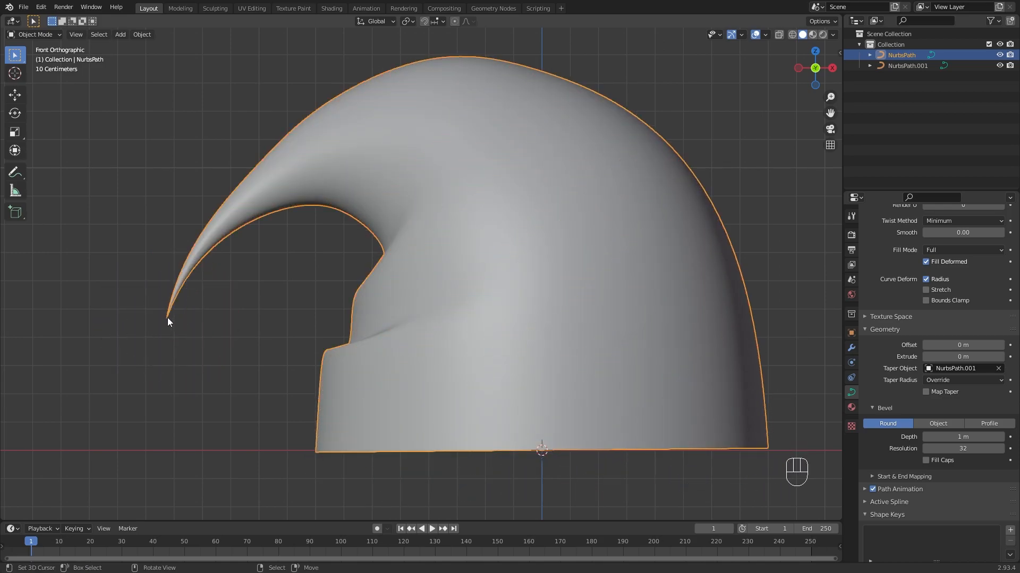
pyautogui.keyDown('shift'); pyautogui.rightClick(166, 316); pyautogui.keyUp('shift')
pyautogui.hotkey('shift', 'a')
pyautogui.moveTo(227, 285)
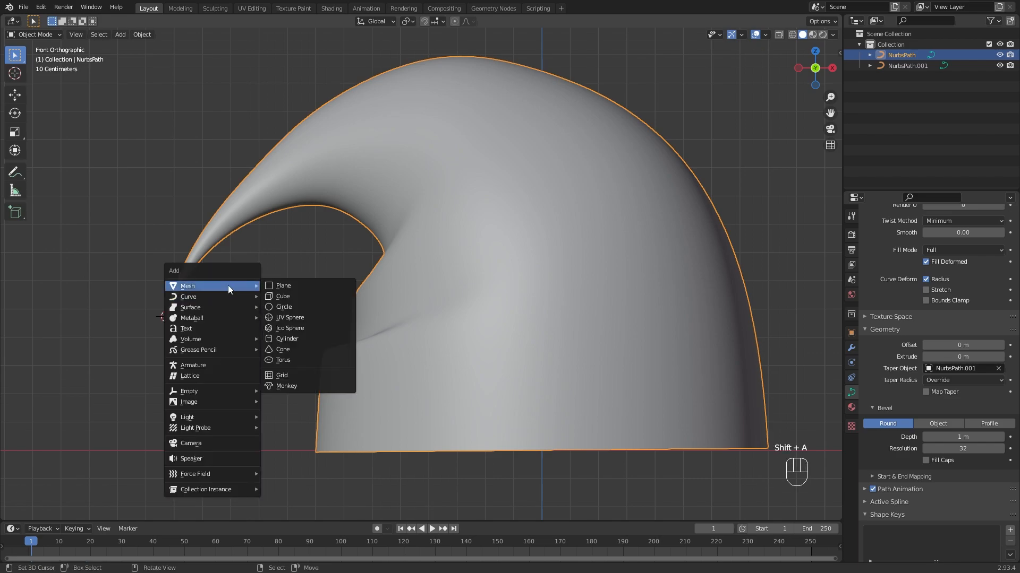
pyautogui.click(297, 319)
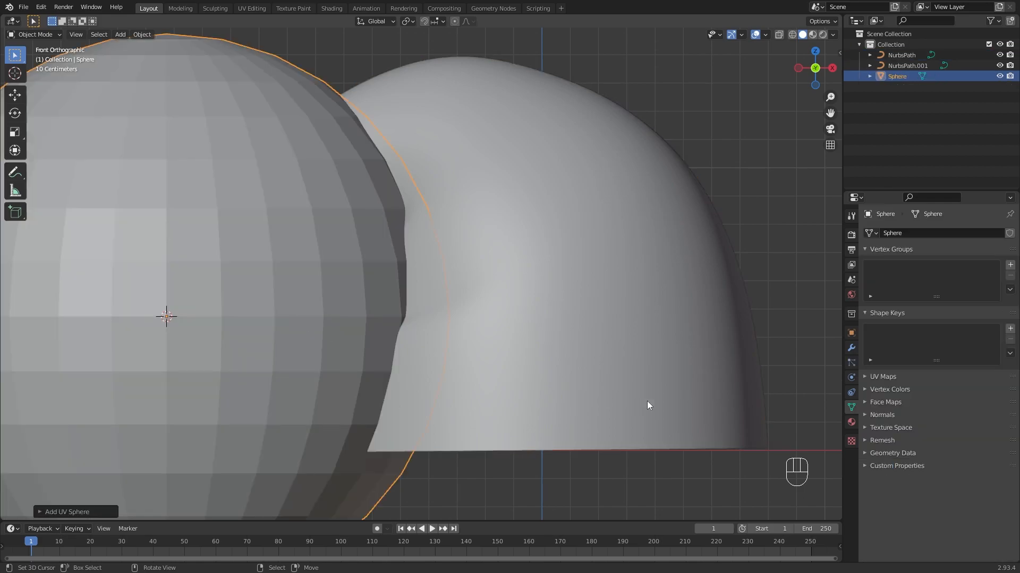
# Scale the new sphere to 0.2 and shade it smooth
pyautogui.press('s')
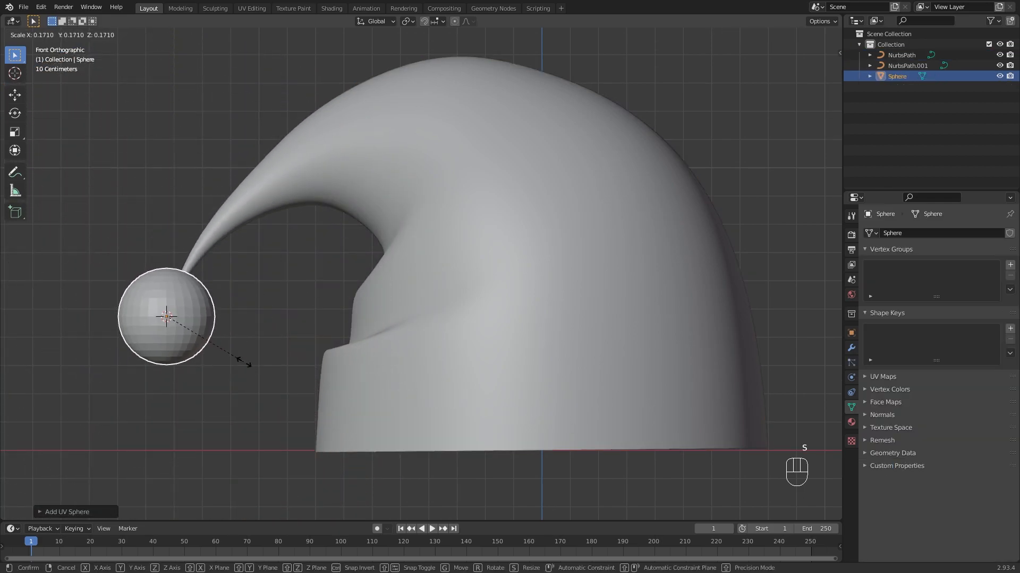
pyautogui.write('.2')
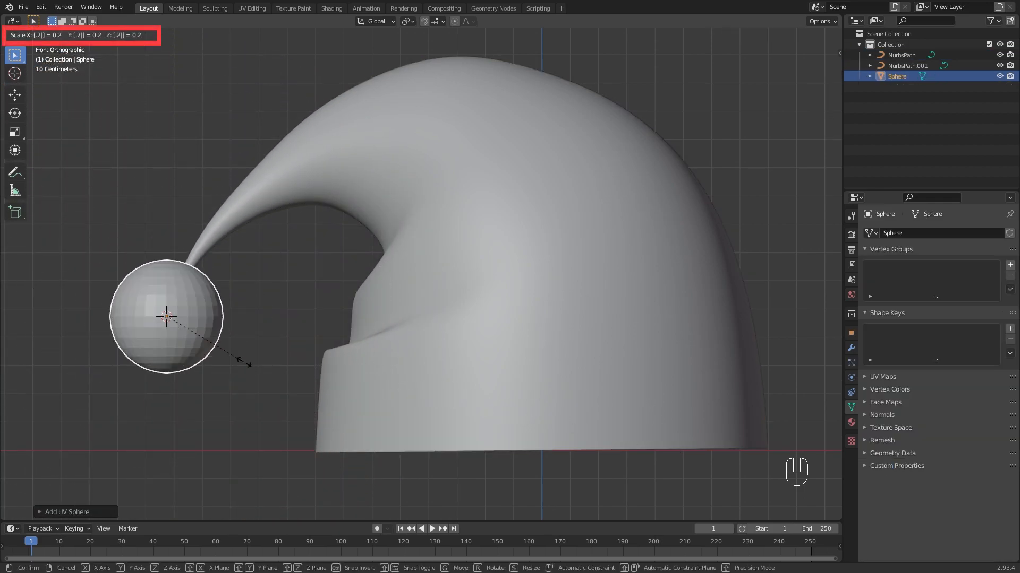
pyautogui.press('Return')
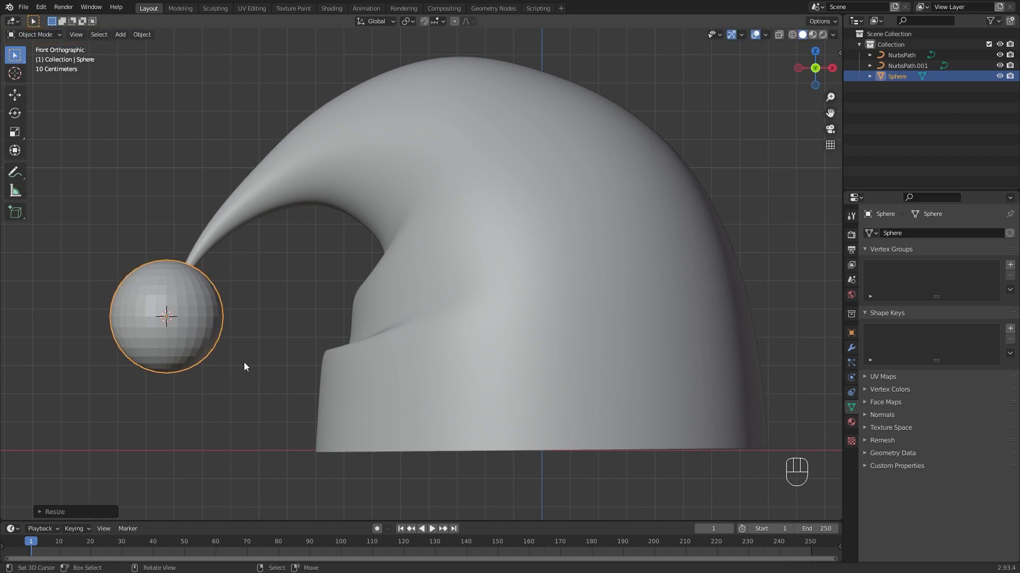
pyautogui.scroll(-2, 243, 362)
pyautogui.keyDown('shift'); pyautogui.moveTo(399, 371); pyautogui.dragTo(318, 384, button='middle'); pyautogui.keyUp('shift')
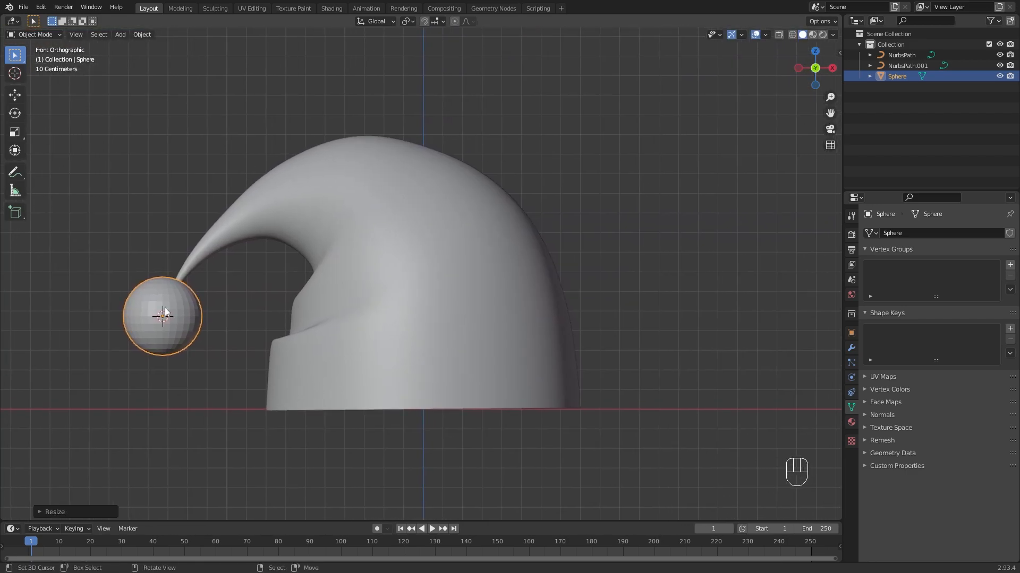
pyautogui.keyDown('shift'); pyautogui.moveTo(265, 310); pyautogui.dragTo(284, 312, button='middle'); pyautogui.keyUp('shift')
pyautogui.press('w')
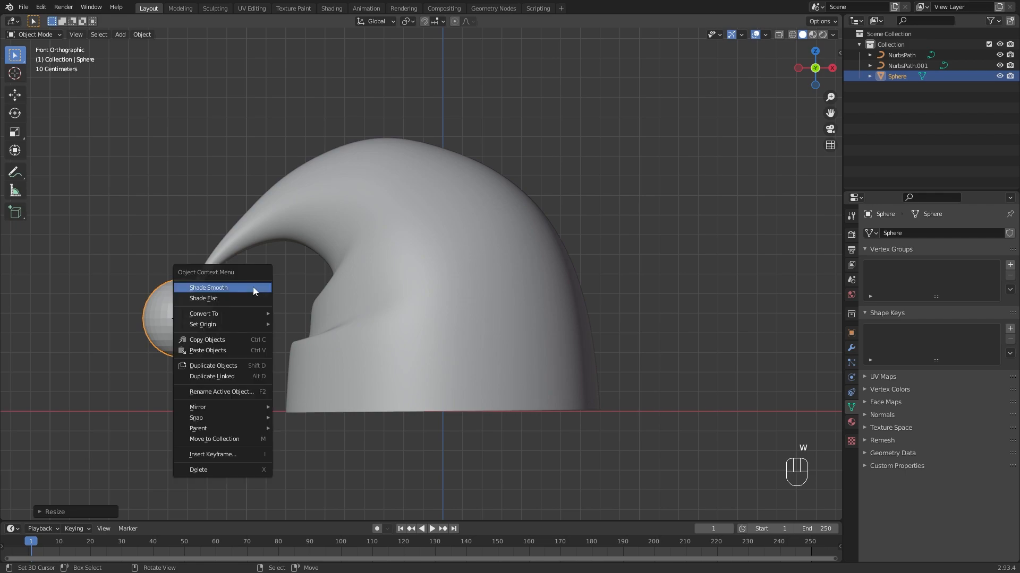
pyautogui.click(252, 288)
# Using wireframe shading, rotate the sphere in line with the hat's tip, nudge it into place, and restore solid shading
pyautogui.scroll(1, 211, 316)
pyautogui.keyDown('shift'); pyautogui.moveTo(211, 316); pyautogui.dragTo(296, 305, button='middle'); pyautogui.keyUp('shift')
pyautogui.scroll(2, 221, 309)
pyautogui.moveTo(222, 309)
pyautogui.keyDown('shift'); pyautogui.mouseDown(button='middle')
pyautogui.moveTo(275, 295)
pyautogui.moveTo(262, 293)
pyautogui.mouseUp(button='middle'); pyautogui.keyUp('shift')
pyautogui.press('z')
pyautogui.click(215, 295)
pyautogui.press('r')
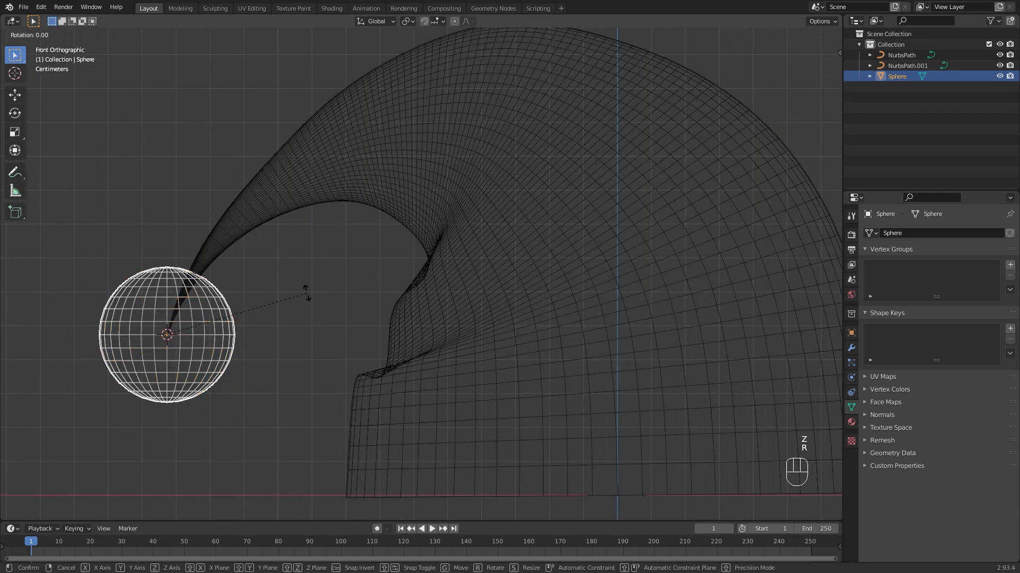
pyautogui.keyDown('shift'); pyautogui.click(306, 321); pyautogui.keyUp('shift')
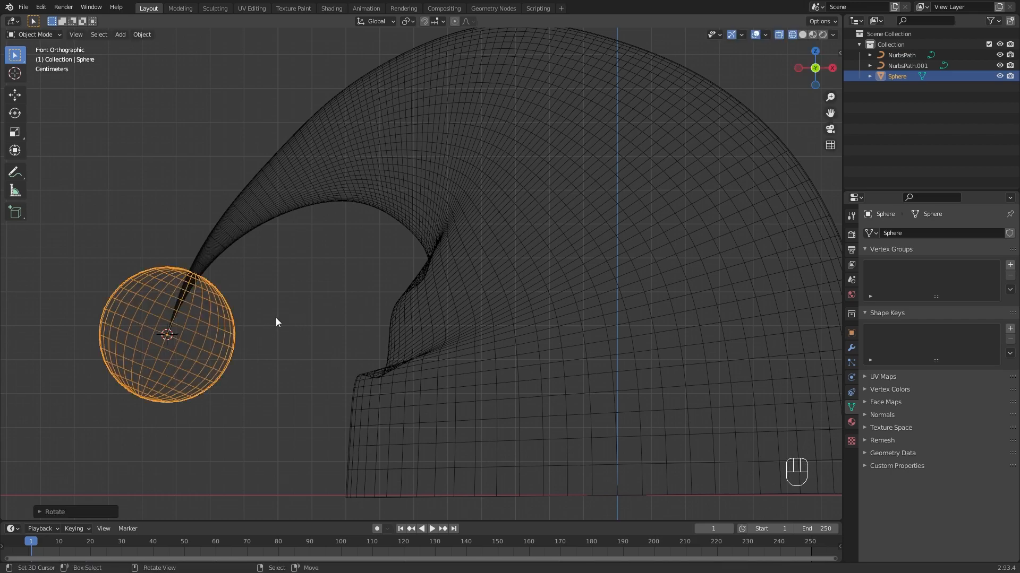
pyautogui.press('g')
pyautogui.keyDown('shift'); pyautogui.click(281, 302); pyautogui.keyUp('shift')
pyautogui.scroll(-3, 334, 311)
pyautogui.keyDown('shift'); pyautogui.moveTo(386, 310); pyautogui.dragTo(294, 312, button='middle'); pyautogui.keyUp('shift')
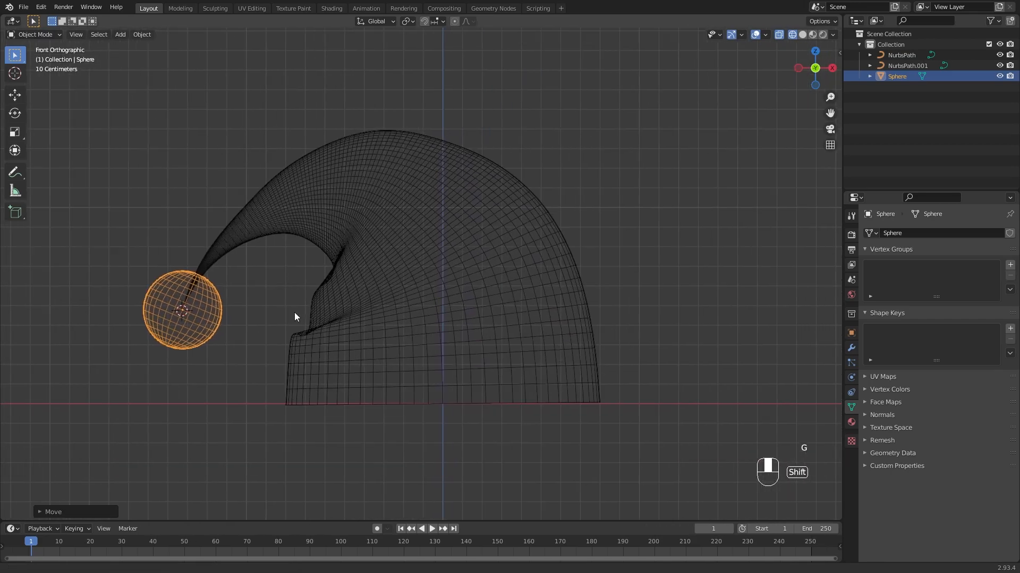
pyautogui.press('z')
pyautogui.click(455, 310)
# Reset the 3D cursor to the world origin and add a Bezier circle around the hat's base
pyautogui.keyDown('shift'); pyautogui.moveTo(426, 309); pyautogui.dragTo(421, 226, button='middle'); pyautogui.keyUp('shift')
pyautogui.scroll(-2, 404, 287)
pyautogui.hotkey('shift', 'c')
pyautogui.keyDown('shift'); pyautogui.moveTo(393, 288); pyautogui.dragTo(427, 231, button='middle'); pyautogui.keyUp('shift')
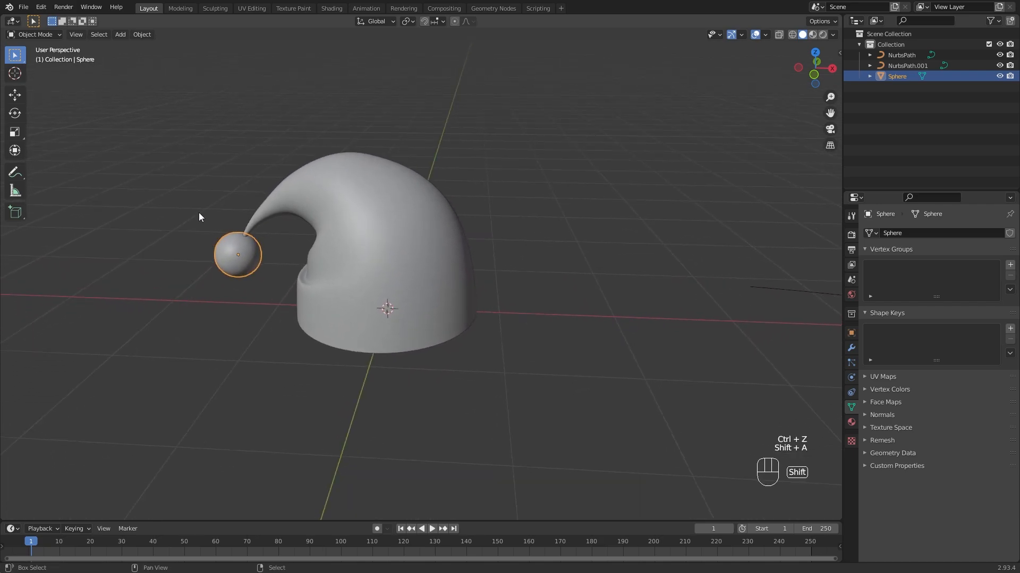
pyautogui.hotkey('shift', 'a')
pyautogui.moveTo(199, 213)
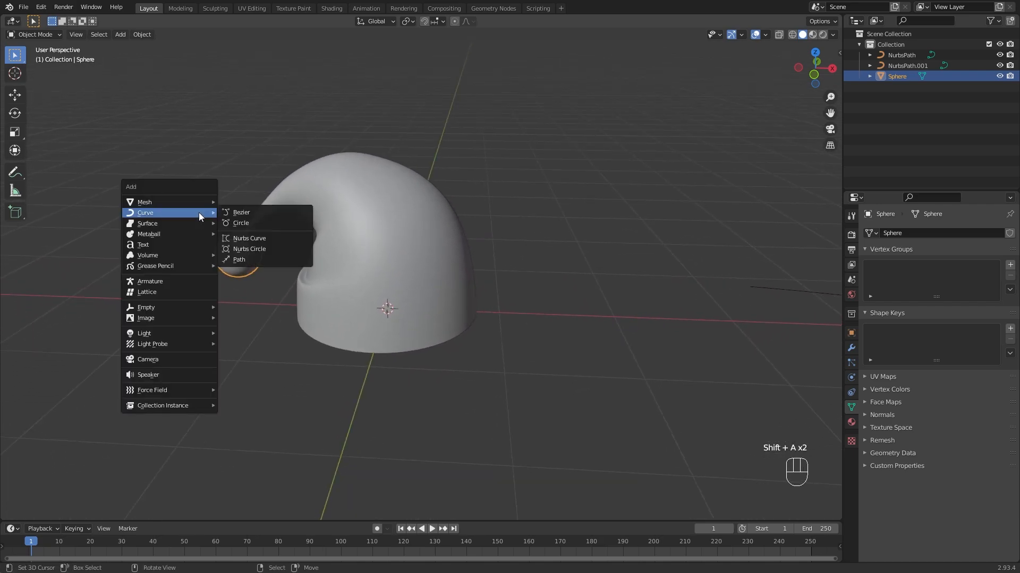
pyautogui.click(237, 223)
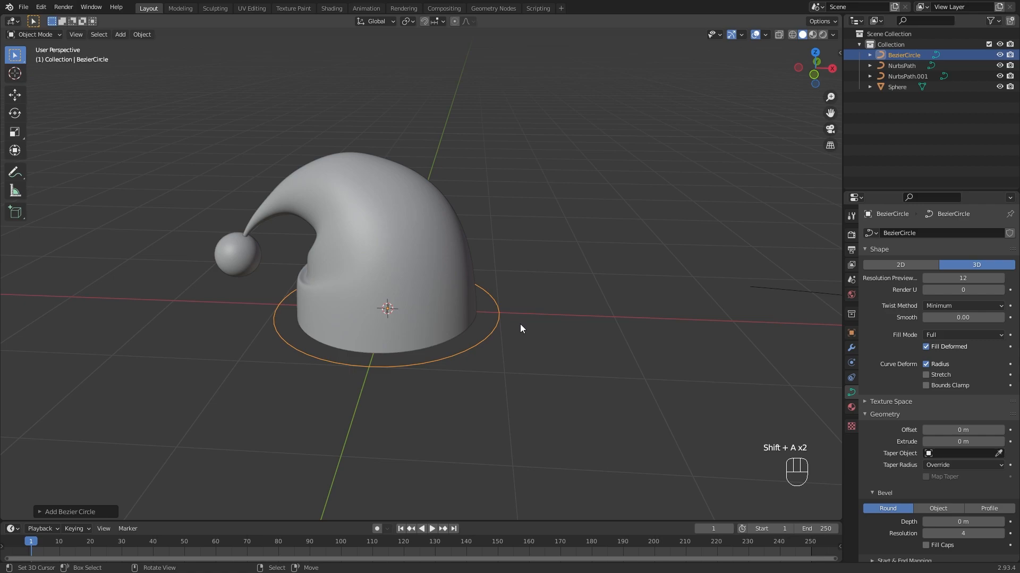
# Scale the Bezier circle down to match the lower edge of the hat
pyautogui.press('s')
pyautogui.click(616, 429)
pyautogui.press('s')
pyautogui.click(492, 364)
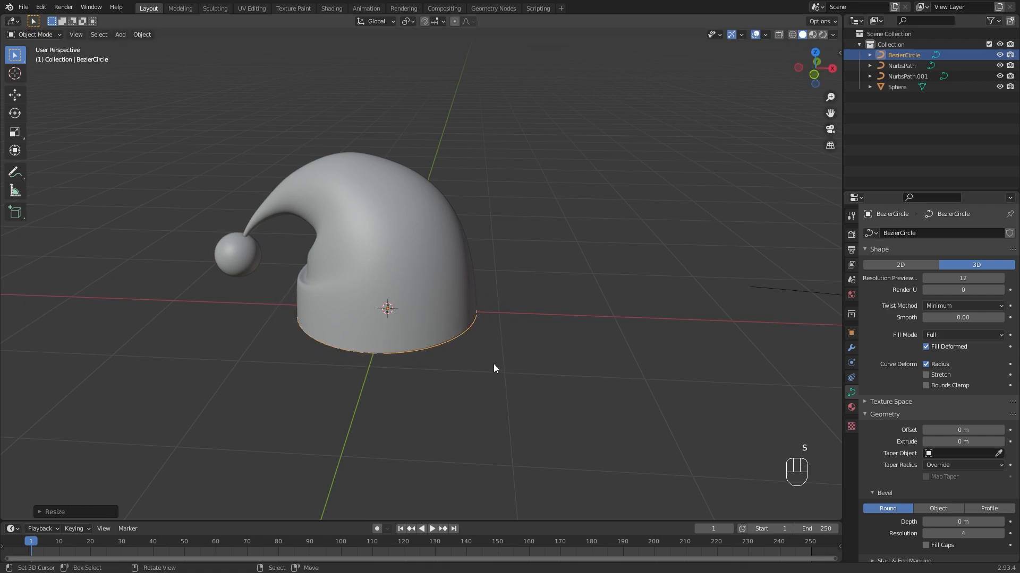
# Turn the circle into a thick brim with a bevel depth of 0.046 m and an extrusion of 0.155 m
pyautogui.scroll(3, 493, 364)
pyautogui.moveTo(493, 364); pyautogui.dragTo(588, 369, button='middle')
pyautogui.scroll(-3, 589, 369)
pyautogui.keyDown('shift'); pyautogui.moveTo(530, 349); pyautogui.dragTo(505, 335, button='middle'); pyautogui.keyUp('shift')
pyautogui.scroll(2, 512, 349)
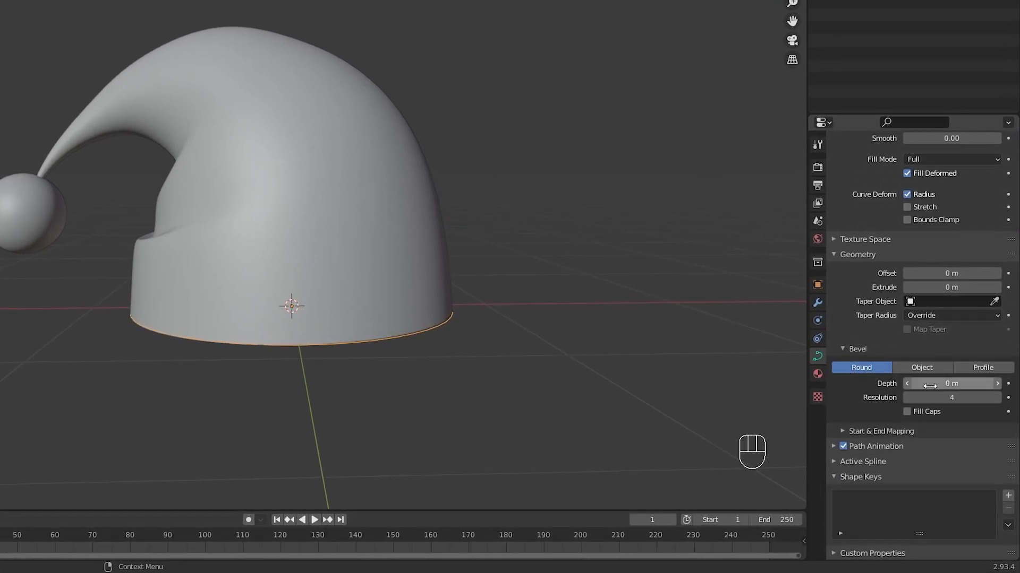
pyautogui.moveTo(951, 384); pyautogui.dragTo(982, 384)
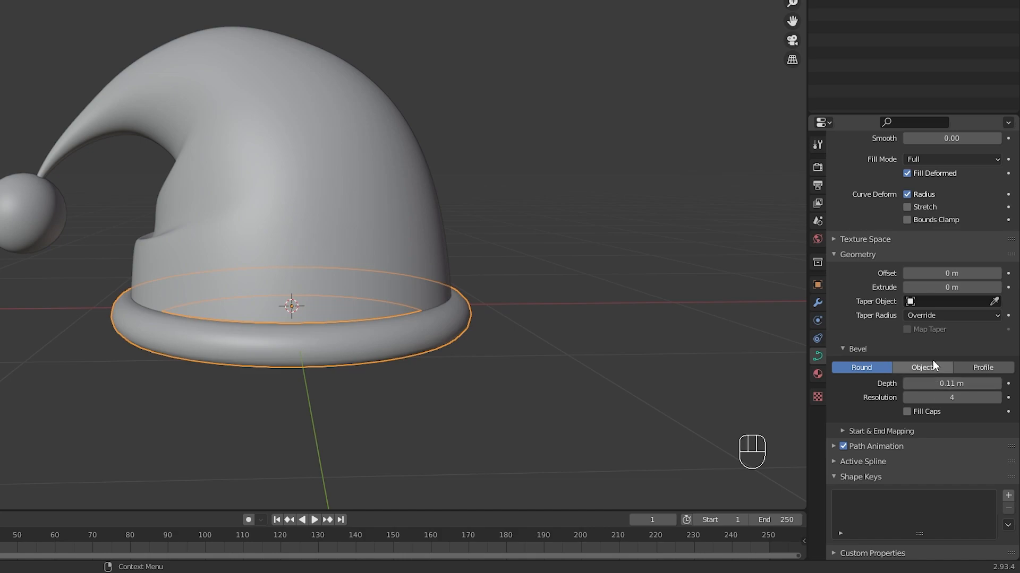
pyautogui.press('KP_1')
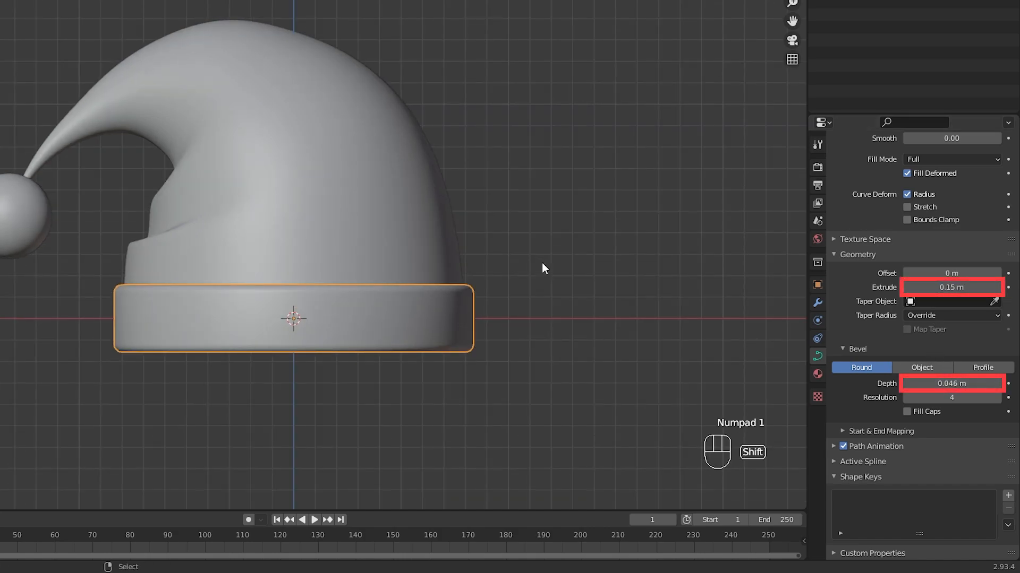
pyautogui.keyDown('shift'); pyautogui.moveTo(543, 268); pyautogui.dragTo(521, 273, button='middle'); pyautogui.keyUp('shift')
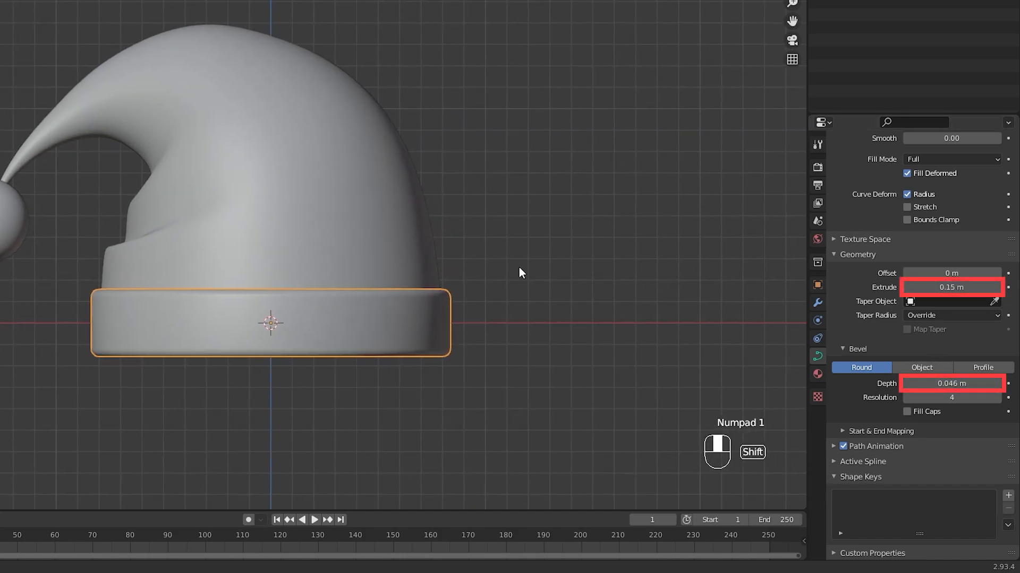
pyautogui.moveTo(923, 287); pyautogui.dragTo(929, 287)
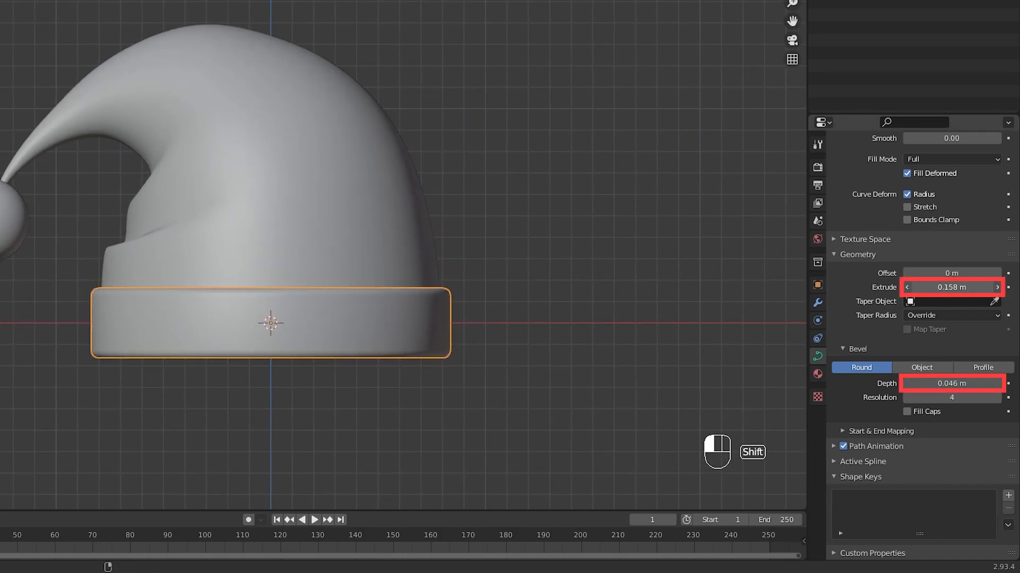
pyautogui.keyDown('shift'); pyautogui.moveTo(418, 257); pyautogui.dragTo(448, 299, button='middle'); pyautogui.keyUp('shift')
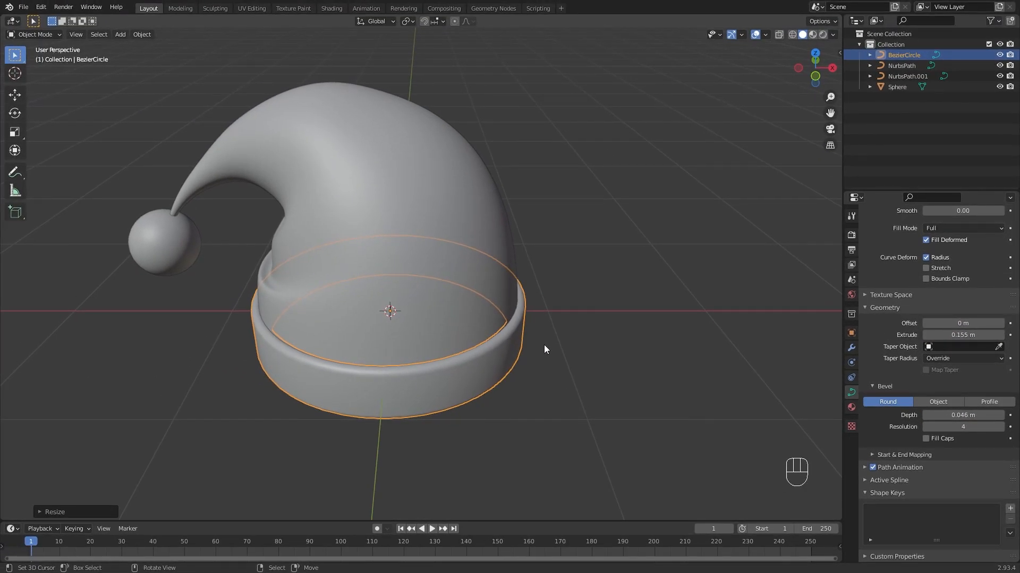
# Shrink the brim slightly in top-view wireframe to fit the hat's outline, then restore the solid front view
pyautogui.press('KP_7')
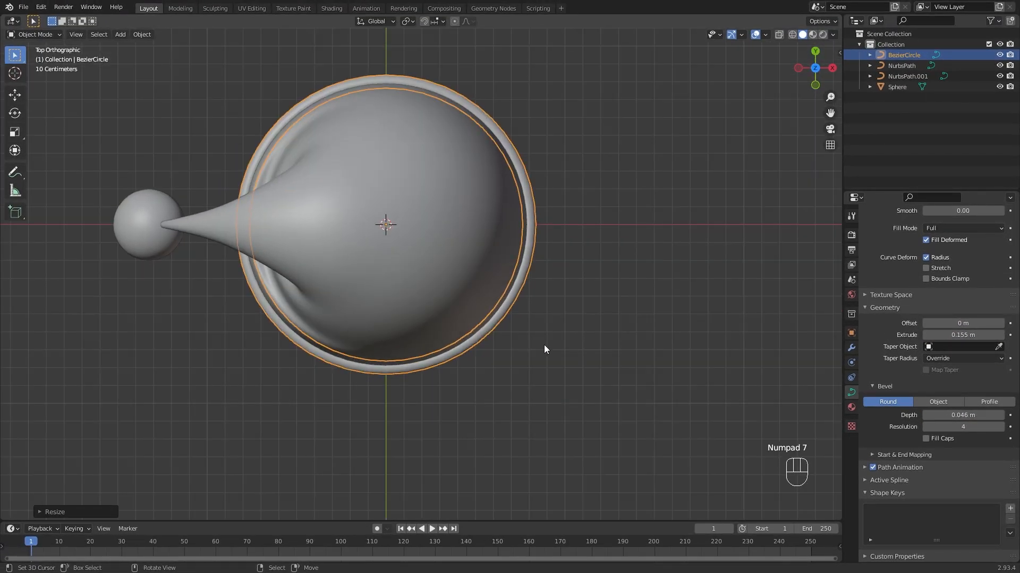
pyautogui.moveTo(544, 349)
pyautogui.keyDown('shift'); pyautogui.mouseDown(button='middle')
pyautogui.moveTo(482, 242)
pyautogui.moveTo(482, 296)
pyautogui.mouseUp(button='middle'); pyautogui.keyUp('shift')
pyautogui.press('z')
pyautogui.click(397, 293)
pyautogui.keyDown('shift'); pyautogui.moveTo(492, 240); pyautogui.dragTo(487, 273, button='middle'); pyautogui.keyUp('shift')
pyautogui.scroll(3, 488, 272)
pyautogui.keyDown('shift'); pyautogui.moveTo(570, 265); pyautogui.dragTo(568, 275, button='middle'); pyautogui.keyUp('shift')
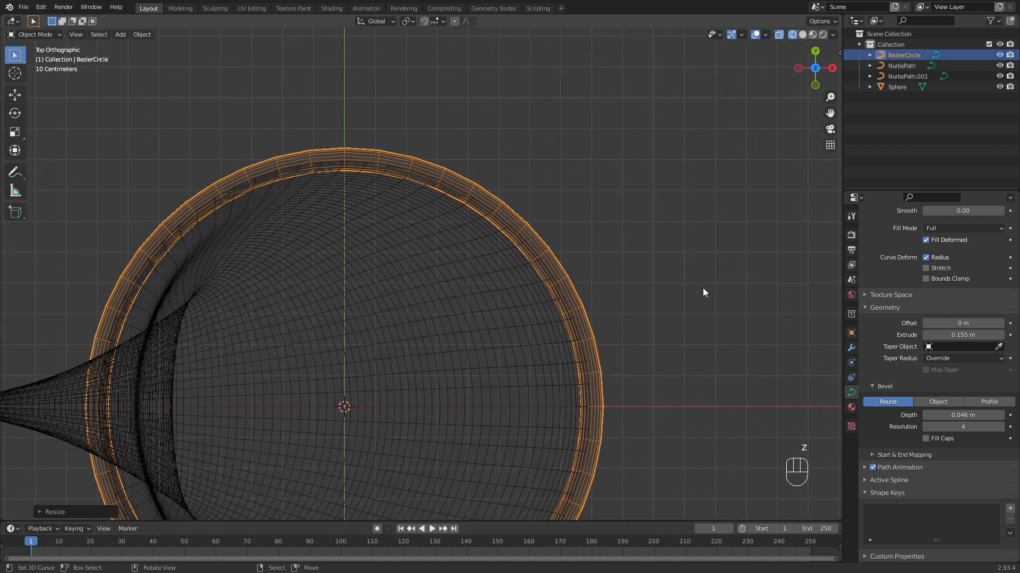
pyautogui.press('s')
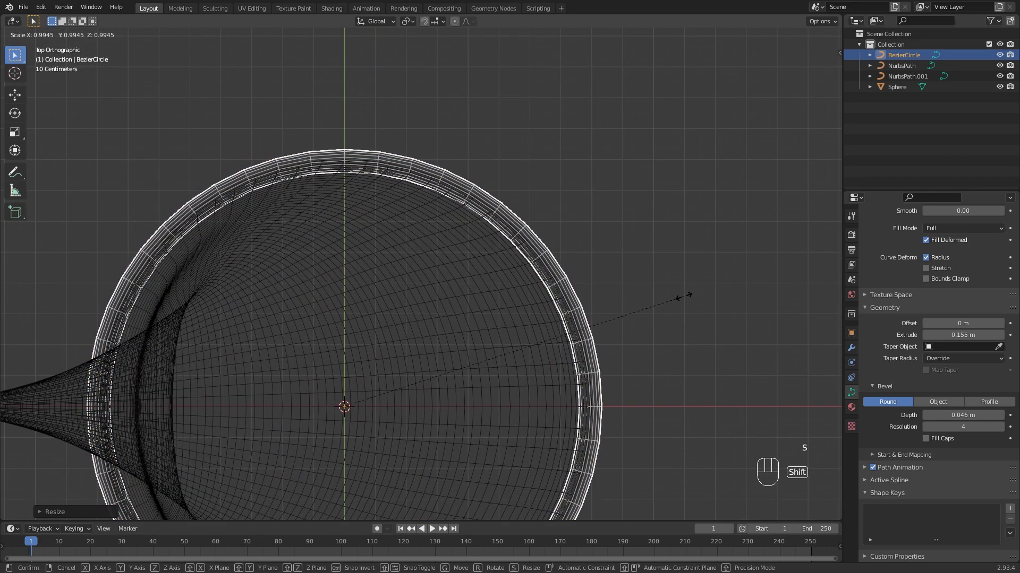
pyautogui.click(678, 298)
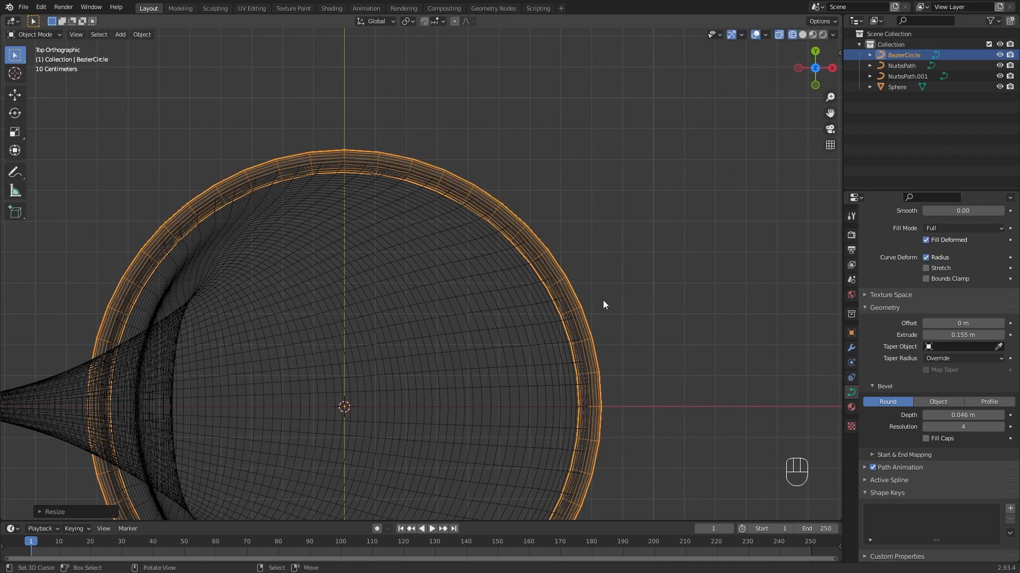
pyautogui.scroll(-2, 603, 300)
pyautogui.press('KP_1')
pyautogui.press('z')
pyautogui.click(667, 298)
# Enter Edit Mode on the brim circle, select all its control points and subdivide the curve
pyautogui.keyDown('shift'); pyautogui.moveTo(555, 298); pyautogui.dragTo(596, 281, button='middle'); pyautogui.keyUp('shift')
pyautogui.scroll(2, 571, 273)
pyautogui.scroll(-2, 571, 273)
pyautogui.press('Tab')
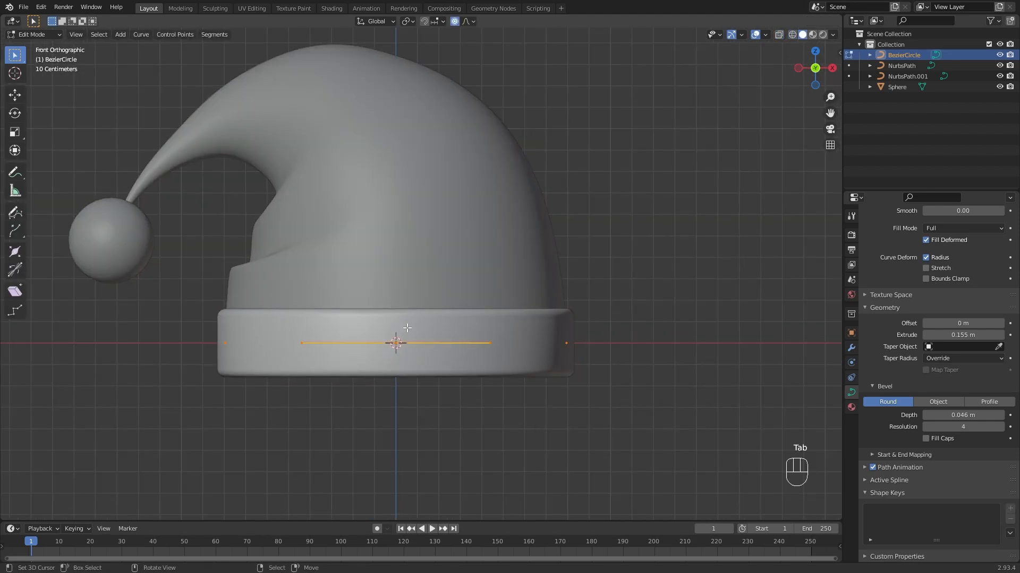
pyautogui.scroll(3, 415, 325)
pyautogui.scroll(-3, 296, 344)
pyautogui.moveTo(296, 344); pyautogui.dragTo(329, 356, button='middle')
pyautogui.press('a')
pyautogui.press('w')
pyautogui.click(425, 276)
# Shift the first brim control points slightly in height to begin making the band uneven
pyautogui.scroll(2, 418, 339)
pyautogui.press('g')
pyautogui.moveTo(316, 344); pyautogui.dragTo(316, 343, button='right')
pyautogui.keyDown('shift'); pyautogui.moveTo(459, 352); pyautogui.dragTo(430, 358, button='middle'); pyautogui.keyUp('shift')
pyautogui.moveTo(428, 360); pyautogui.dragTo(429, 349, button='right')
# Turn off proportional editing, nudge individual control points around the brim up or down into a gentle wave, and return to Object Mode
pyautogui.press('o')
pyautogui.moveTo(516, 349); pyautogui.dragTo(474, 359, button='middle')
pyautogui.moveTo(474, 359); pyautogui.dragTo(471, 356, button='right')
pyautogui.moveTo(380, 355); pyautogui.dragTo(420, 354, button='middle')
pyautogui.moveTo(417, 363); pyautogui.dragTo(417, 355, button='right')
pyautogui.moveTo(519, 360); pyautogui.dragTo(420, 345, button='middle')
pyautogui.moveTo(418, 342); pyautogui.dragTo(419, 348, button='right')
pyautogui.moveTo(495, 343); pyautogui.dragTo(365, 334, button='middle')
pyautogui.moveTo(363, 334); pyautogui.dragTo(362, 331, button='right')
pyautogui.moveTo(502, 337); pyautogui.dragTo(474, 333, button='middle')
pyautogui.moveTo(473, 332); pyautogui.dragTo(472, 329, button='right')
pyautogui.moveTo(659, 340); pyautogui.dragTo(561, 344, button='middle')
pyautogui.moveTo(558, 343); pyautogui.dragTo(555, 327, button='right')
pyautogui.moveTo(555, 328); pyautogui.dragTo(406, 345, button='middle')
pyautogui.press('KP_1')
pyautogui.press('Tab')
pyautogui.keyDown('shift'); pyautogui.moveTo(375, 347); pyautogui.dragTo(419, 345, button='middle'); pyautogui.keyUp('shift')
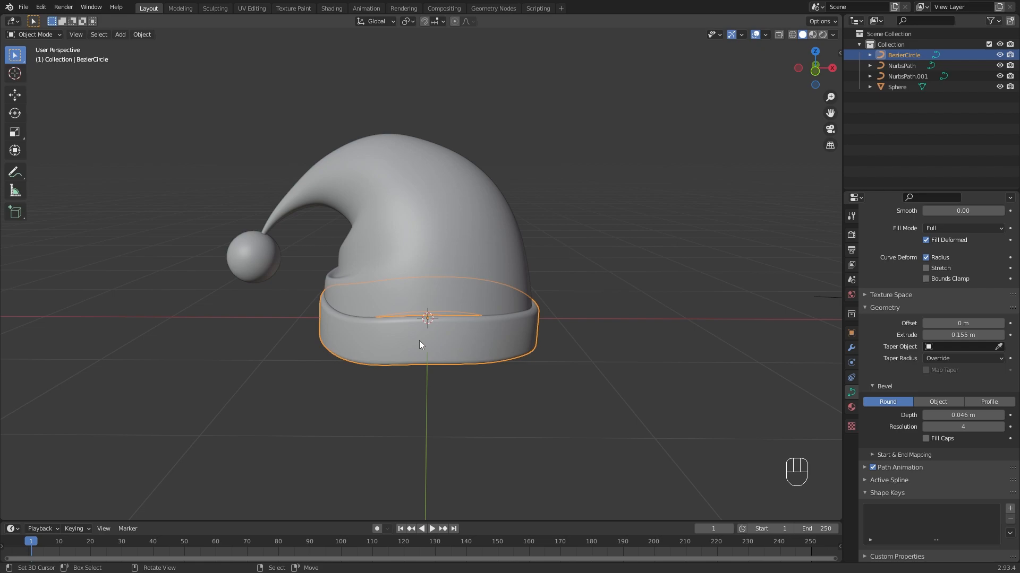
# Select the pom-pom sphere, frame it, open its particle settings, and apply the object's scale
pyautogui.click(247, 263)
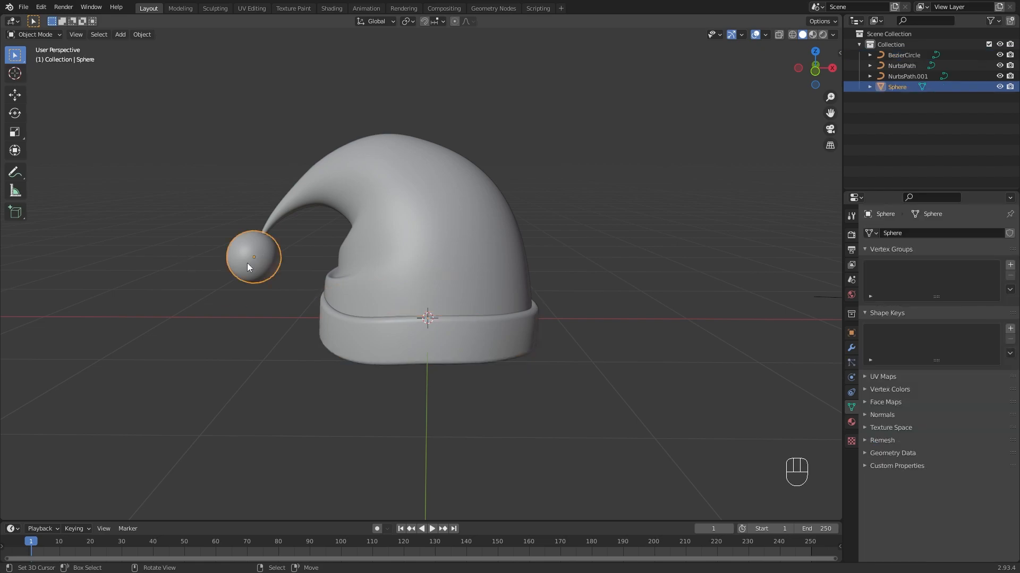
pyautogui.press('KP_Decimal')
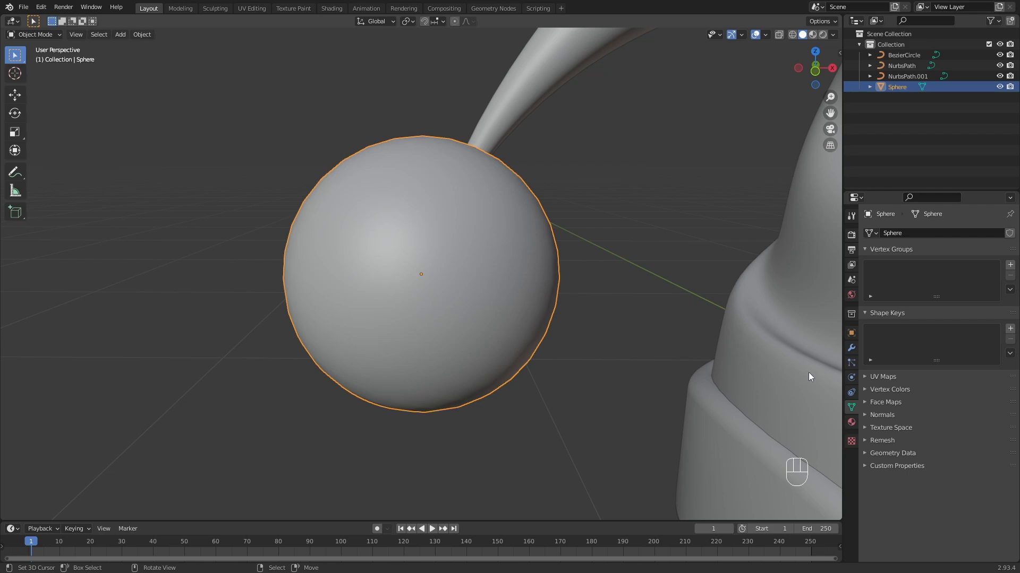
pyautogui.click(851, 362)
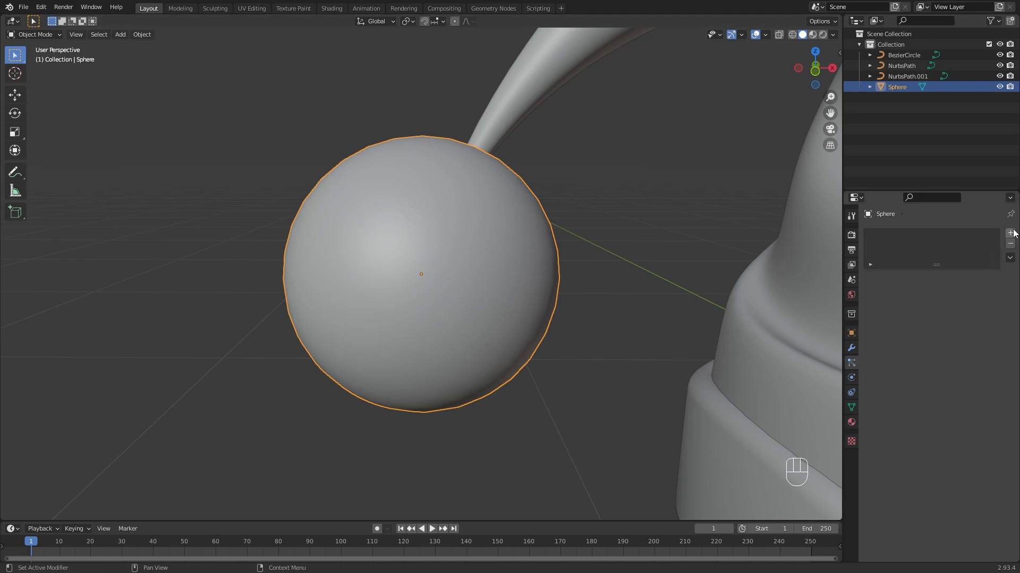
pyautogui.click(142, 35)
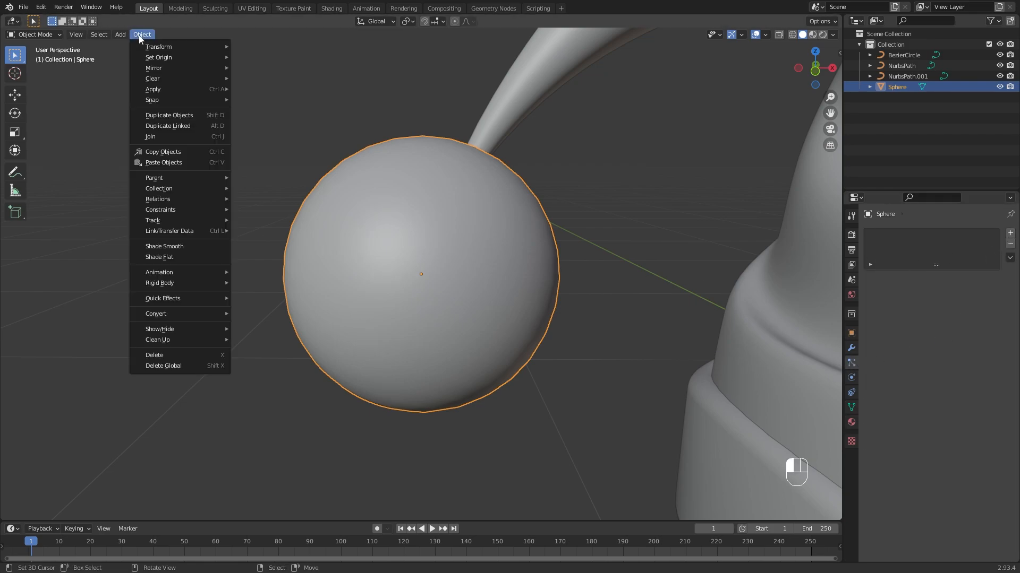
pyautogui.moveTo(183, 90)
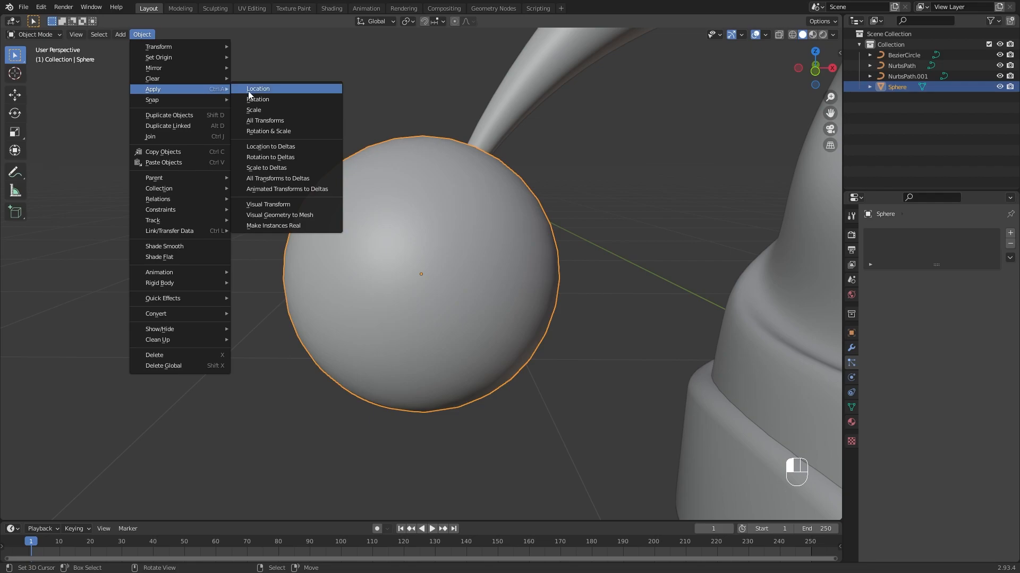
pyautogui.click(323, 109)
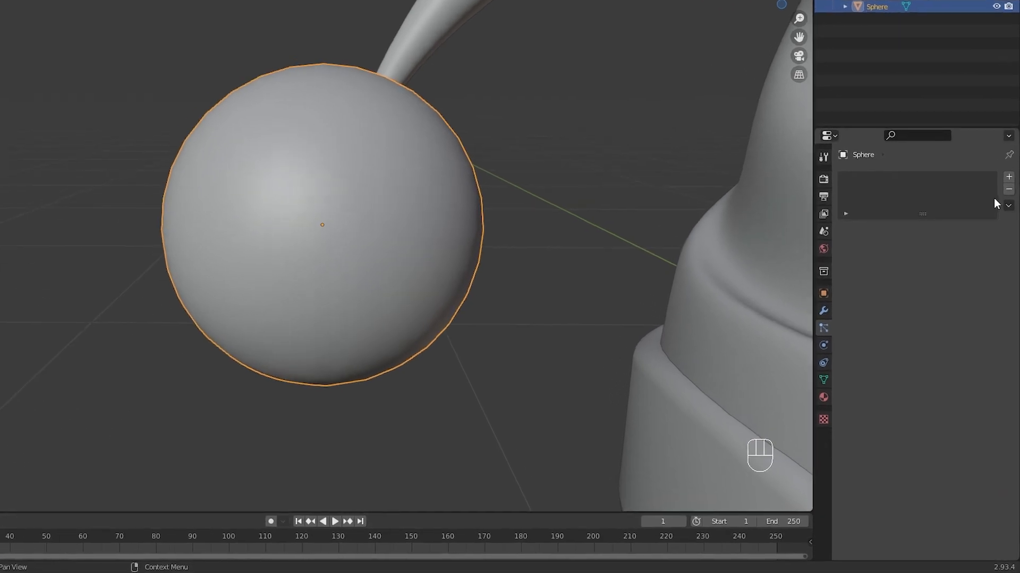
# Add a Hair particle system to the pom-pom sphere with a hair length of 0.05 m and 5000 hairs
pyautogui.click(1010, 234)
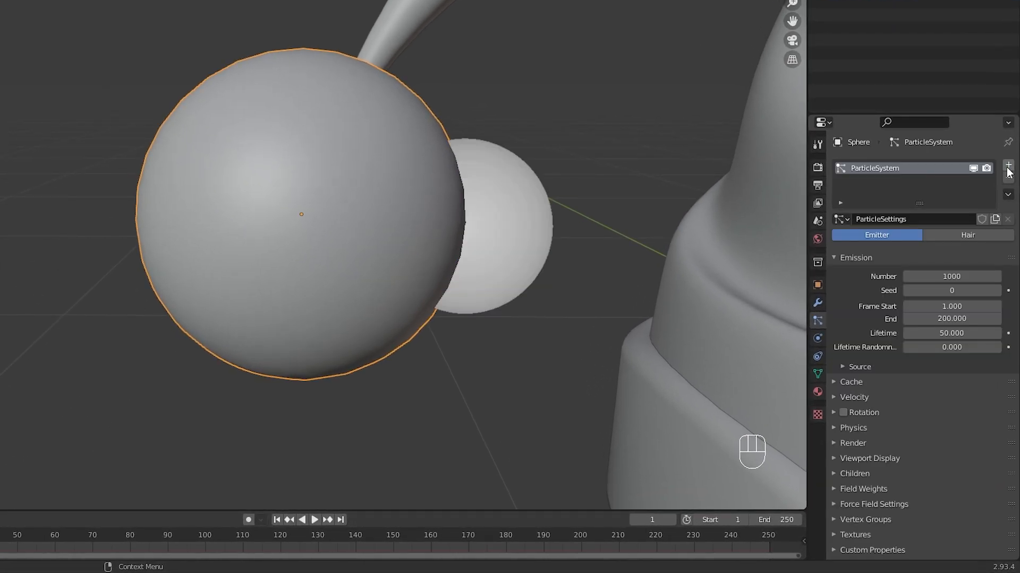
pyautogui.click(964, 237)
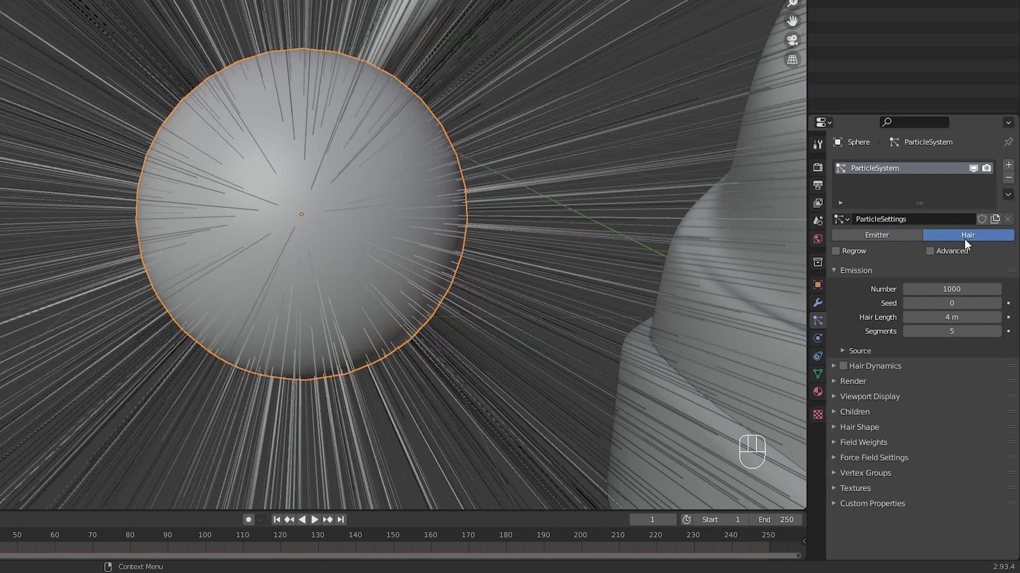
pyautogui.moveTo(951, 318); pyautogui.dragTo(915, 317)
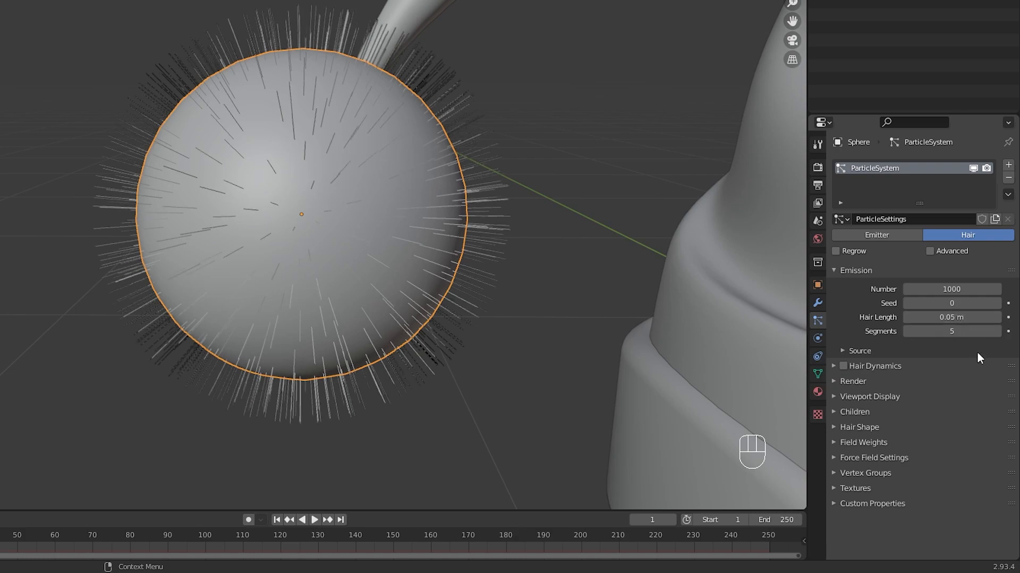
pyautogui.click(950, 288)
pyautogui.write('5000')
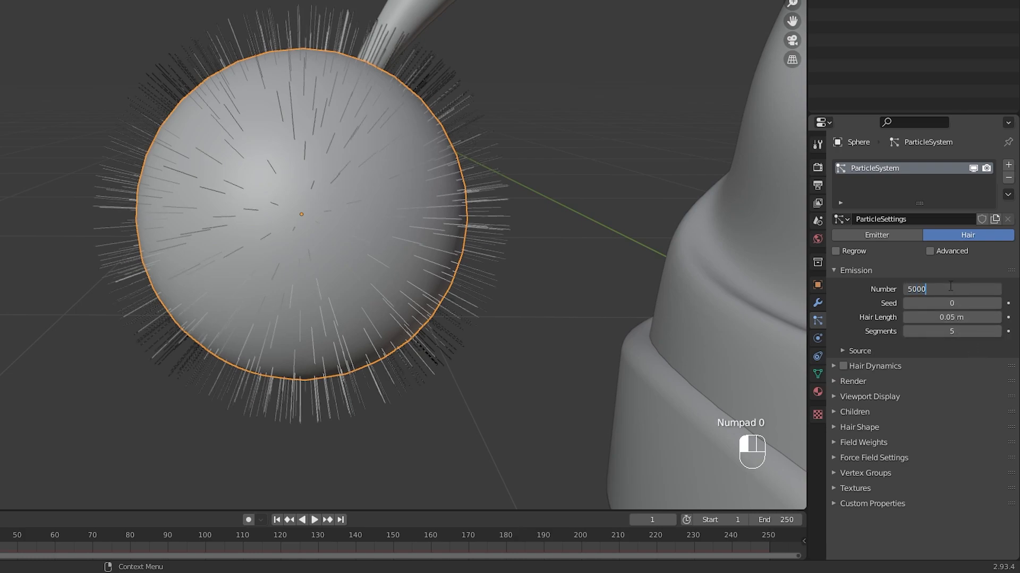
pyautogui.press('Return')
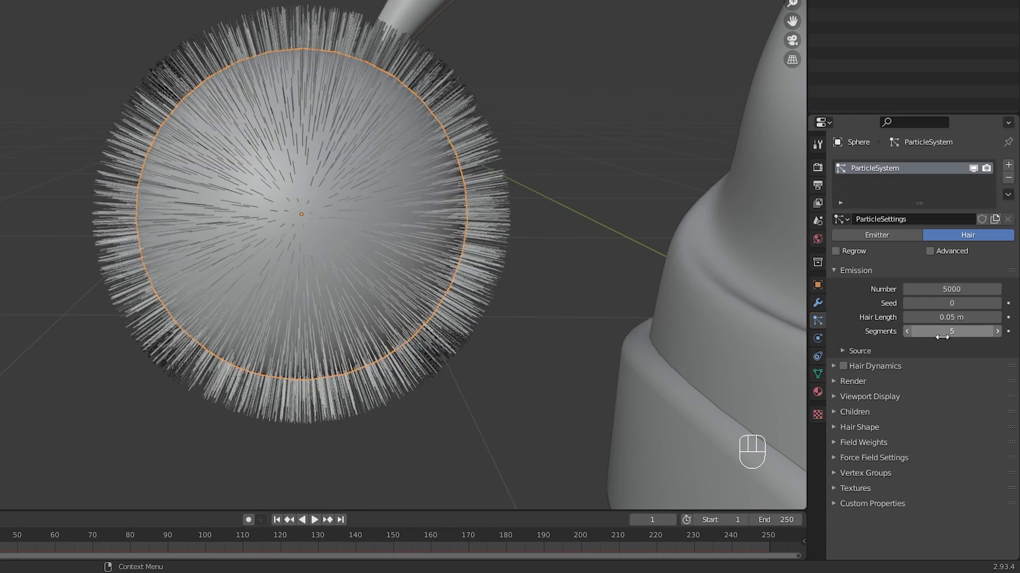
# Enable Simple children for the pom-pom hair, with a render amount of 10 and a radius of 0.012 m
pyautogui.click(849, 411)
pyautogui.click(923, 426)
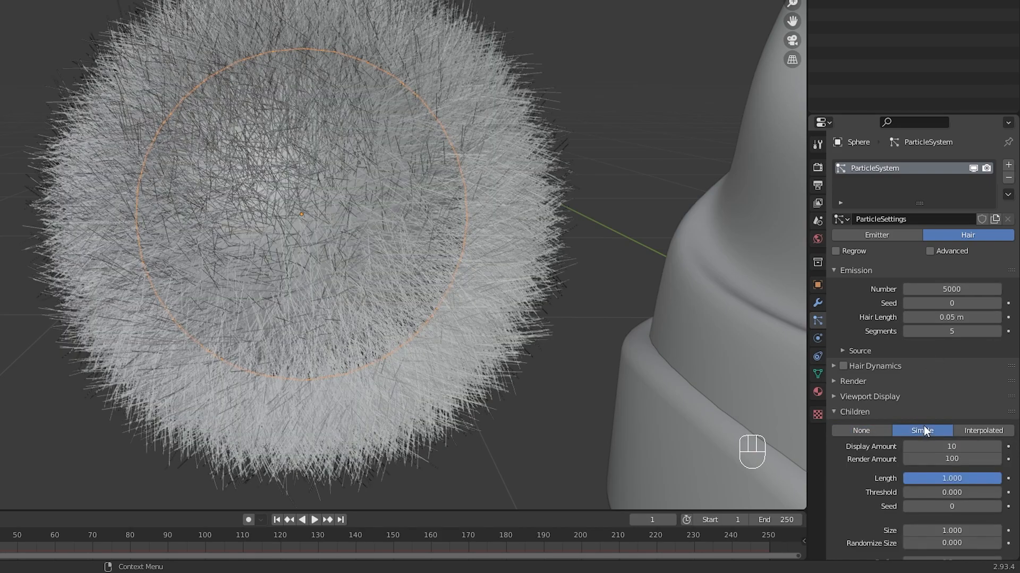
pyautogui.scroll(-2, 909, 398)
pyautogui.scroll(-4, 903, 404)
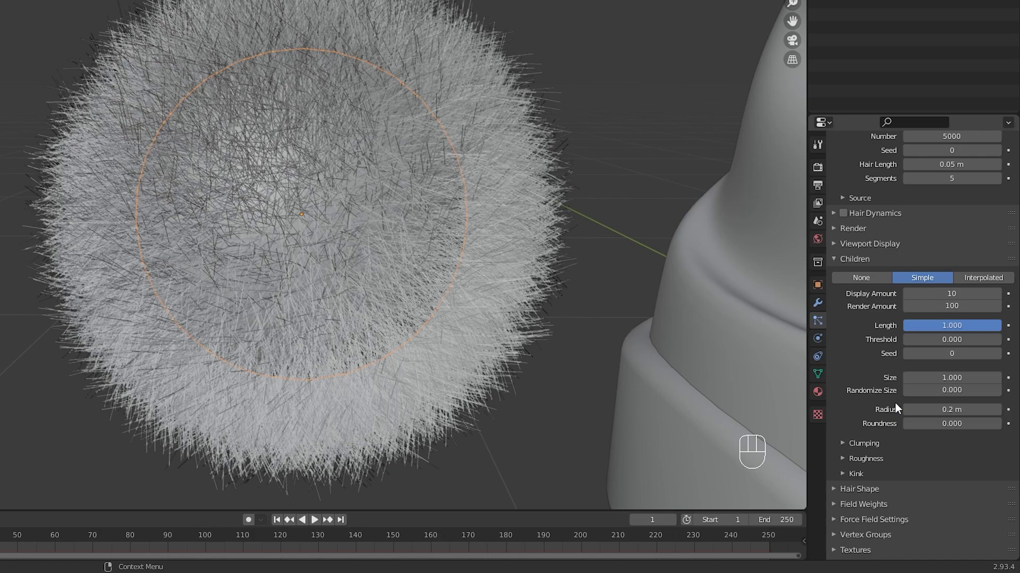
pyautogui.doubleClick(953, 310)
pyautogui.write('10')
pyautogui.press('Return')
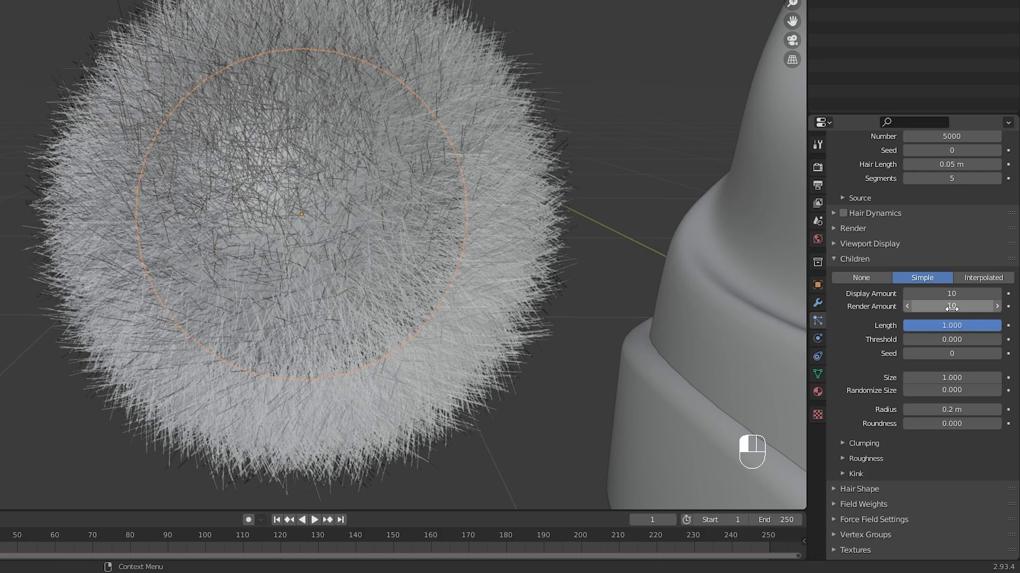
pyautogui.click(958, 407)
pyautogui.write('.012')
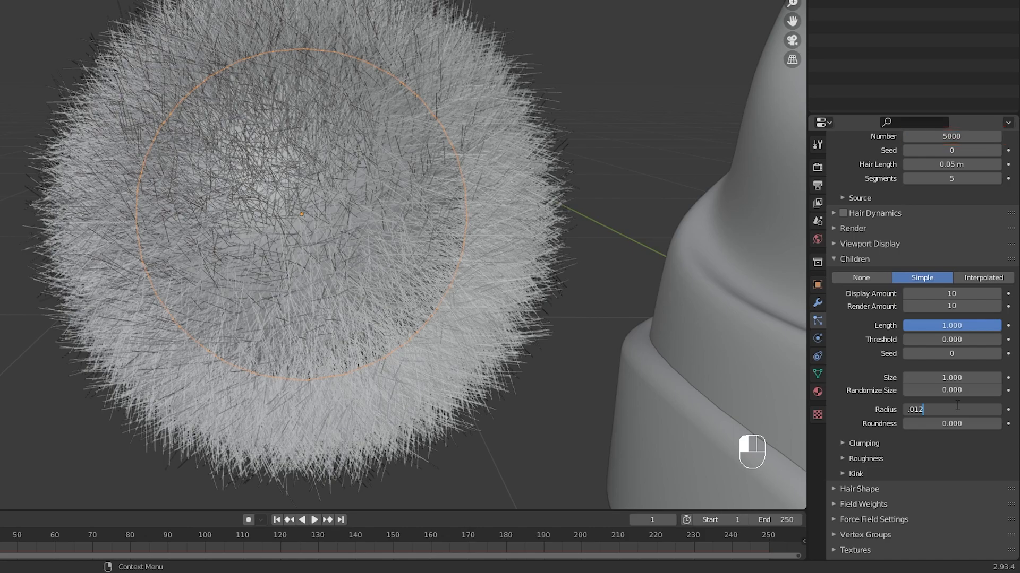
pyautogui.press('Return')
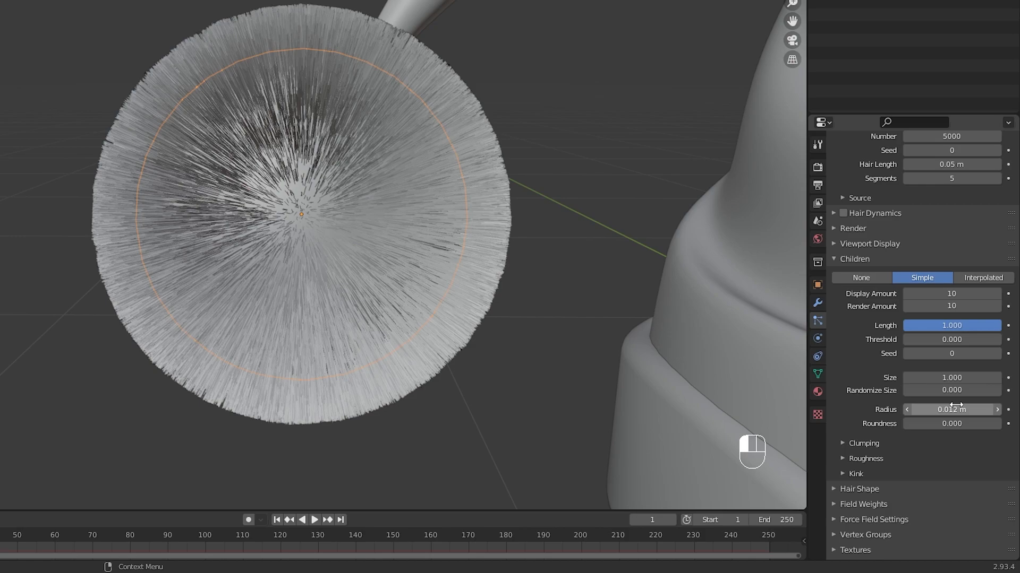
# Set the pom-pom child hairs' clump to 0.49 and twist to 0.29
pyautogui.click(864, 441)
pyautogui.scroll(-5, 853, 423)
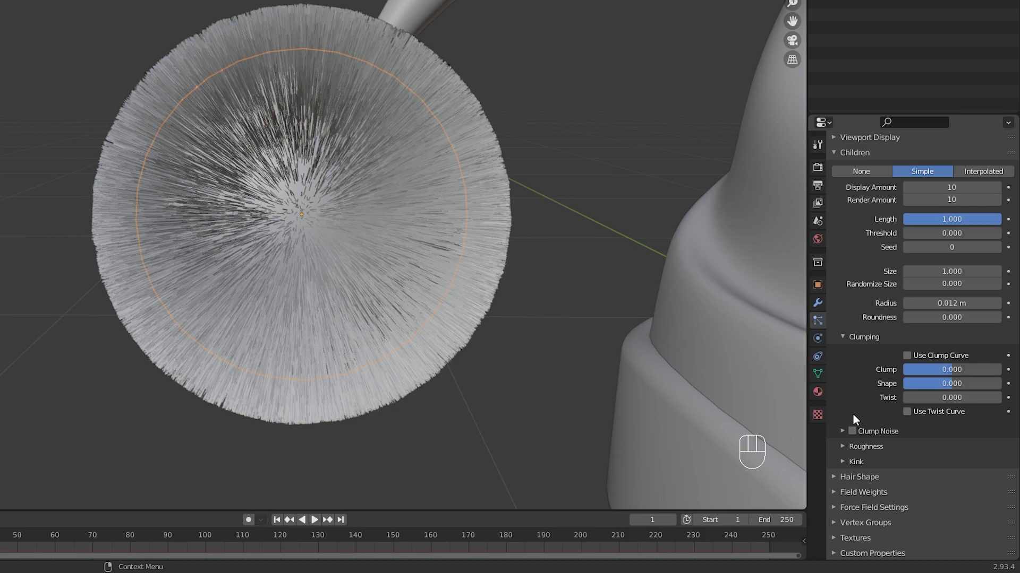
pyautogui.moveTo(934, 369)
pyautogui.mouseDown()
pyautogui.moveTo(955, 370)
pyautogui.moveTo(938, 369)
pyautogui.mouseUp()
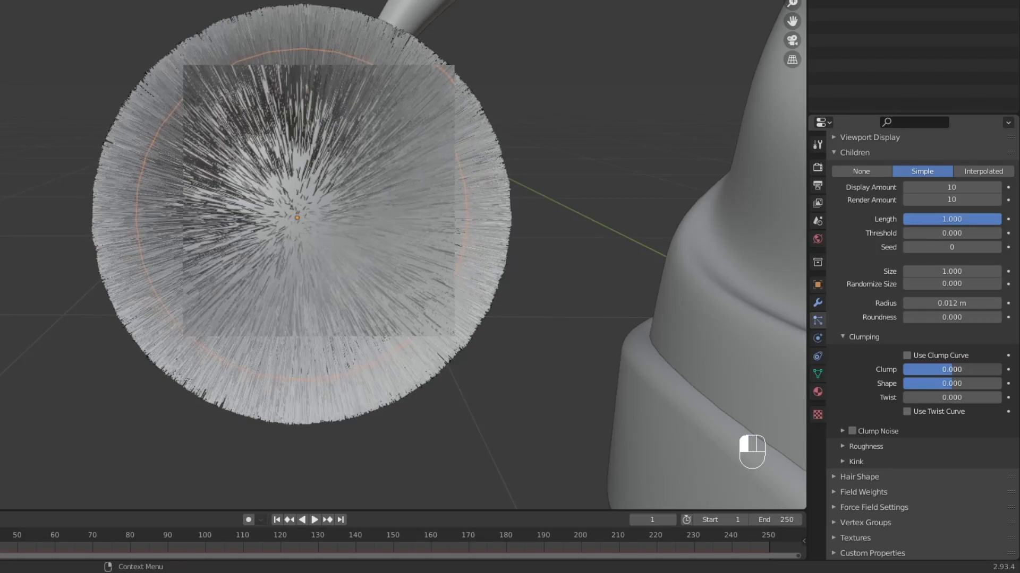
pyautogui.moveTo(938, 370); pyautogui.dragTo(1003, 374)
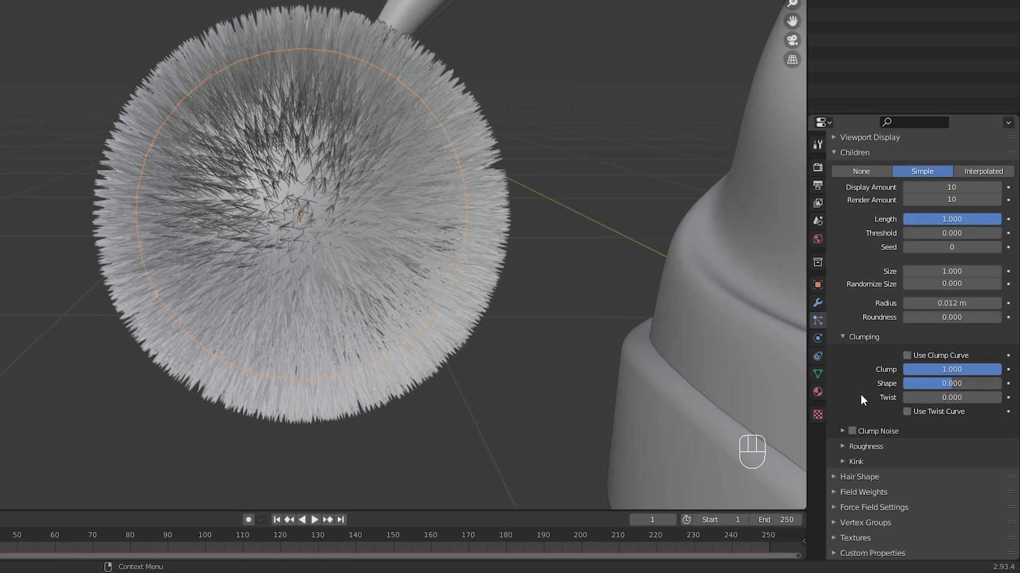
pyautogui.click(929, 370)
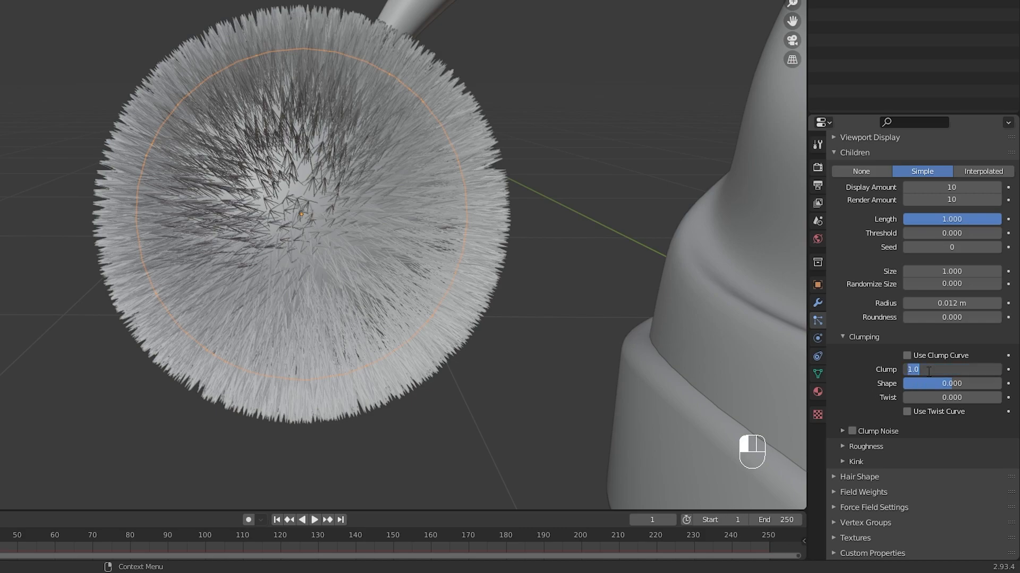
pyautogui.write('0.49')
pyautogui.press('Return')
pyautogui.moveTo(929, 397); pyautogui.dragTo(972, 397)
pyautogui.rightClick(936, 397)
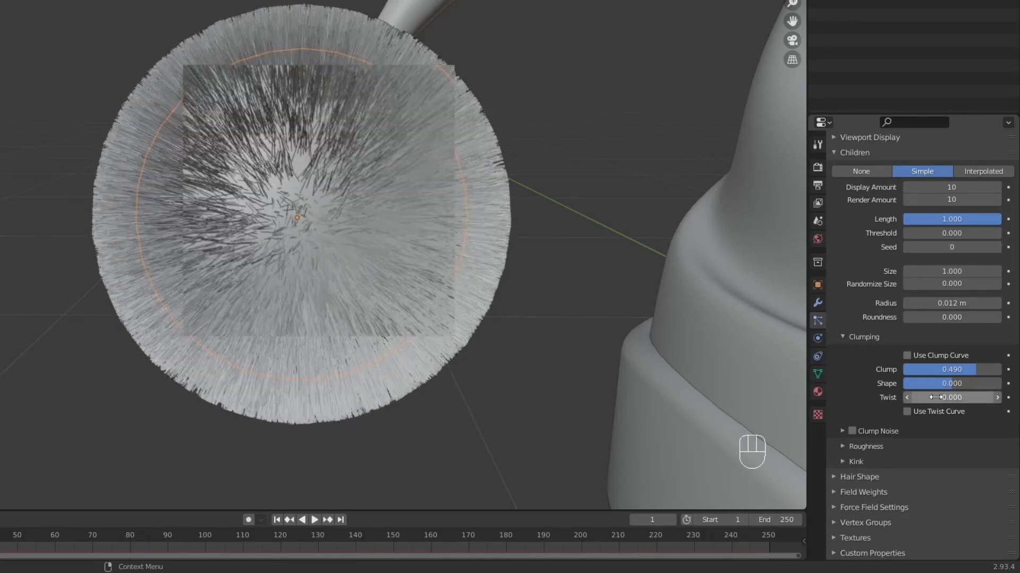
pyautogui.click(936, 397)
pyautogui.write('.29')
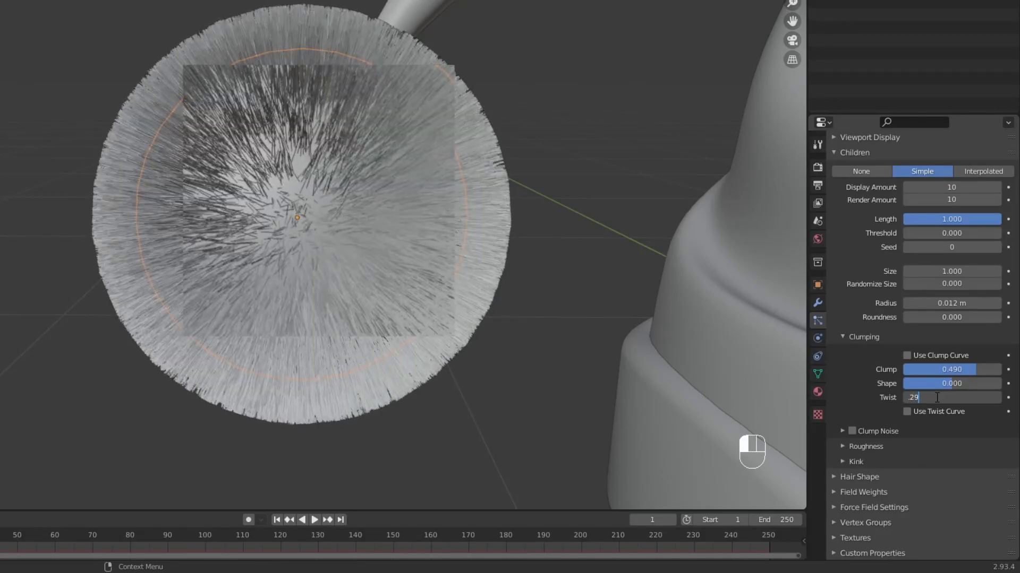
pyautogui.press('Return')
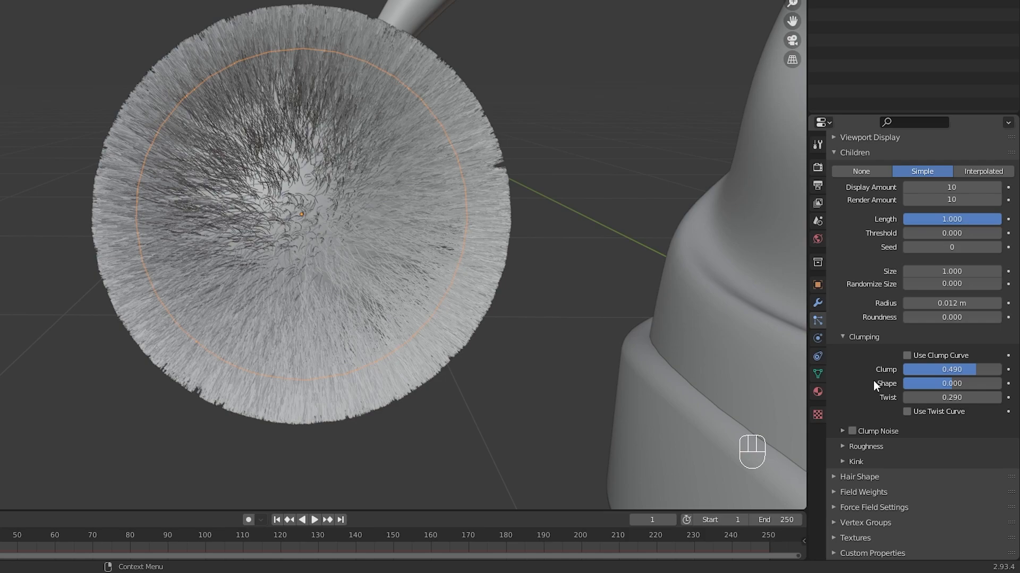
# Set the pom-pom child hairs' uniform roughness to 0.021 with a size of 0.046
pyautogui.click(865, 447)
pyautogui.scroll(-5, 862, 440)
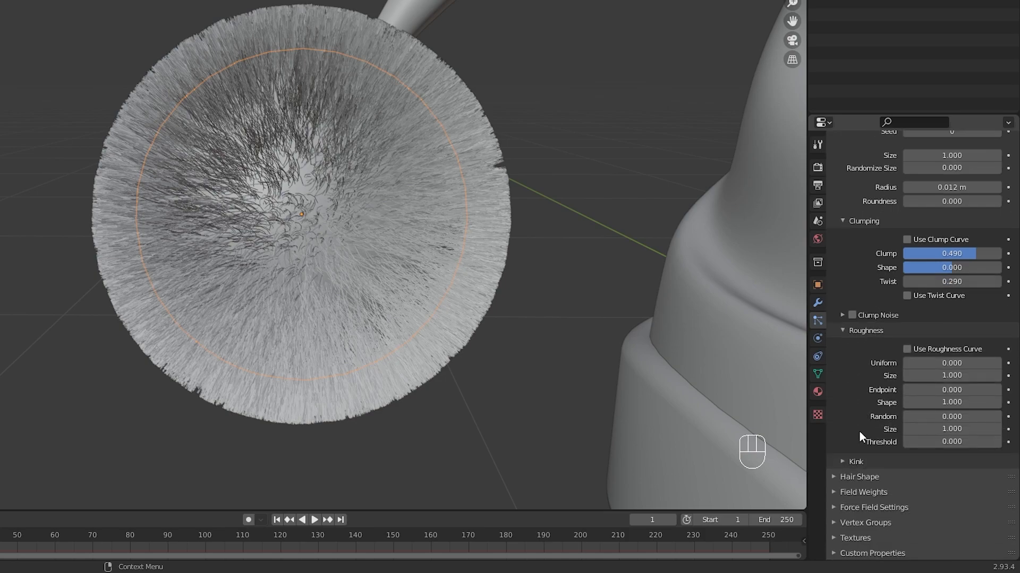
pyautogui.moveTo(934, 363); pyautogui.dragTo(955, 363)
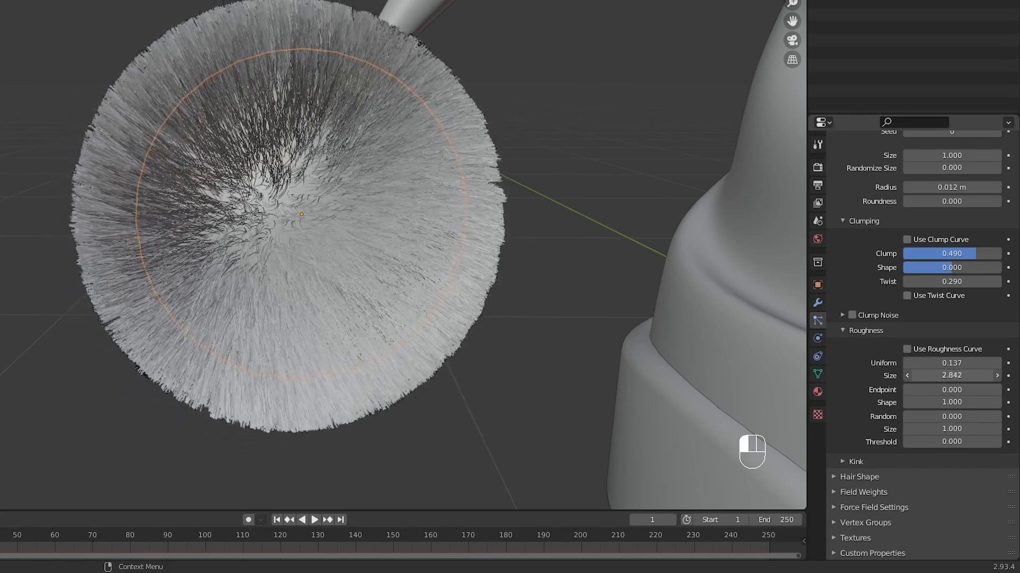
pyautogui.moveTo(952, 375); pyautogui.dragTo(996, 375)
pyautogui.click(952, 365)
pyautogui.write('.021')
pyautogui.press('Tab')
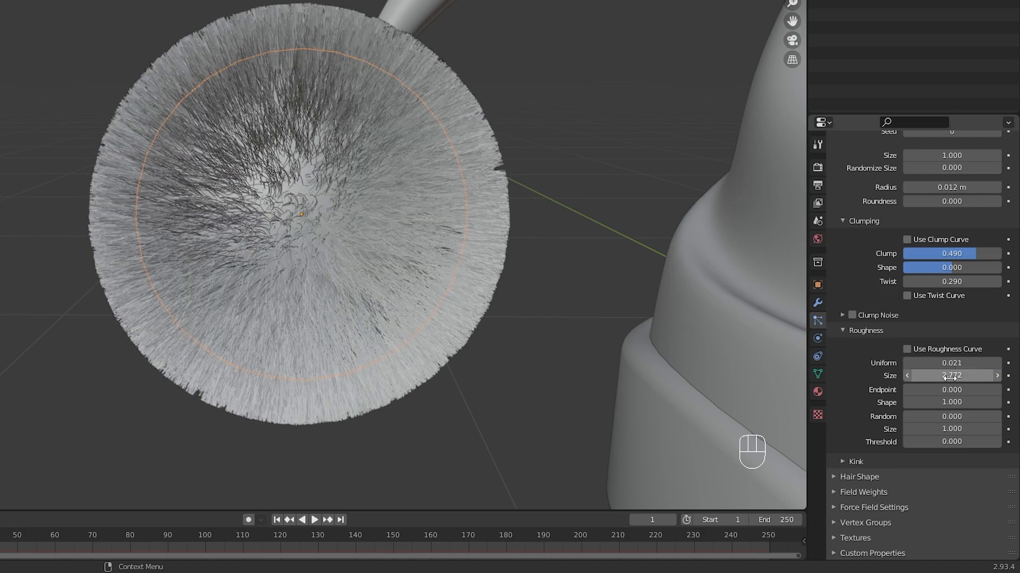
pyautogui.write('.046')
pyautogui.press('Return')
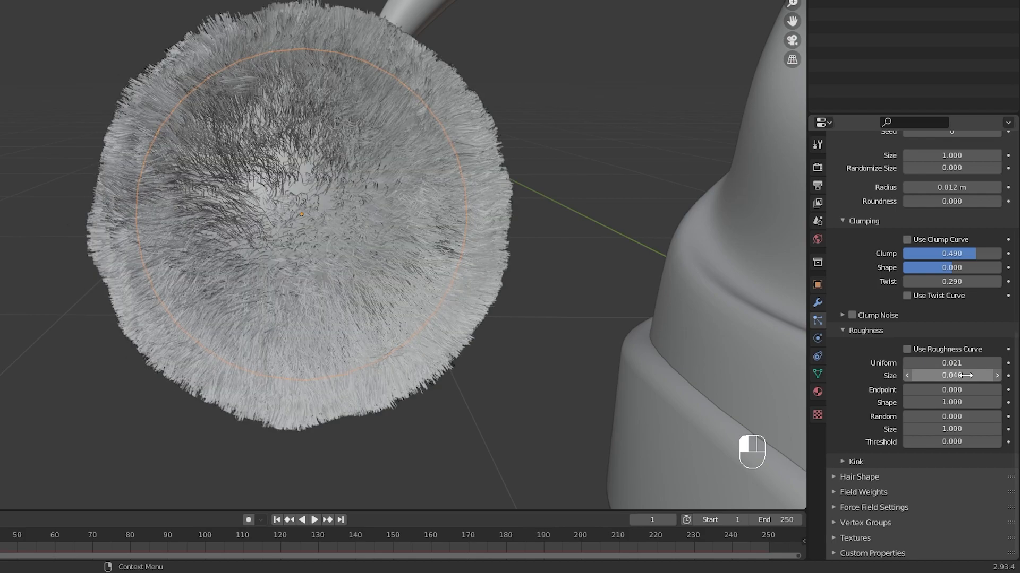
# Apply the pom-pom sphere's scale again
pyautogui.scroll(-3, 643, 239)
pyautogui.moveTo(642, 239)
pyautogui.keyDown('shift'); pyautogui.mouseDown(button='middle')
pyautogui.moveTo(605, 240)
pyautogui.moveTo(670, 241)
pyautogui.moveTo(652, 242)
pyautogui.mouseUp(button='middle'); pyautogui.keyUp('shift')
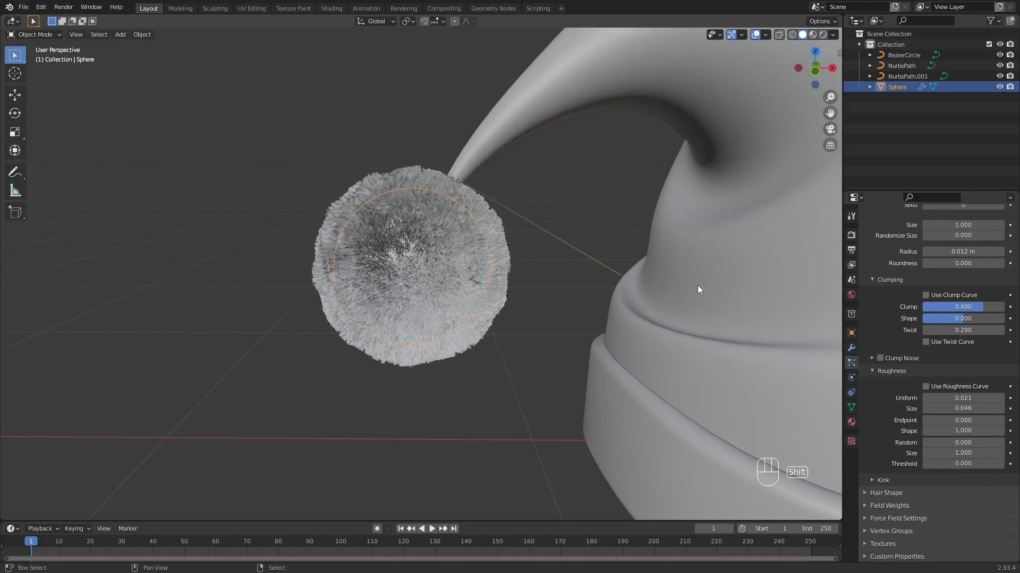
pyautogui.scroll(2, 447, 238)
pyautogui.click(141, 34)
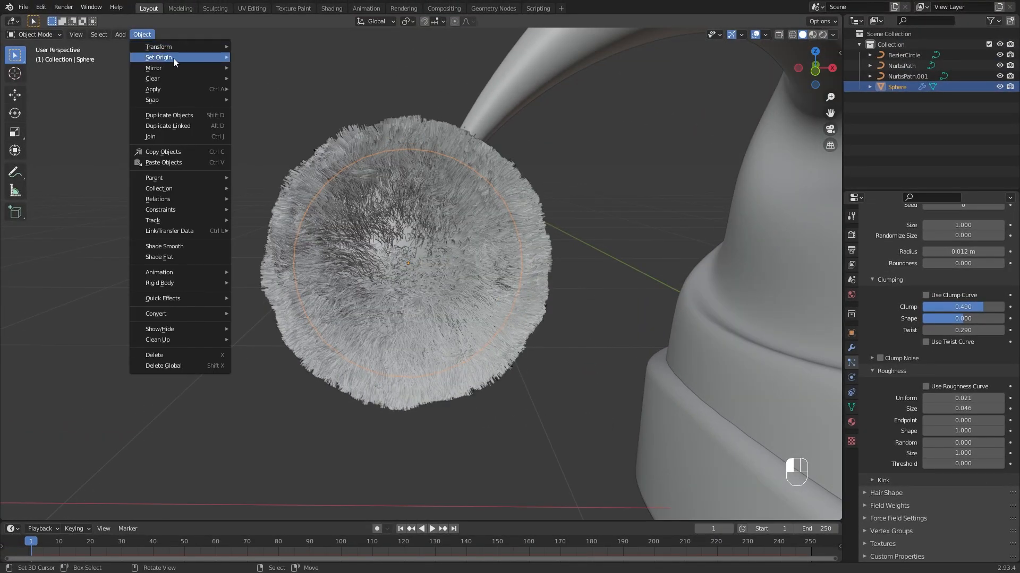
pyautogui.moveTo(176, 90)
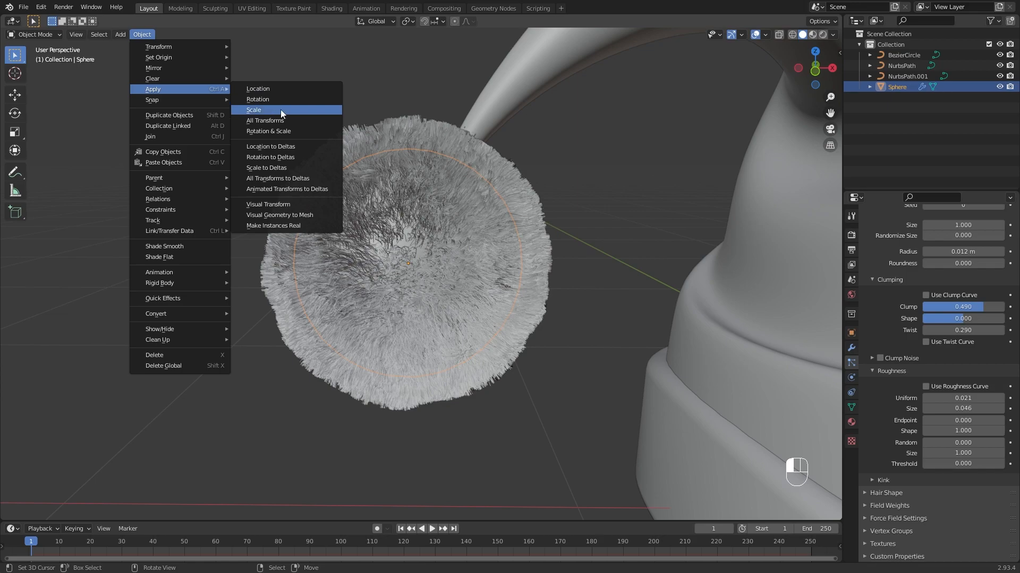
pyautogui.click(281, 109)
# Select the brim curve around the hat's base and convert it to a mesh in Object Mode
pyautogui.moveTo(353, 228); pyautogui.dragTo(388, 228, button='middle')
pyautogui.scroll(-4, 388, 227)
pyautogui.keyDown('shift'); pyautogui.moveTo(520, 250); pyautogui.dragTo(401, 212, button='middle'); pyautogui.keyUp('shift')
pyautogui.scroll(3, 416, 234)
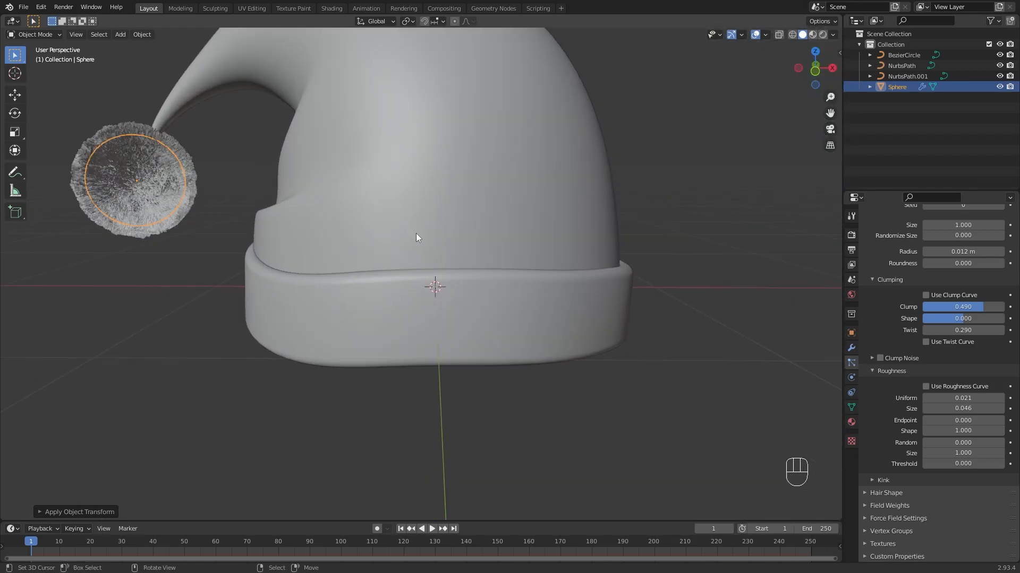
pyautogui.click(478, 318)
pyautogui.keyDown('shift'); pyautogui.moveTo(506, 313); pyautogui.dragTo(498, 309, button='middle'); pyautogui.keyUp('shift')
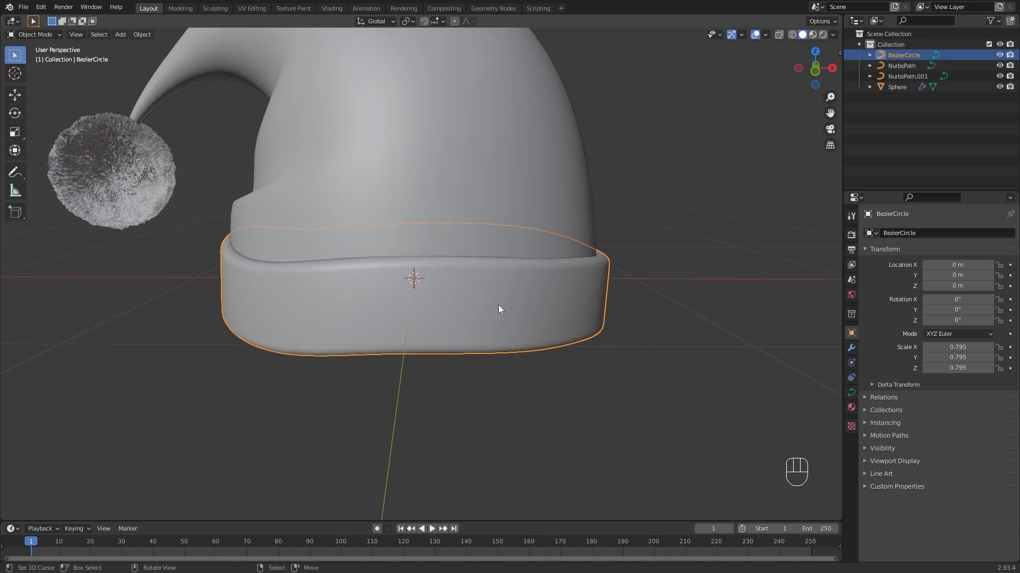
pyautogui.scroll(-2, 499, 309)
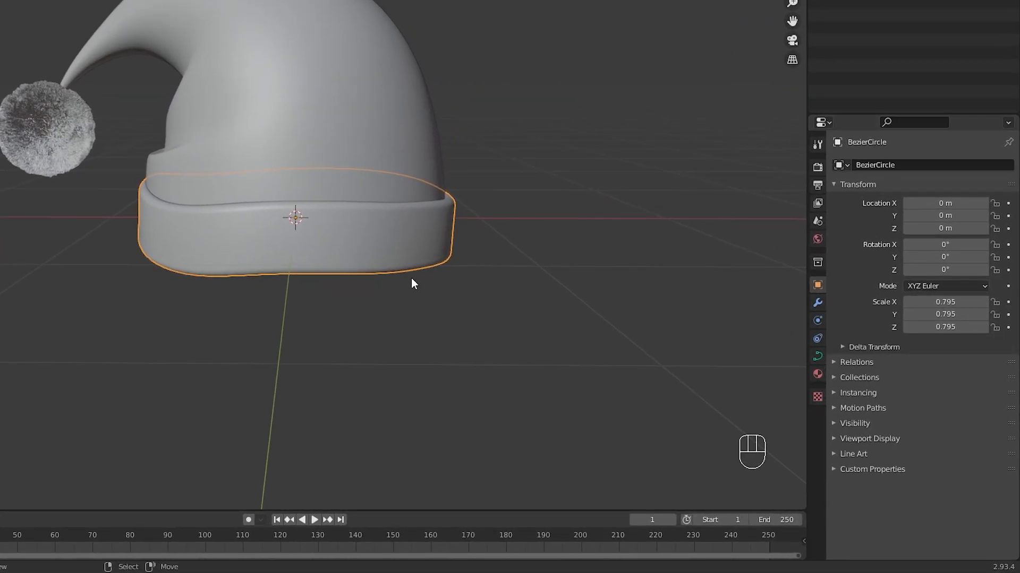
pyautogui.press('Tab')
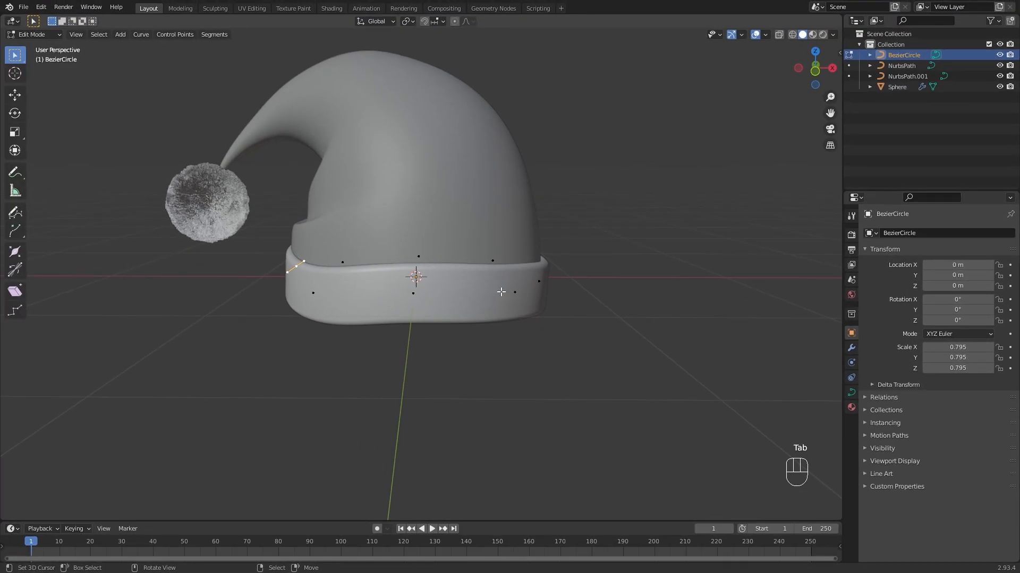
pyautogui.press('Tab')
pyautogui.moveTo(502, 292); pyautogui.dragTo(503, 297, button='middle')
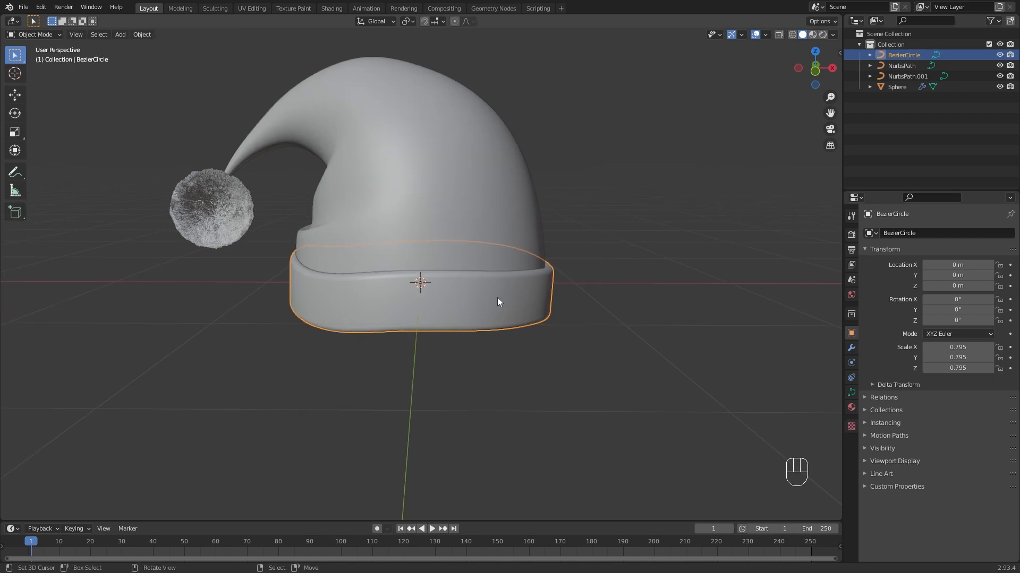
pyautogui.press('w')
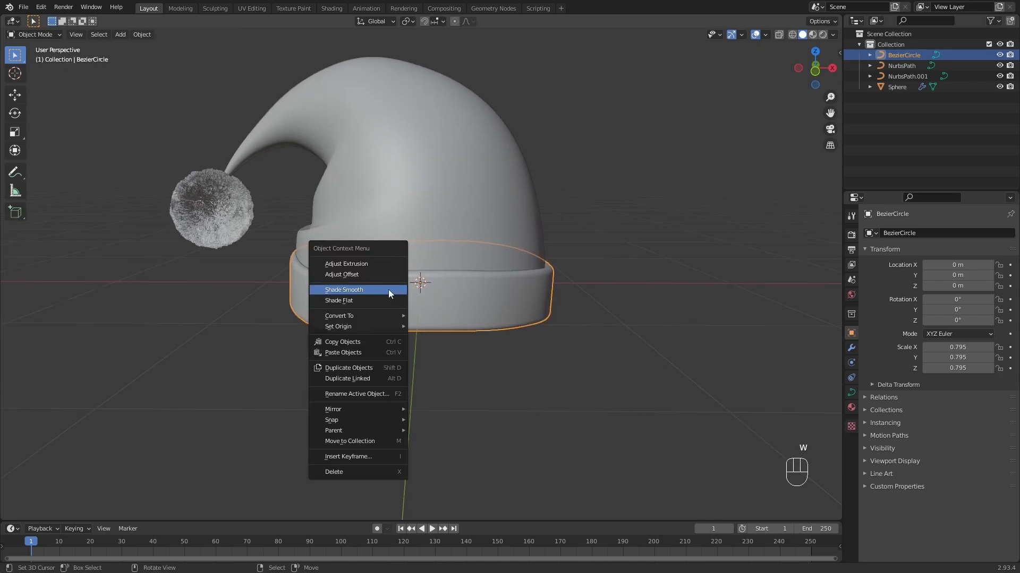
pyautogui.moveTo(387, 316)
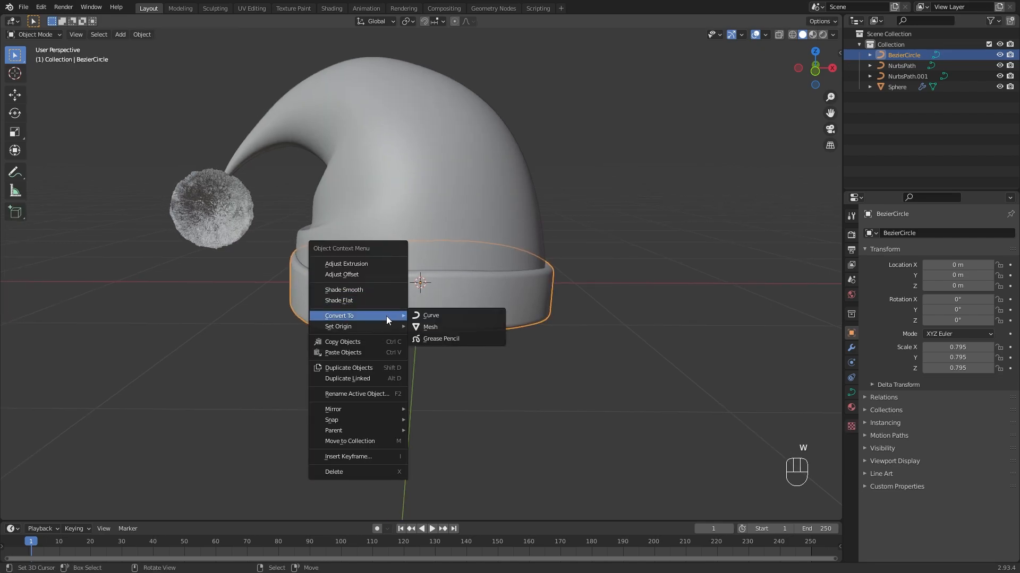
pyautogui.click(437, 327)
# Add a Hair particle system to the brim with a hair length of 0.23 m and 4365 hairs
pyautogui.scroll(2, 449, 325)
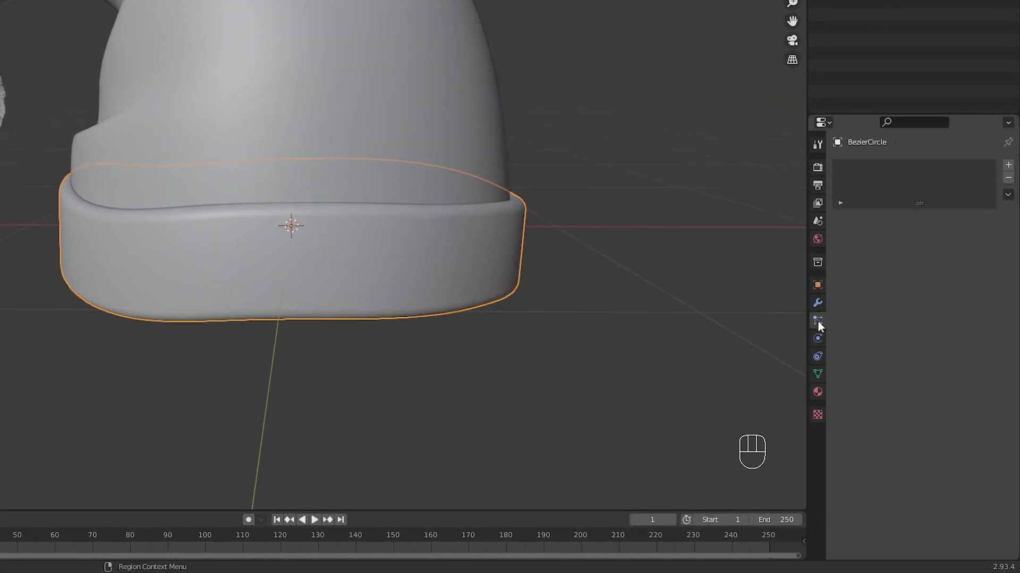
pyautogui.click(1008, 165)
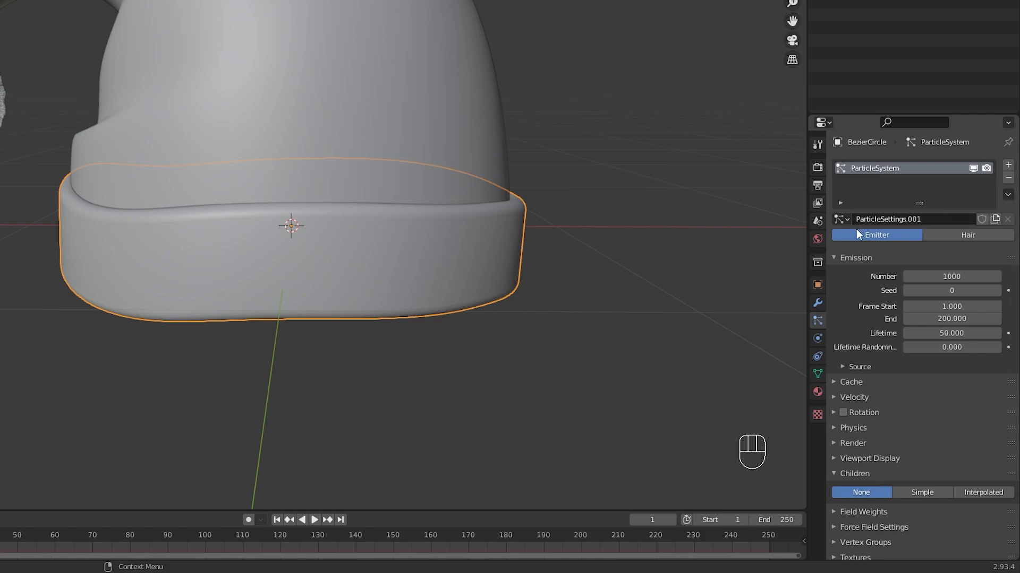
pyautogui.click(948, 238)
pyautogui.moveTo(950, 317); pyautogui.dragTo(911, 317)
pyautogui.moveTo(951, 289); pyautogui.dragTo(1008, 289)
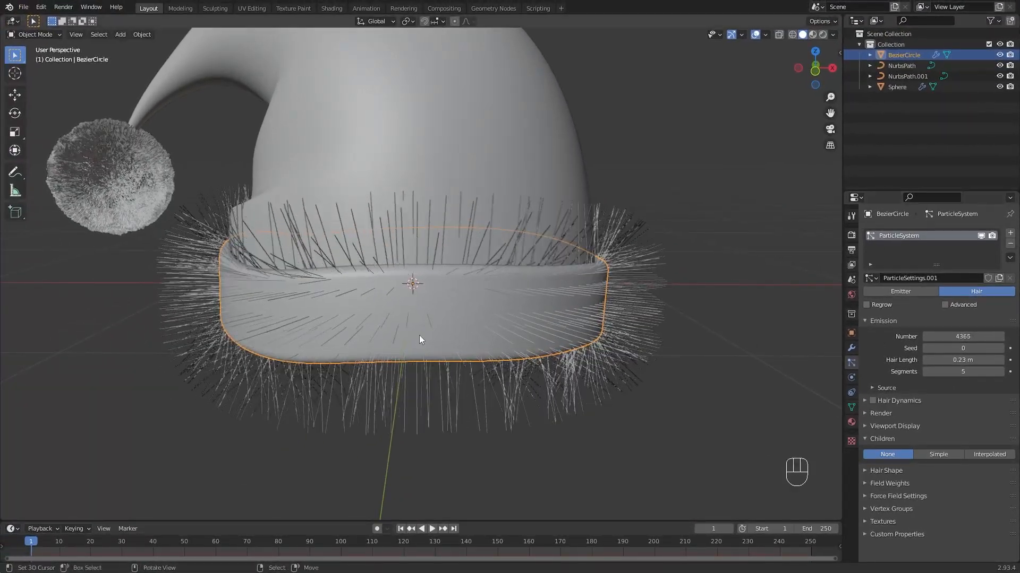
pyautogui.scroll(-2, 419, 336)
pyautogui.moveTo(384, 327)
pyautogui.mouseDown(button='middle')
pyautogui.moveTo(435, 321)
pyautogui.moveTo(403, 332)
pyautogui.moveTo(359, 328)
pyautogui.moveTo(397, 326)
pyautogui.moveTo(381, 340)
pyautogui.moveTo(378, 332)
pyautogui.moveTo(389, 340)
pyautogui.mouseUp(button='middle')
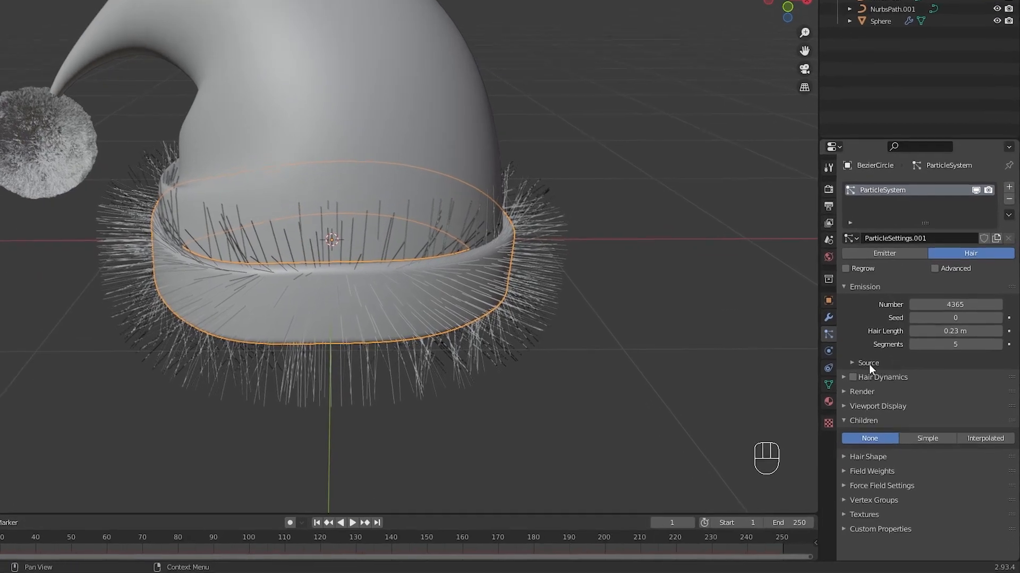
pyautogui.click(871, 388)
pyautogui.scroll(-4, 840, 340)
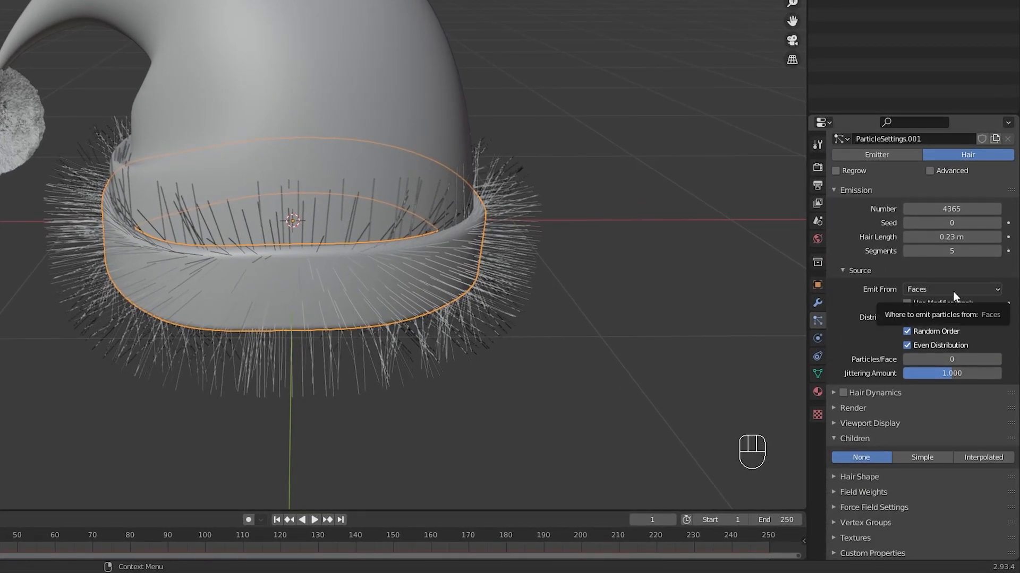
pyautogui.click(867, 269)
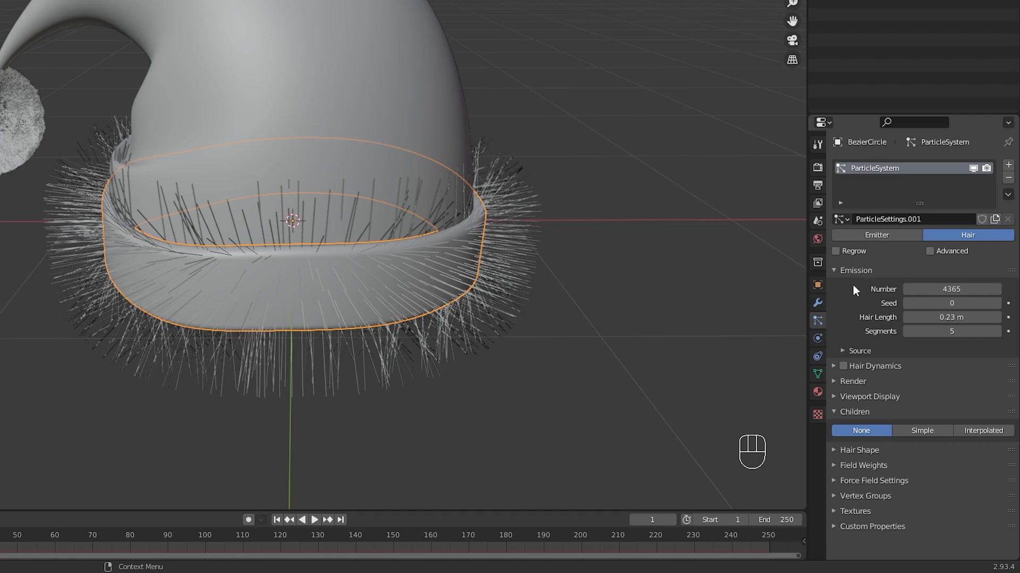
# Hide the brim's hair particle system and open the brim mesh in Edit Mode with face selection
pyautogui.click(973, 168)
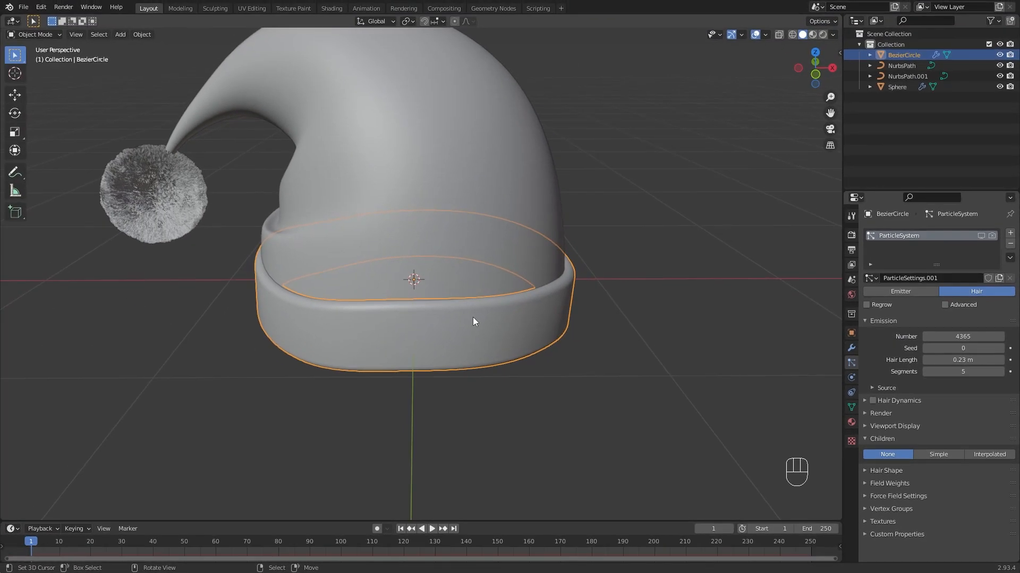
pyautogui.press('Tab')
pyautogui.scroll(3, 448, 323)
pyautogui.moveTo(448, 324); pyautogui.dragTo(438, 301, button='middle')
pyautogui.hotkey('ctrl', '3')
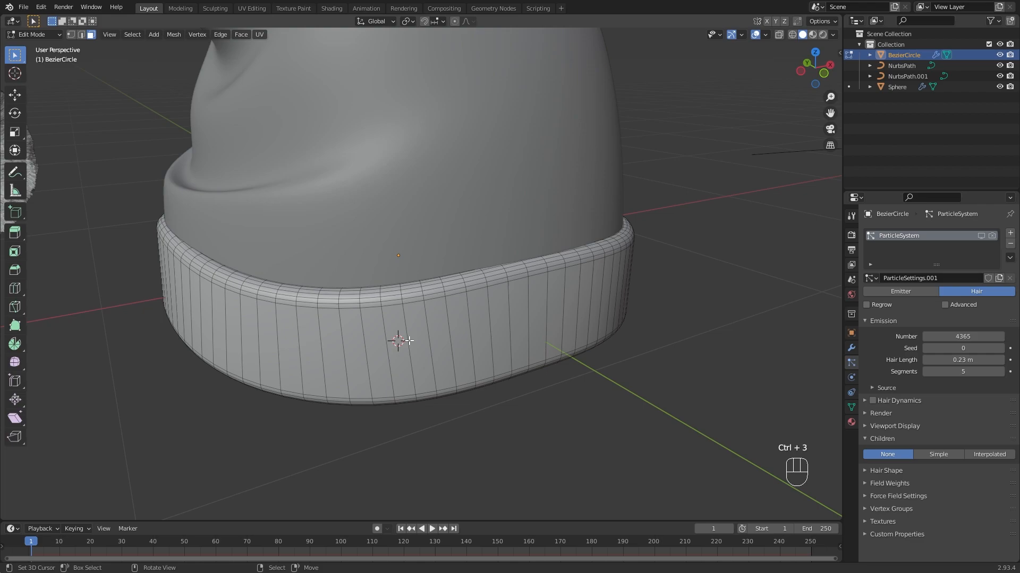
# Select individual faces along the brim's outer wall to examine their proportions
pyautogui.click(413, 341)
pyautogui.click(458, 339)
pyautogui.click(478, 335)
pyautogui.click(507, 328)
pyautogui.click(553, 319)
pyautogui.click(574, 315)
pyautogui.moveTo(533, 325); pyautogui.dragTo(480, 326, button='middle')
# Add 15 horizontal loop cuts around the brim's wall and return to Object Mode
pyautogui.hotkey('ctrl', 'r')
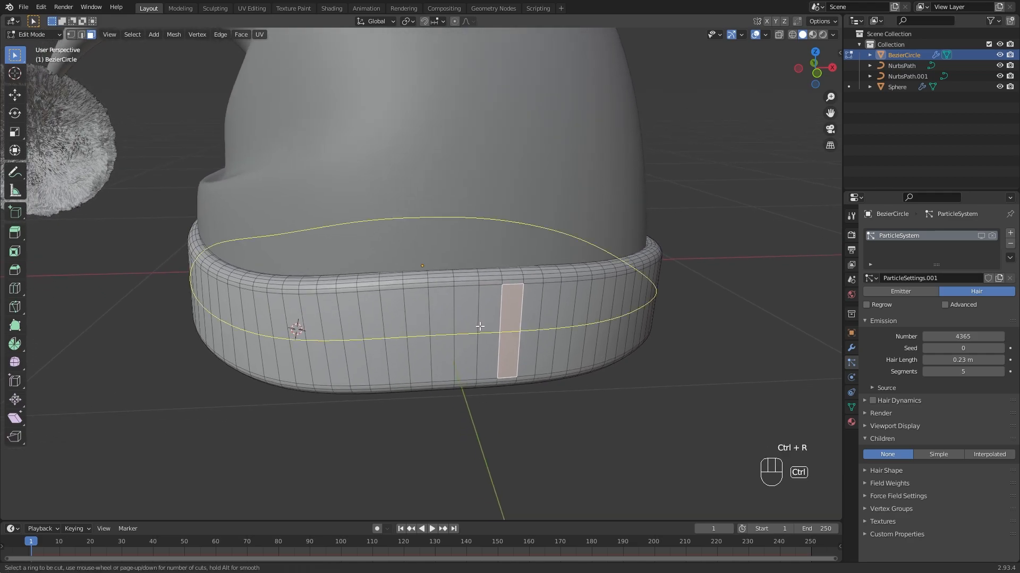
pyautogui.scroll(12, 471, 327)
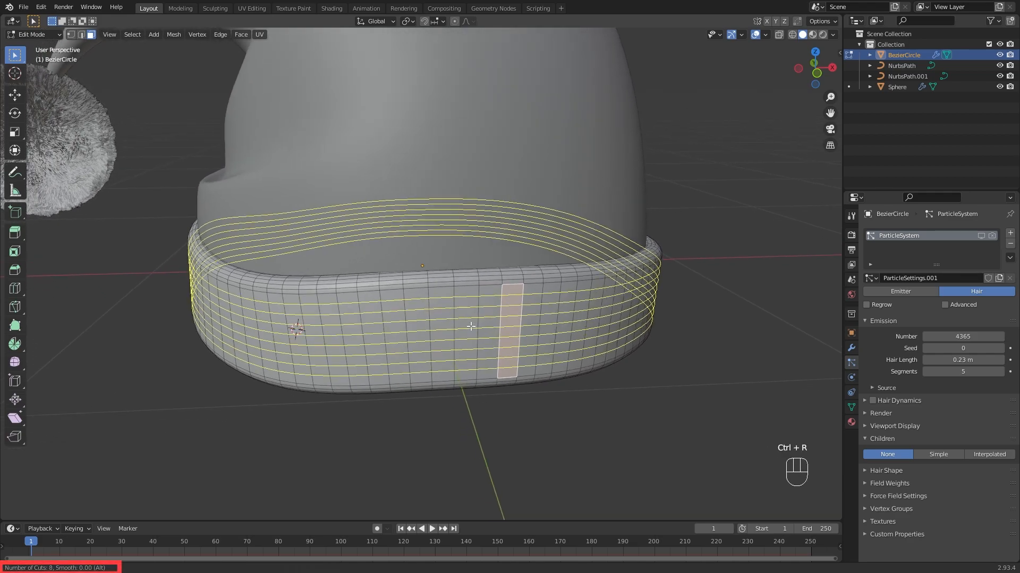
pyautogui.click(471, 326)
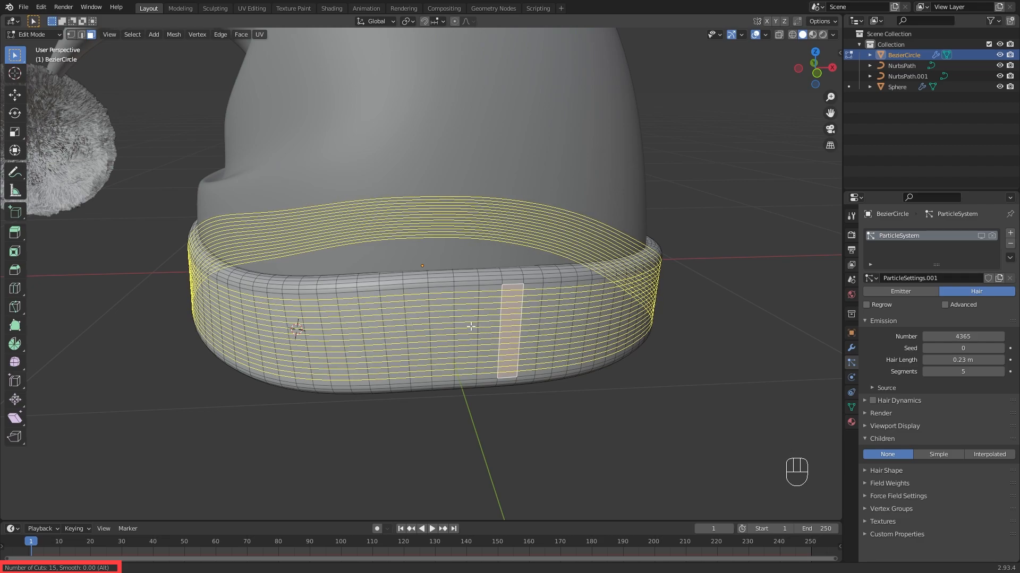
pyautogui.click(559, 362)
pyautogui.moveTo(547, 397)
pyautogui.mouseDown(button='middle')
pyautogui.moveTo(614, 396)
pyautogui.moveTo(513, 394)
pyautogui.moveTo(560, 390)
pyautogui.mouseUp(button='middle')
pyautogui.press('Tab')
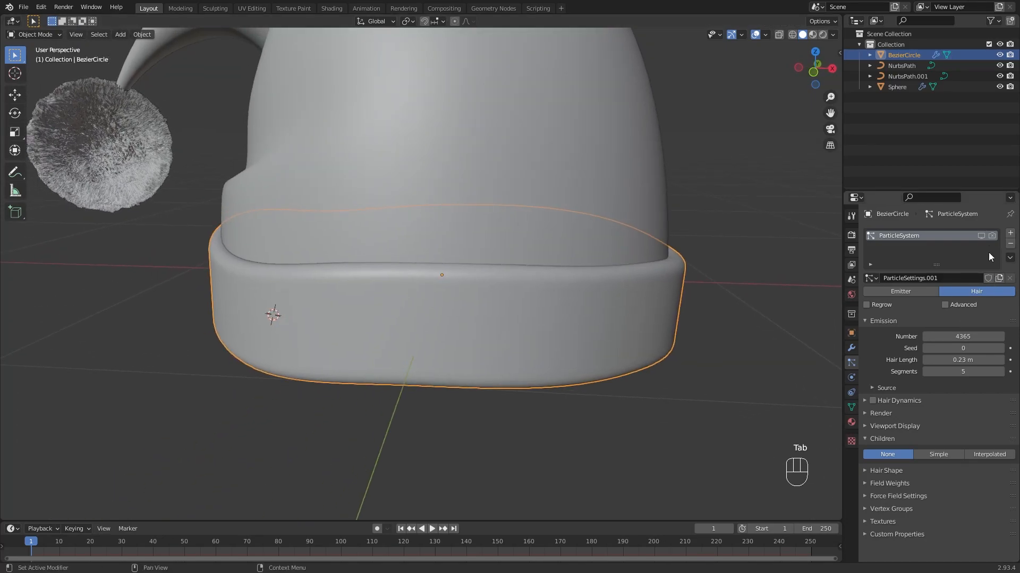
# Show the brim's hair in the viewport again and shorten the hair length to 0.085 m
pyautogui.click(981, 235)
pyautogui.scroll(-4, 531, 293)
pyautogui.moveTo(531, 293); pyautogui.dragTo(482, 292, button='middle')
pyautogui.scroll(4, 483, 295)
pyautogui.keyDown('shift'); pyautogui.moveTo(962, 360); pyautogui.dragTo(929, 360); pyautogui.keyUp('shift')
pyautogui.moveTo(625, 302)
pyautogui.mouseDown(button='middle')
pyautogui.moveTo(668, 295)
pyautogui.moveTo(615, 297)
pyautogui.mouseUp(button='middle')
# Apply the brim object's scale
pyautogui.press('n')
pyautogui.click(142, 34)
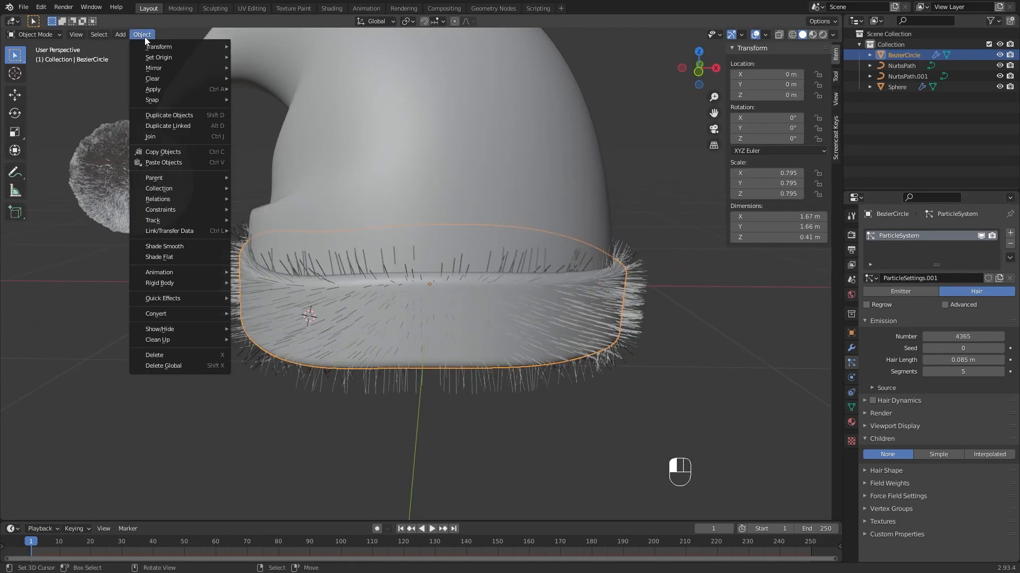
pyautogui.moveTo(178, 89)
pyautogui.click(252, 109)
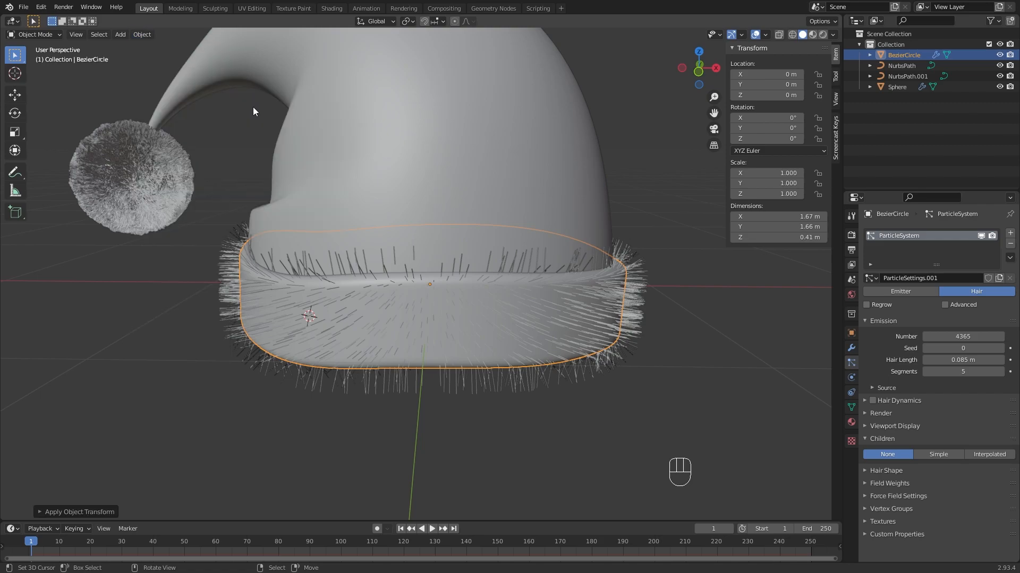
pyautogui.press('n')
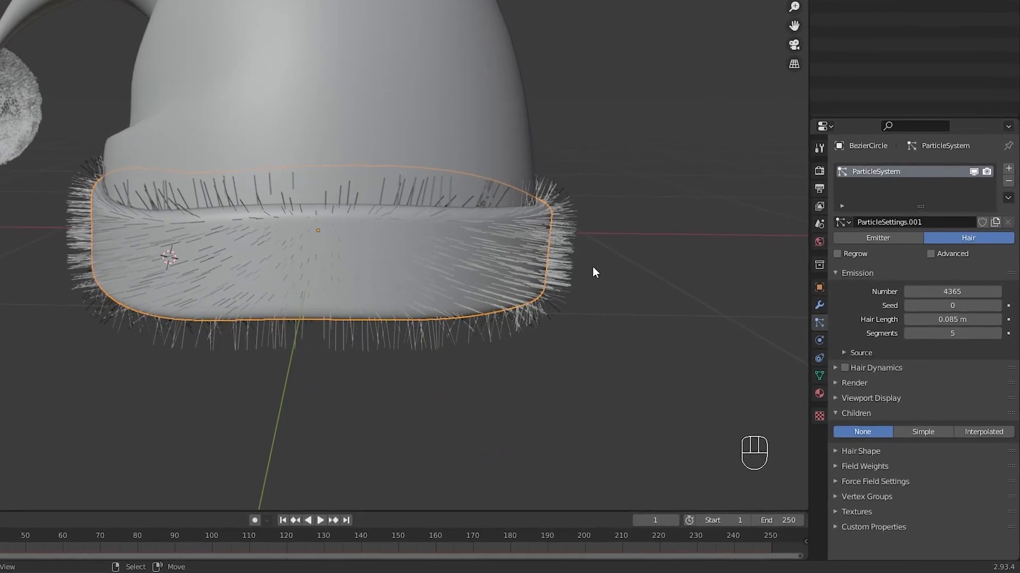
# Set the brim's hair emission to 40000 hairs with a hair length of 0.03 m
pyautogui.click(919, 291)
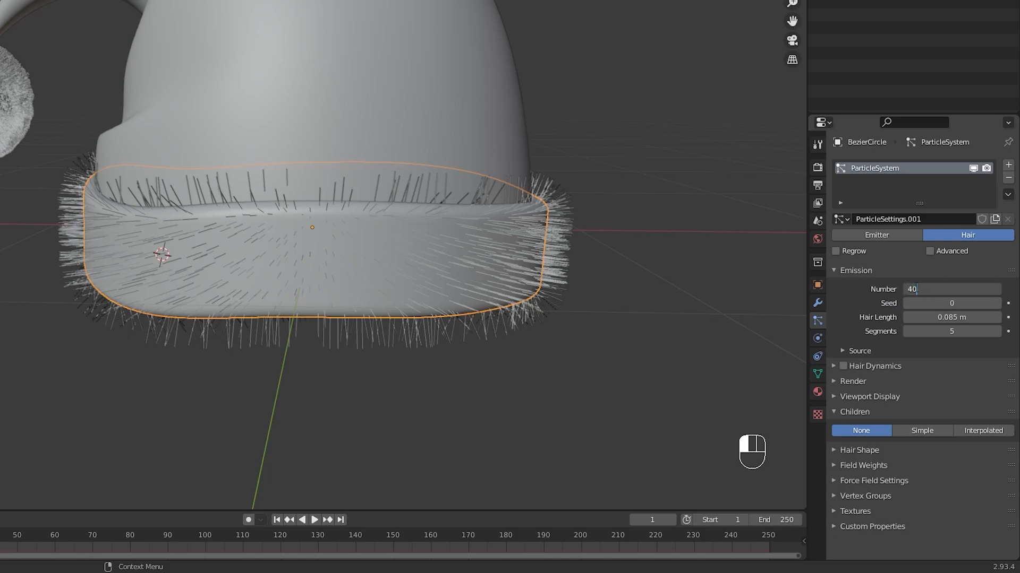
pyautogui.click(919, 292)
pyautogui.write('40000')
pyautogui.press('Return')
pyautogui.click(933, 317)
pyautogui.press('BackSpace')
pyautogui.write('.03')
pyautogui.press('Return')
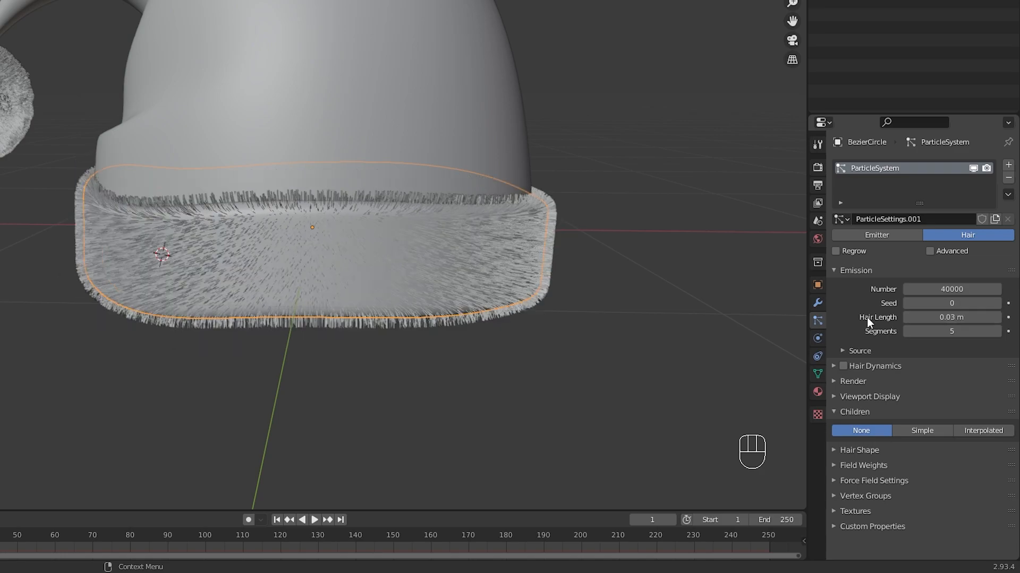
# Give the brim's hair Simple children with display and render amounts of 10 and a radius of 0.009 m
pyautogui.click(911, 432)
pyautogui.scroll(-6, 879, 388)
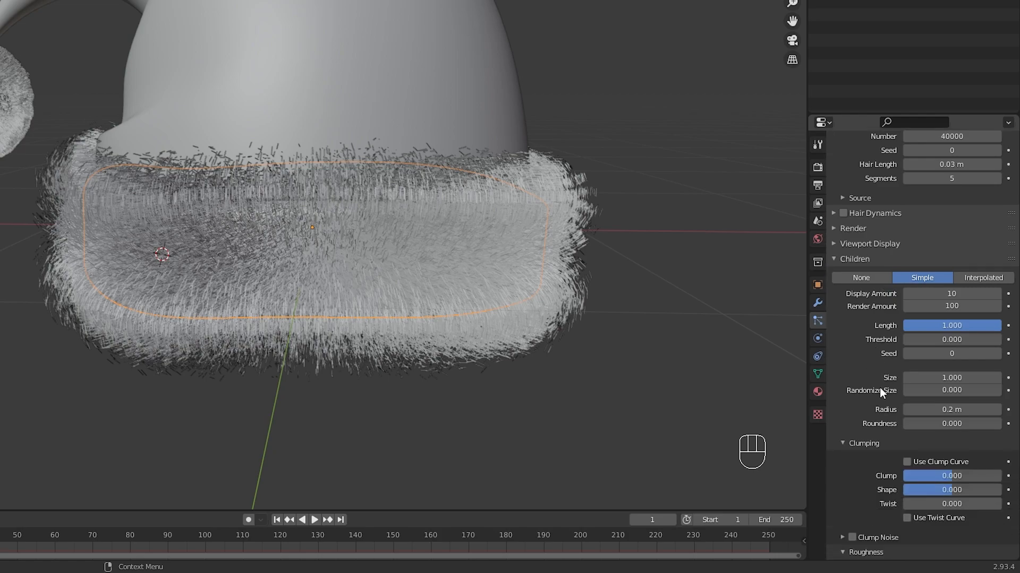
pyautogui.moveTo(953, 295); pyautogui.dragTo(953, 306)
pyautogui.write('10')
pyautogui.press('Return')
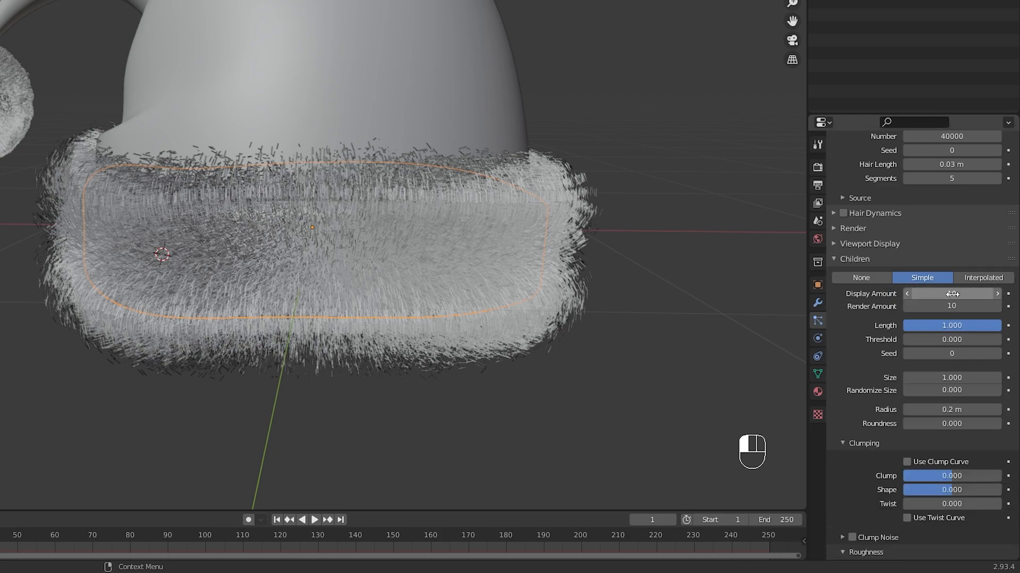
pyautogui.click(961, 408)
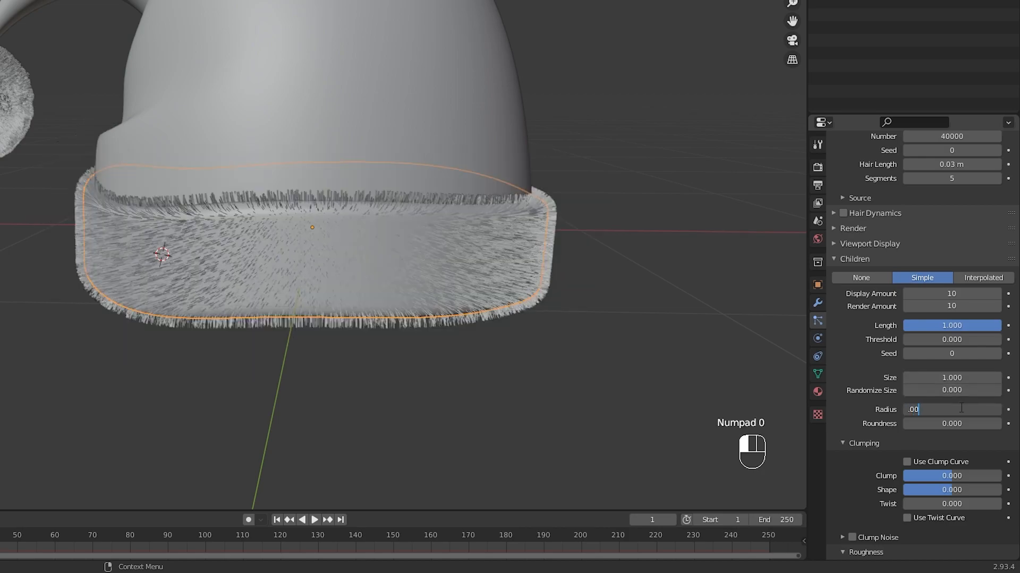
pyautogui.write('.009')
pyautogui.press('Return')
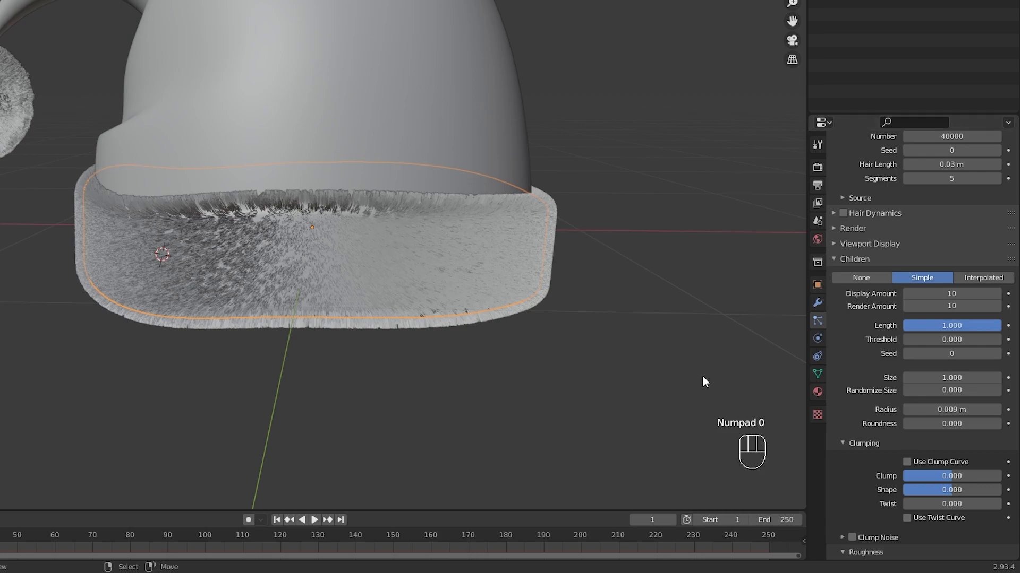
# Set the brim child hairs' uniform roughness to 0.02 with a size of 0.1
pyautogui.scroll(3, 342, 286)
pyautogui.keyDown('shift'); pyautogui.moveTo(343, 285); pyautogui.dragTo(344, 262, button='middle'); pyautogui.keyUp('shift')
pyautogui.scroll(-8, 882, 387)
pyautogui.click(923, 382)
pyautogui.write('0.0')
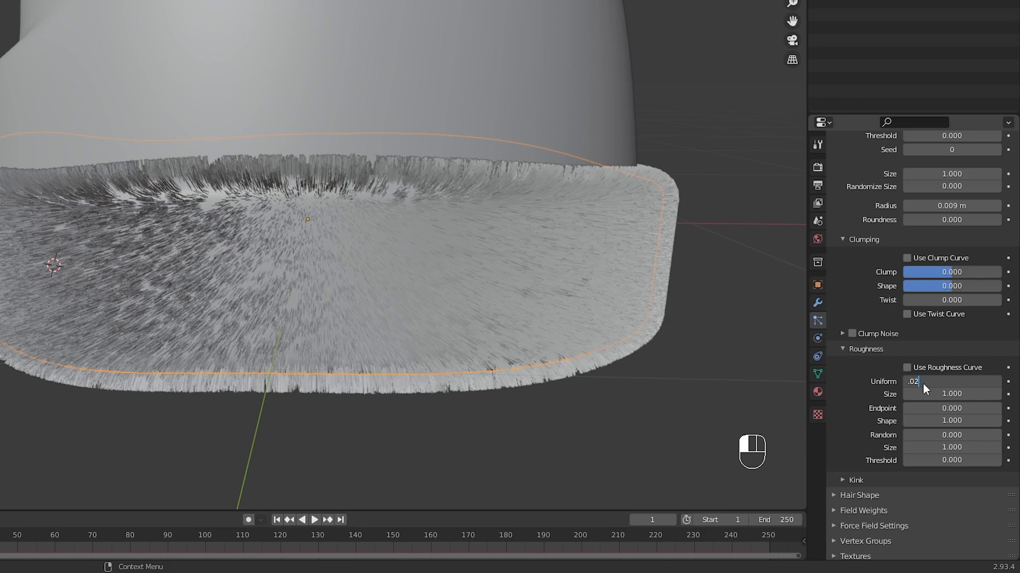
pyautogui.press('Return')
pyautogui.click(933, 394)
pyautogui.press('BackSpace')
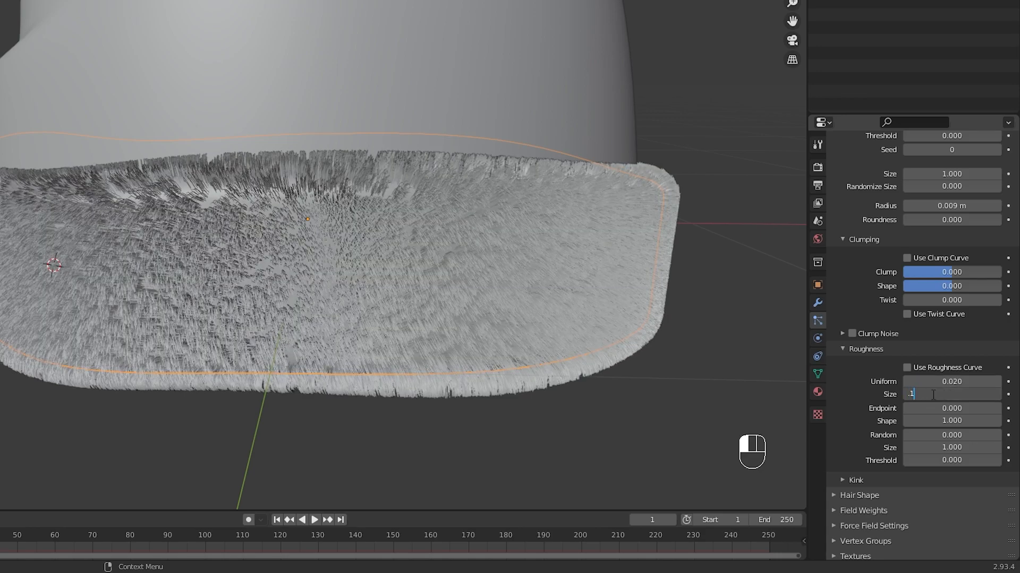
pyautogui.write('.1')
pyautogui.press('Return')
pyautogui.scroll(-4, 318, 281)
pyautogui.moveTo(298, 276); pyautogui.dragTo(388, 330, button='middle')
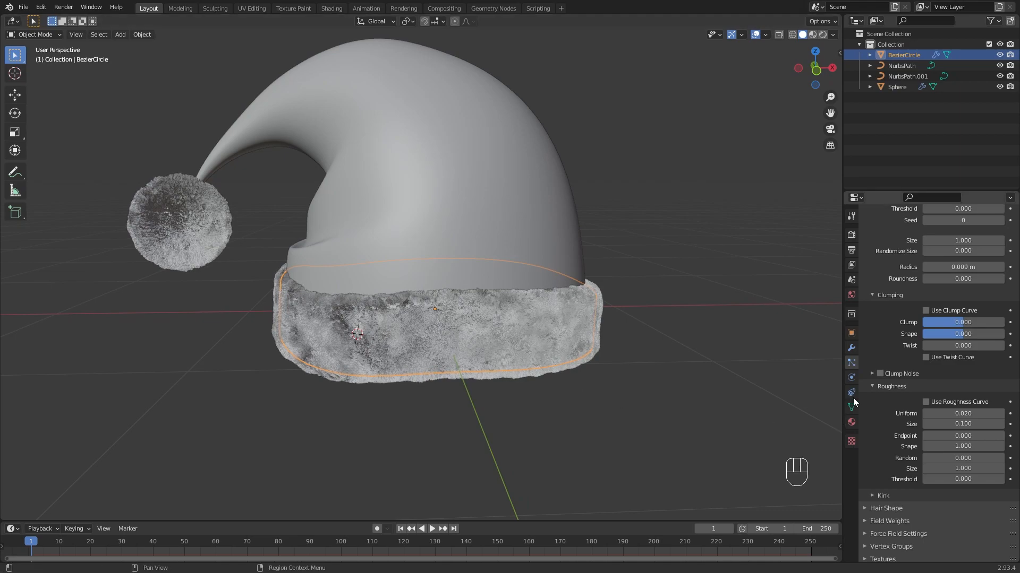
# Collapse the children settings and expand the Render and Viewport Display settings of the brim's hair
pyautogui.click(871, 387)
pyautogui.click(858, 360)
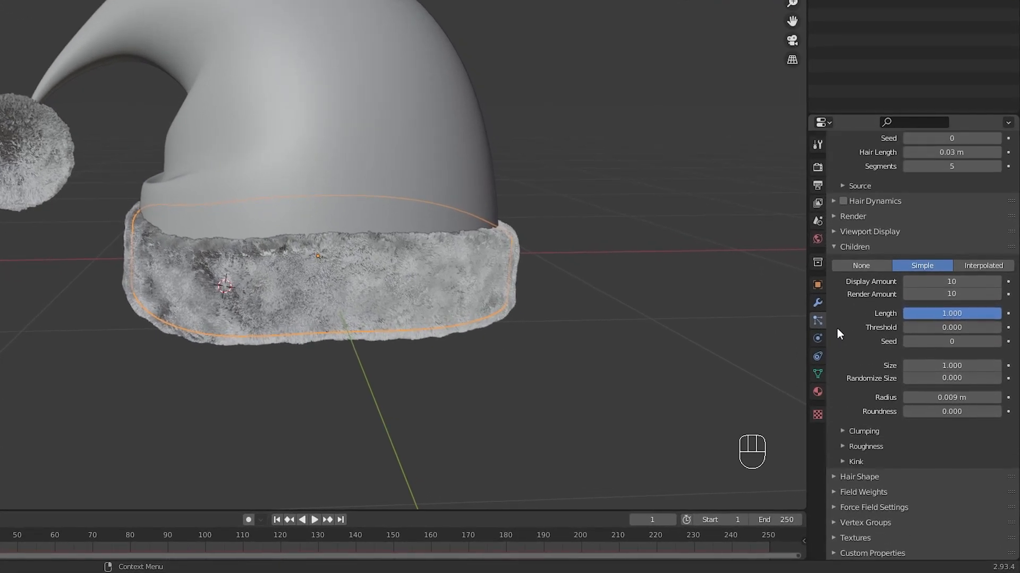
pyautogui.click(834, 252)
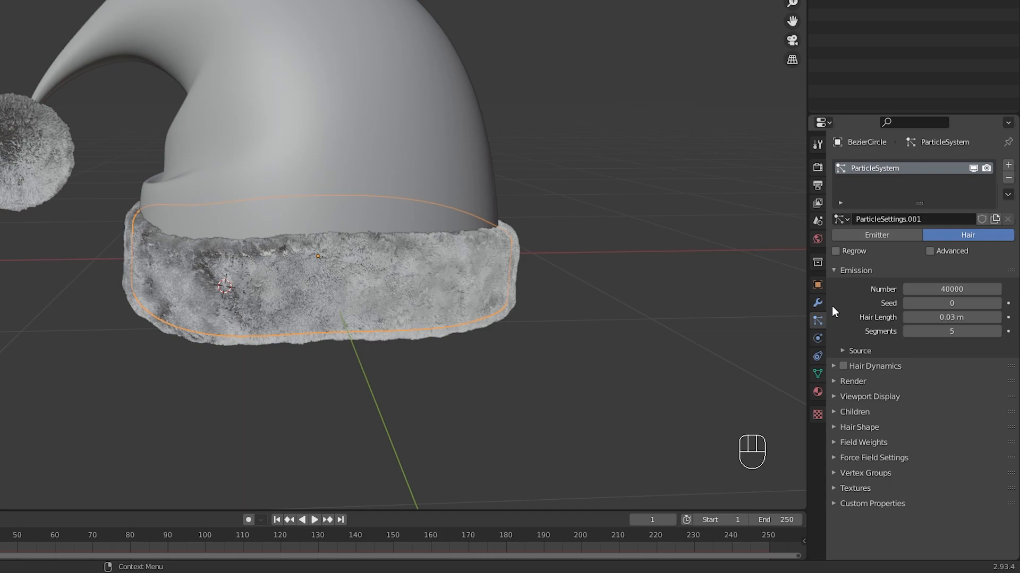
pyautogui.click(853, 382)
pyautogui.scroll(-4, 852, 379)
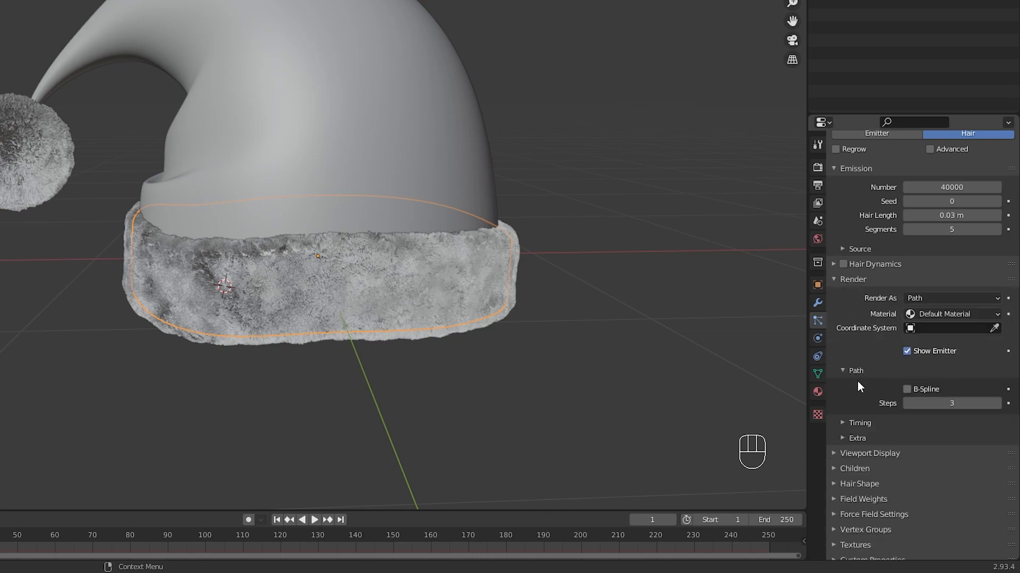
pyautogui.click(856, 454)
pyautogui.scroll(-4, 858, 372)
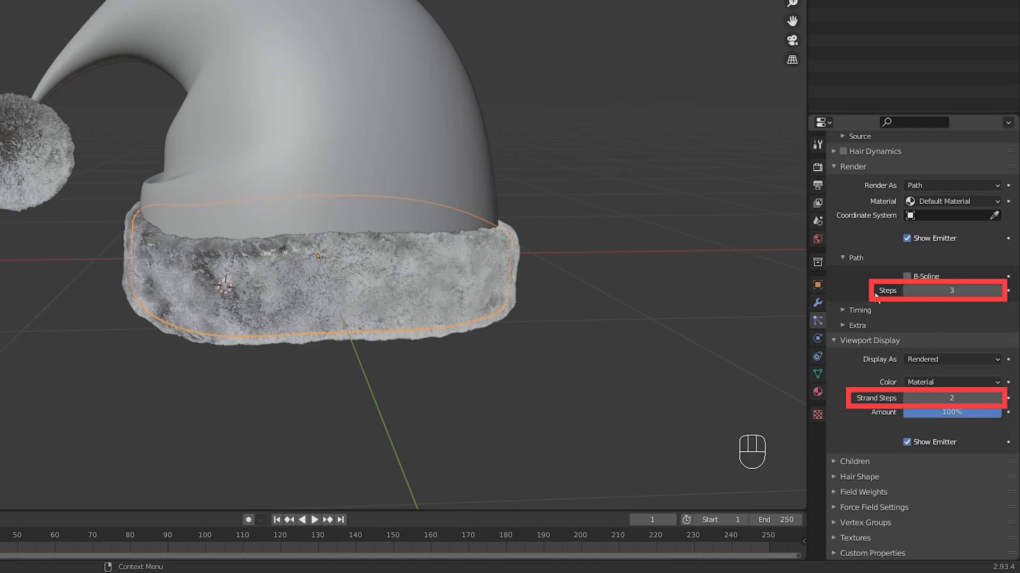
# Try 3 viewport strand steps on the brim's hair to compare the look, and set them back to 2
pyautogui.keyDown('ctrl'); pyautogui.moveTo(164, 321); pyautogui.dragTo(287, 238, button='middle'); pyautogui.keyUp('ctrl')
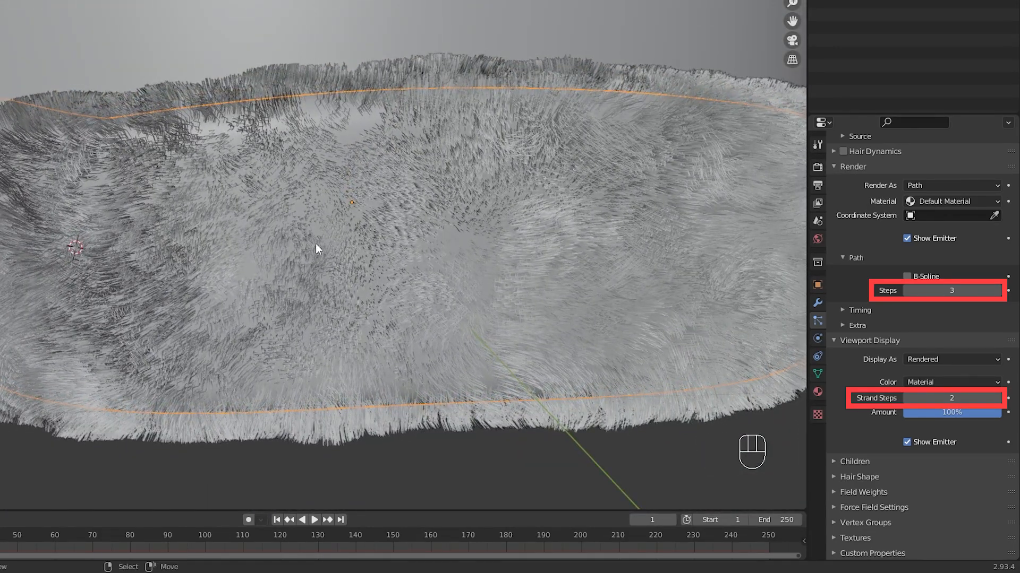
pyautogui.click(997, 399)
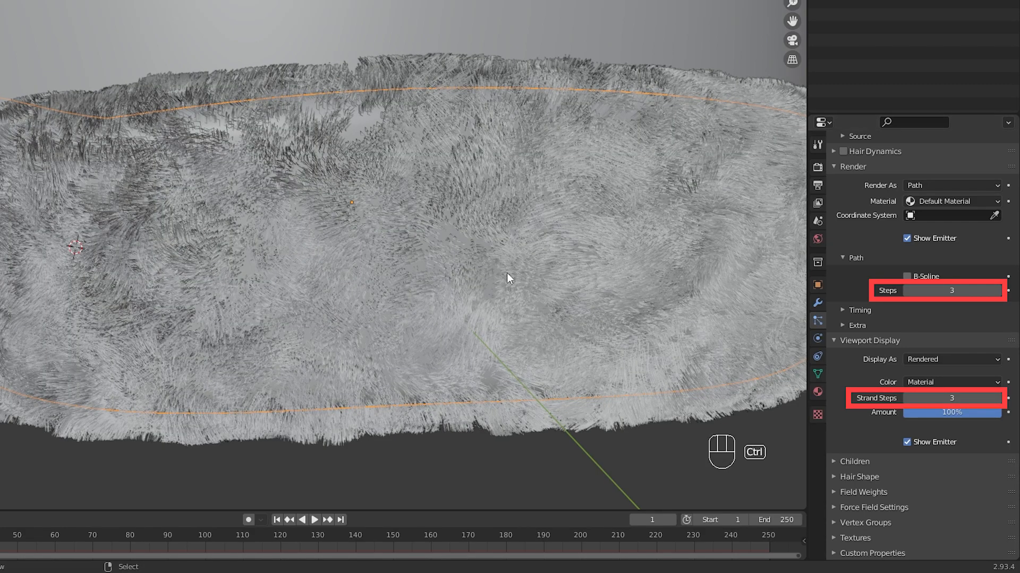
pyautogui.keyDown('ctrl'); pyautogui.moveTo(509, 278); pyautogui.dragTo(512, 289, button='middle'); pyautogui.keyUp('ctrl')
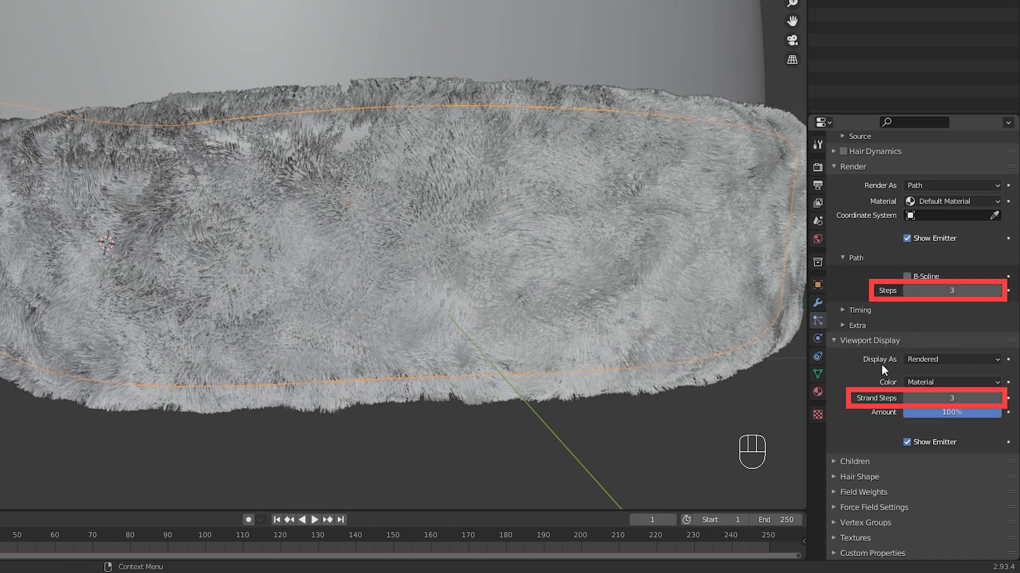
pyautogui.click(942, 398)
pyautogui.write('2')
pyautogui.press('Return')
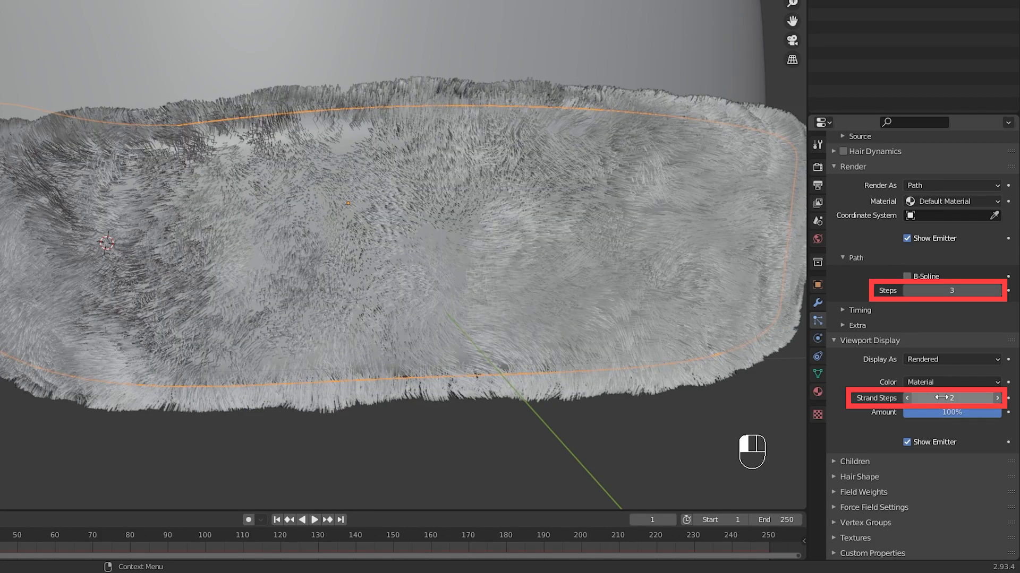
# Set the render path steps of the brim's hair to 2
pyautogui.moveTo(591, 292); pyautogui.dragTo(498, 295, button='middle')
pyautogui.scroll(2, 492, 277)
pyautogui.scroll(-3, 470, 266)
pyautogui.doubleClick(958, 290)
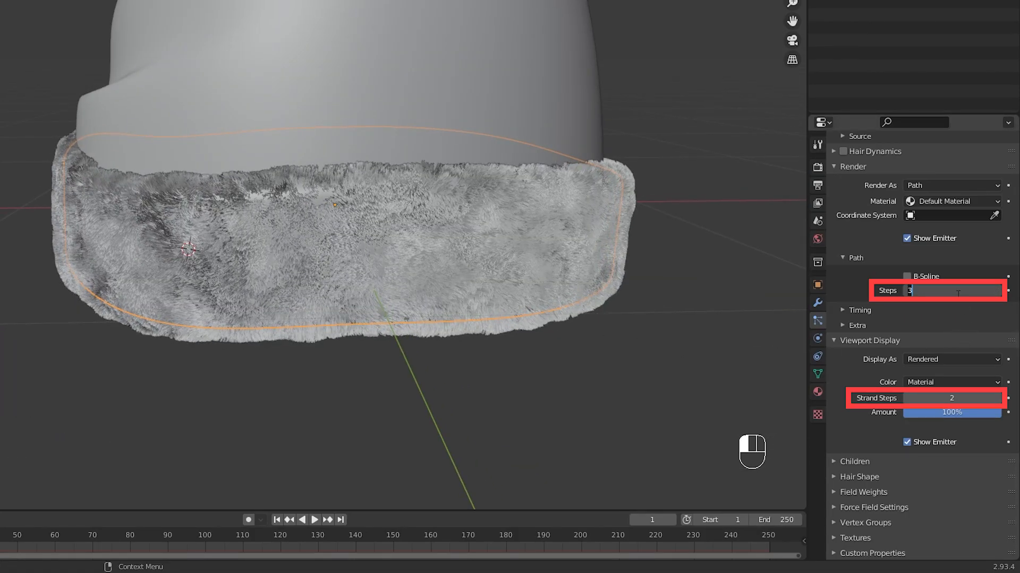
pyautogui.write('2')
pyautogui.press('Return')
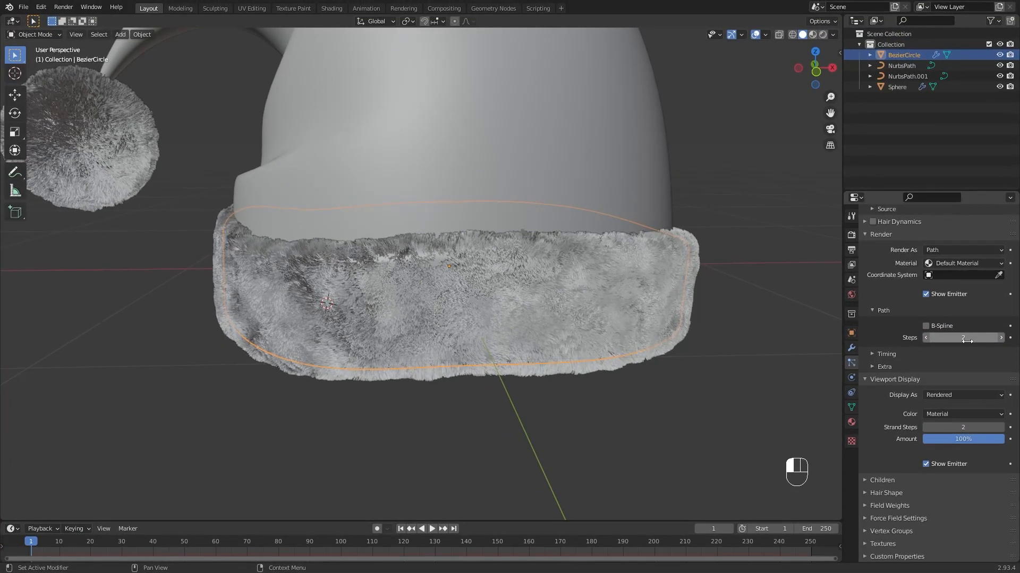
# Select the pom-pom and set its hair's render path steps and viewport strand steps to 2
pyautogui.scroll(-5, 454, 301)
pyautogui.moveTo(454, 302)
pyautogui.mouseDown(button='middle')
pyautogui.moveTo(465, 307)
pyautogui.moveTo(444, 308)
pyautogui.mouseUp(button='middle')
pyautogui.click(211, 196)
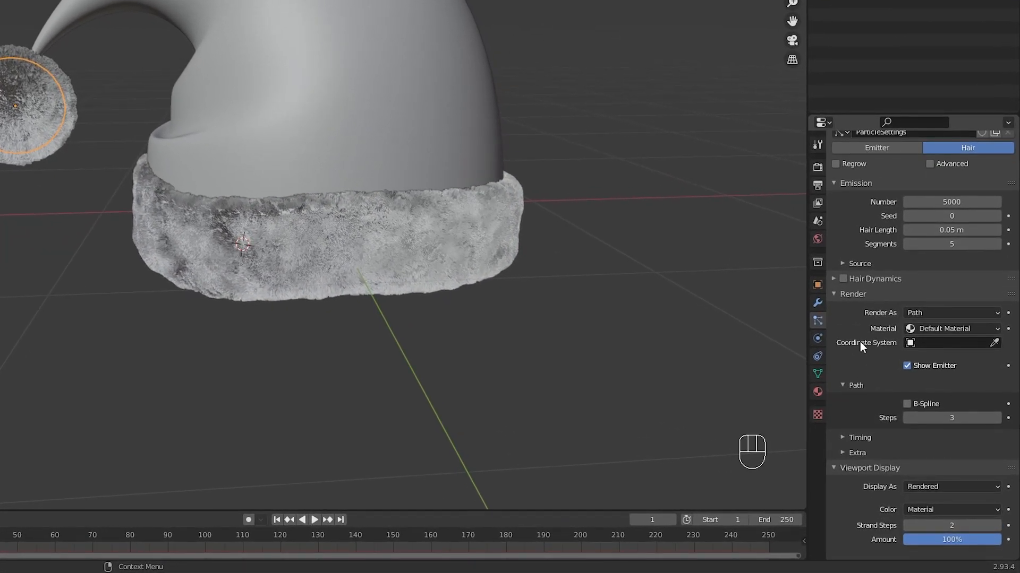
pyautogui.scroll(-5, 903, 340)
pyautogui.press('KP_Decimal')
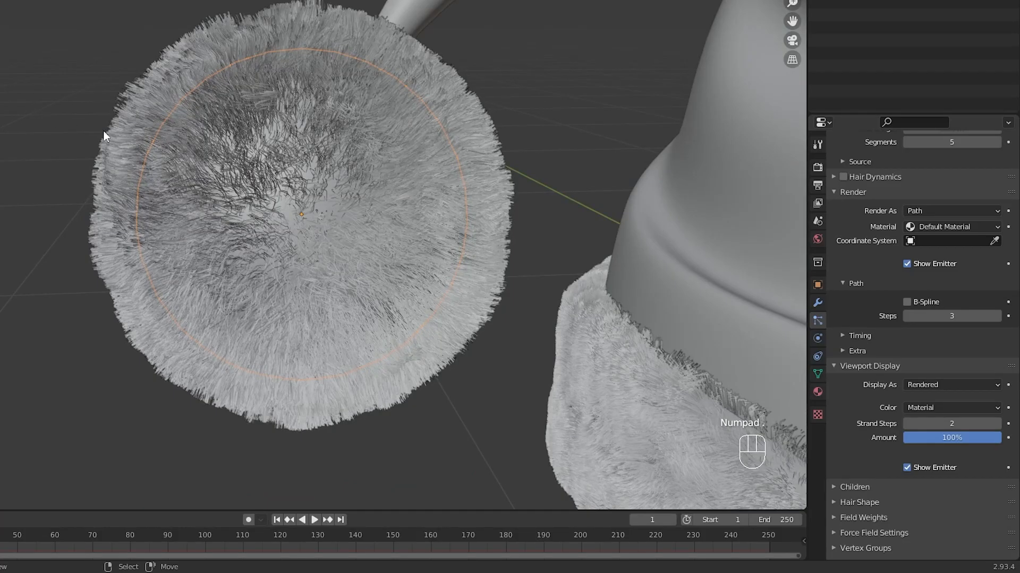
pyautogui.click(996, 424)
pyautogui.click(907, 316)
pyautogui.click(964, 422)
pyautogui.write('2')
pyautogui.press('Return')
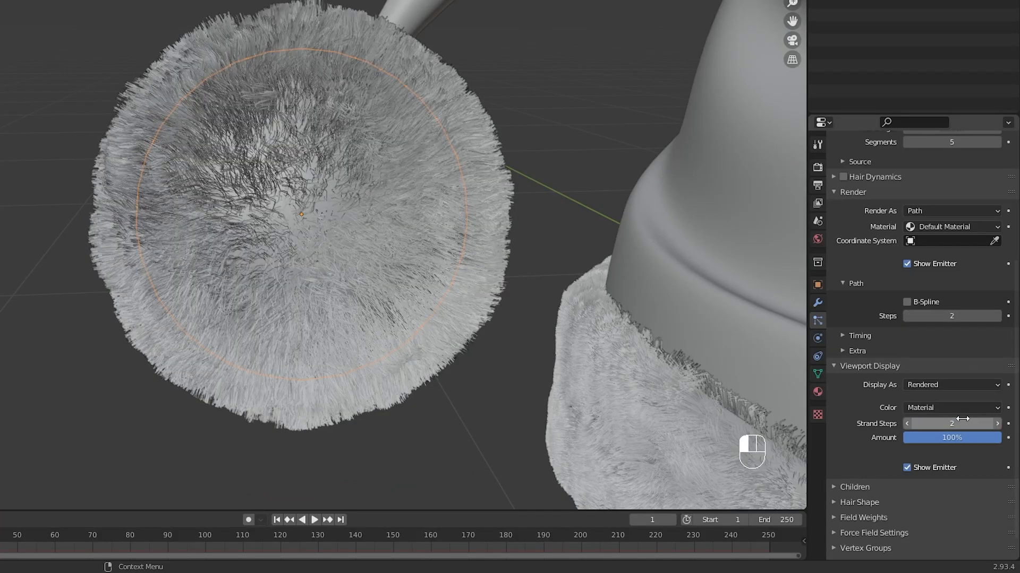
pyautogui.scroll(-5, 445, 206)
pyautogui.scroll(-2, 555, 221)
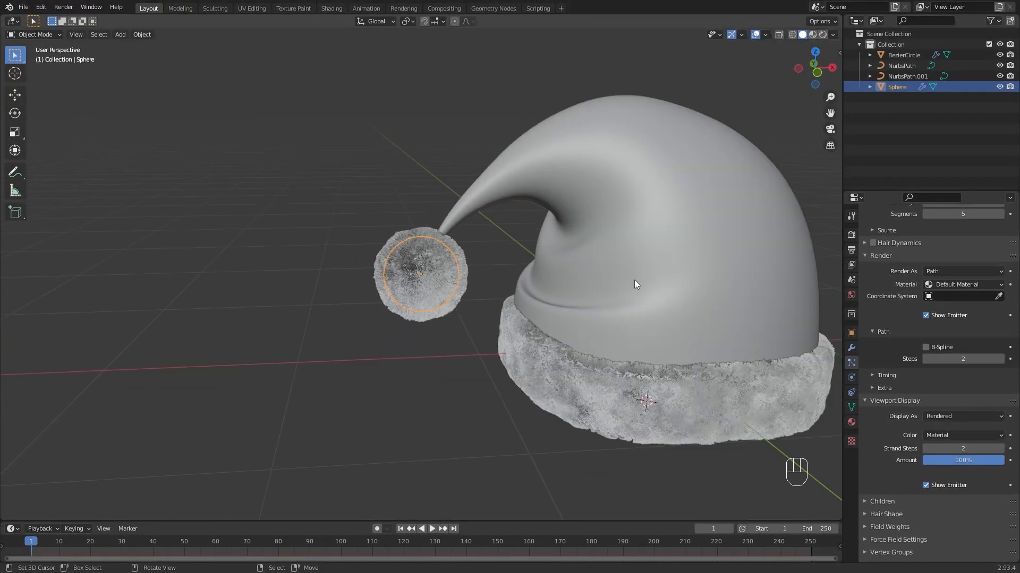
pyautogui.moveTo(710, 285); pyautogui.dragTo(584, 260, button='middle')
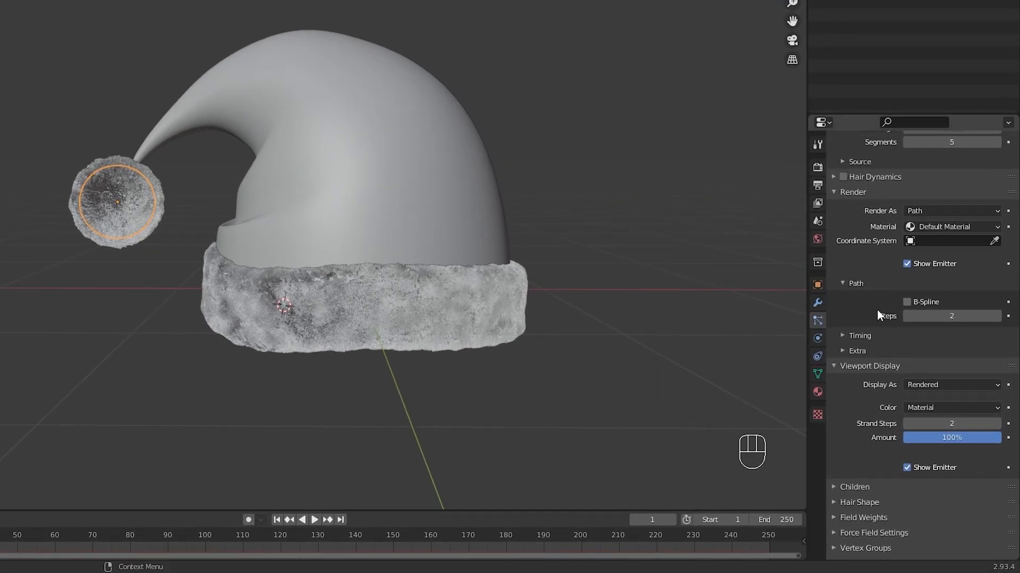
# Select the furry brim and set the display amount of its hair's simple children to 5
pyautogui.scroll(6, 877, 310)
pyautogui.click(490, 317)
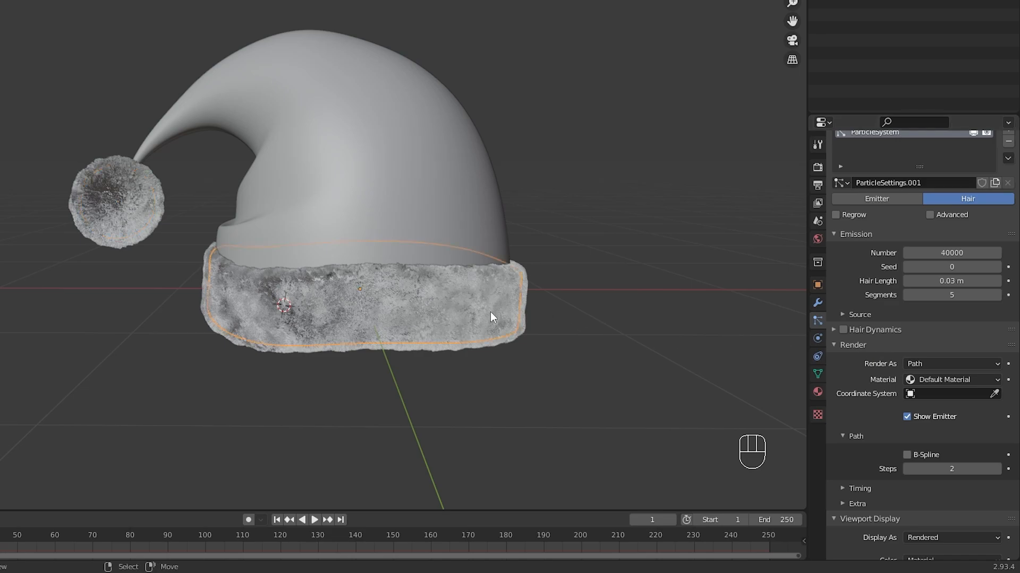
pyautogui.scroll(1, 502, 317)
pyautogui.click(846, 345)
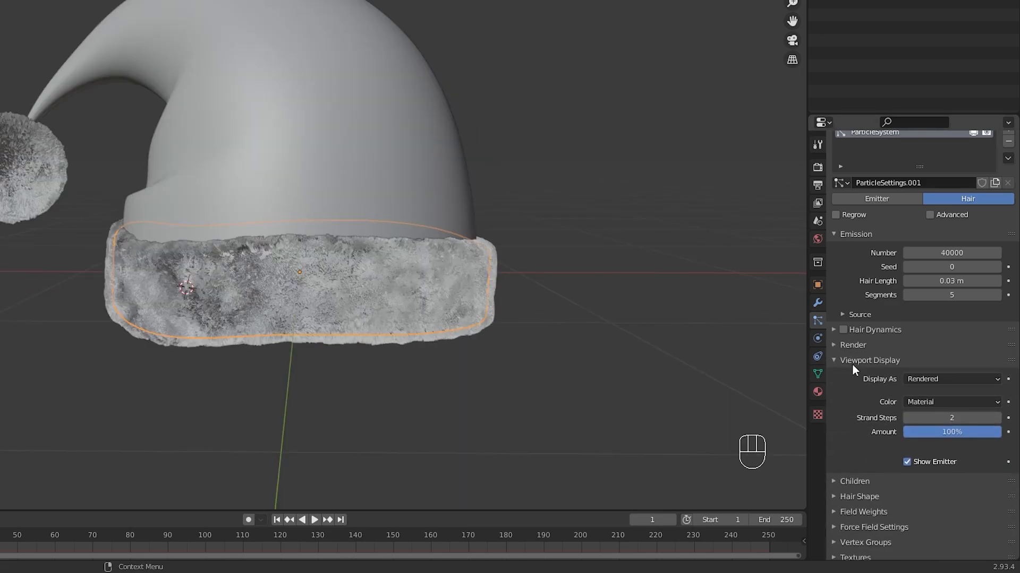
pyautogui.click(852, 360)
pyautogui.click(854, 412)
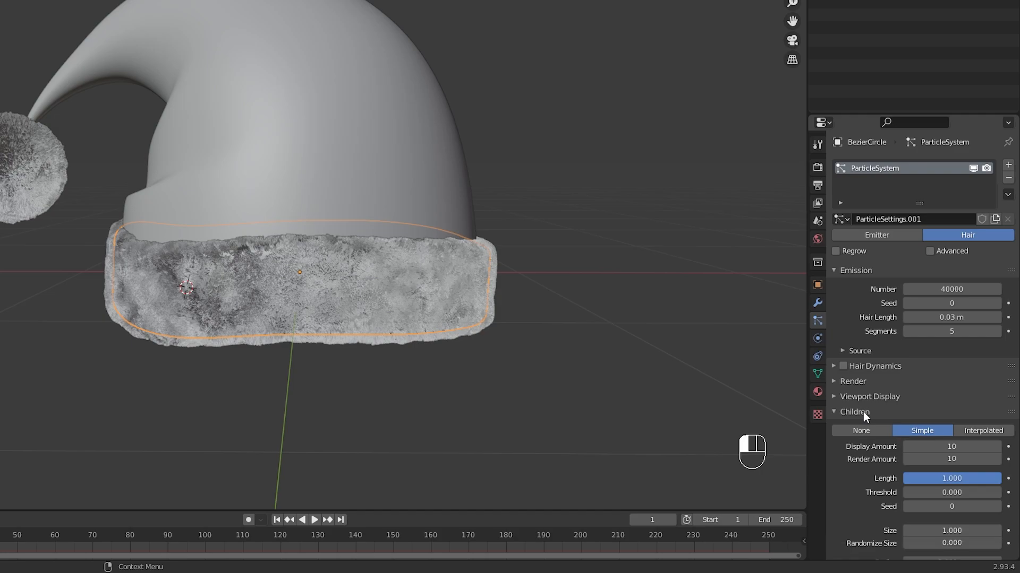
pyautogui.scroll(-5, 897, 382)
pyautogui.click(945, 319)
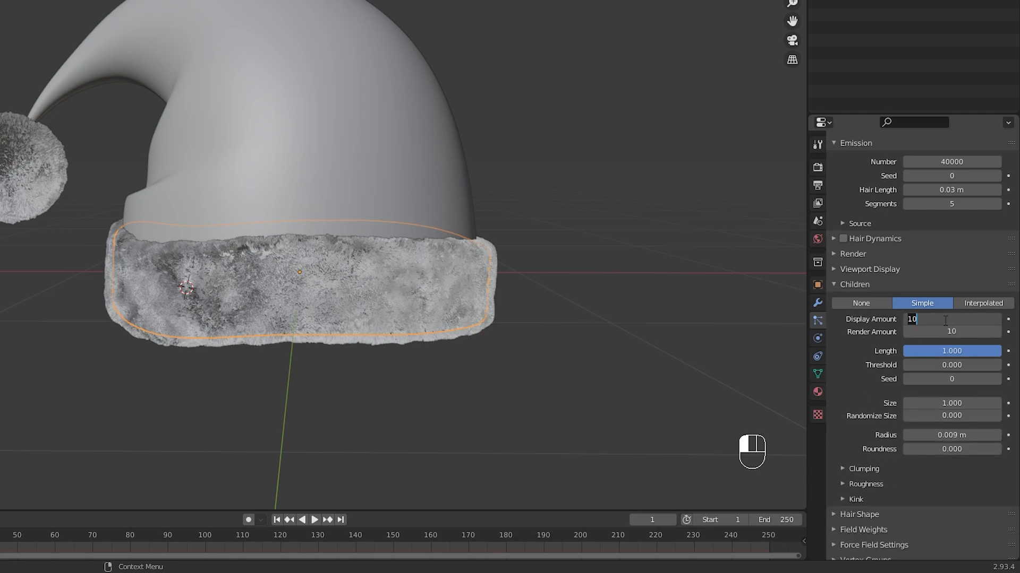
pyautogui.press('Return')
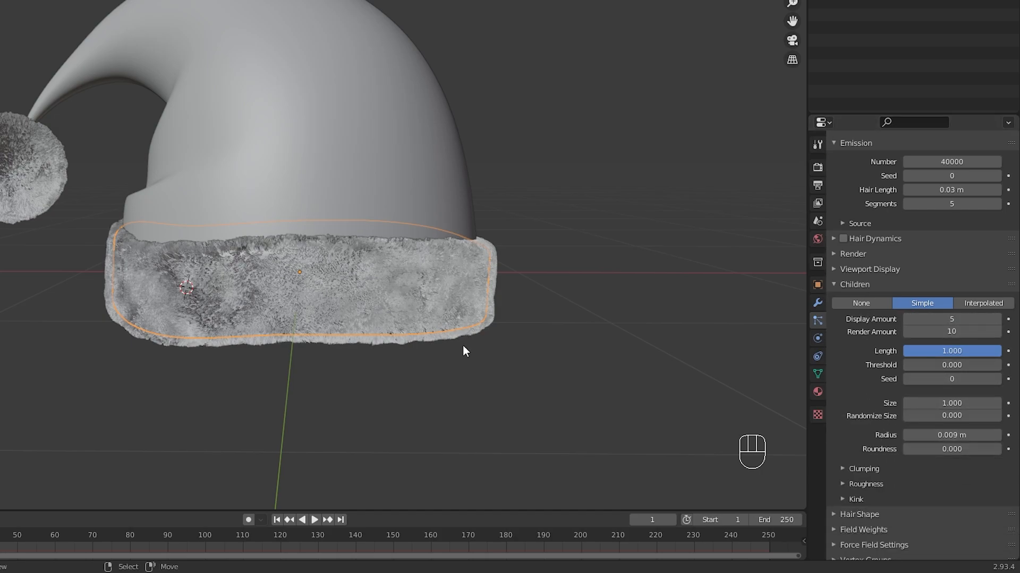
# Select the pom-pom and set the display amount of its hair's simple children to 5
pyautogui.scroll(4, 327, 321)
pyautogui.scroll(-1, 327, 321)
pyautogui.keyDown('shift'); pyautogui.moveTo(327, 321); pyautogui.dragTo(378, 314, button='middle'); pyautogui.keyUp('shift')
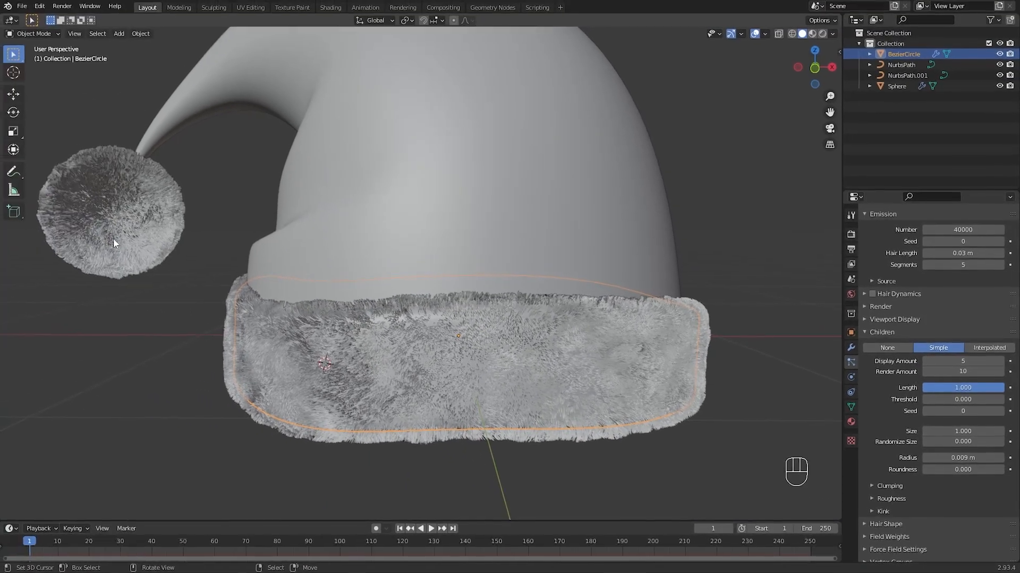
pyautogui.click(6, 160)
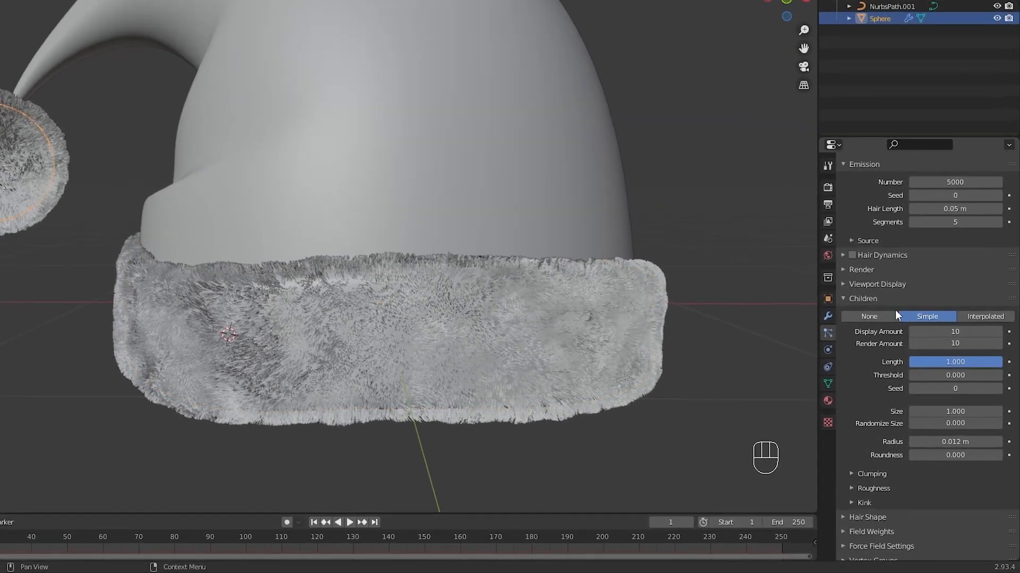
pyautogui.doubleClick(956, 363)
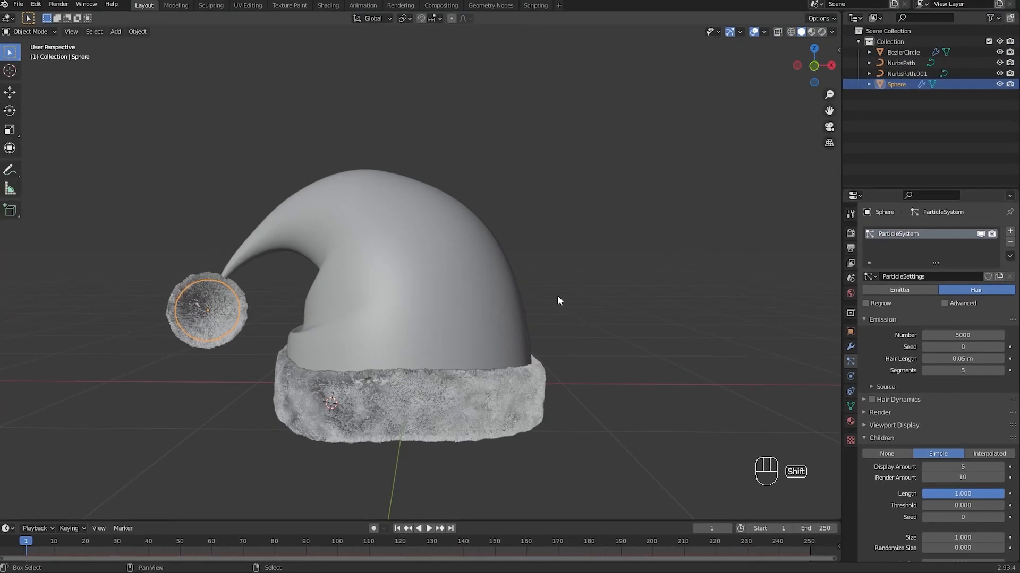
# Add a ground plane at the world origin and scale it by 8
pyautogui.hotkey('shift', 'c')
pyautogui.moveTo(449, 298); pyautogui.dragTo(445, 278, button='middle')
pyautogui.scroll(2, 393, 320)
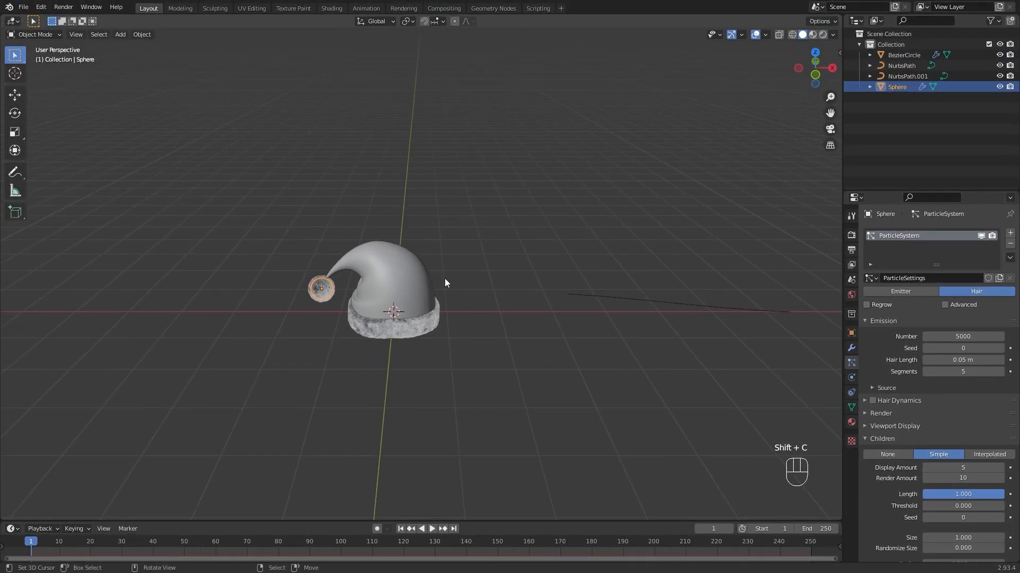
pyautogui.hotkey('shift', 'a')
pyautogui.moveTo(421, 117)
pyautogui.click(504, 122)
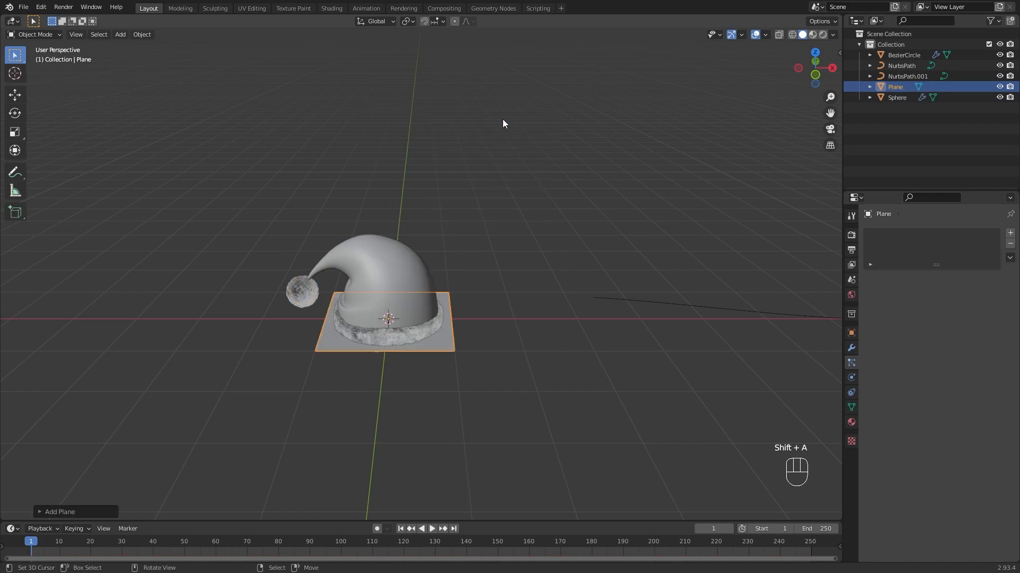
pyautogui.press('s')
pyautogui.press('8')
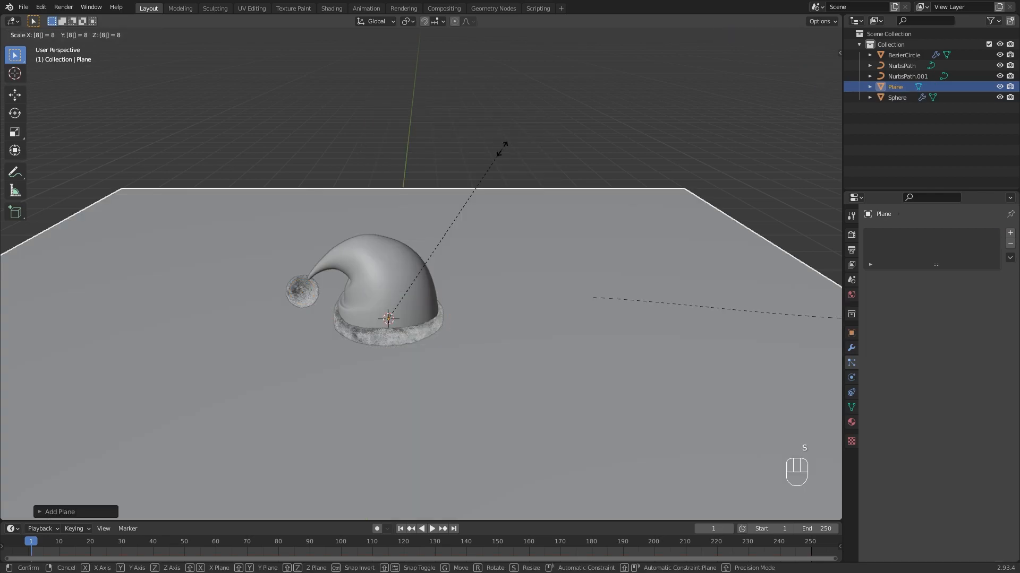
pyautogui.press('Return')
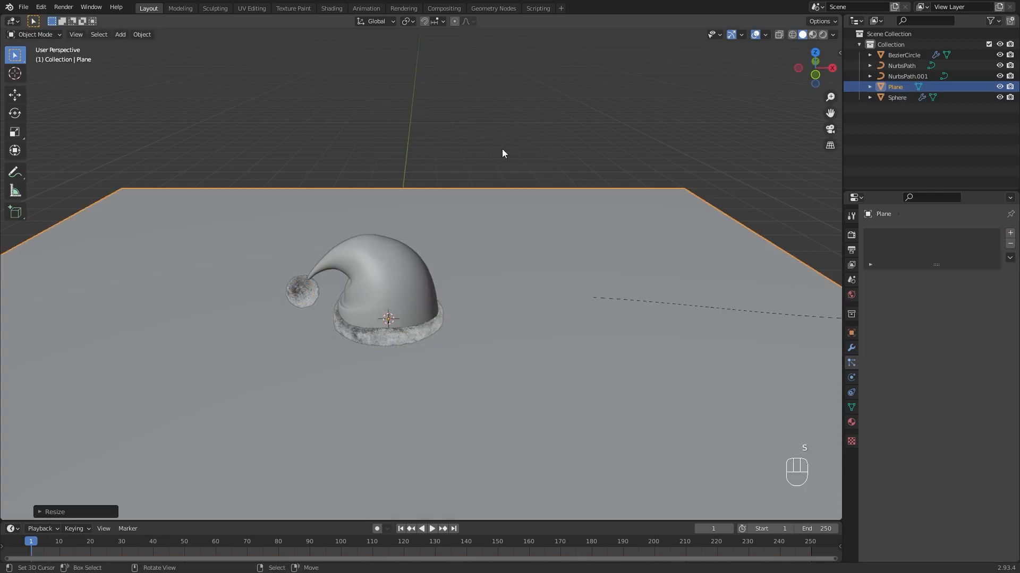
# Select the brim, hat body and pom-pom together and raise them above the ground plane in front view
pyautogui.scroll(2, 501, 149)
pyautogui.keyDown('shift'); pyautogui.moveTo(451, 201); pyautogui.dragTo(444, 164, button='middle'); pyautogui.keyUp('shift')
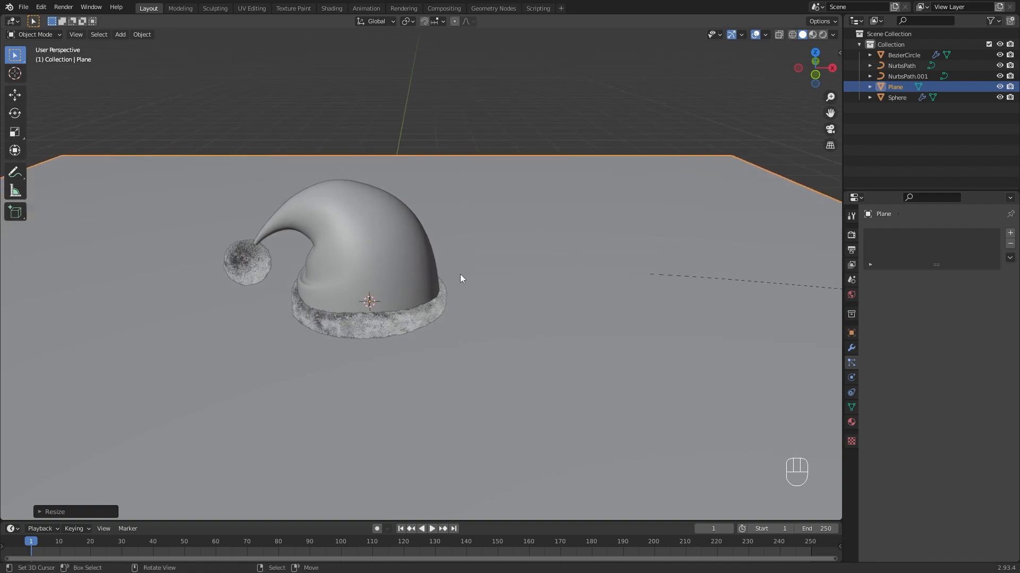
pyautogui.click(411, 320)
pyautogui.keyDown('shift'); pyautogui.click(400, 253); pyautogui.keyUp('shift')
pyautogui.keyDown('shift'); pyautogui.click(253, 263); pyautogui.keyUp('shift')
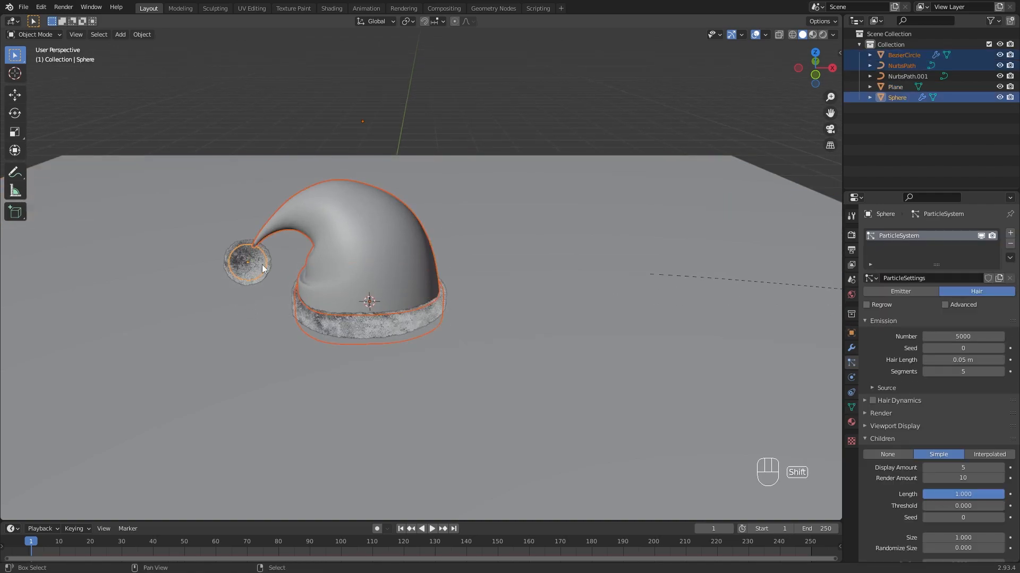
pyautogui.keyDown('shift'); pyautogui.moveTo(491, 267); pyautogui.dragTo(467, 263, button='middle'); pyautogui.keyUp('shift')
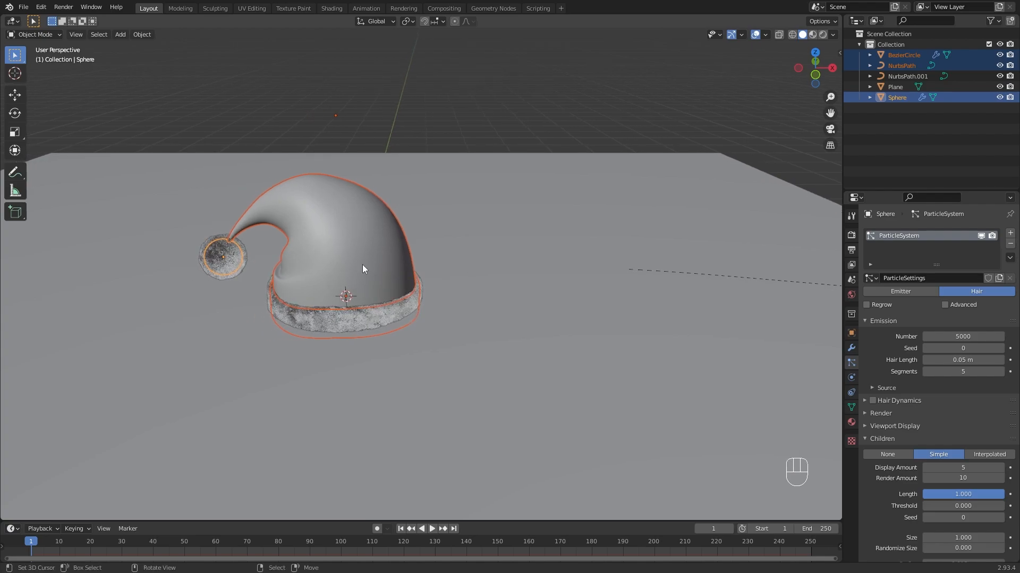
pyautogui.press('KP_1')
pyautogui.scroll(5, 378, 266)
pyautogui.scroll(-4, 377, 266)
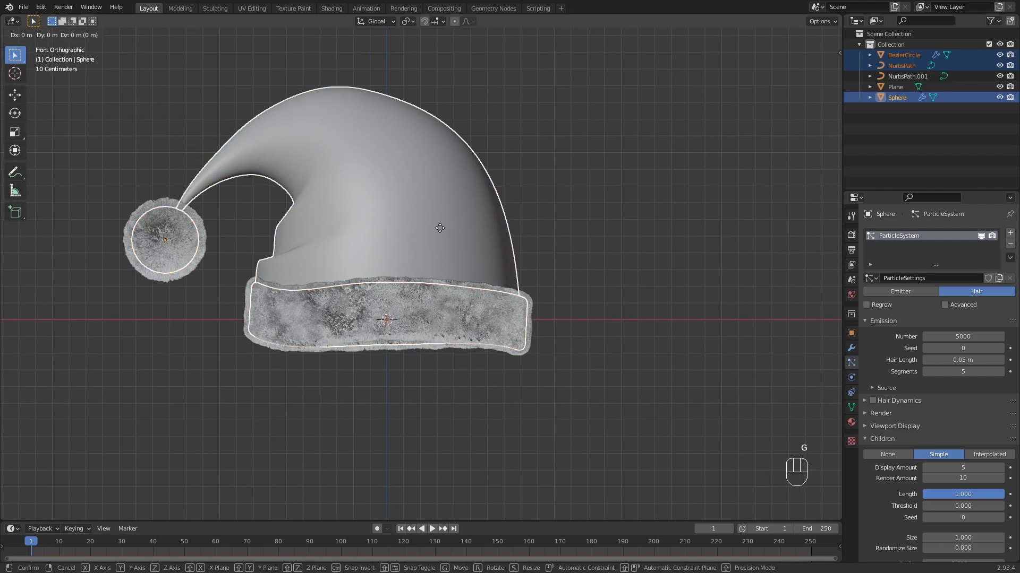
pyautogui.press('g')
pyautogui.click(448, 353)
# Rotate the selected hat parts slightly in front view and lower them so the brim rests level on the ground plane
pyautogui.scroll(4, 448, 398)
pyautogui.press('r')
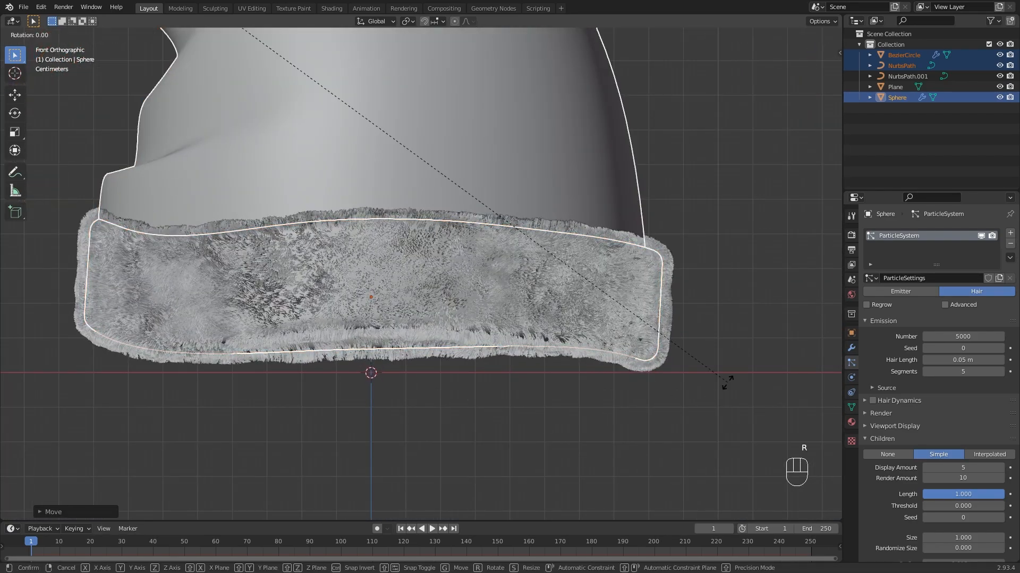
pyautogui.click(419, 208)
pyautogui.press('g')
pyautogui.click(729, 351)
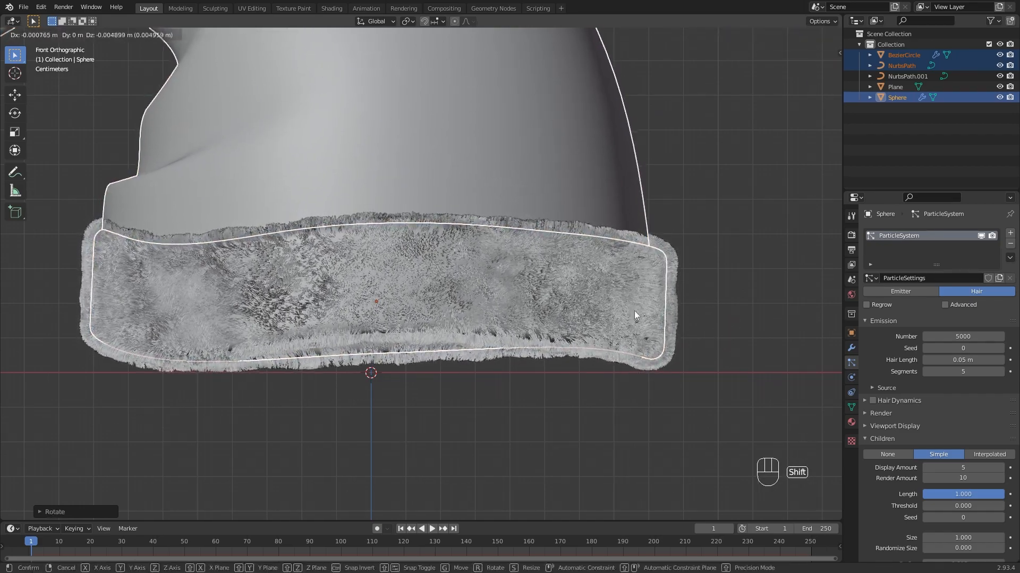
# Add a camera with the 3D cursor above the hat and align the camera to the front view
pyautogui.scroll(-3, 634, 310)
pyautogui.moveTo(587, 284); pyautogui.dragTo(491, 330, button='middle')
pyautogui.scroll(-3, 573, 317)
pyautogui.scroll(-2, 535, 281)
pyautogui.press('KP_1')
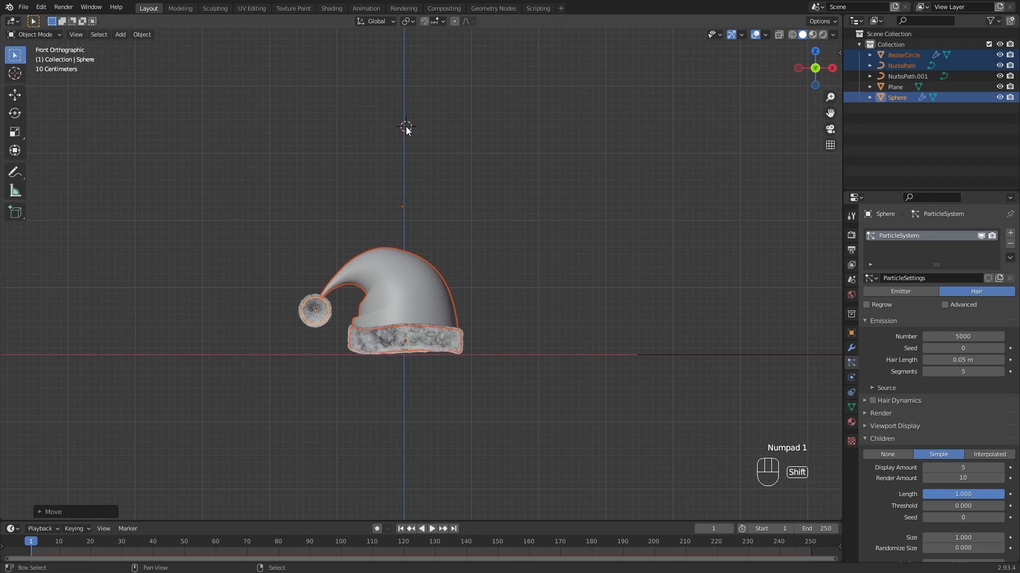
pyautogui.hotkey('shift', 'a')
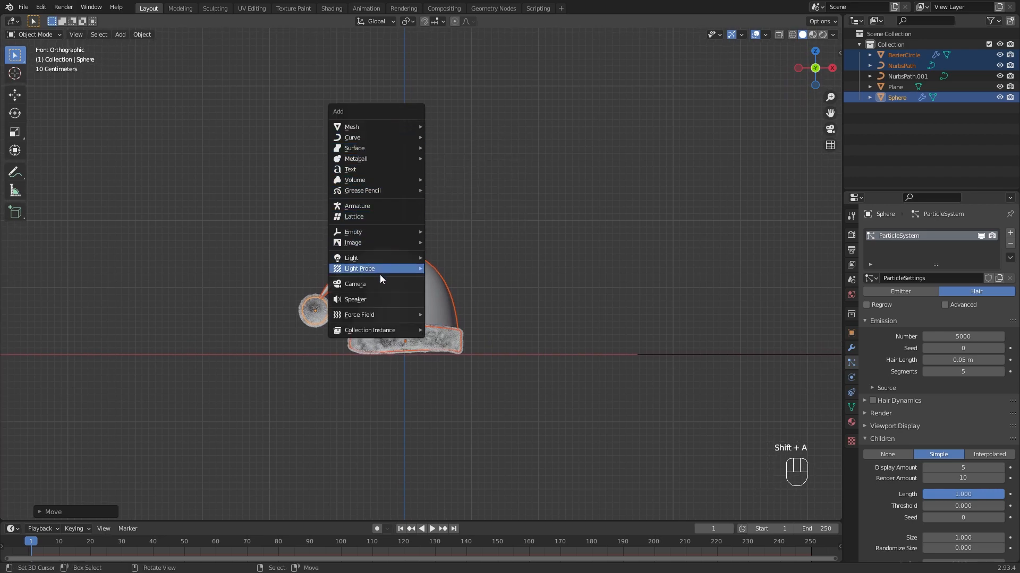
pyautogui.click(382, 286)
pyautogui.keyDown('shift'); pyautogui.moveTo(415, 283); pyautogui.dragTo(430, 271, button='middle'); pyautogui.keyUp('shift')
pyautogui.press('ctrl+alt+KP_0')
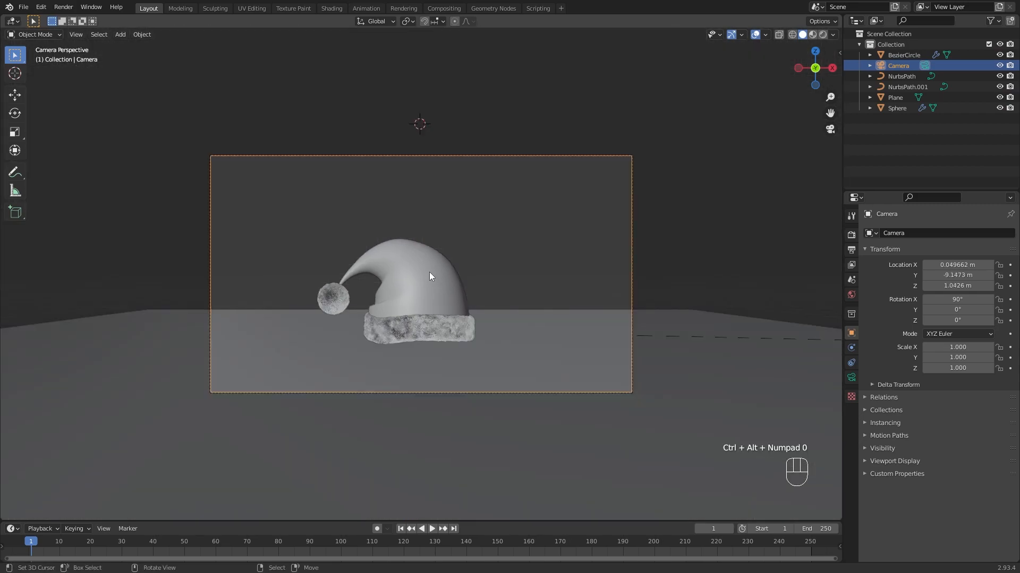
# Set the camera's location to X -0.19 m, Y -5.1303 m and Z 0.77658 m so the hat fills the frame
pyautogui.press('n')
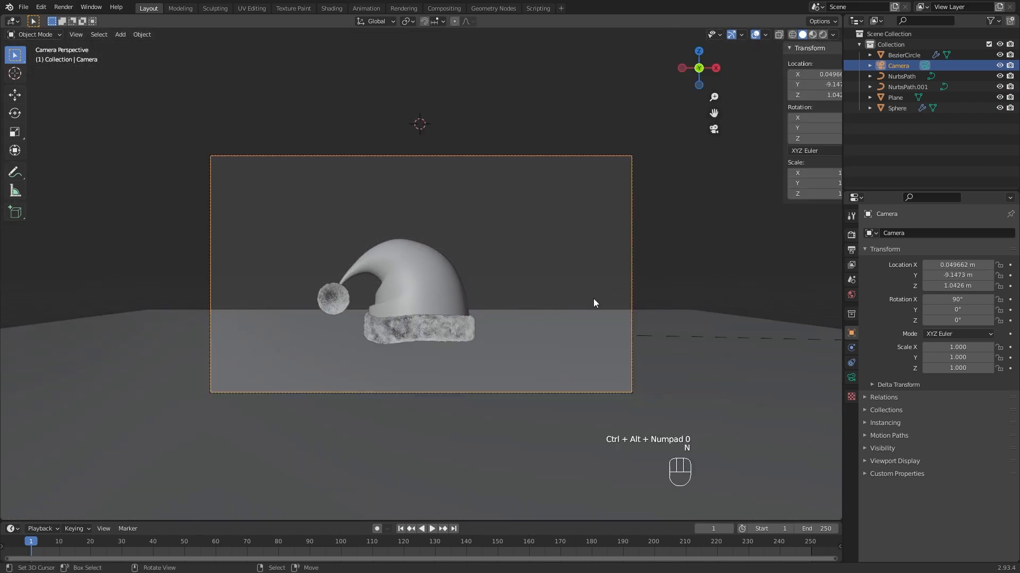
pyautogui.moveTo(766, 75)
pyautogui.mouseDown()
pyautogui.moveTo(791, 74)
pyautogui.moveTo(764, 74)
pyautogui.mouseUp()
pyautogui.moveTo(767, 85); pyautogui.dragTo(960, 84)
pyautogui.moveTo(766, 95); pyautogui.dragTo(786, 84)
pyautogui.moveTo(767, 74); pyautogui.dragTo(756, 74)
pyautogui.keyDown('shift'); pyautogui.moveTo(766, 85); pyautogui.dragTo(765, 85); pyautogui.keyUp('shift')
pyautogui.keyDown('shift'); pyautogui.moveTo(766, 95); pyautogui.dragTo(742, 95); pyautogui.keyUp('shift')
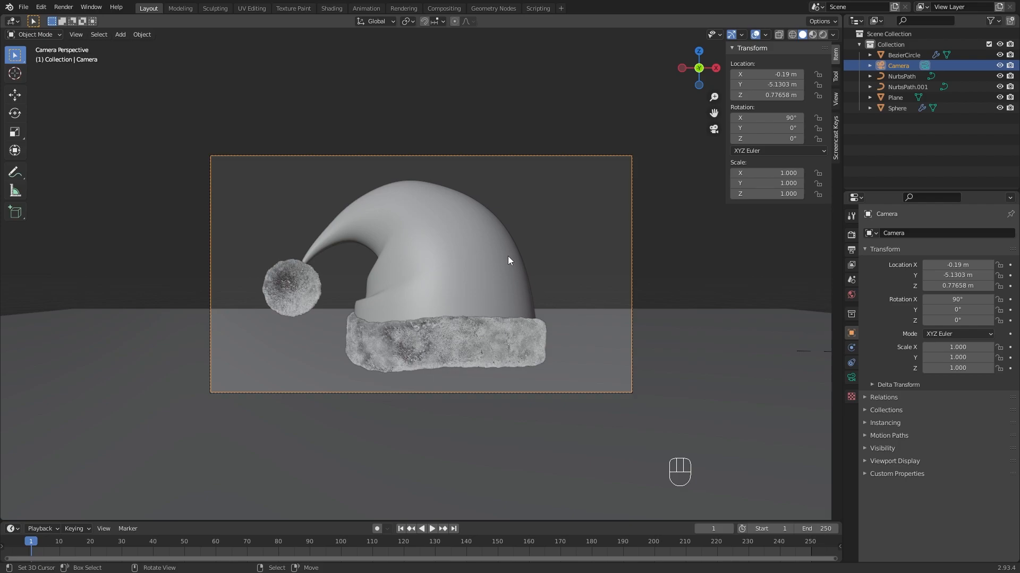
pyautogui.press('n')
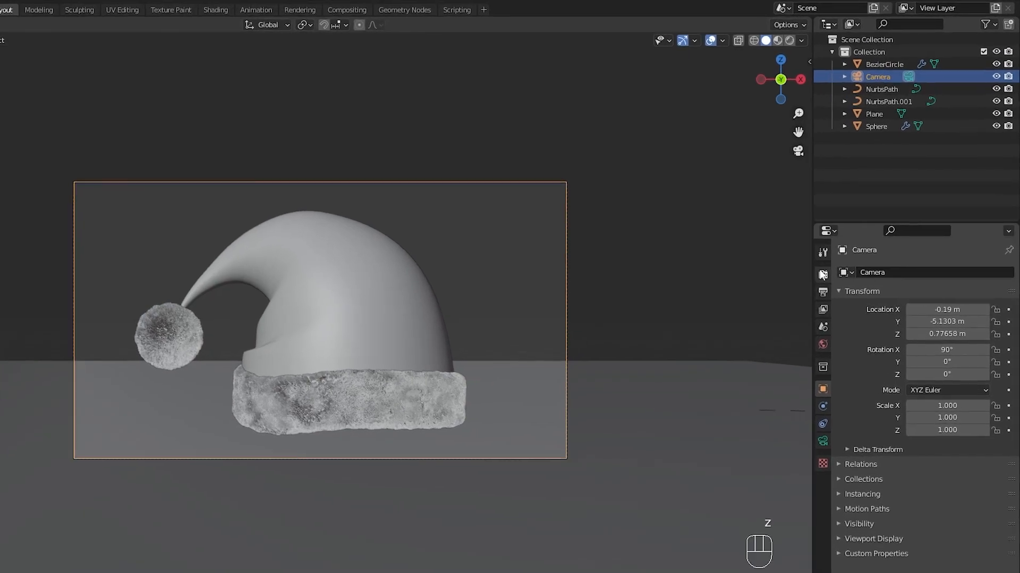
# Set the render engine to Cycles and switch the camera view to rendered shading
pyautogui.click(851, 234)
pyautogui.click(940, 233)
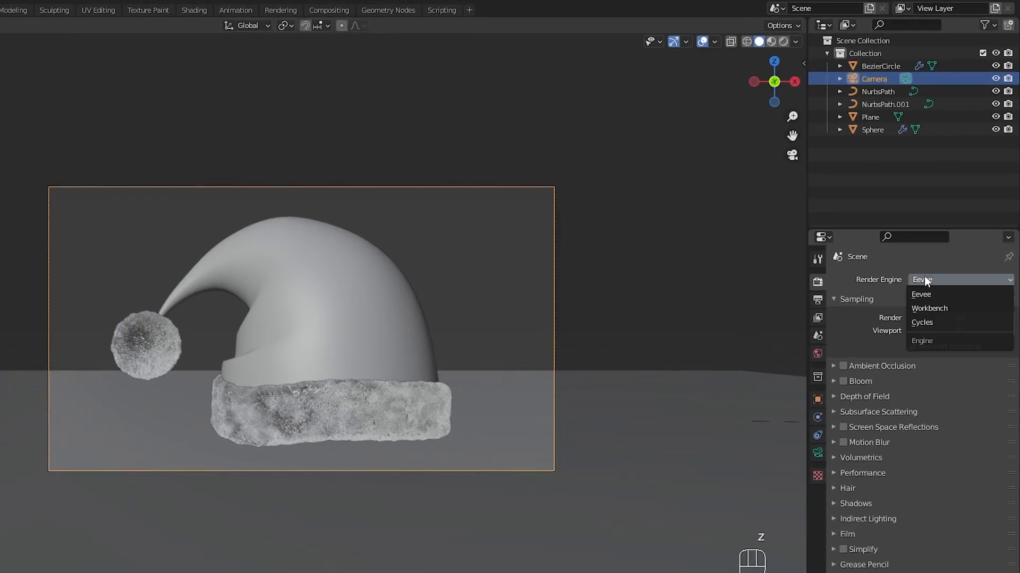
pyautogui.click(934, 324)
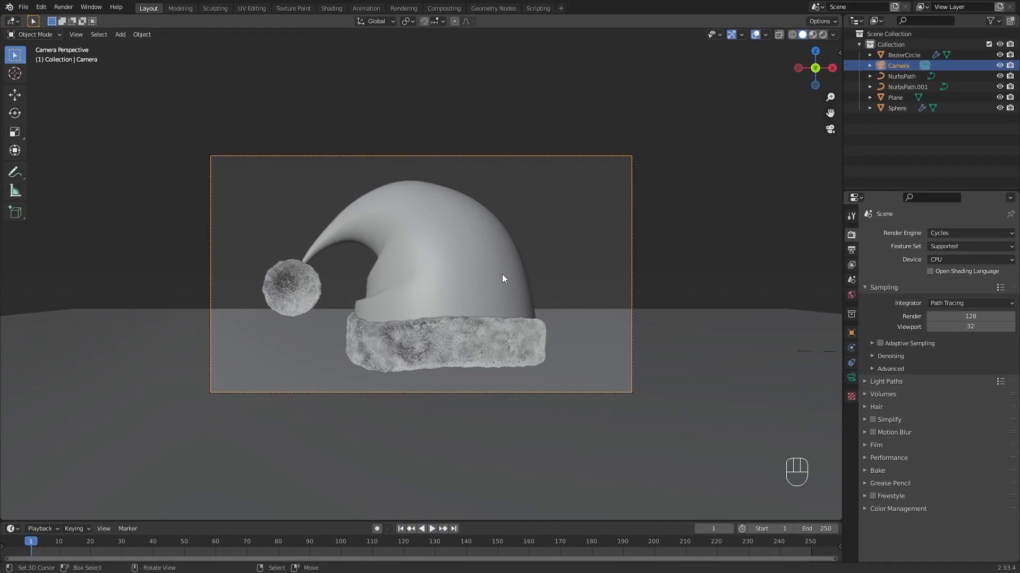
pyautogui.press('z')
pyautogui.click(568, 273)
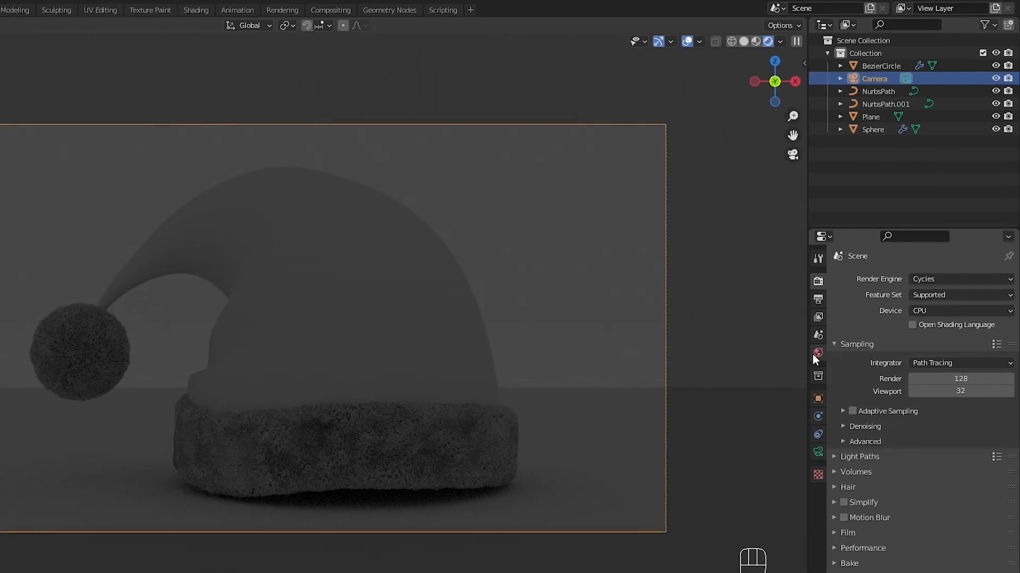
# Assign a Sky Texture to the world's background color
pyautogui.click(817, 353)
pyautogui.click(908, 356)
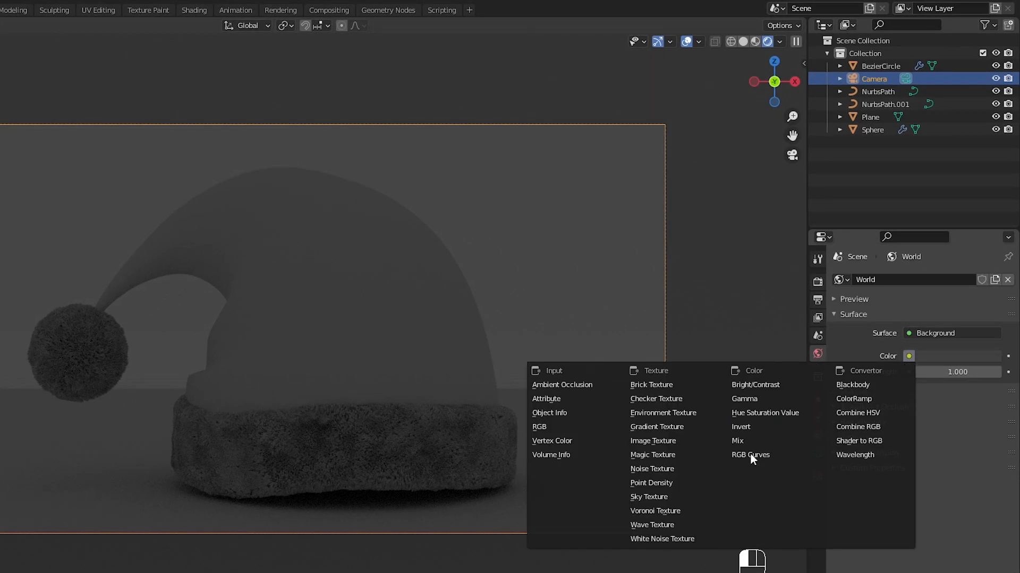
pyautogui.click(664, 507)
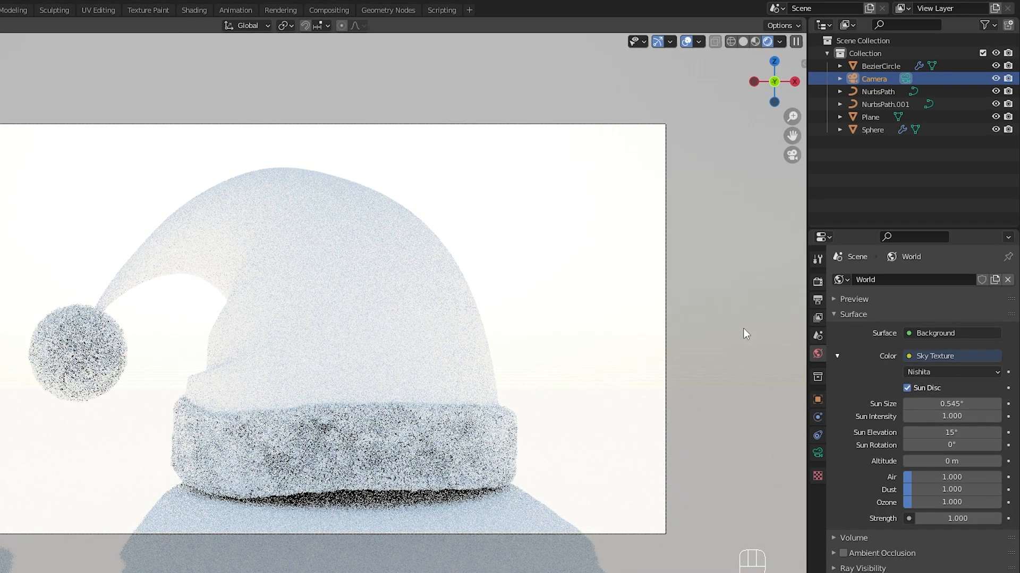
# Set the sky texture's sun intensity to 0.5 and the world background strength to 0.5
pyautogui.click(953, 417)
pyautogui.write('1.0')
pyautogui.write('0.5')
pyautogui.press('Return')
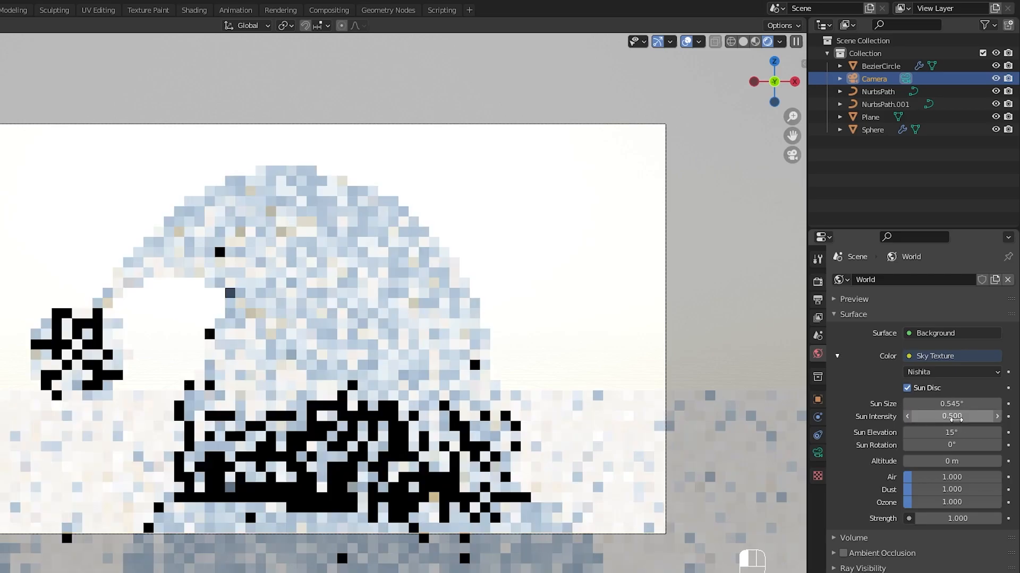
pyautogui.click(961, 519)
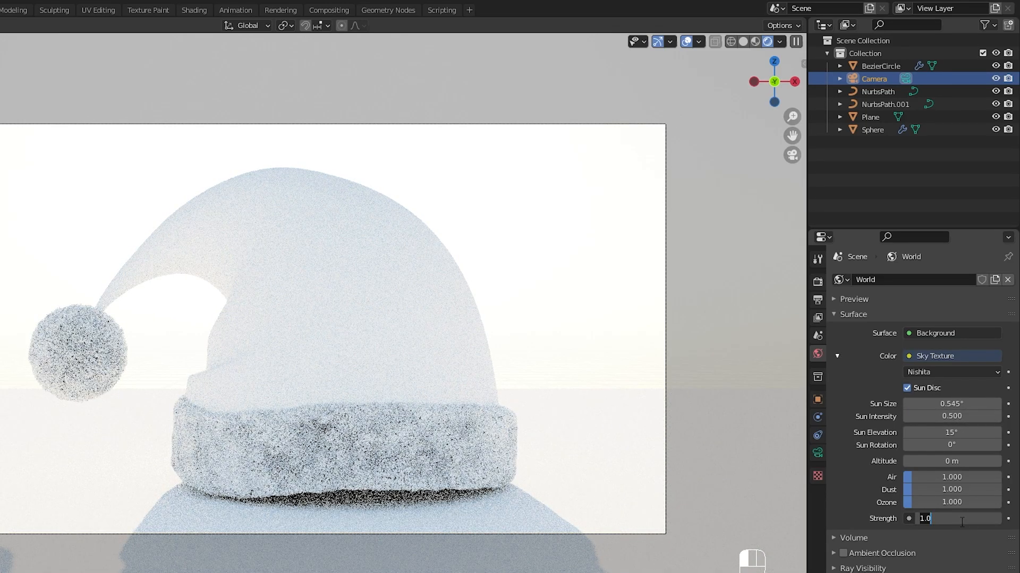
pyautogui.write('.5')
pyautogui.press('Return')
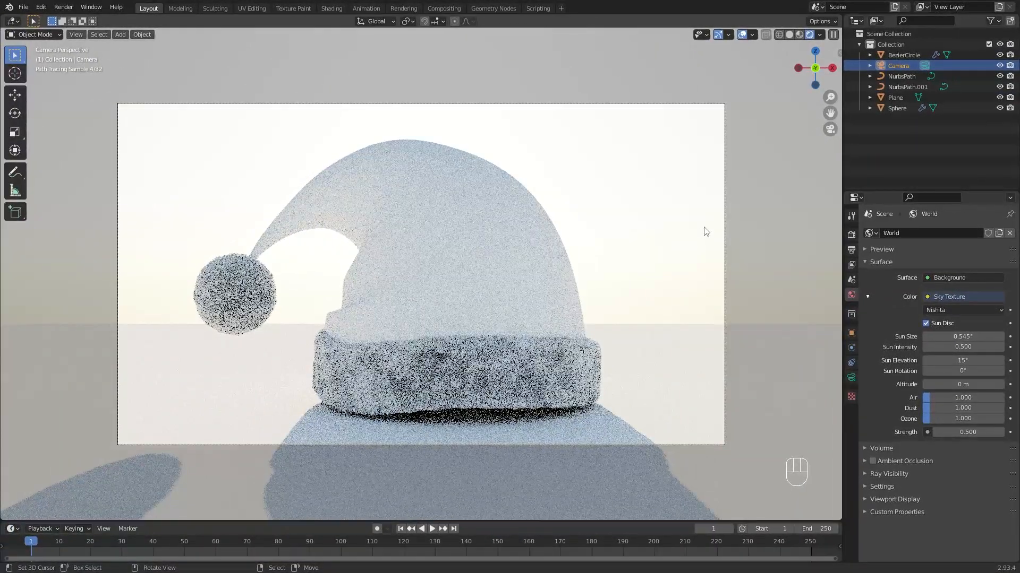
# Limit the rendered preview to the camera frame with a render region drawn around it
pyautogui.hotkey('ctrl', 'b')
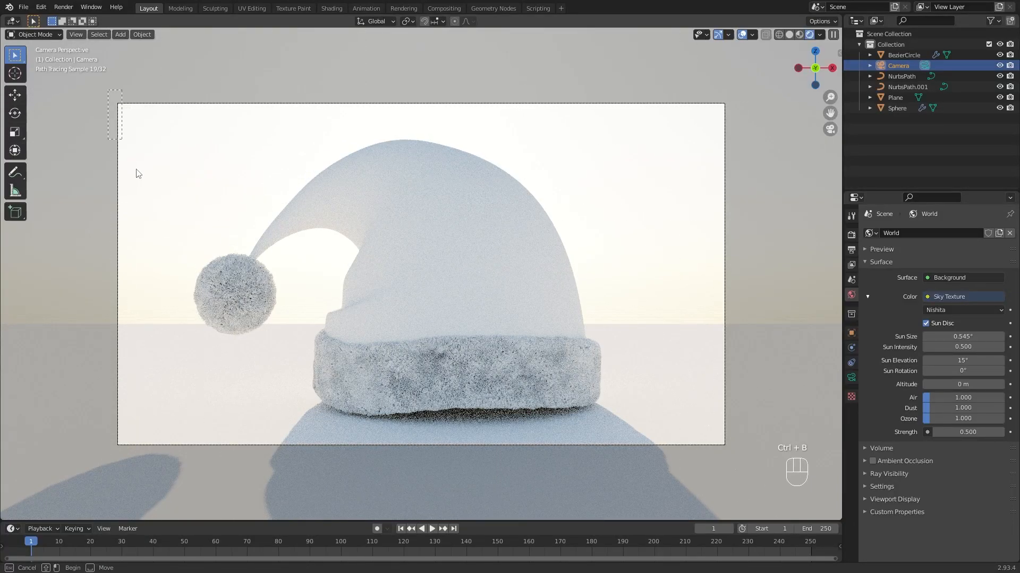
pyautogui.moveTo(664, 460); pyautogui.dragTo(762, 456)
pyautogui.scroll(-2, 701, 309)
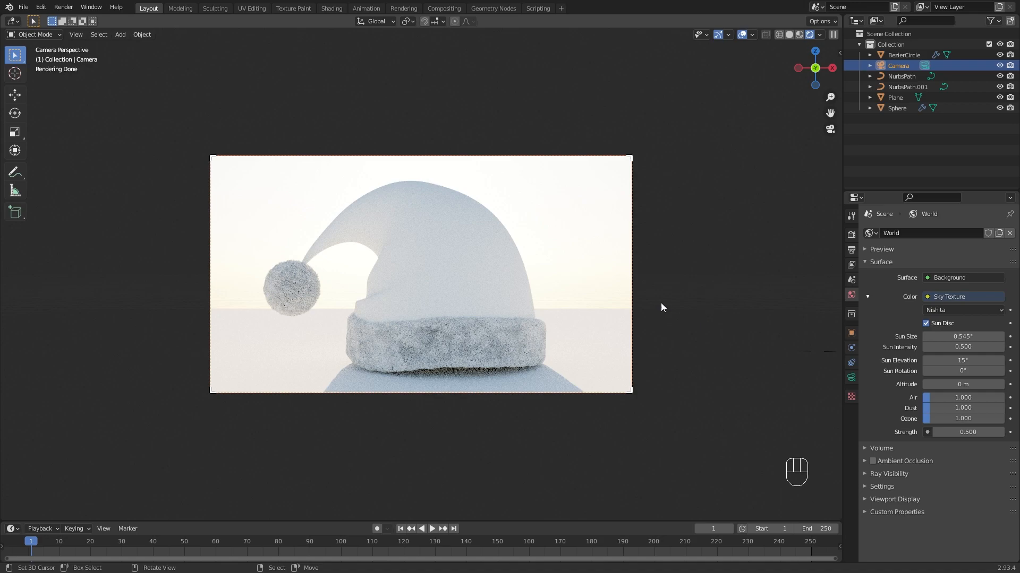
# Select the hat body and split the 3D viewport into side-by-side rendered and solid camera views
pyautogui.click(505, 259)
pyautogui.moveTo(840, 22); pyautogui.dragTo(337, 34)
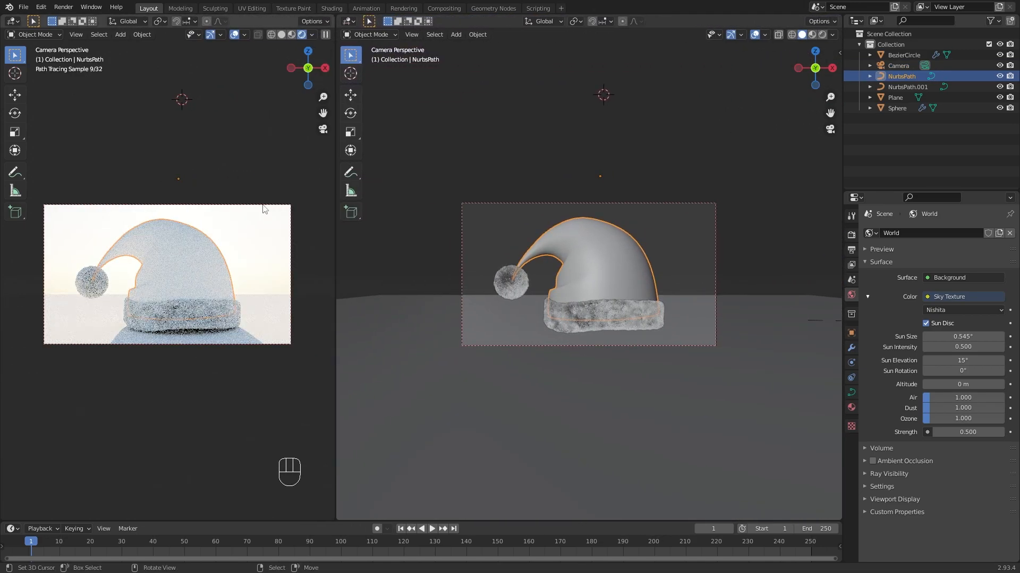
# Set the Cycles render device to GPU Compute
pyautogui.scroll(4, 268, 239)
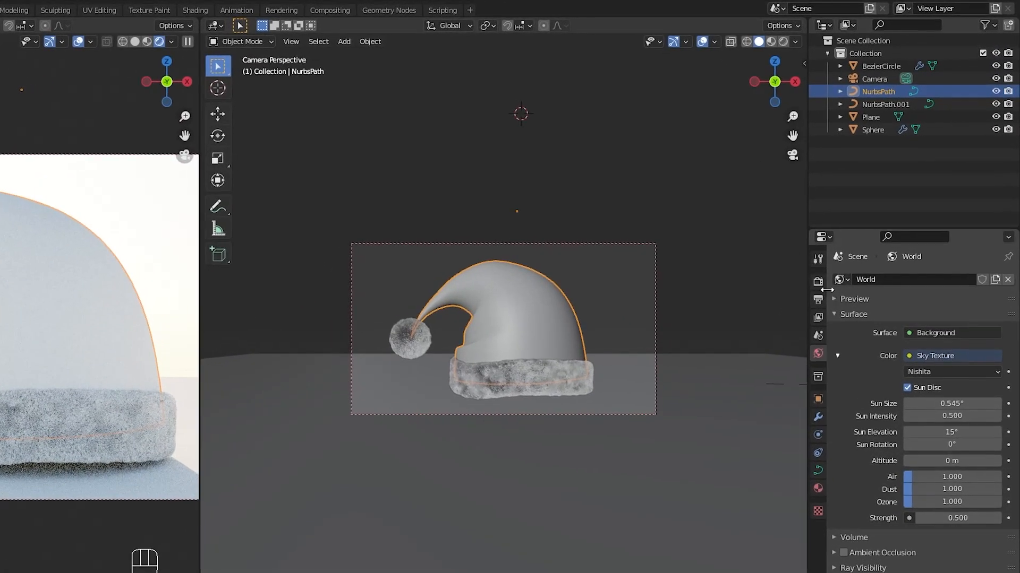
pyautogui.click(851, 235)
pyautogui.click(932, 310)
pyautogui.click(959, 340)
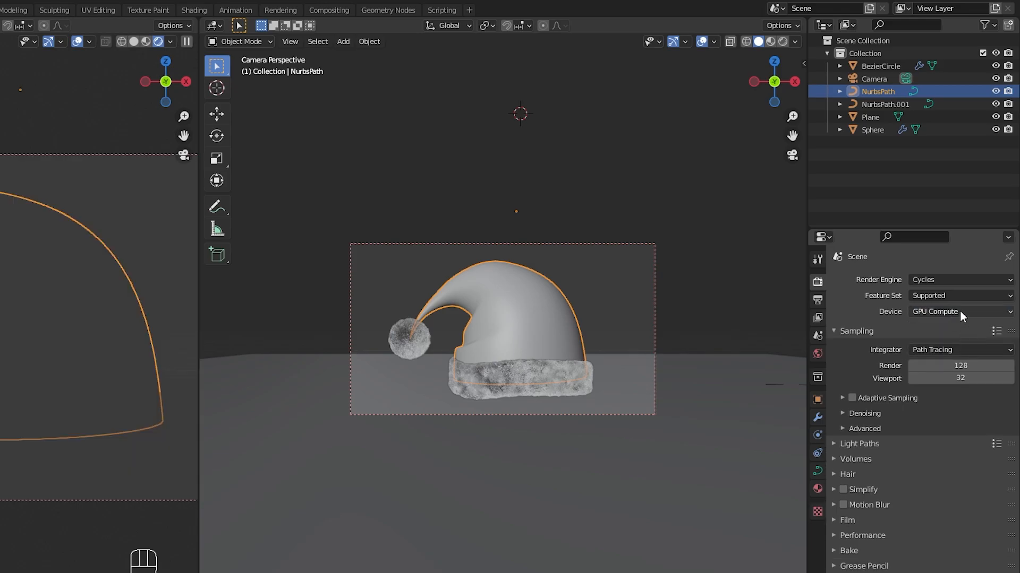
pyautogui.scroll(2, 600, 367)
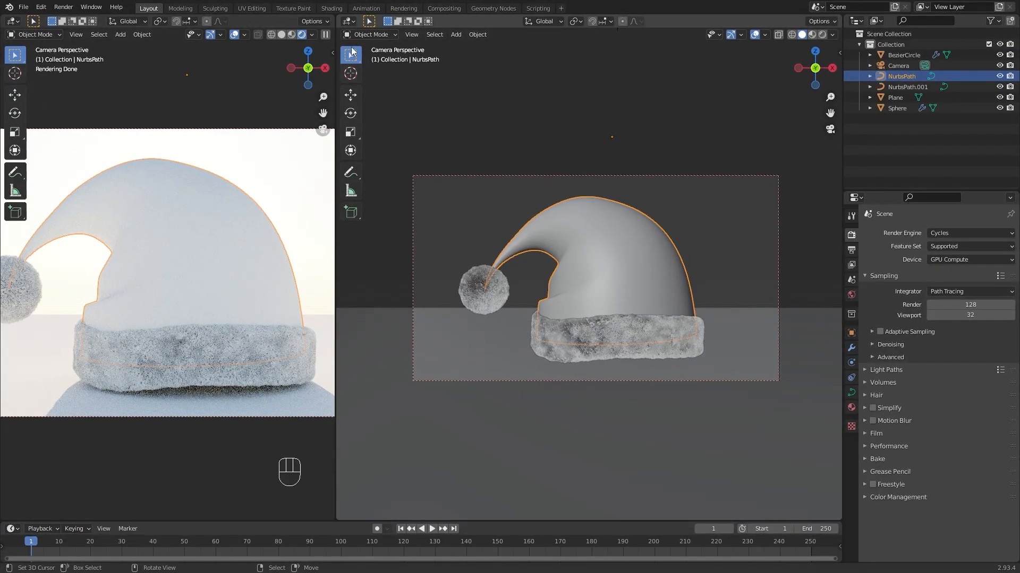
# Turn the solid camera view into a Shader Editor and create a new material for the hat body
pyautogui.click(348, 21)
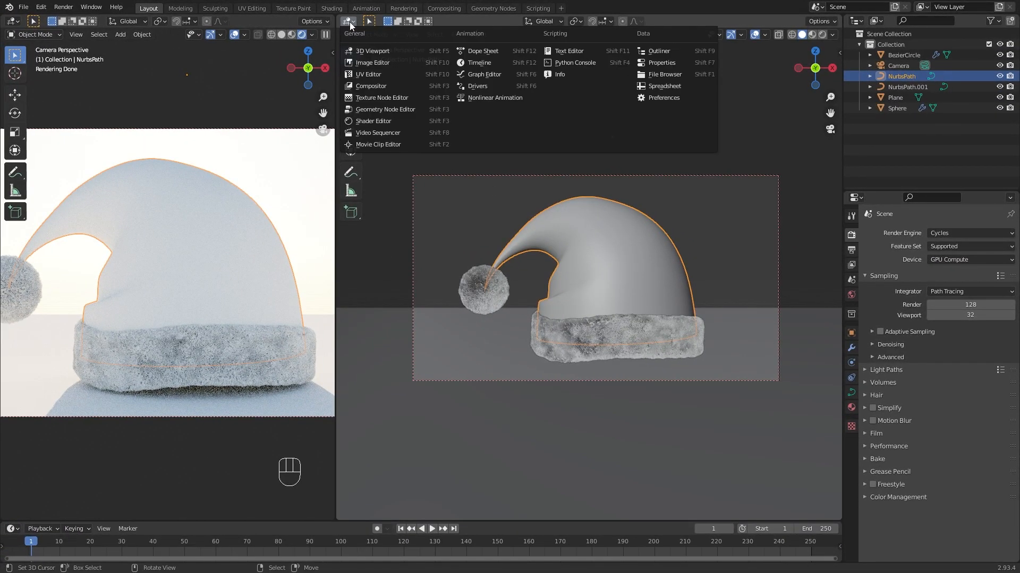
pyautogui.click(374, 122)
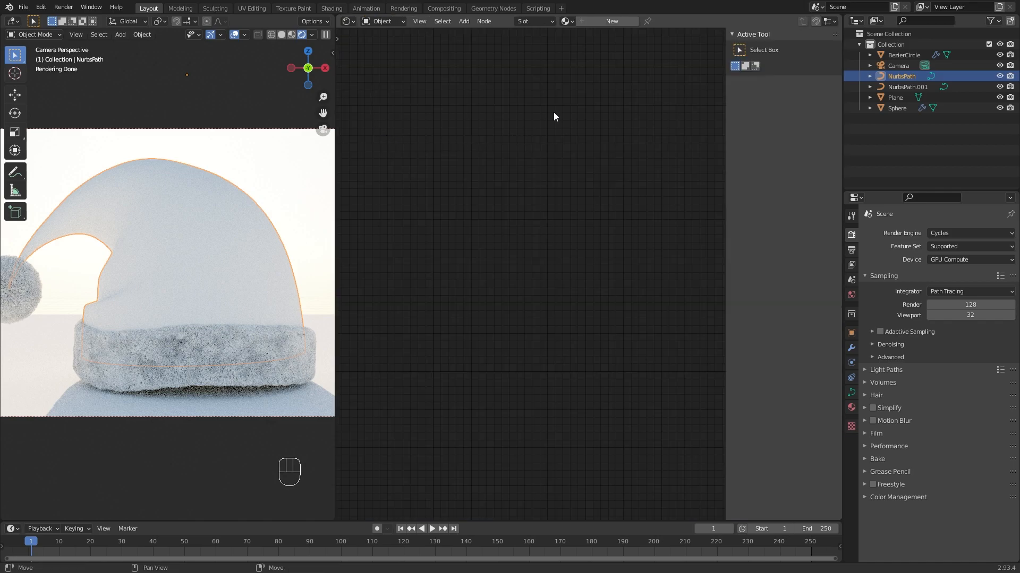
pyautogui.click(603, 21)
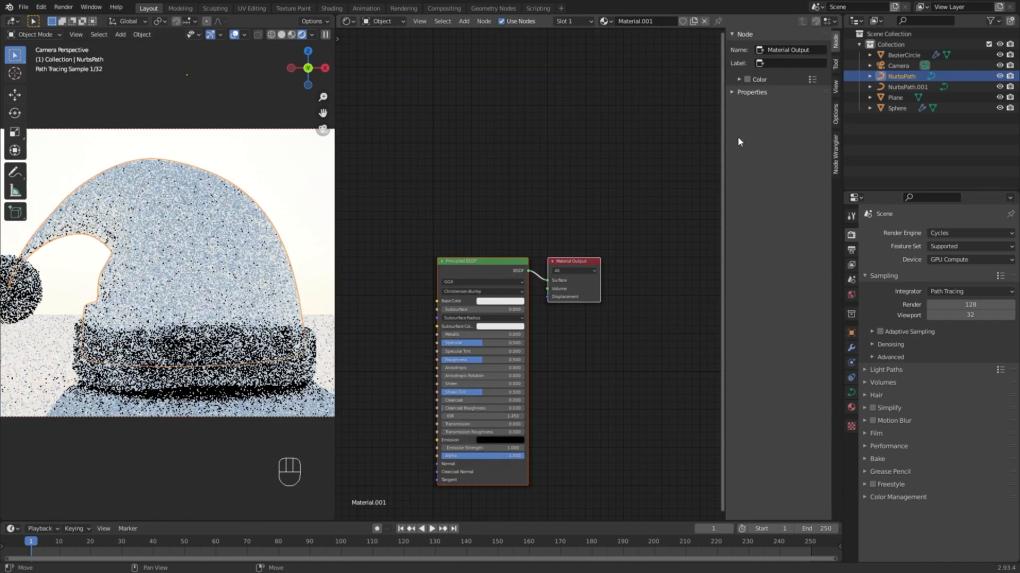
pyautogui.moveTo(726, 134); pyautogui.dragTo(931, 141)
pyautogui.moveTo(701, 251); pyautogui.dragTo(836, 138, button='middle')
pyautogui.scroll(4, 761, 240)
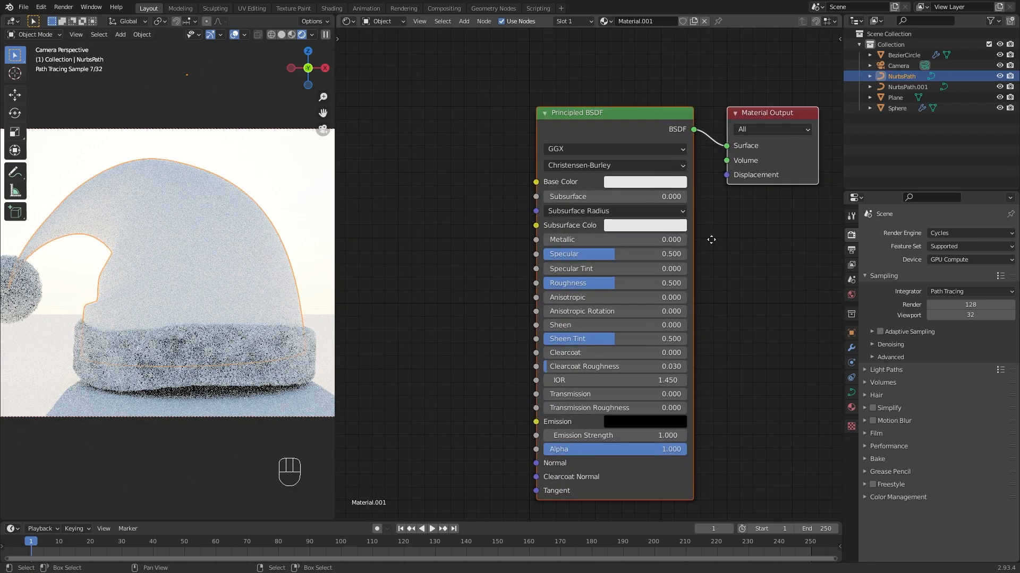
# Give the hat's Principled BSDF a fully saturated red base color and a roughness of 0.8
pyautogui.click(651, 167)
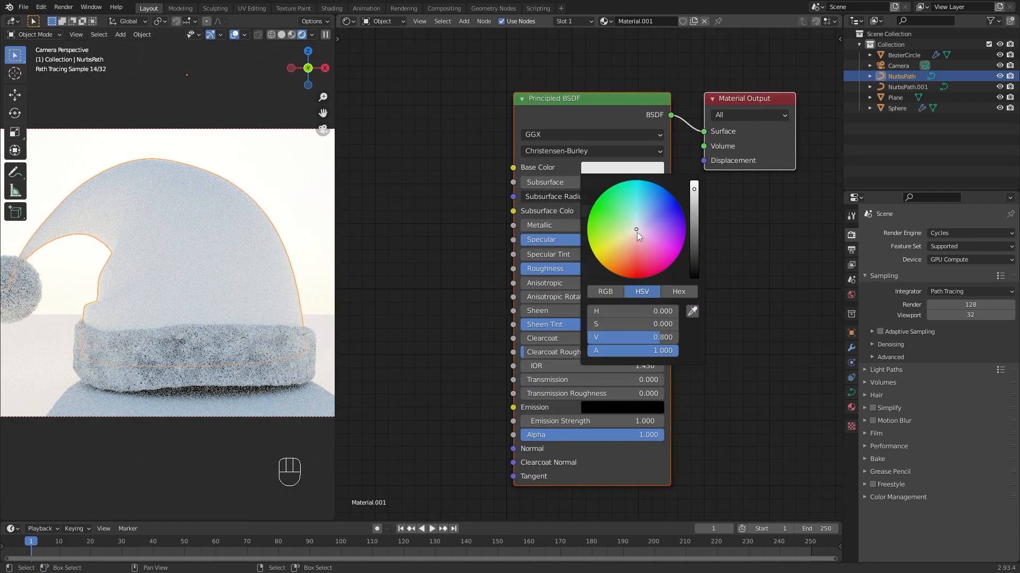
pyautogui.keyDown('ctrl'); pyautogui.moveTo(636, 232); pyautogui.dragTo(636, 278); pyautogui.keyUp('ctrl')
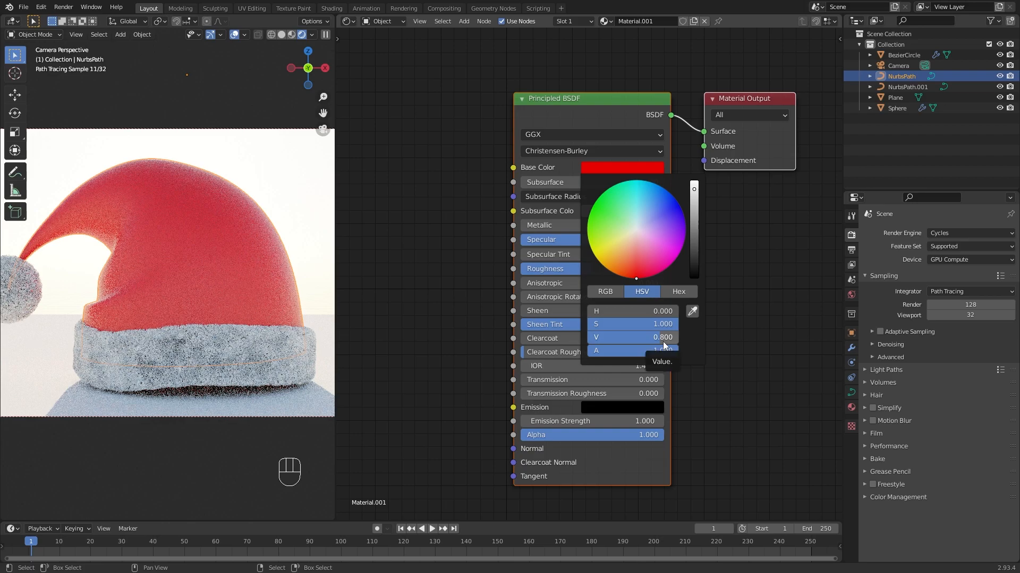
pyautogui.click(635, 274)
pyautogui.write('0.8')
pyautogui.press('Return')
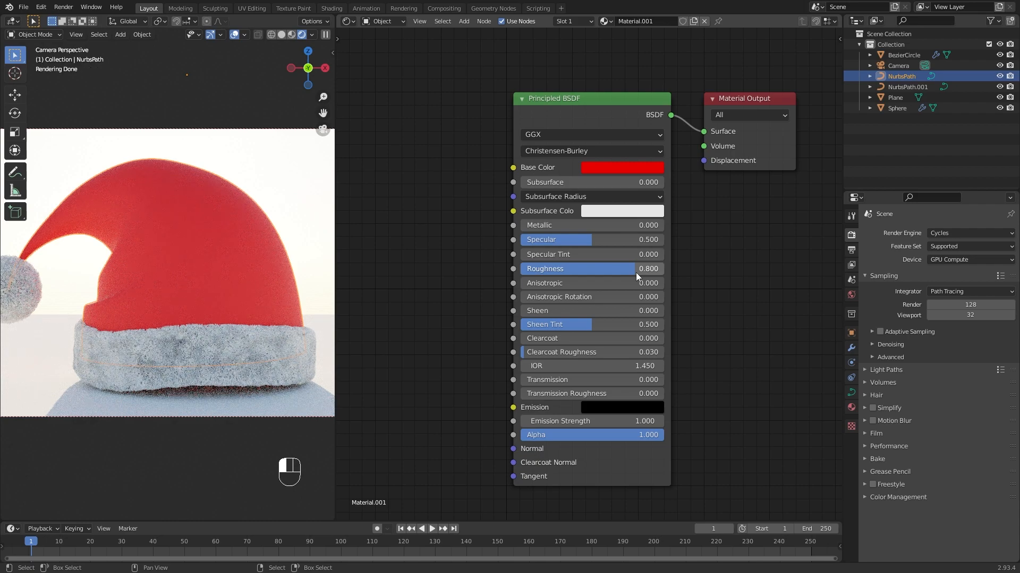
# Add a Magic Texture node in the free space before the Principled BSDF
pyautogui.scroll(-2, 515, 211)
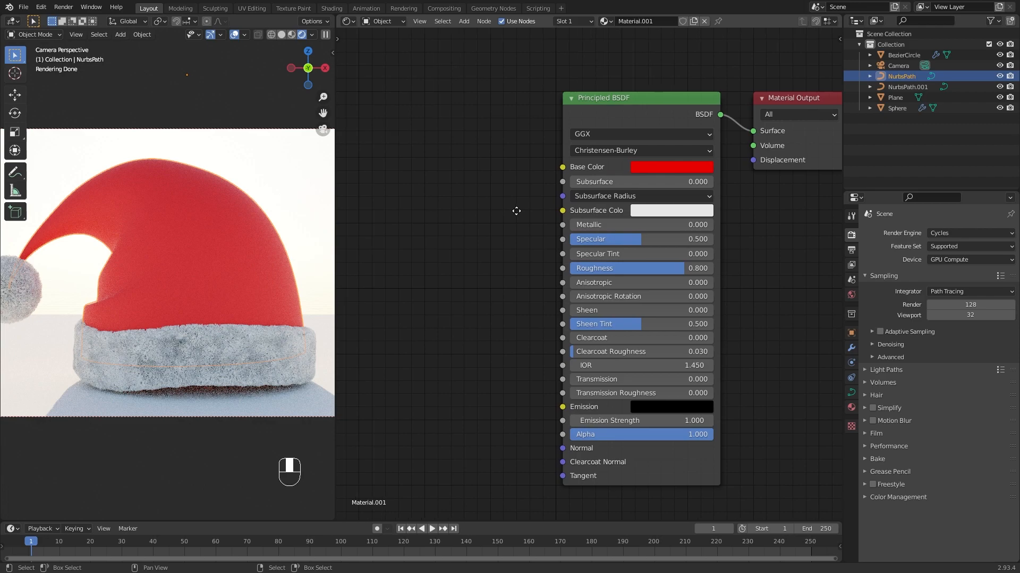
pyautogui.moveTo(514, 212); pyautogui.dragTo(628, 210, button='middle')
pyautogui.hotkey('shift', 'a')
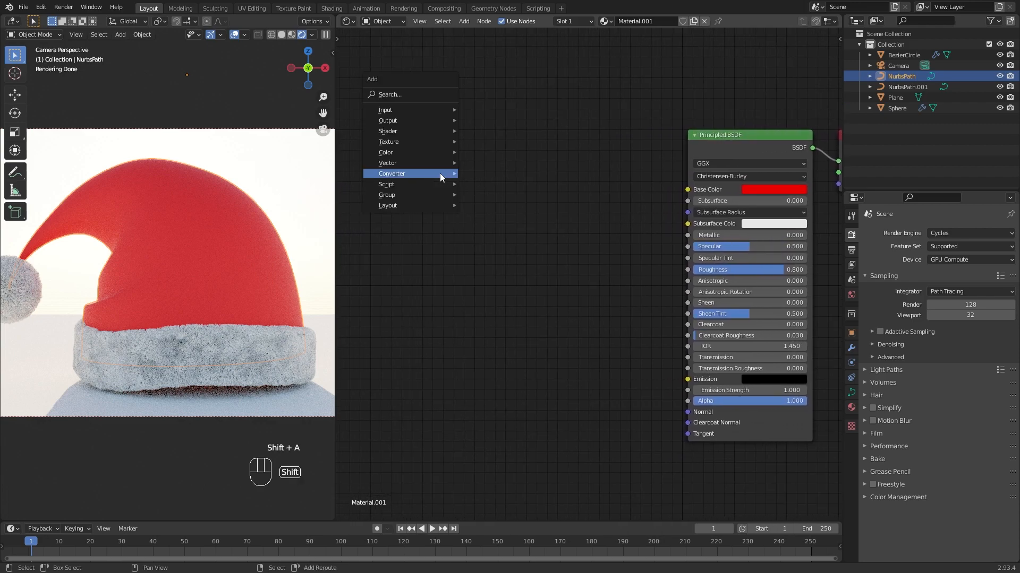
pyautogui.moveTo(435, 144)
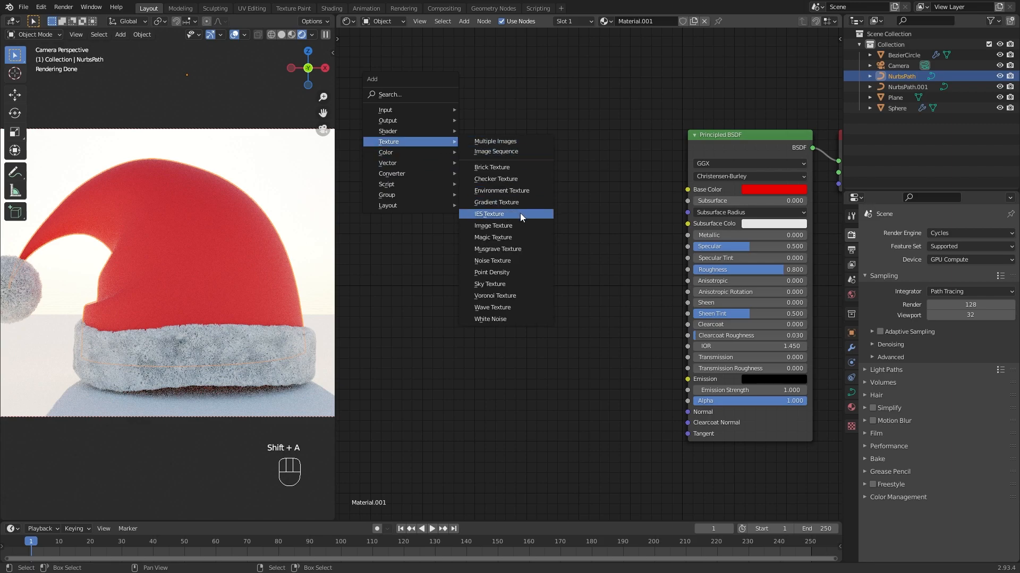
pyautogui.click(492, 237)
pyautogui.click(443, 206)
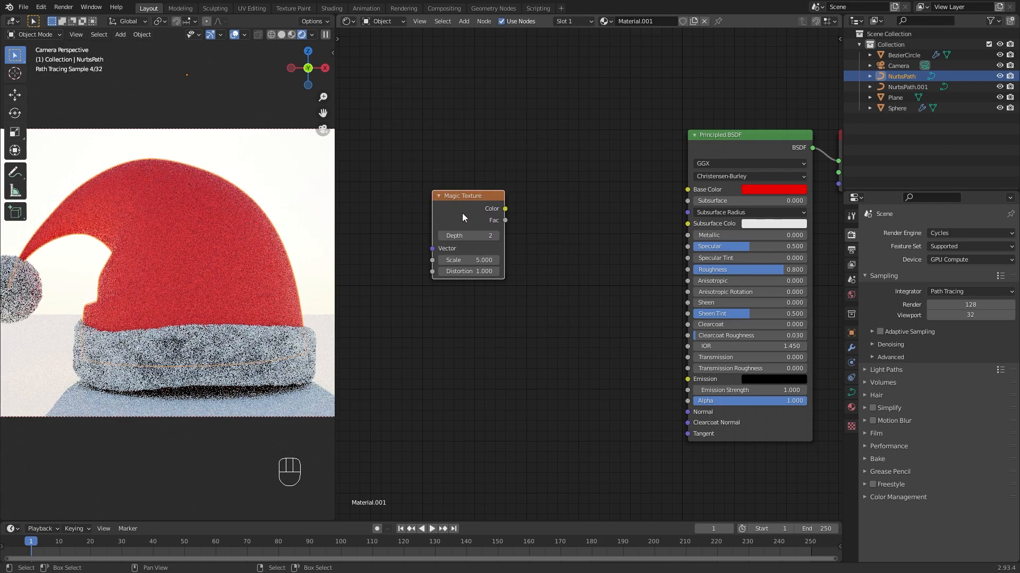
pyautogui.keyDown('ctrl'); pyautogui.keyDown('shift'); pyautogui.click(462, 212); pyautogui.keyUp('shift'); pyautogui.keyUp('ctrl')
pyautogui.keyDown('ctrl'); pyautogui.keyDown('shift'); pyautogui.click(462, 212); pyautogui.keyUp('shift'); pyautogui.keyUp('ctrl')
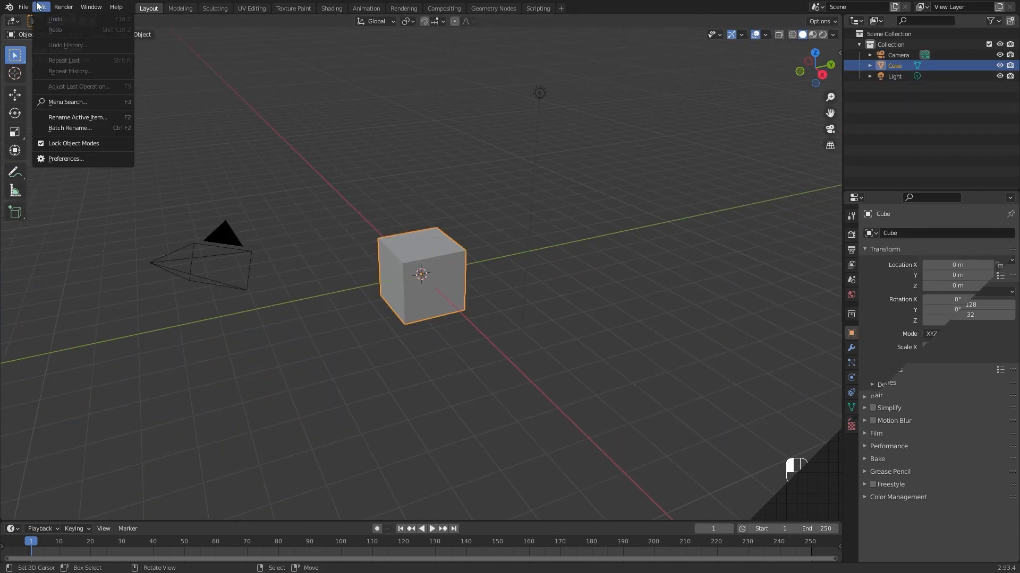
# Show the Node category of add-ons in the preferences and make sure Node Wrangler is enabled
pyautogui.click(76, 159)
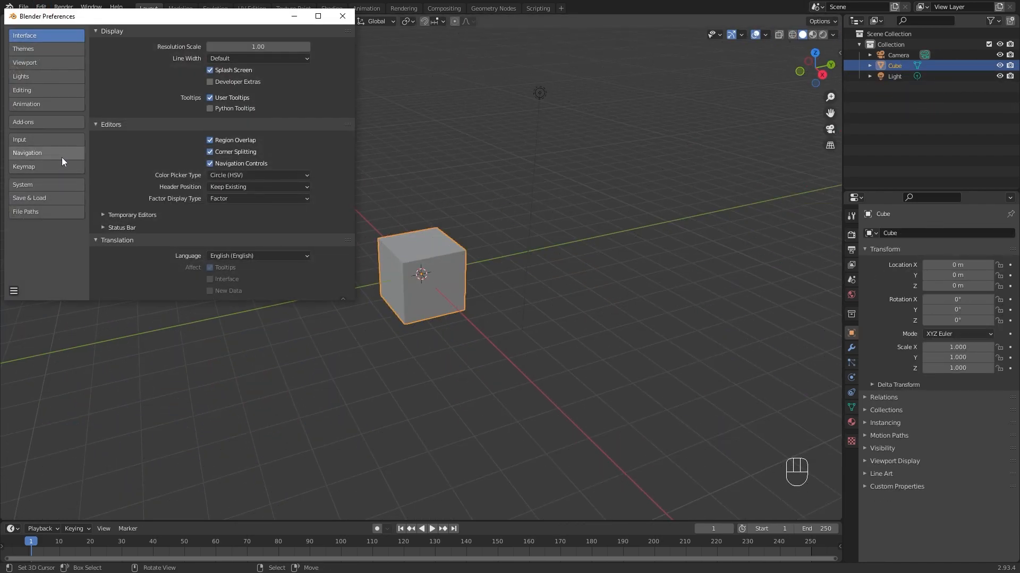
pyautogui.click(51, 122)
pyautogui.click(204, 47)
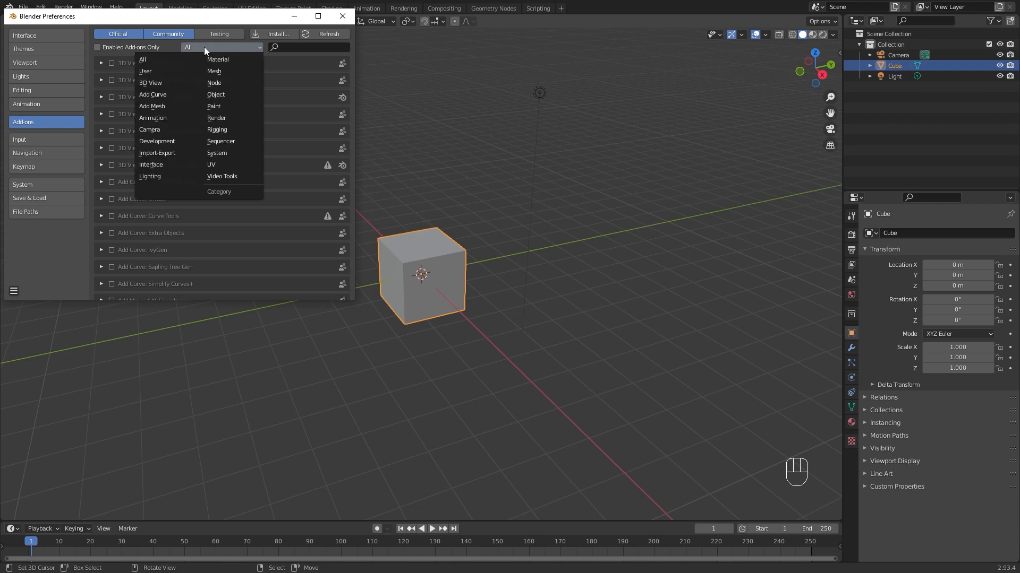
pyautogui.click(222, 80)
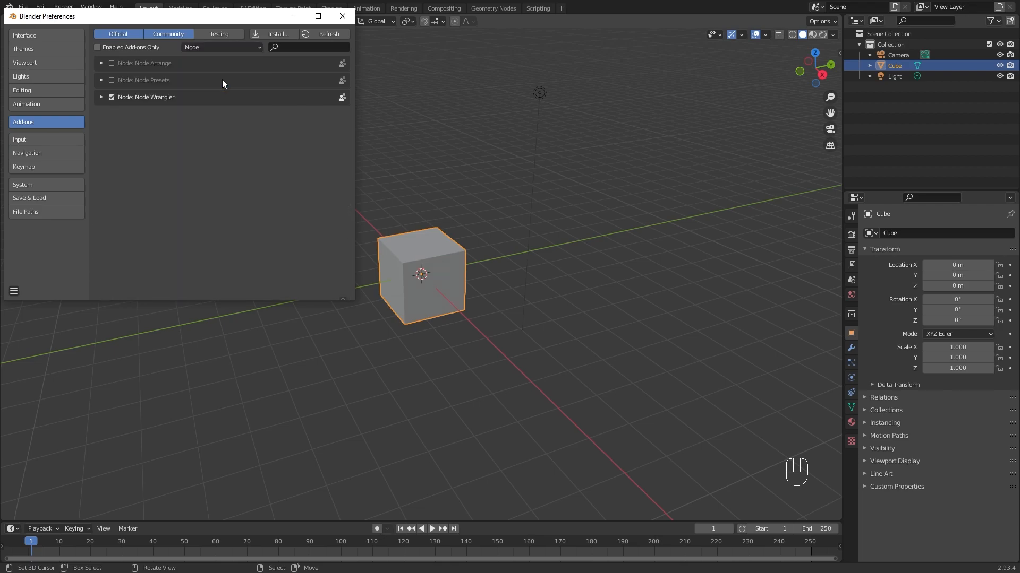
pyautogui.click(112, 97)
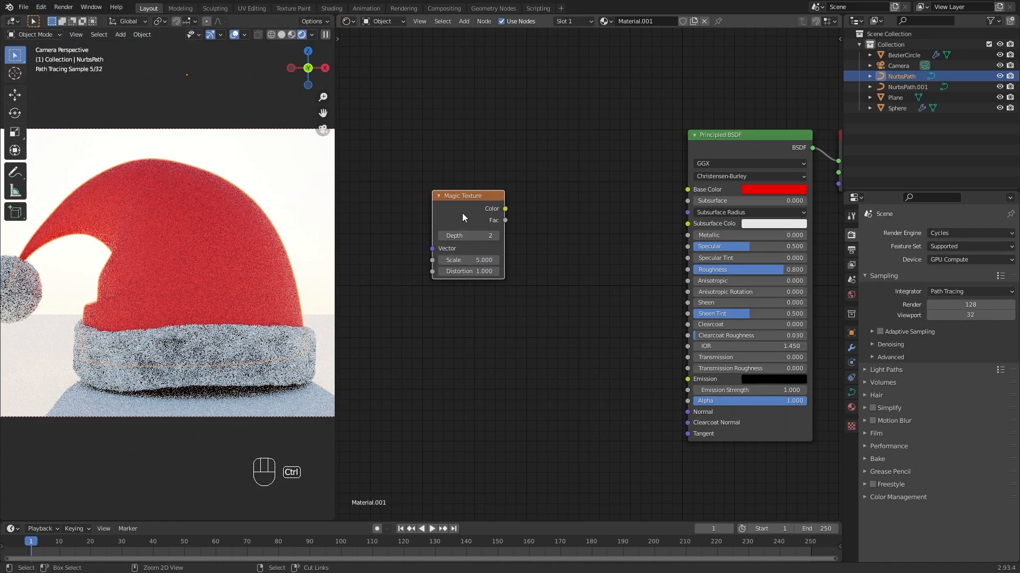
# Preview the Magic Texture's Fac output directly on the hat with Node Wrangler
pyautogui.keyDown('ctrl'); pyautogui.keyDown('shift'); pyautogui.click(463, 216); pyautogui.keyUp('shift'); pyautogui.keyUp('ctrl')
pyautogui.keyDown('ctrl'); pyautogui.keyDown('shift'); pyautogui.click(462, 215); pyautogui.keyUp('shift'); pyautogui.keyUp('ctrl')
pyautogui.keyDown('ctrl'); pyautogui.keyDown('shift'); pyautogui.click(463, 215); pyautogui.keyUp('shift'); pyautogui.keyUp('ctrl')
pyautogui.keyDown('ctrl'); pyautogui.keyDown('shift'); pyautogui.click(463, 215); pyautogui.keyUp('shift'); pyautogui.keyUp('ctrl')
pyautogui.keyDown('ctrl'); pyautogui.keyDown('shift'); pyautogui.click(463, 214); pyautogui.keyUp('shift'); pyautogui.keyUp('ctrl')
pyautogui.keyDown('ctrl'); pyautogui.keyDown('shift'); pyautogui.click(462, 214); pyautogui.keyUp('shift'); pyautogui.keyUp('ctrl')
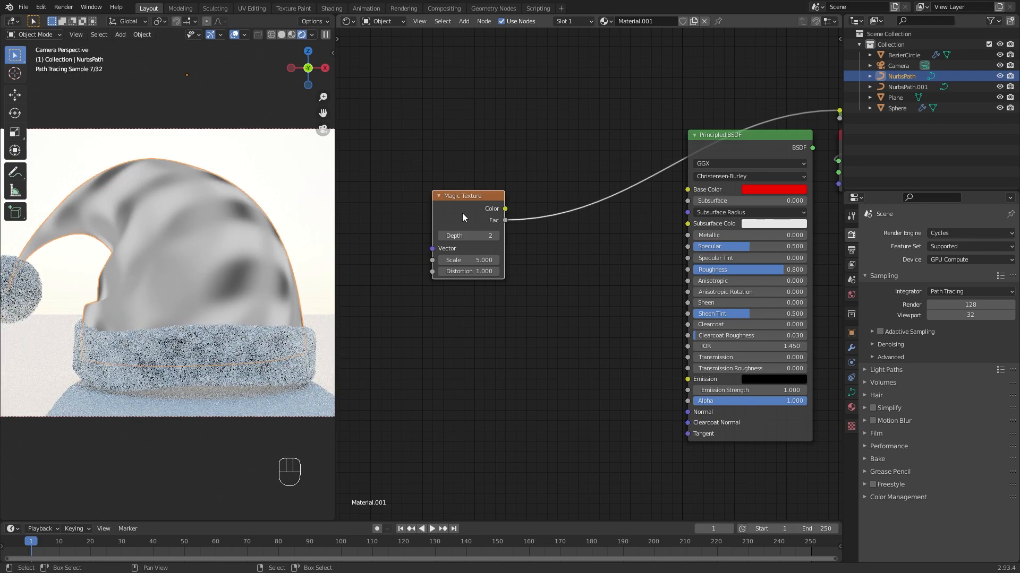
# Set the Magic Texture's depth and distortion both to 0
pyautogui.click(476, 236)
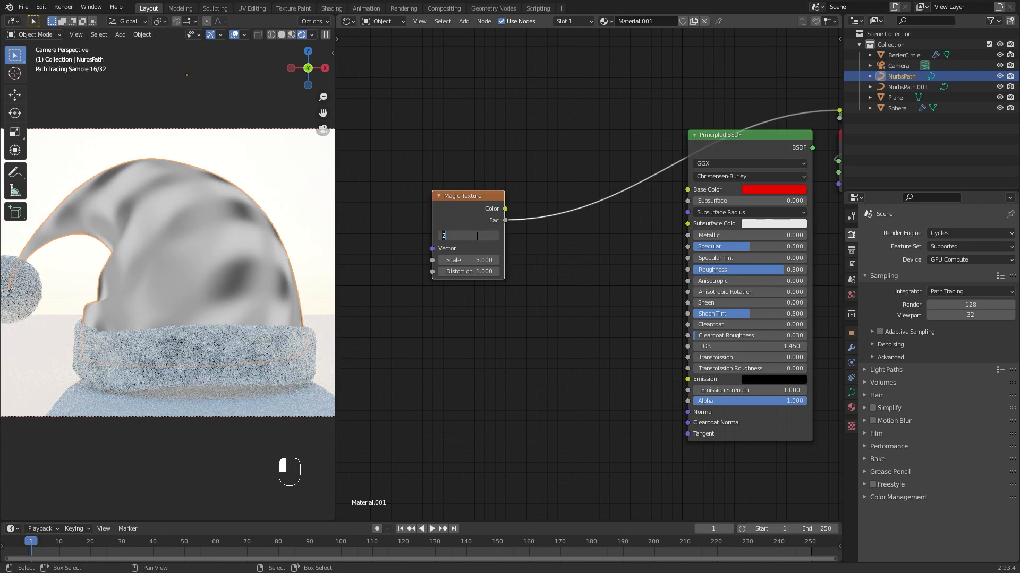
pyautogui.write('0')
pyautogui.press('Return')
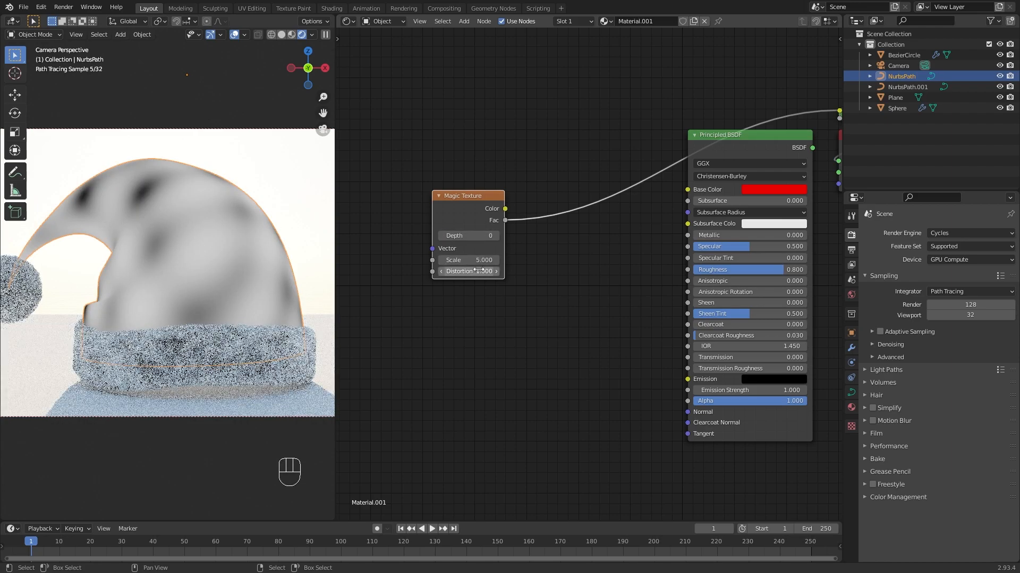
pyautogui.click(479, 271)
pyautogui.write('0')
pyautogui.press('Return')
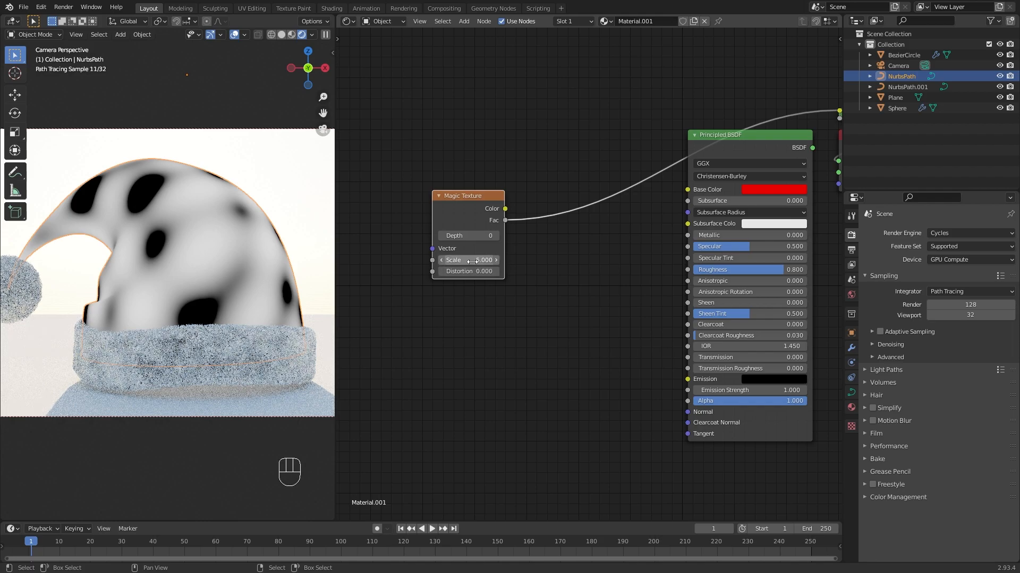
# Set the Magic Texture's scale to 200 for a fine woven pattern
pyautogui.moveTo(469, 260); pyautogui.dragTo(550, 260)
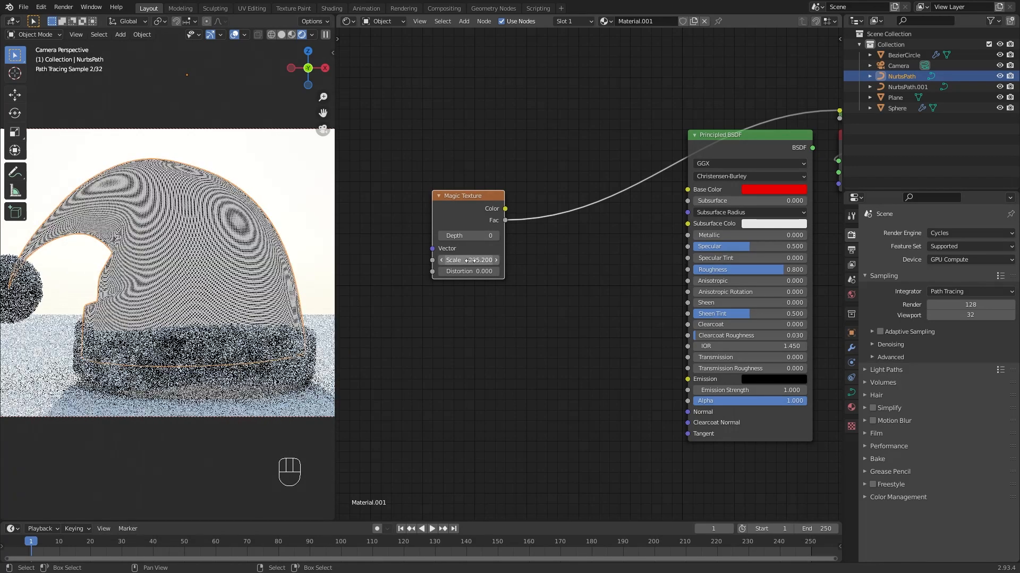
pyautogui.moveTo(470, 262); pyautogui.dragTo(504, 262)
pyautogui.click(470, 262)
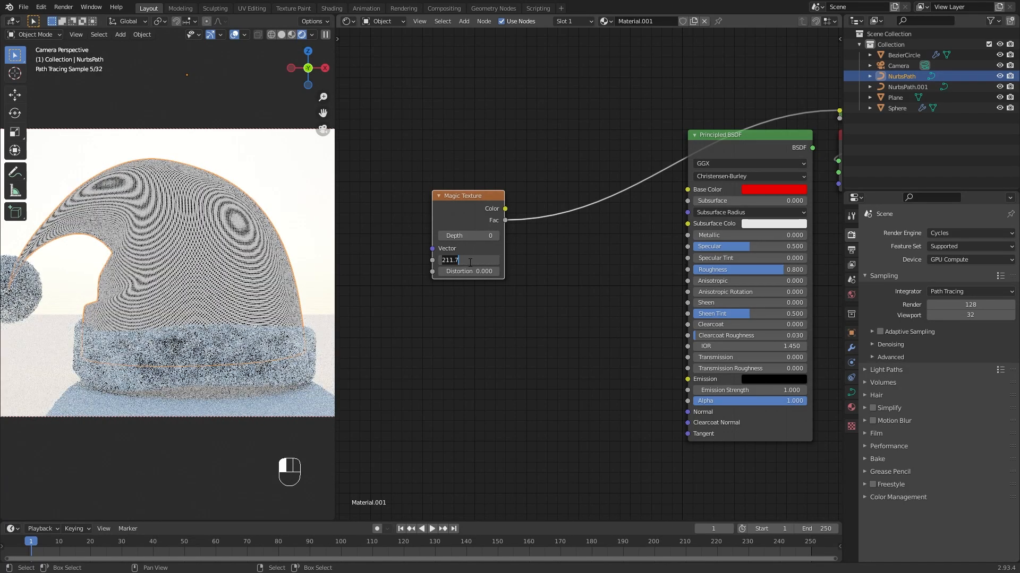
pyautogui.press('Return')
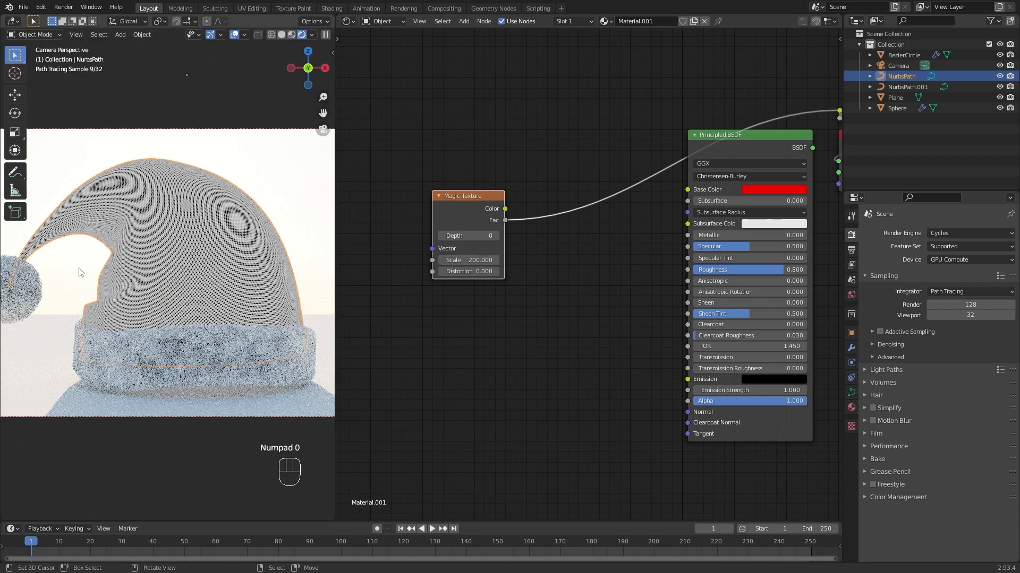
pyautogui.scroll(4, 136, 239)
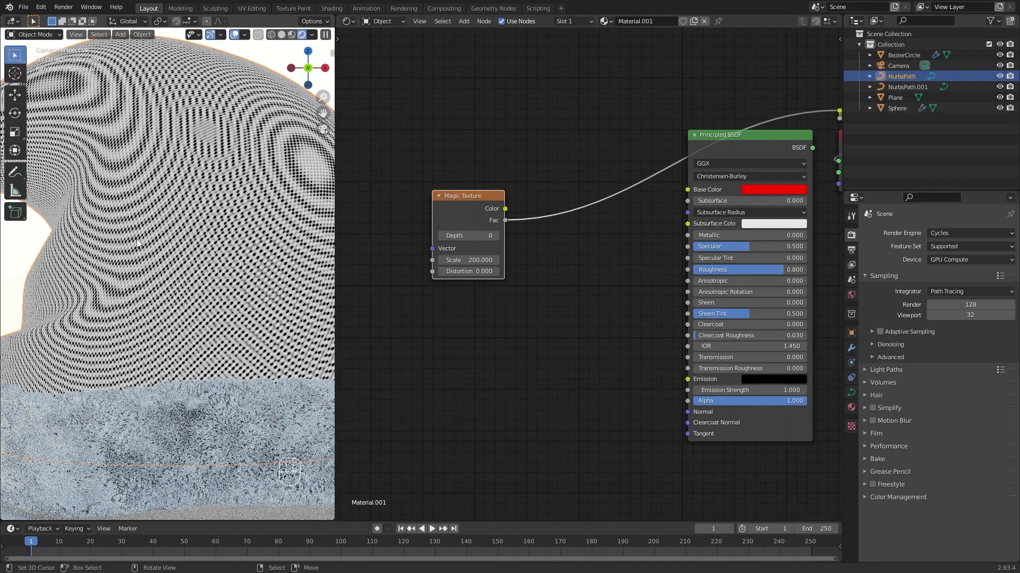
# Add a Texture Coordinate node and connect its Object output to the Magic Texture's Vector input
pyautogui.scroll(-2, 136, 239)
pyautogui.moveTo(392, 302); pyautogui.dragTo(517, 285, button='middle')
pyautogui.hotkey('shift', 'a')
pyautogui.moveTo(415, 184)
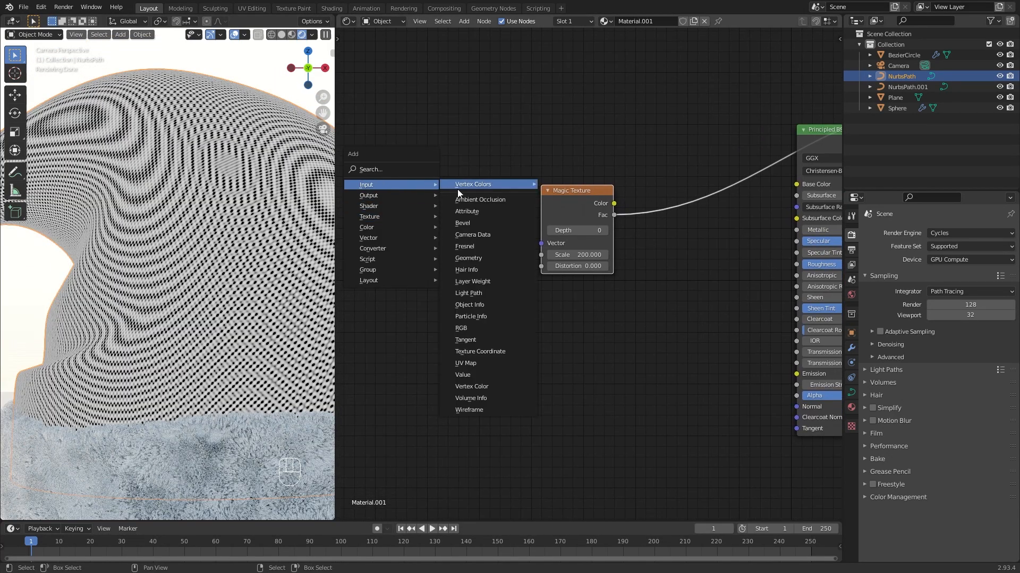
pyautogui.click(480, 351)
pyautogui.click(393, 150)
pyautogui.moveTo(478, 223); pyautogui.dragTo(541, 243)
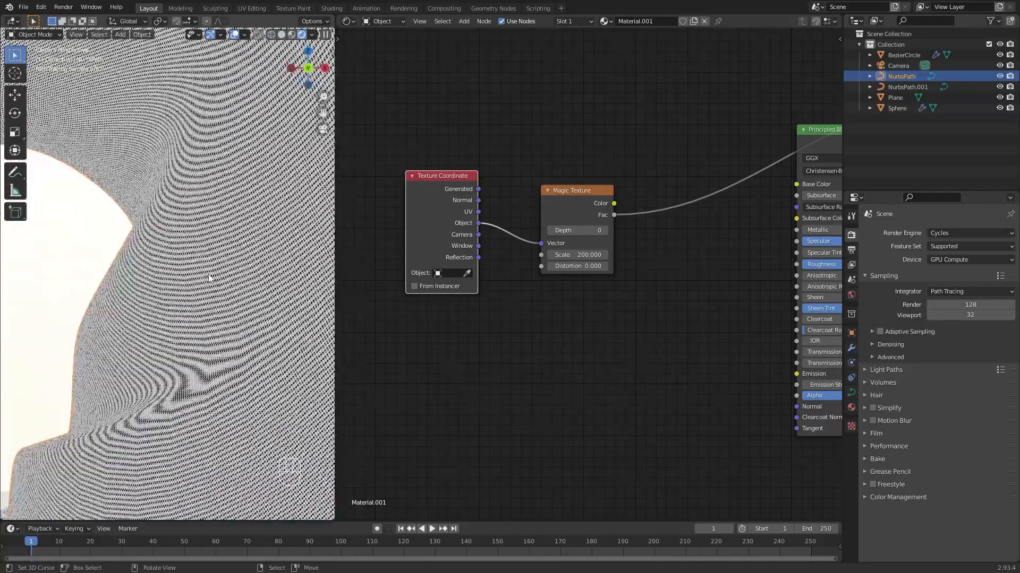
# Draw a smaller render region over the hat fabric in the zoomed-in rendered view
pyautogui.hotkey('ctrl', 'b')
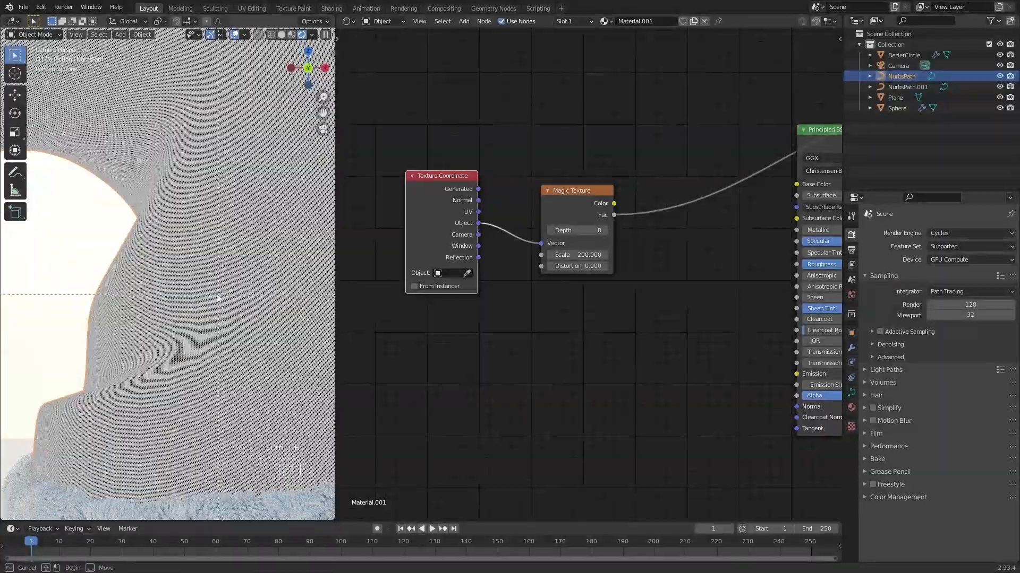
pyautogui.moveTo(202, 432); pyautogui.dragTo(311, 451)
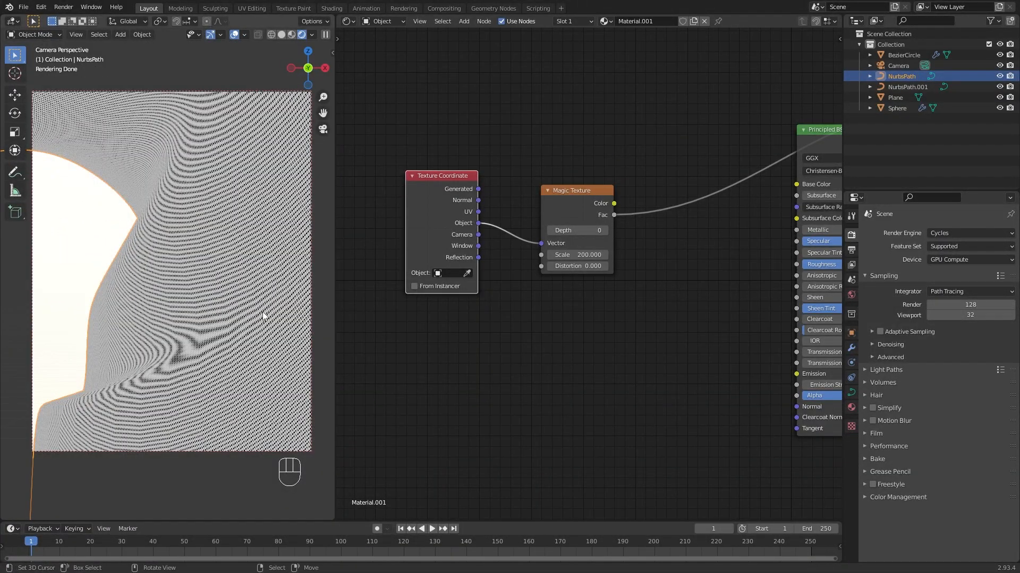
# Move the two texture nodes closer together and insert a ColorRamp node after the Magic Texture's Fac output
pyautogui.scroll(-2, 491, 353)
pyautogui.moveTo(555, 215); pyautogui.dragTo(518, 214)
pyautogui.moveTo(453, 202); pyautogui.dragTo(388, 185)
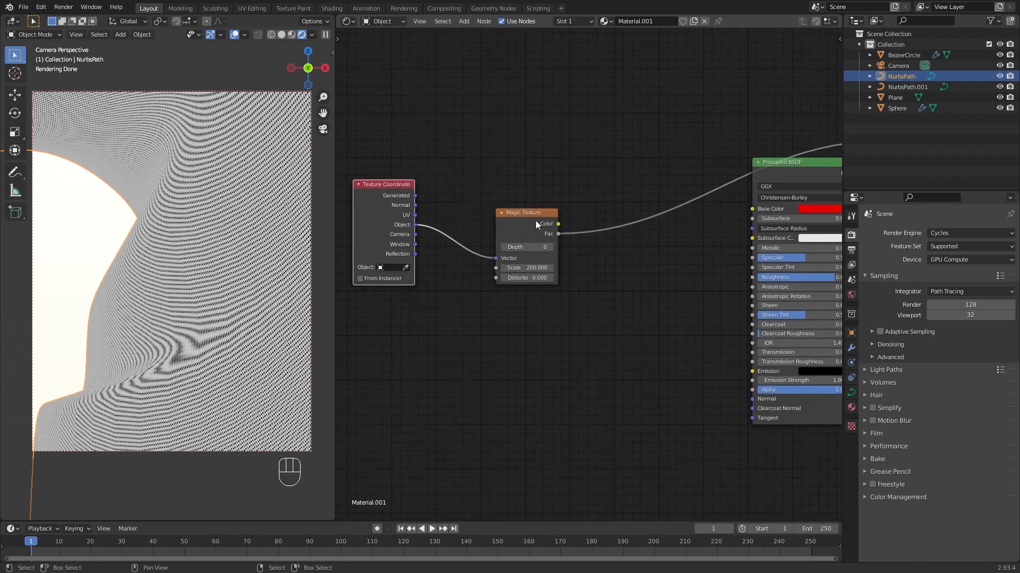
pyautogui.scroll(2, 531, 239)
pyautogui.hotkey('shift', 'a')
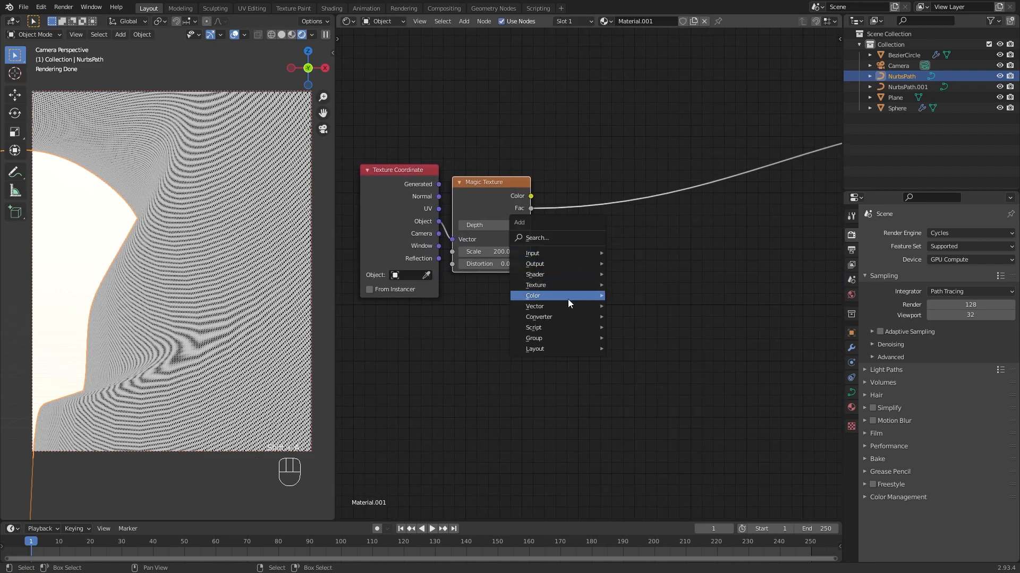
pyautogui.moveTo(565, 318)
pyautogui.click(629, 340)
pyautogui.click(578, 171)
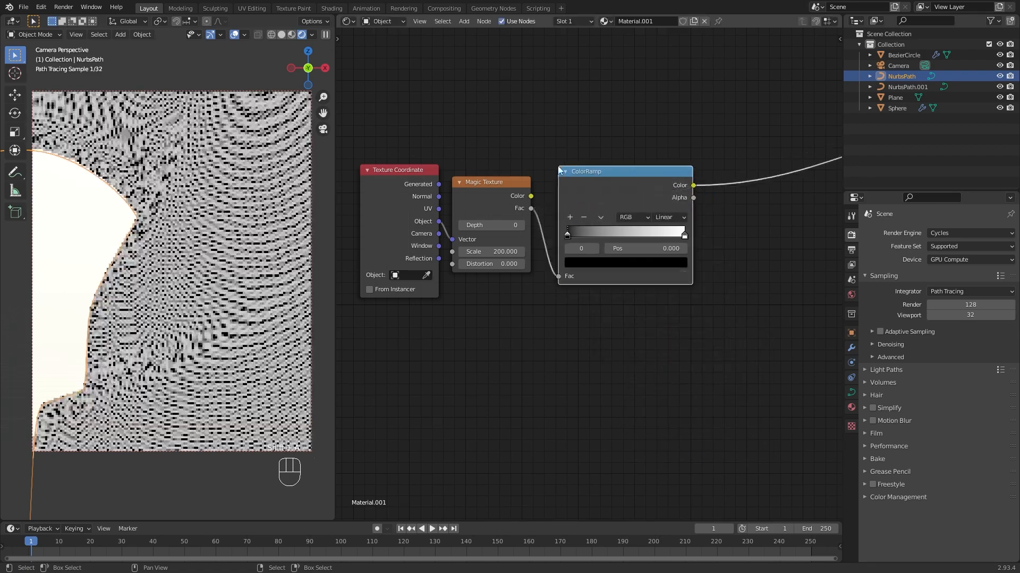
# Reposition the ColorRamp node beside the Magic Texture and set its interpolation to B-Spline
pyautogui.moveTo(674, 334); pyautogui.dragTo(633, 348, button='middle')
pyautogui.moveTo(608, 192); pyautogui.dragTo(585, 192)
pyautogui.moveTo(728, 243); pyautogui.dragTo(705, 244, button='middle')
pyautogui.click(603, 230)
pyautogui.click(604, 295)
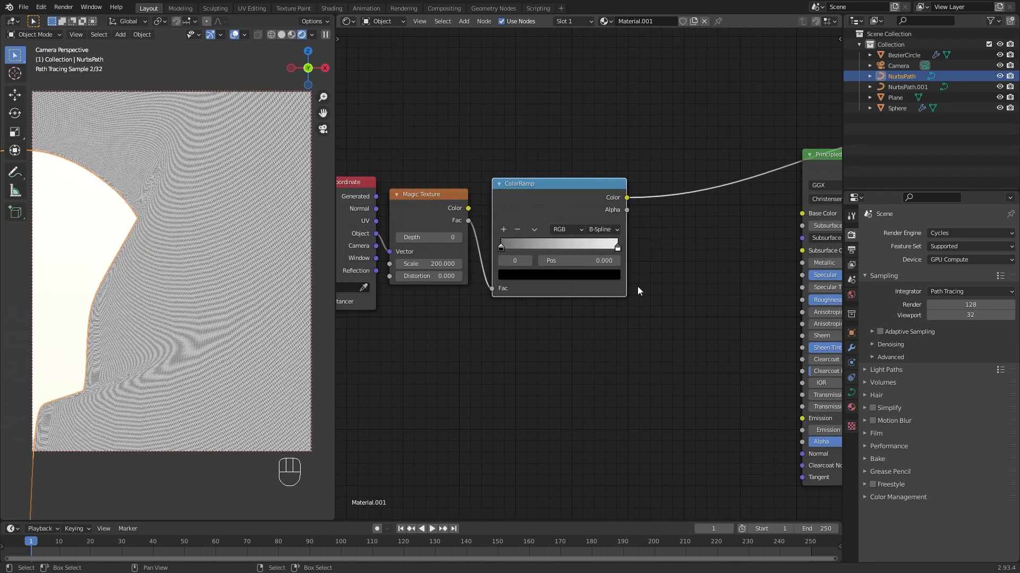
# Darken the ColorRamp's white end stop to a value of 0.034
pyautogui.click(617, 274)
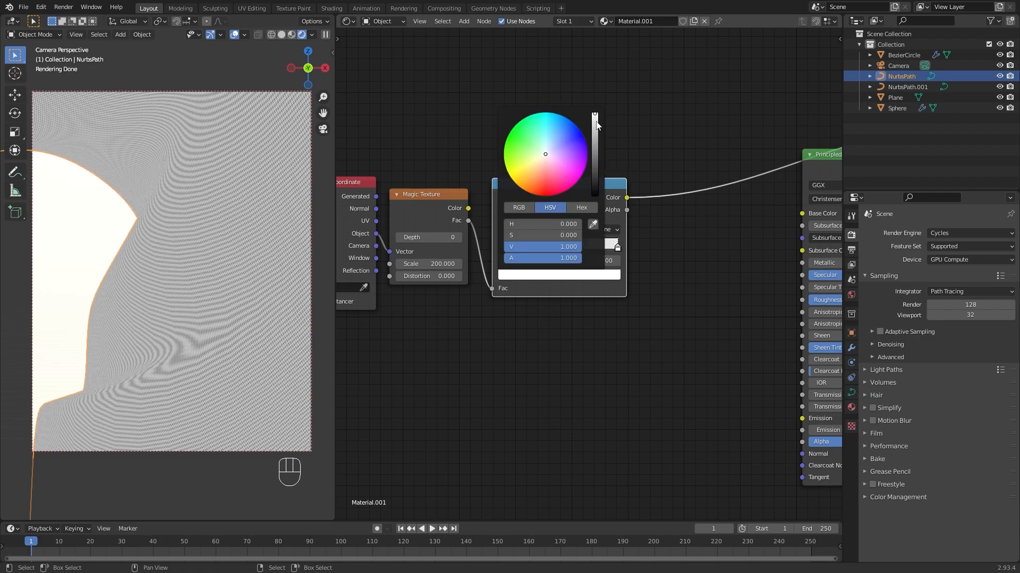
pyautogui.moveTo(598, 127); pyautogui.dragTo(596, 195)
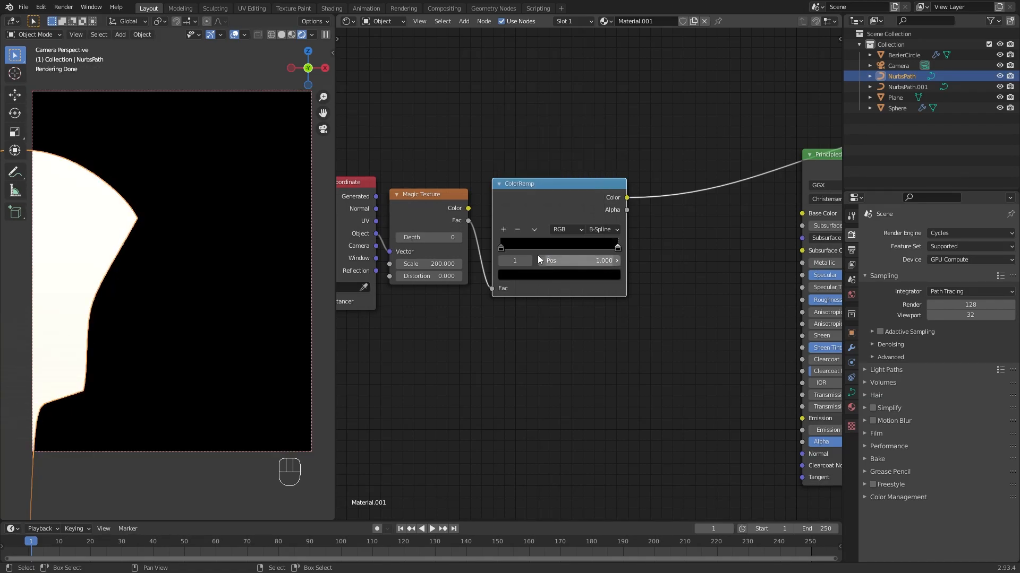
pyautogui.click(524, 276)
pyautogui.click(567, 246)
pyautogui.write('.034')
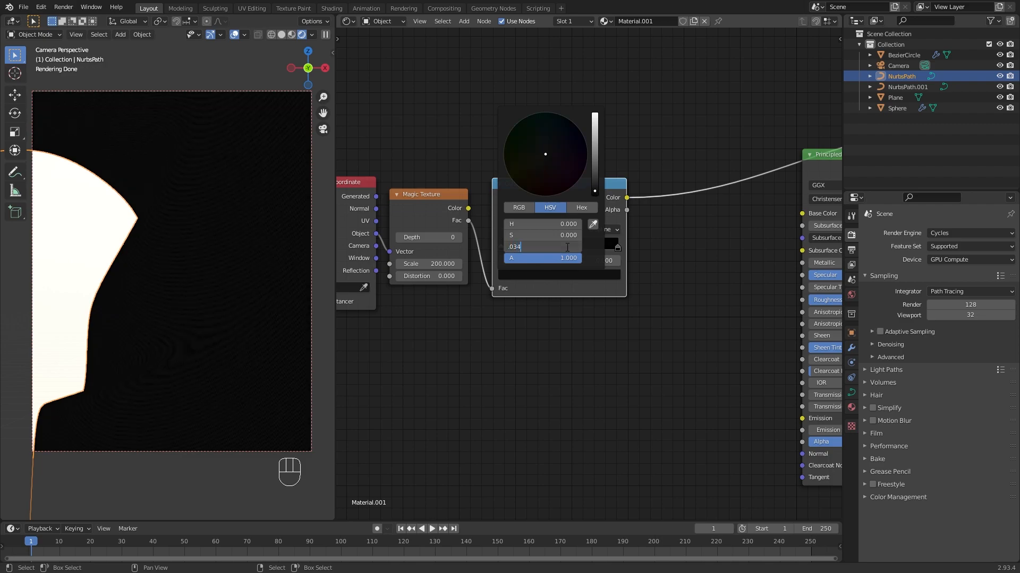
pyautogui.press('Return')
# Insert a Bump node after the ColorRamp and connect the ColorRamp's Color output to the Bump's Height input
pyautogui.moveTo(568, 372); pyautogui.dragTo(619, 386, button='middle')
pyautogui.moveTo(394, 254); pyautogui.dragTo(386, 254)
pyautogui.click(584, 212)
pyautogui.moveTo(701, 261); pyautogui.dragTo(683, 244, button='middle')
pyautogui.scroll(-3, 696, 243)
pyautogui.hotkey('shift', 'a')
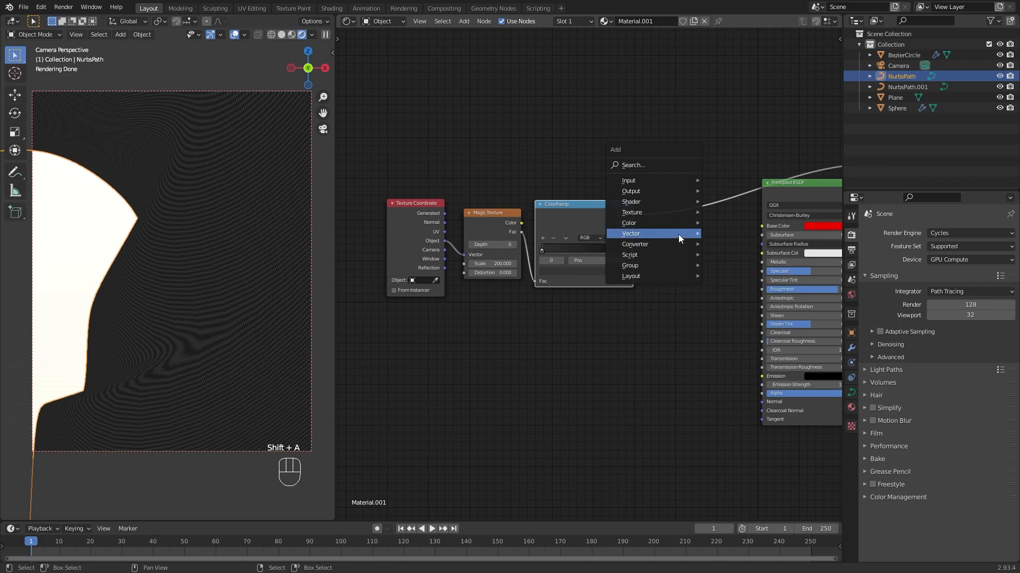
pyautogui.moveTo(677, 234)
pyautogui.click(721, 245)
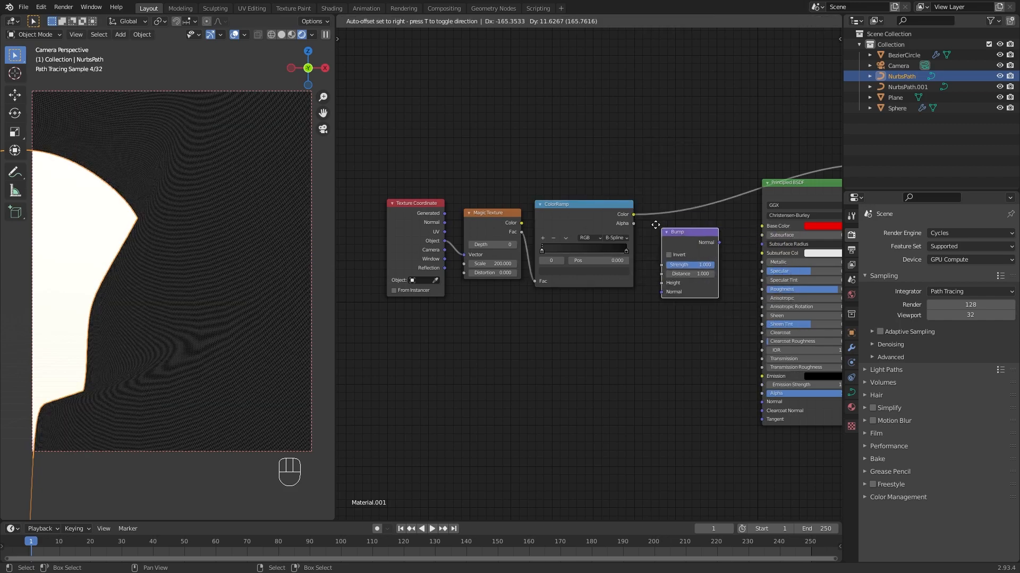
pyautogui.click(660, 196)
pyautogui.moveTo(667, 263); pyautogui.dragTo(666, 254)
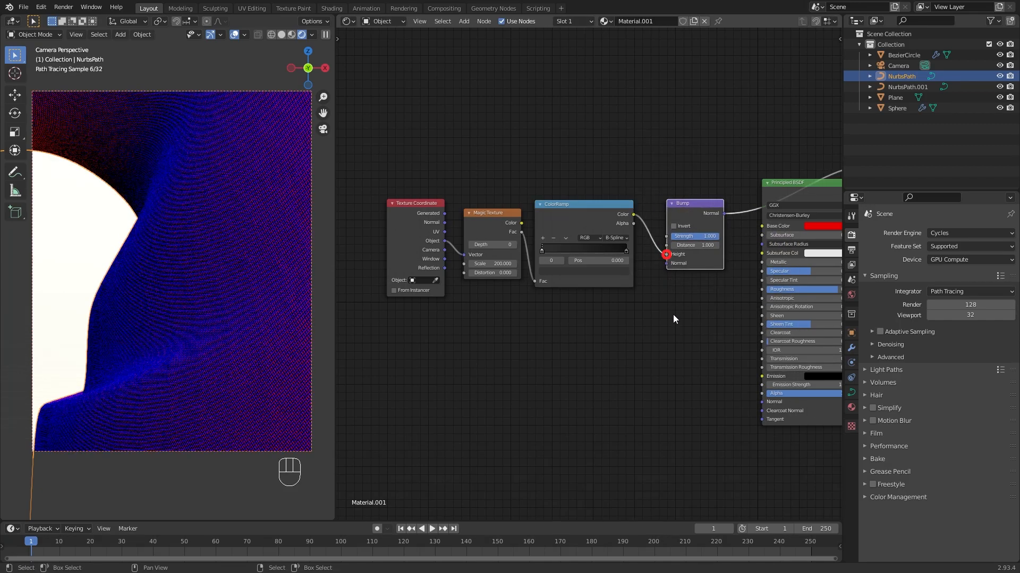
# Shift the Texture Coordinate, Magic Texture and ColorRamp nodes away from the Principled BSDF and lower the Bump node
pyautogui.moveTo(517, 314); pyautogui.dragTo(535, 314, button='middle')
pyautogui.moveTo(450, 241); pyautogui.dragTo(386, 228)
pyautogui.moveTo(512, 226); pyautogui.dragTo(442, 226)
pyautogui.moveTo(622, 228); pyautogui.dragTo(554, 229)
pyautogui.moveTo(685, 213); pyautogui.dragTo(588, 236, button='middle')
pyautogui.moveTo(610, 234); pyautogui.dragTo(536, 281)
# Set the Bump node's Strength to 0.5 and its Distance to 0.5
pyautogui.scroll(6, 541, 323)
pyautogui.moveTo(571, 324); pyautogui.dragTo(601, 305, button='middle')
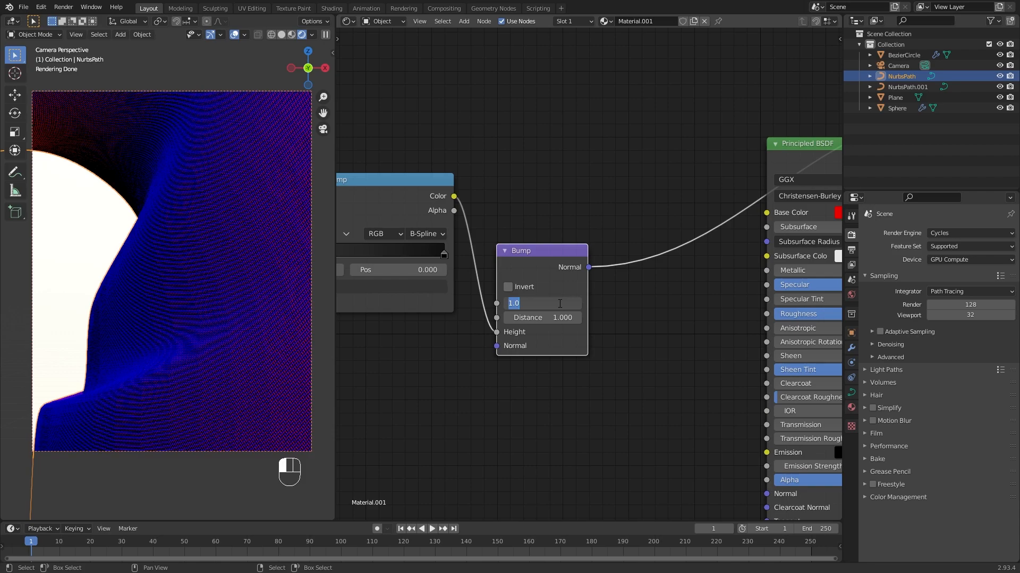
pyautogui.press('Return')
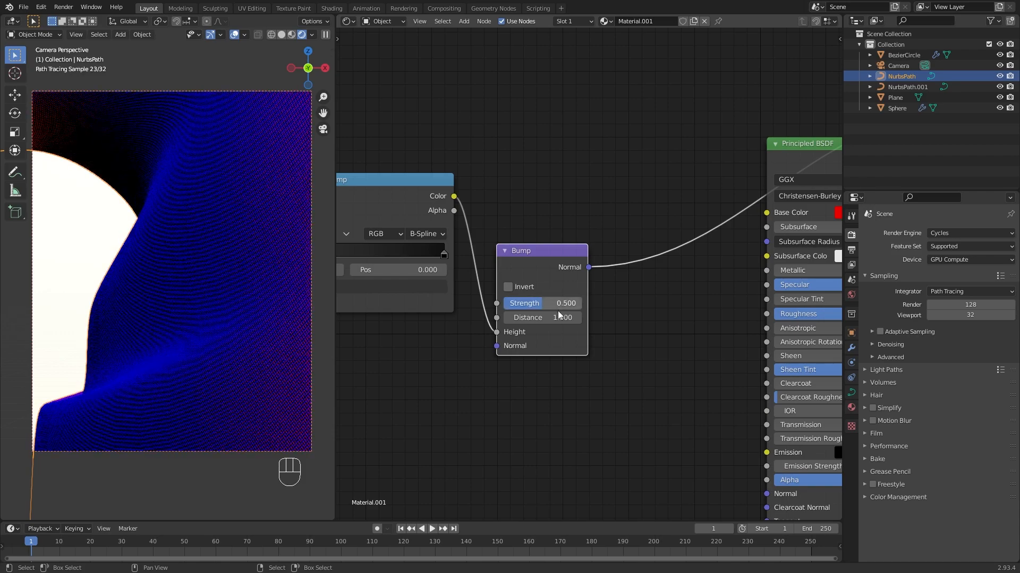
pyautogui.doubleClick(559, 313)
pyautogui.write('.5')
pyautogui.press('Return')
# Route the Principled BSDF back to the Material Output and connect the Bump's Normal output to the shader's Normal input
pyautogui.moveTo(647, 304); pyautogui.dragTo(568, 218, button='middle')
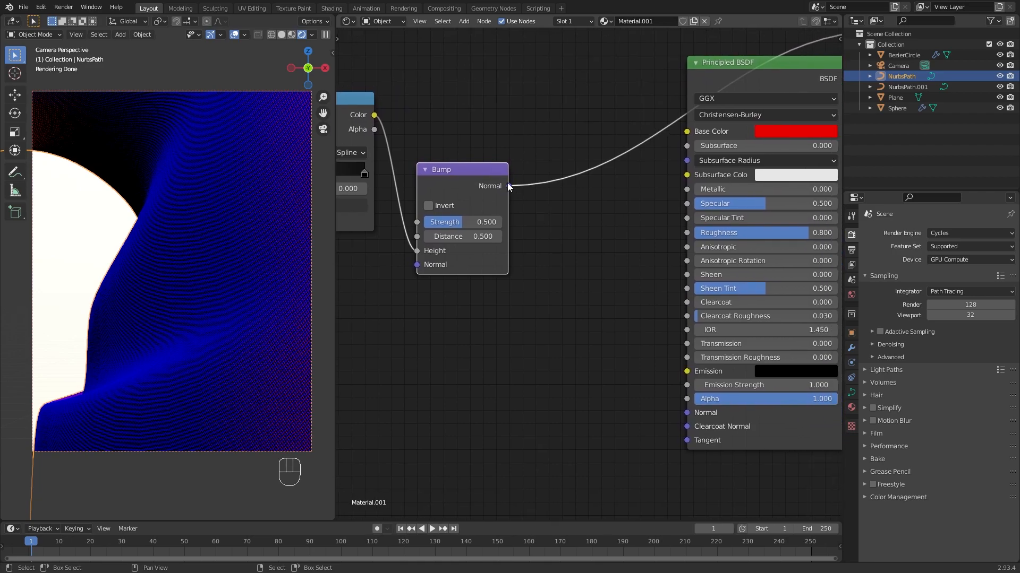
pyautogui.keyDown('ctrl'); pyautogui.keyDown('shift'); pyautogui.click(714, 78); pyautogui.keyUp('shift'); pyautogui.keyUp('ctrl')
pyautogui.moveTo(595, 268); pyautogui.dragTo(546, 274, button='middle')
pyautogui.moveTo(434, 192); pyautogui.dragTo(611, 419)
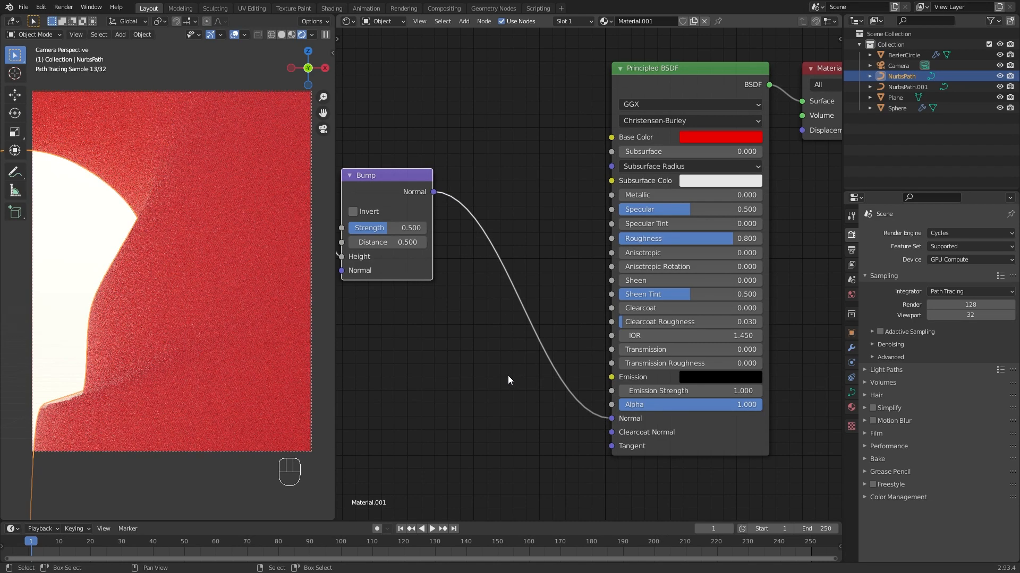
# Draw a render region over the inner curve of the hat and examine the bumped fabric up close
pyautogui.hotkey('ctrl', 'b')
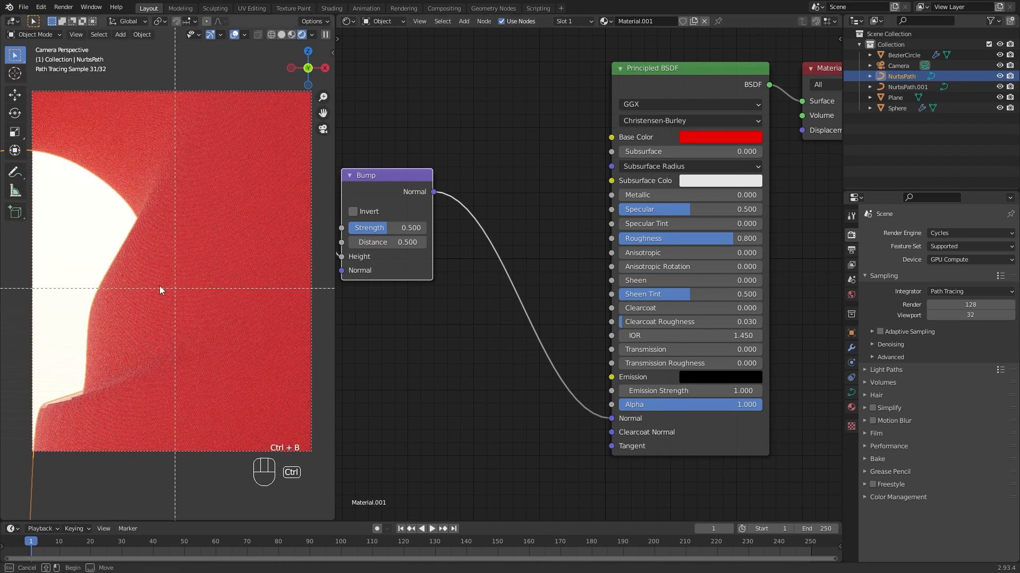
pyautogui.moveTo(80, 250); pyautogui.dragTo(240, 378)
pyautogui.scroll(3, 196, 333)
pyautogui.moveTo(196, 333)
pyautogui.keyDown('shift'); pyautogui.mouseDown(button='middle')
pyautogui.moveTo(219, 291)
pyautogui.moveTo(216, 257)
pyautogui.mouseUp(button='middle'); pyautogui.keyUp('shift')
pyautogui.scroll(-4, 215, 257)
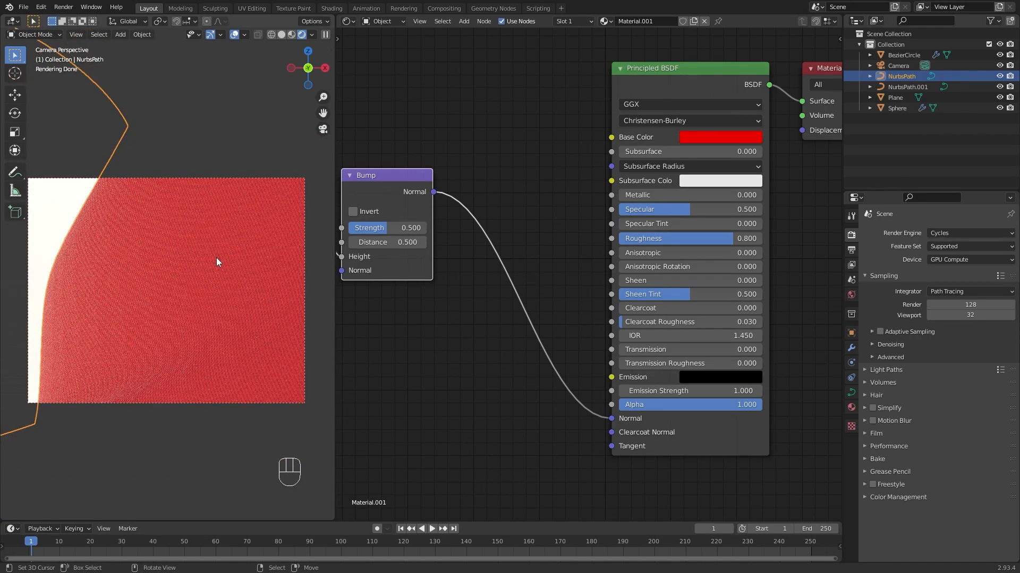
# Draw a render region over the hat's outer curve and inspect the weave there
pyautogui.scroll(-8, 215, 257)
pyautogui.hotkey('ctrl', 'b')
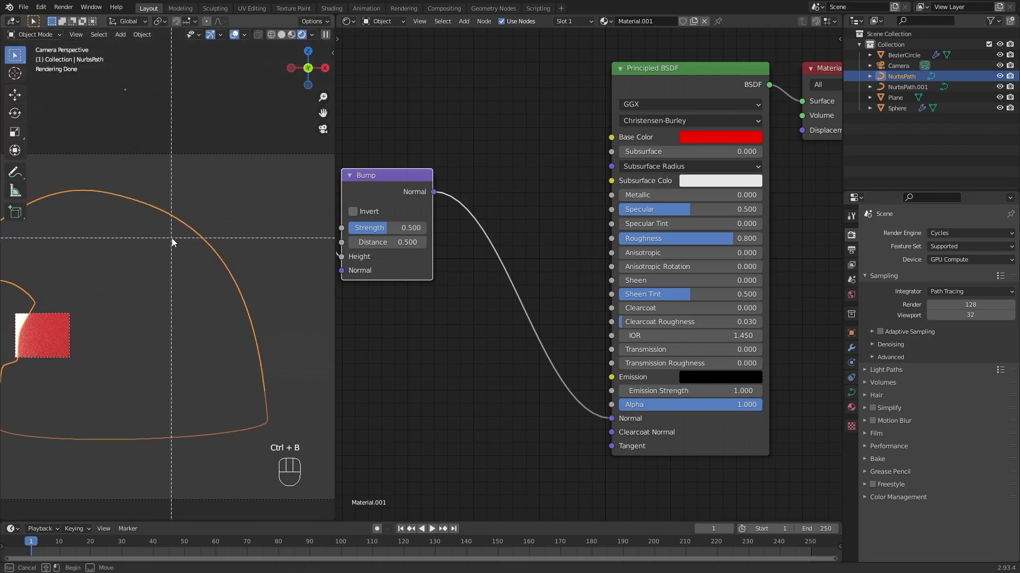
pyautogui.moveTo(171, 238); pyautogui.dragTo(247, 361)
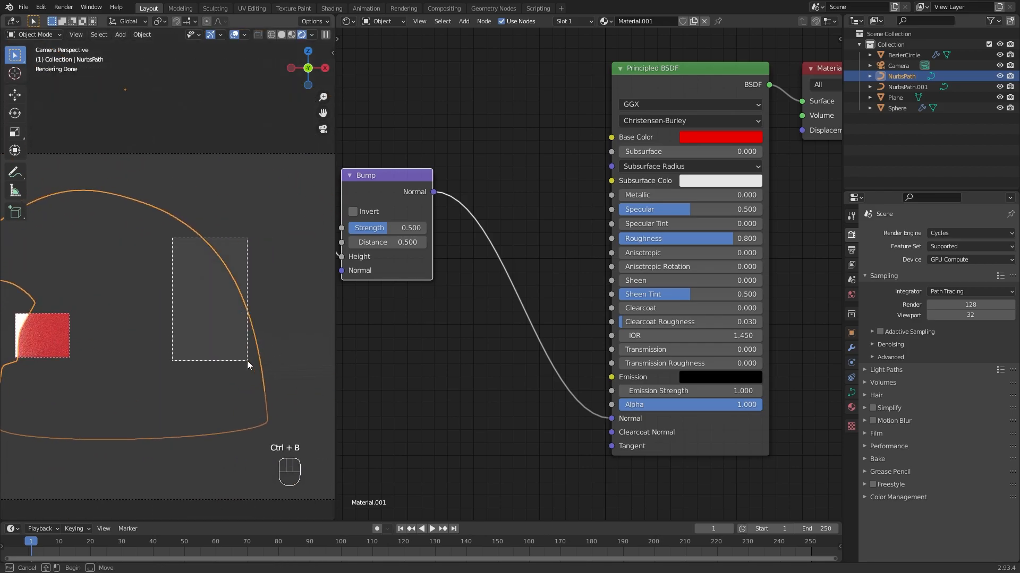
pyautogui.scroll(6, 289, 289)
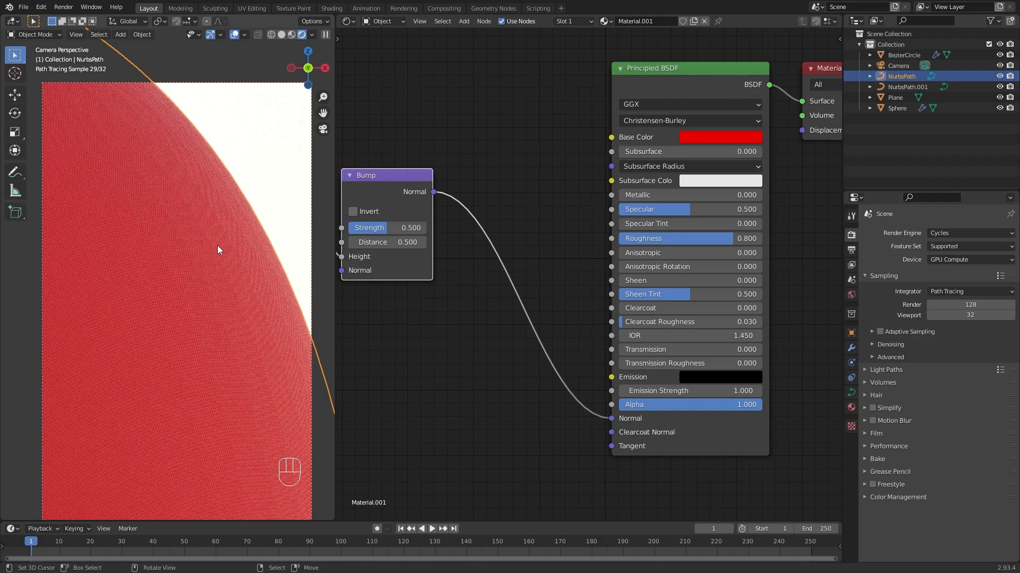
pyautogui.hotkey('ctrl', 'alt', 'b')
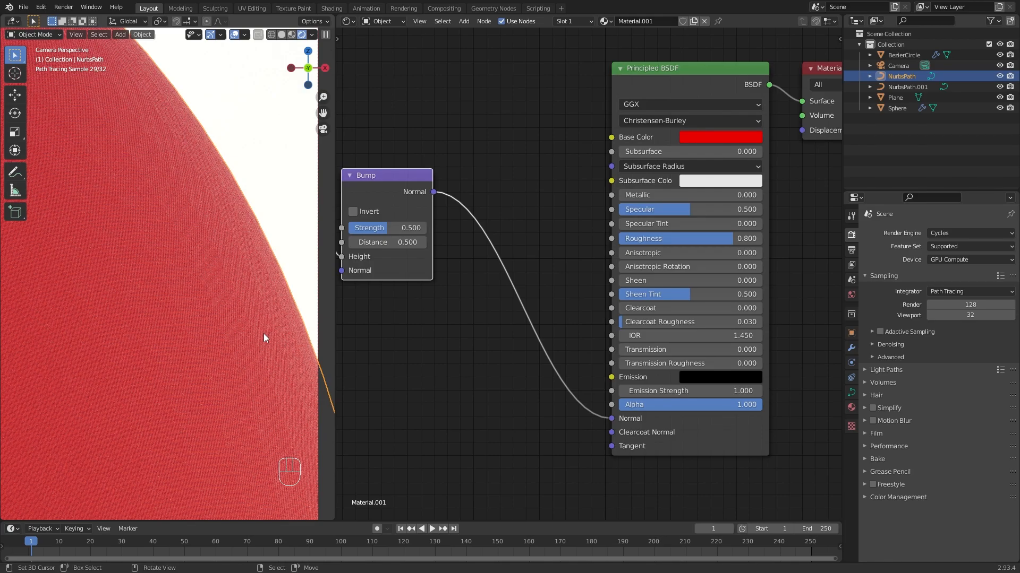
# Draw a render region around the entire hat to view the whole fabric in the rendered preview
pyautogui.scroll(-6, 264, 333)
pyautogui.hotkey('ctrl', 'b')
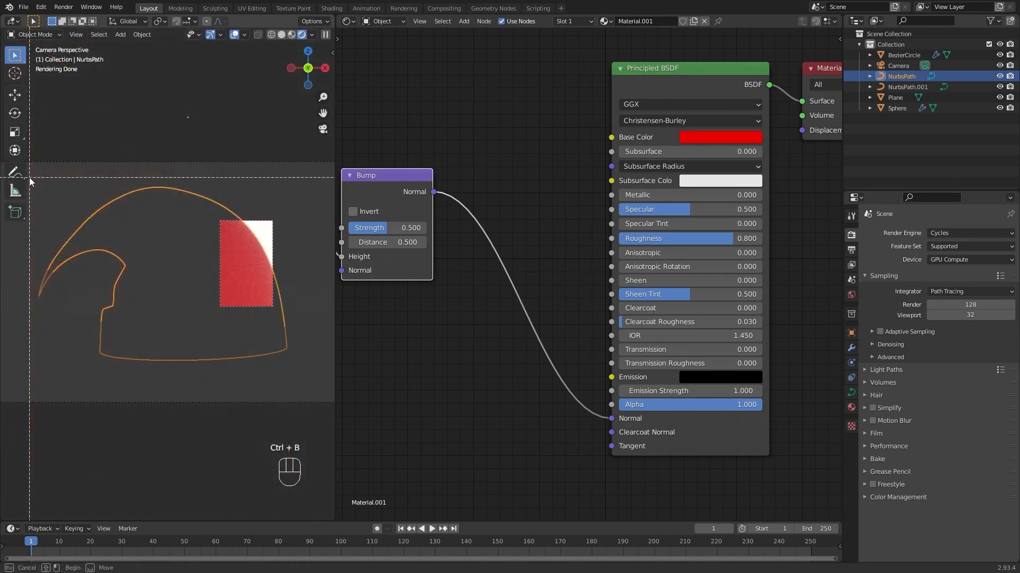
pyautogui.moveTo(30, 178); pyautogui.dragTo(310, 381)
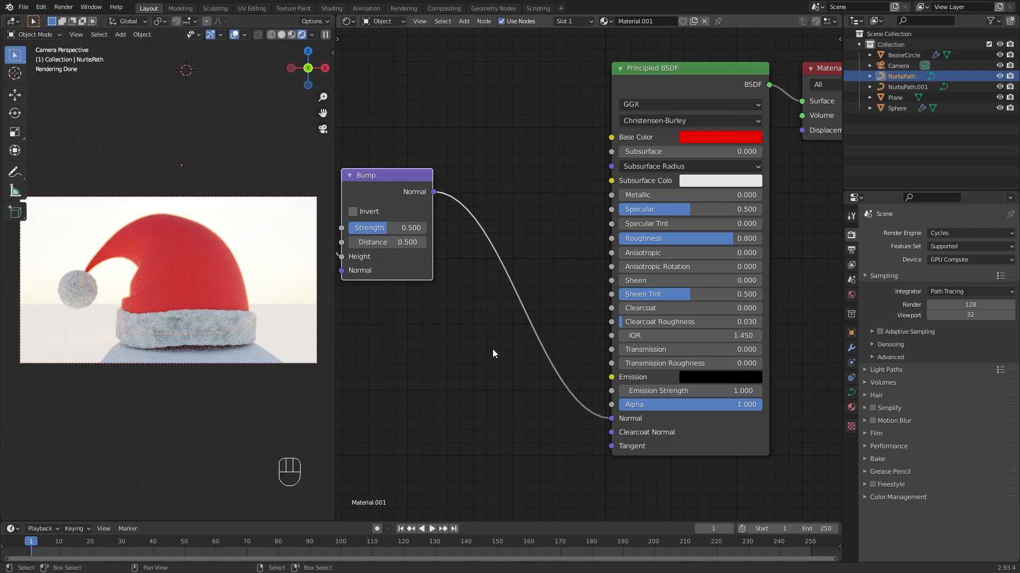
# Move the Bump, ColorRamp, Magic Texture and Texture Coordinate nodes down in line with the Principled BSDF's Normal input
pyautogui.scroll(-3, 492, 349)
pyautogui.moveTo(492, 349); pyautogui.dragTo(576, 398, button='middle')
pyautogui.moveTo(514, 269); pyautogui.dragTo(603, 301)
pyautogui.moveTo(604, 300); pyautogui.dragTo(648, 292, button='middle')
pyautogui.moveTo(647, 291); pyautogui.dragTo(673, 388)
pyautogui.moveTo(673, 388); pyautogui.dragTo(700, 343, button='middle')
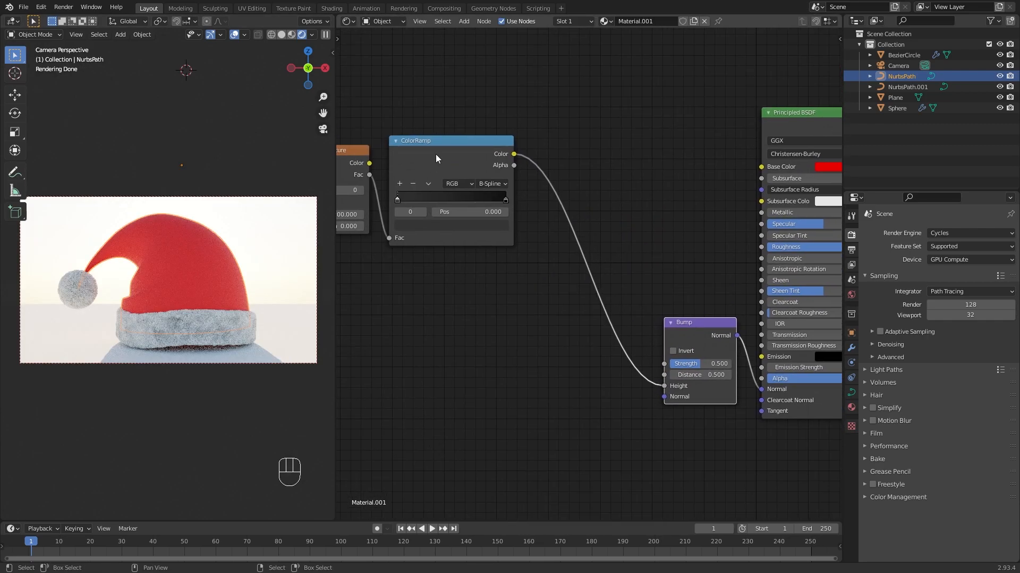
pyautogui.moveTo(439, 142); pyautogui.dragTo(527, 278)
pyautogui.moveTo(522, 273); pyautogui.dragTo(620, 246, button='middle')
pyautogui.moveTo(429, 149); pyautogui.dragTo(515, 285)
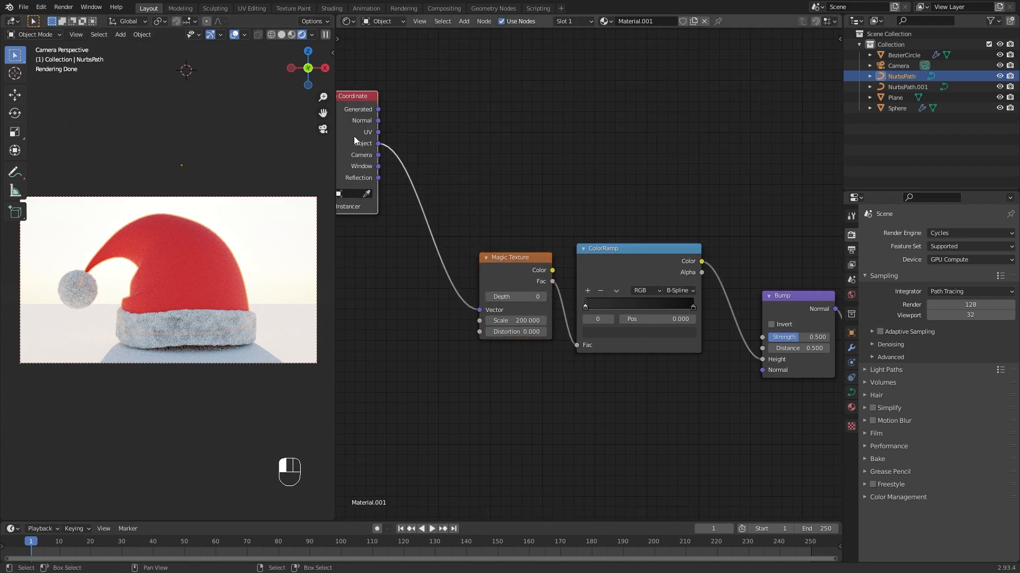
pyautogui.moveTo(352, 135); pyautogui.dragTo(434, 279)
# Tighten the spacing between the Texture Coordinate, Magic Texture, ColorRamp and Bump nodes into a compact row
pyautogui.scroll(-2, 579, 269)
pyautogui.moveTo(727, 263); pyautogui.dragTo(629, 274, button='middle')
pyautogui.moveTo(631, 302); pyautogui.dragTo(634, 304)
pyautogui.moveTo(500, 266); pyautogui.dragTo(535, 290)
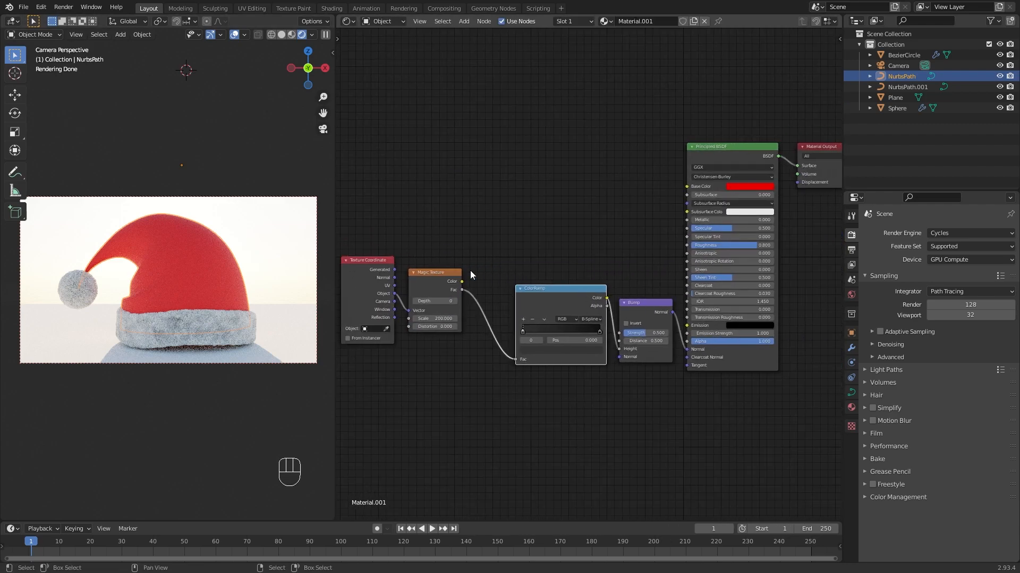
pyautogui.moveTo(428, 273); pyautogui.dragTo(458, 295)
pyautogui.moveTo(358, 262); pyautogui.dragTo(392, 282)
pyautogui.moveTo(489, 279); pyautogui.dragTo(483, 281, button='middle')
pyautogui.moveTo(617, 275); pyautogui.dragTo(602, 275, button='middle')
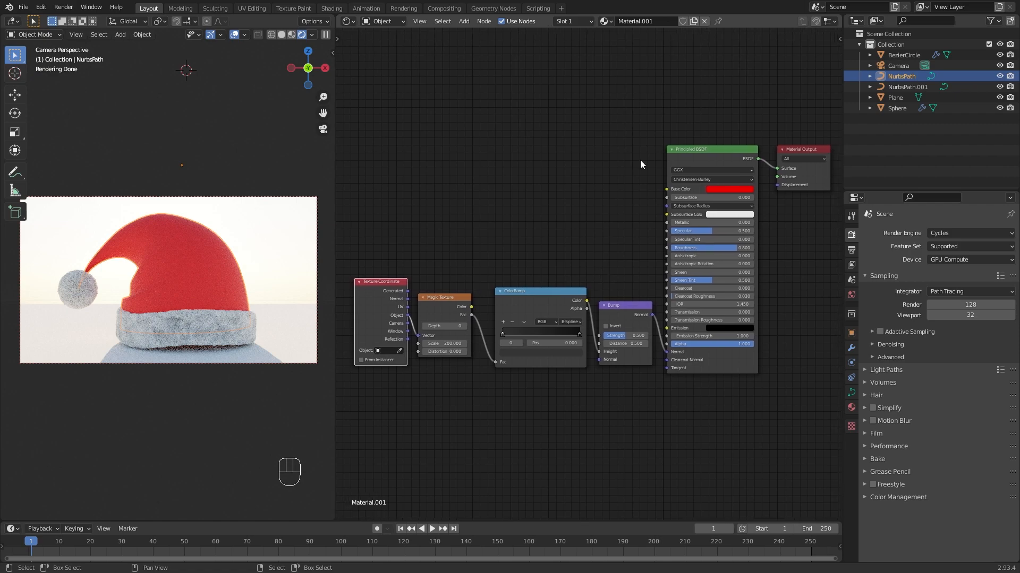
# Rename the material as Red Fabric and close the shader editor so the 3D view fills the workspace
pyautogui.moveTo(642, 142); pyautogui.dragTo(642, 151, button='middle')
pyautogui.write('Red Fabric')
pyautogui.press('Return')
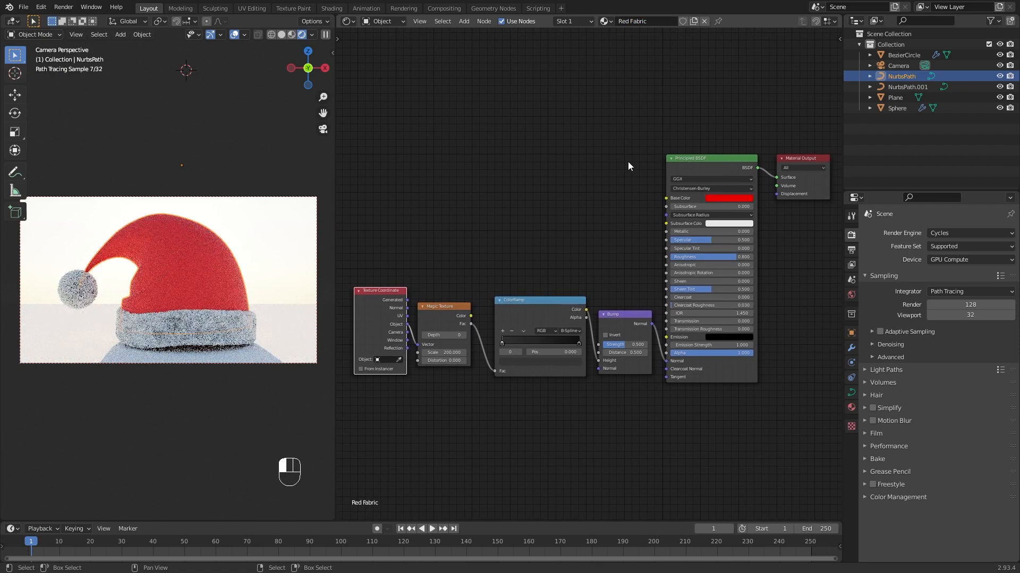
pyautogui.moveTo(333, 18); pyautogui.dragTo(349, 17)
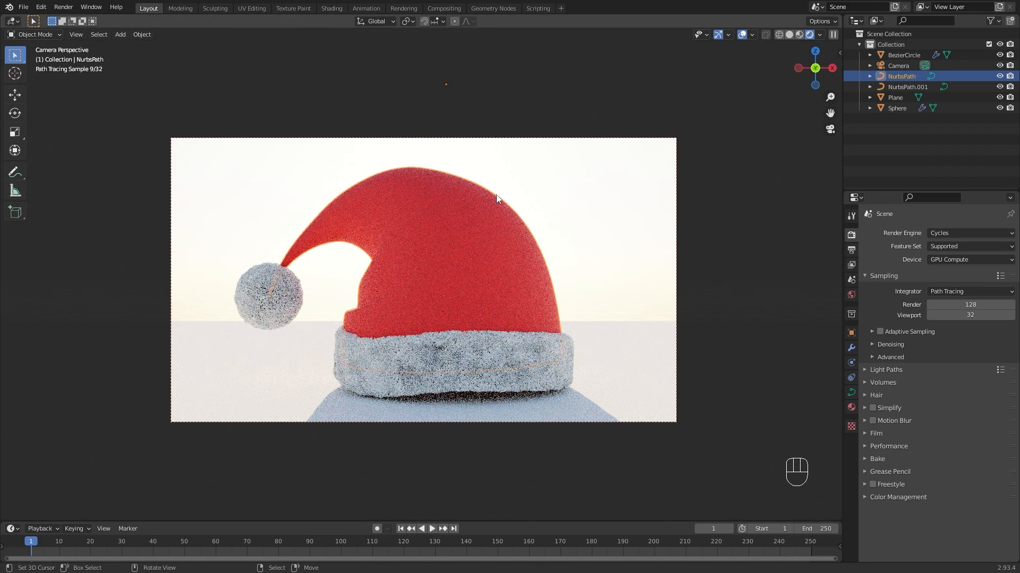
# Draw a render region over the hat's outer edge in the enlarged view and examine the fabric close up
pyautogui.hotkey('ctrl', 'b')
pyautogui.moveTo(489, 207); pyautogui.dragTo(583, 336)
pyautogui.scroll(6, 603, 302)
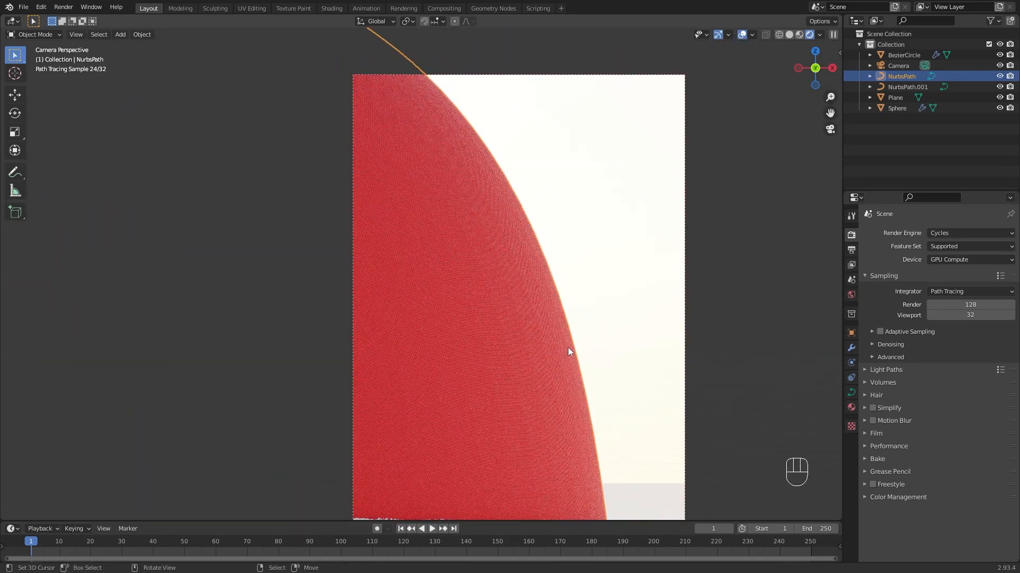
pyautogui.scroll(2, 602, 325)
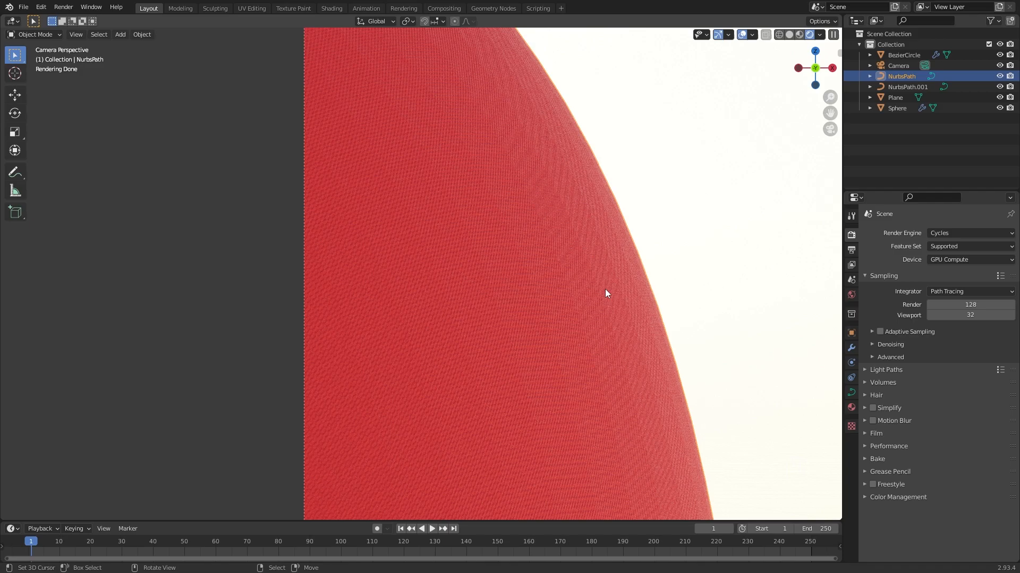
# Add a Subdivision Surface modifier to the red hat body
pyautogui.hotkey('ctrl', '1')
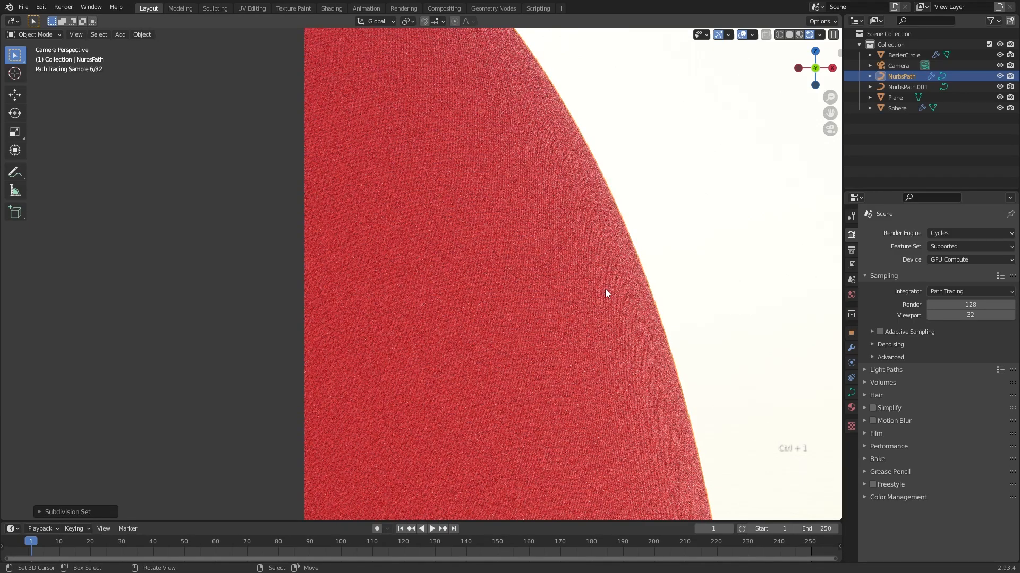
pyautogui.click(851, 347)
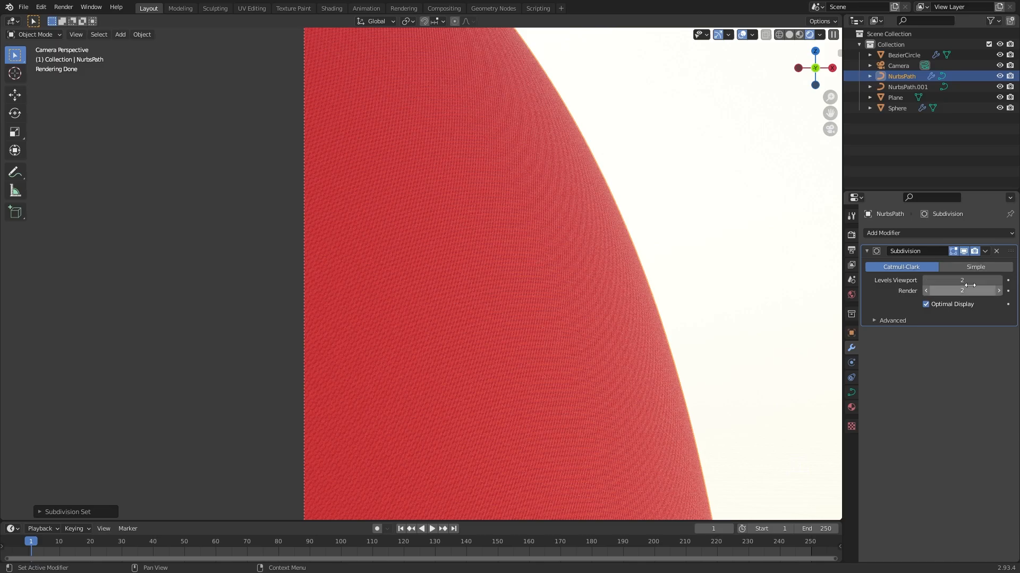
pyautogui.click(995, 251)
pyautogui.click(964, 234)
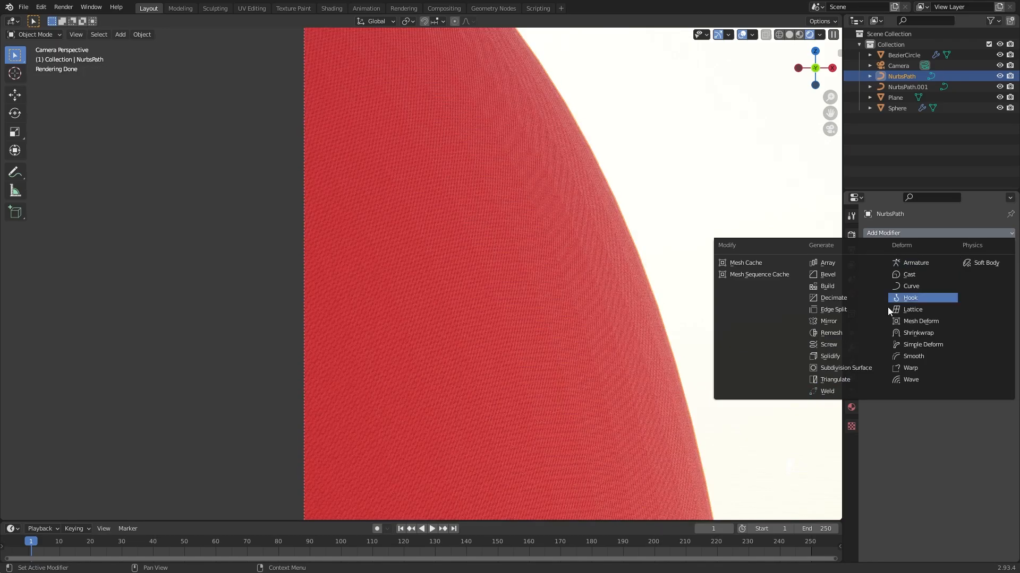
pyautogui.click(861, 369)
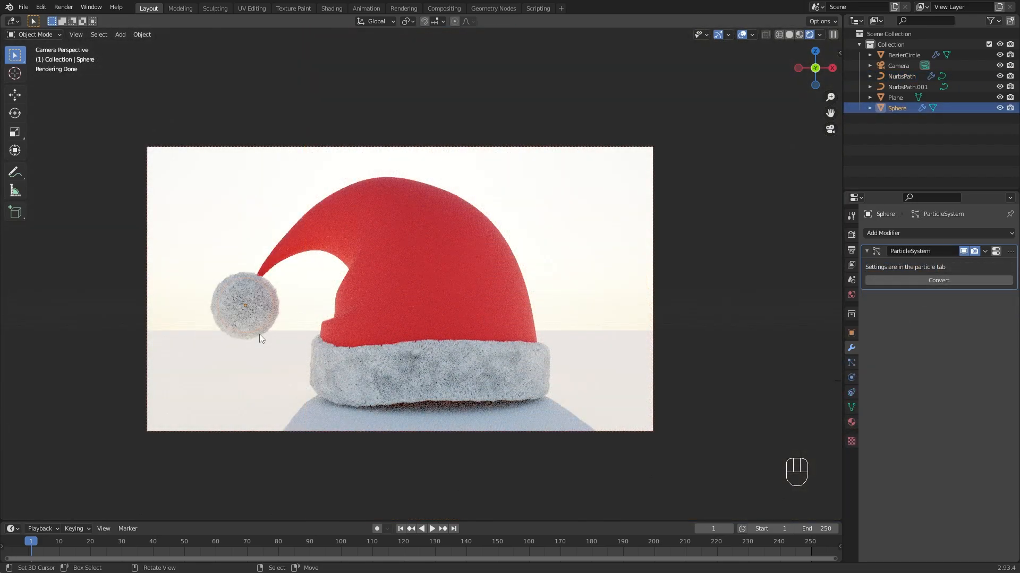
# Draw a render region around the pom-pom and examine its fur close up
pyautogui.hotkey('ctrl', 'b')
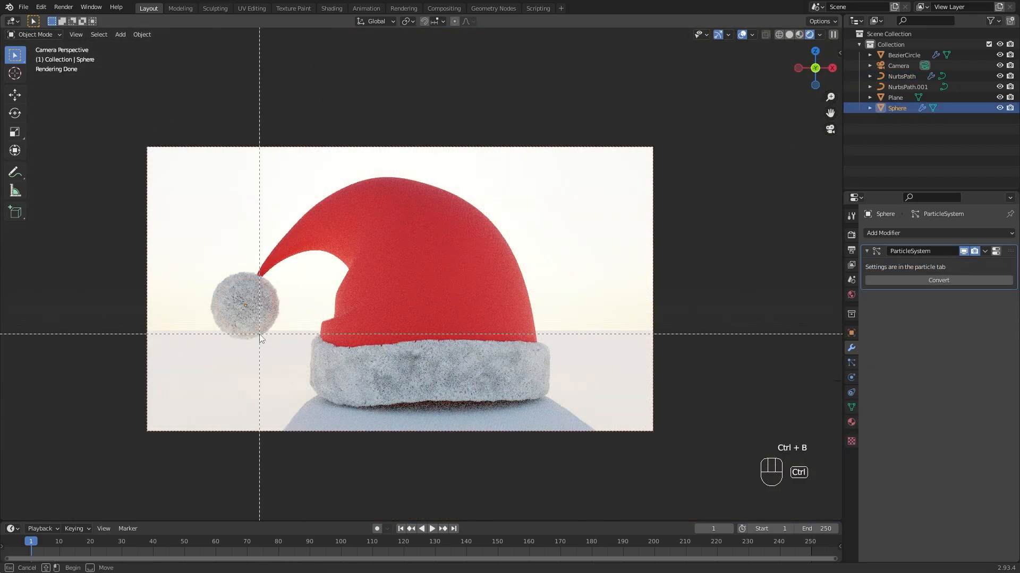
pyautogui.moveTo(292, 345); pyautogui.dragTo(284, 346)
pyautogui.keyDown('shift'); pyautogui.moveTo(297, 330); pyautogui.dragTo(454, 308, button='middle'); pyautogui.keyUp('shift')
pyautogui.scroll(7, 524, 286)
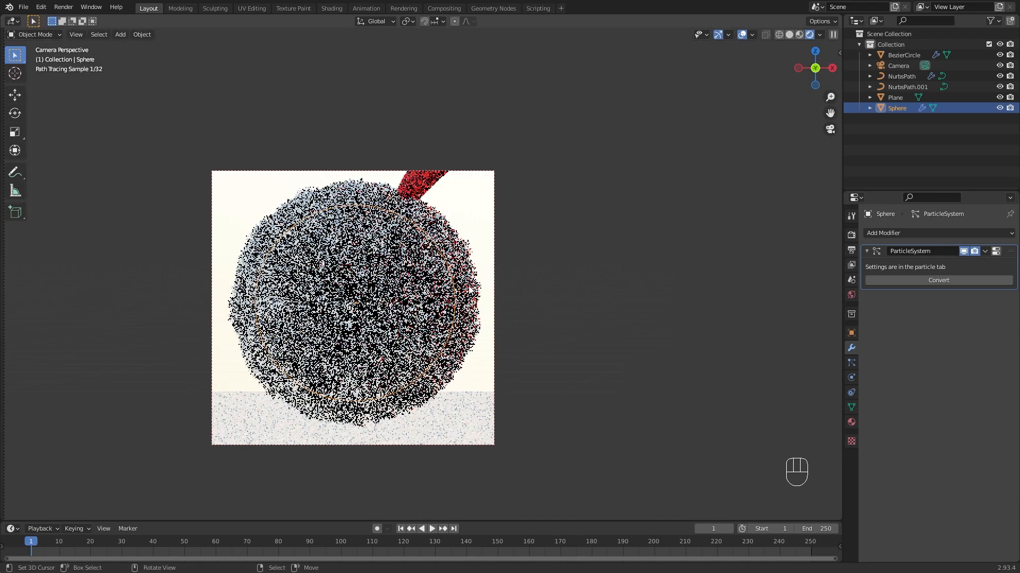
pyautogui.scroll(1, 485, 291)
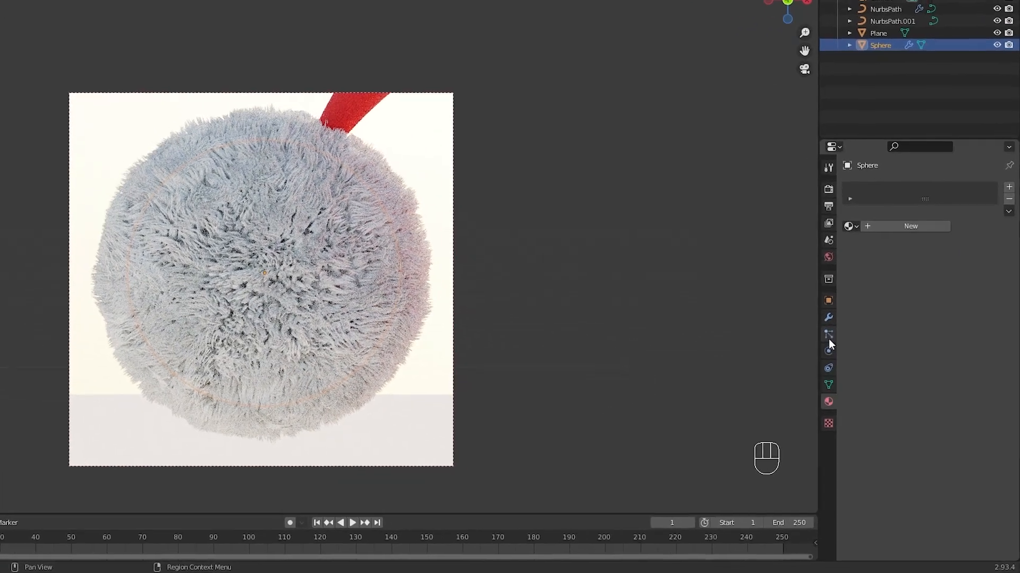
# Turn off the viewport and render display of the pom-pom's hair particle system
pyautogui.click(851, 362)
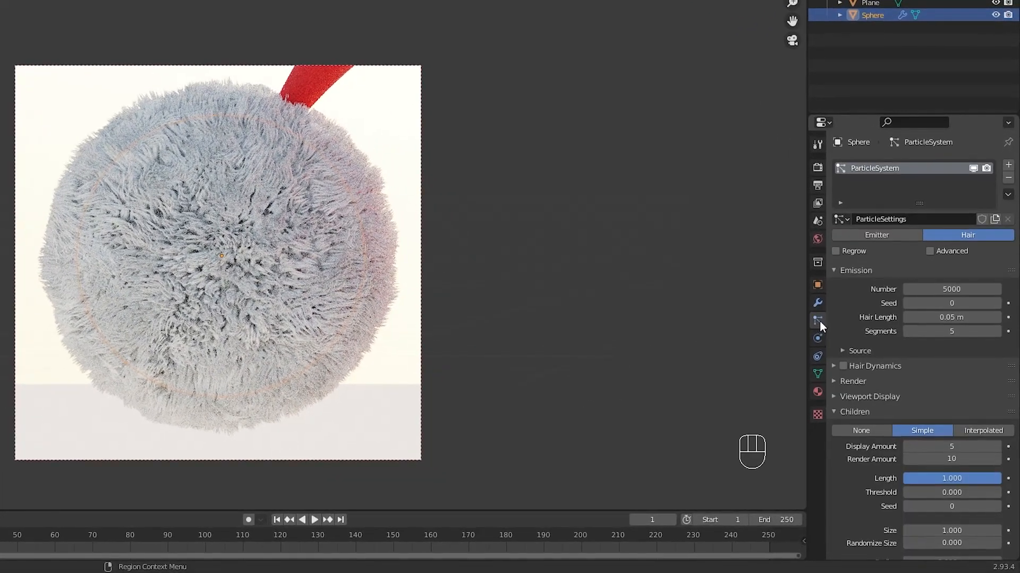
pyautogui.click(974, 169)
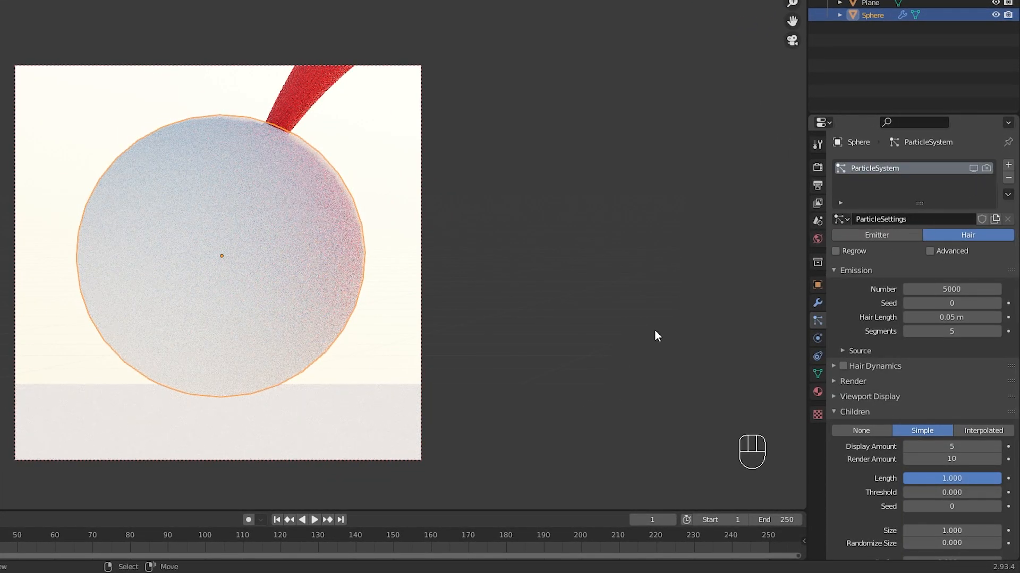
# Create a material named White Surface on the pom-pom sphere with a pure white base color of value 1.000
pyautogui.click(818, 393)
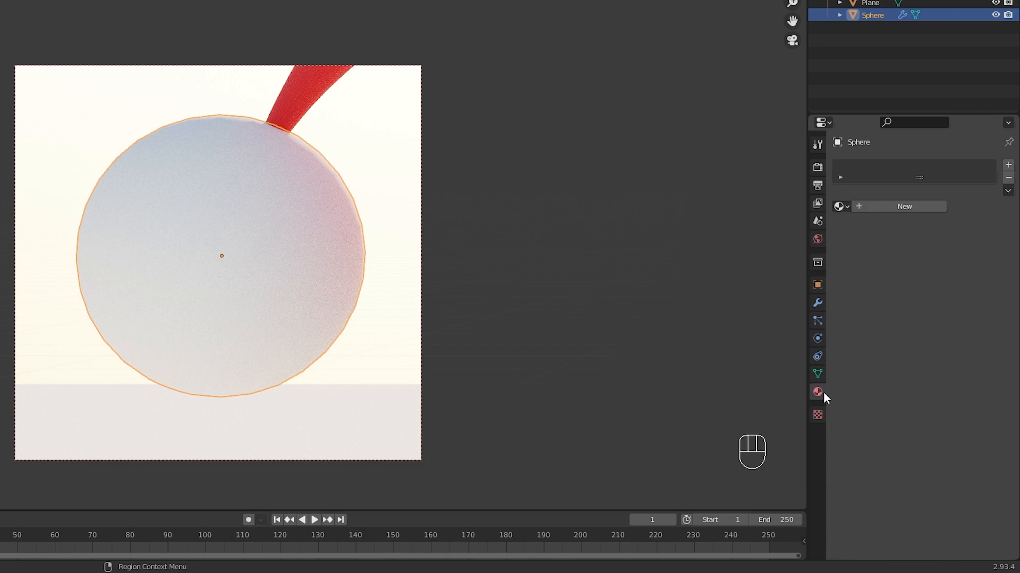
pyautogui.click(903, 207)
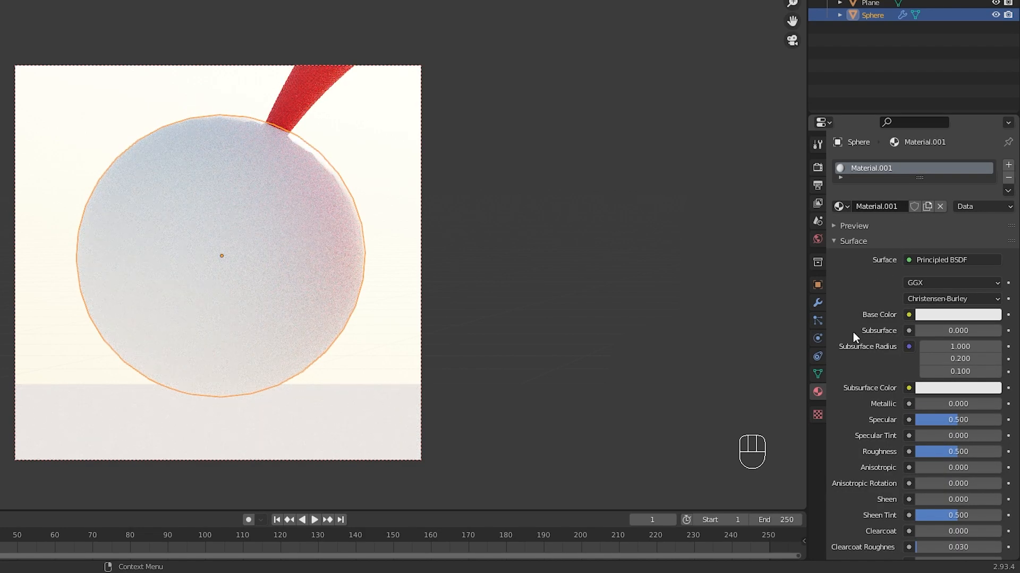
pyautogui.click(959, 315)
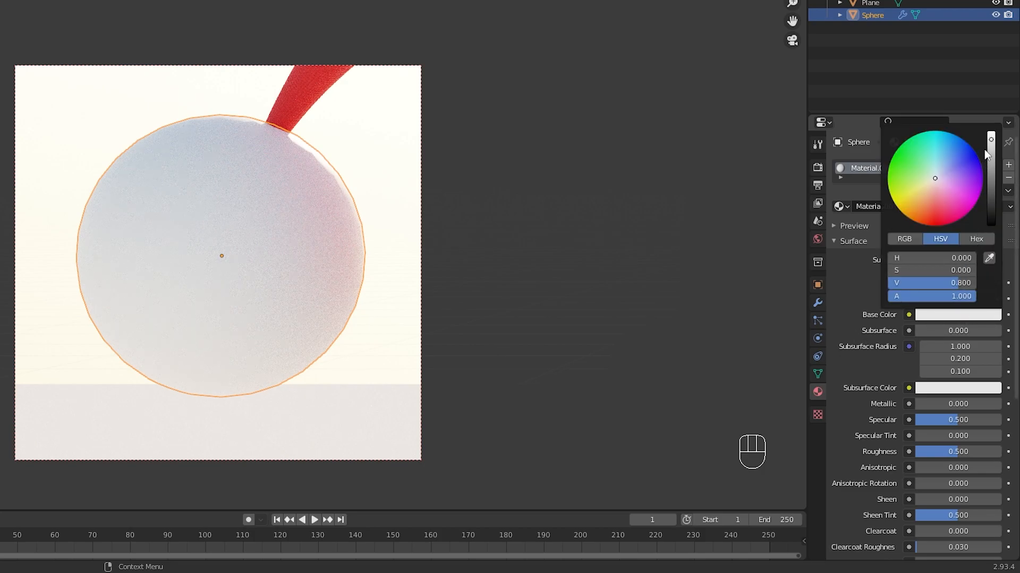
pyautogui.moveTo(991, 143); pyautogui.dragTo(991, 137)
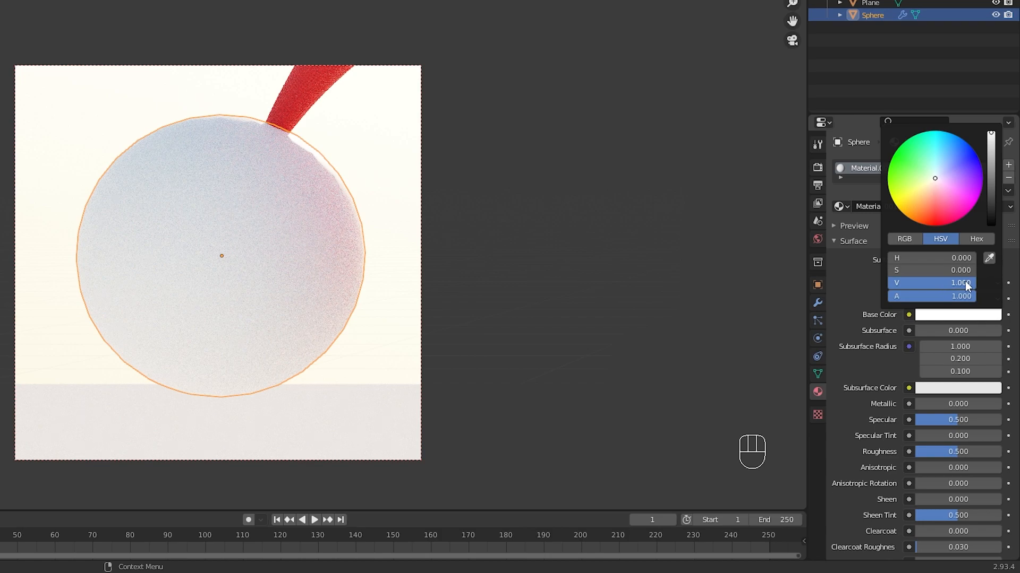
pyautogui.doubleClick(880, 207)
pyautogui.write('White Sur')
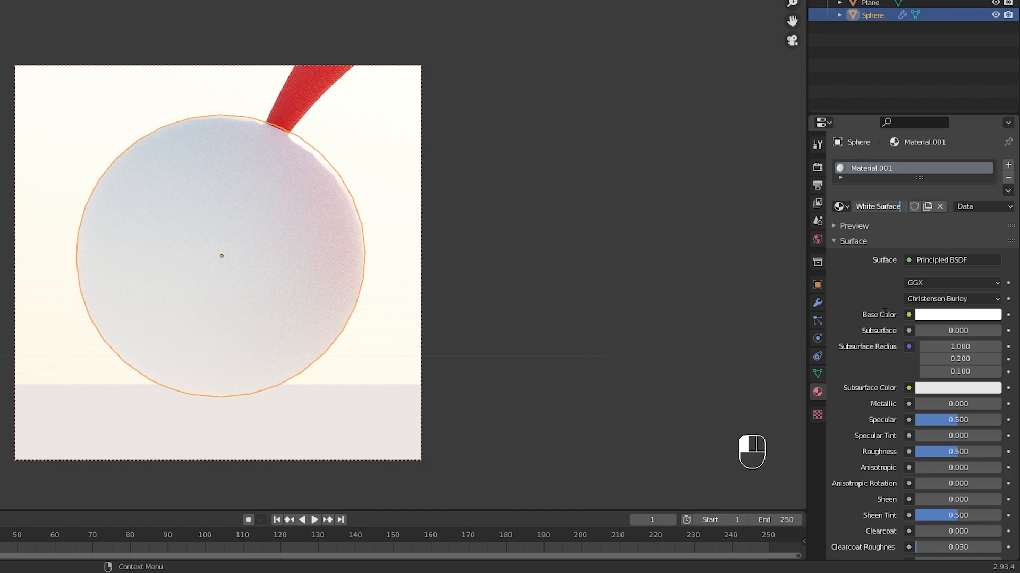
pyautogui.write('face')
pyautogui.press('Return')
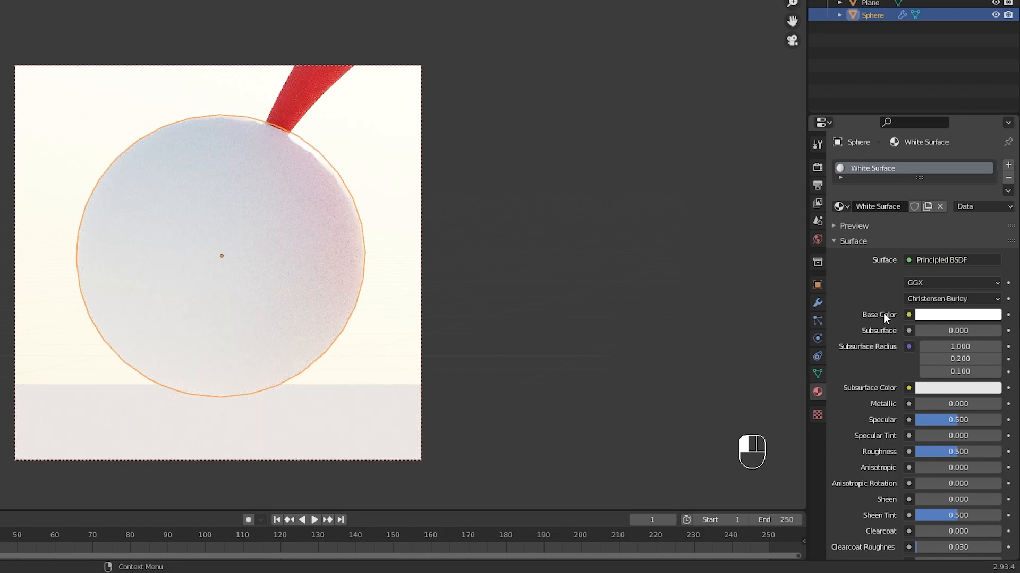
# Add a second material slot to the pom-pom with a new material named Hair that uses the Principled Hair BSDF
pyautogui.moveTo(919, 177); pyautogui.dragTo(918, 217)
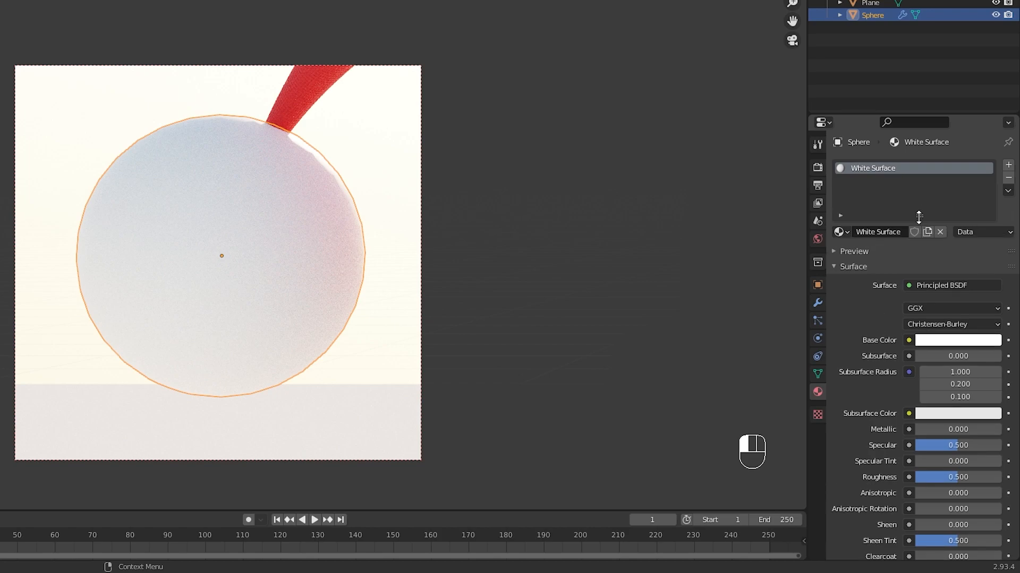
pyautogui.click(1009, 166)
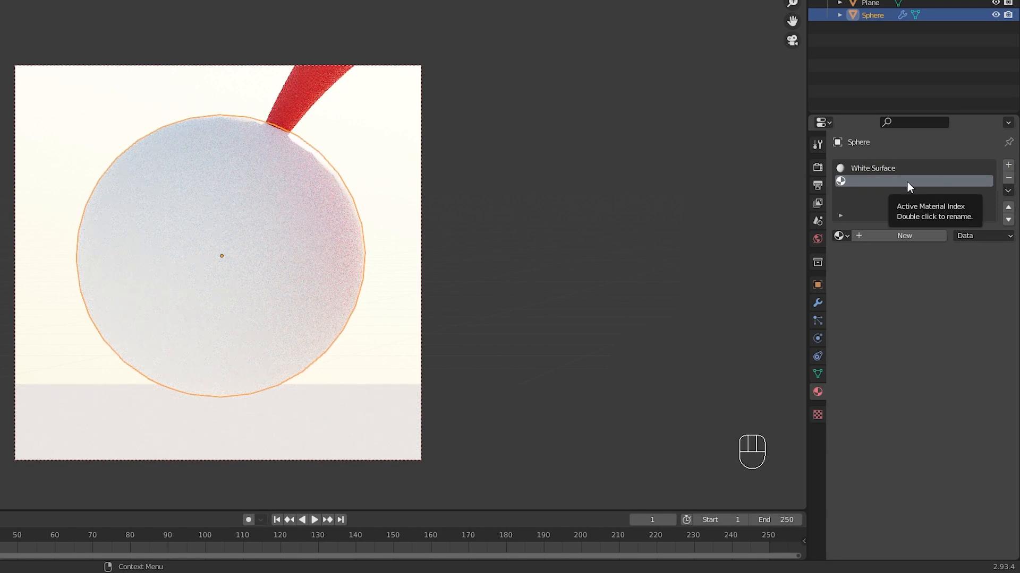
pyautogui.click(908, 237)
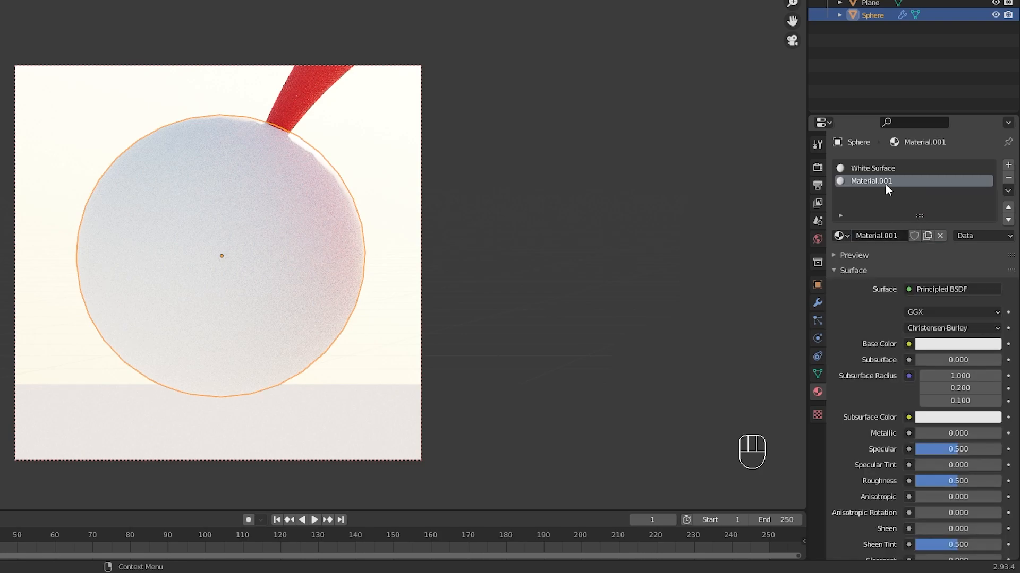
pyautogui.doubleClick(888, 184)
pyautogui.write('Hair')
pyautogui.press('Return')
pyautogui.click(936, 289)
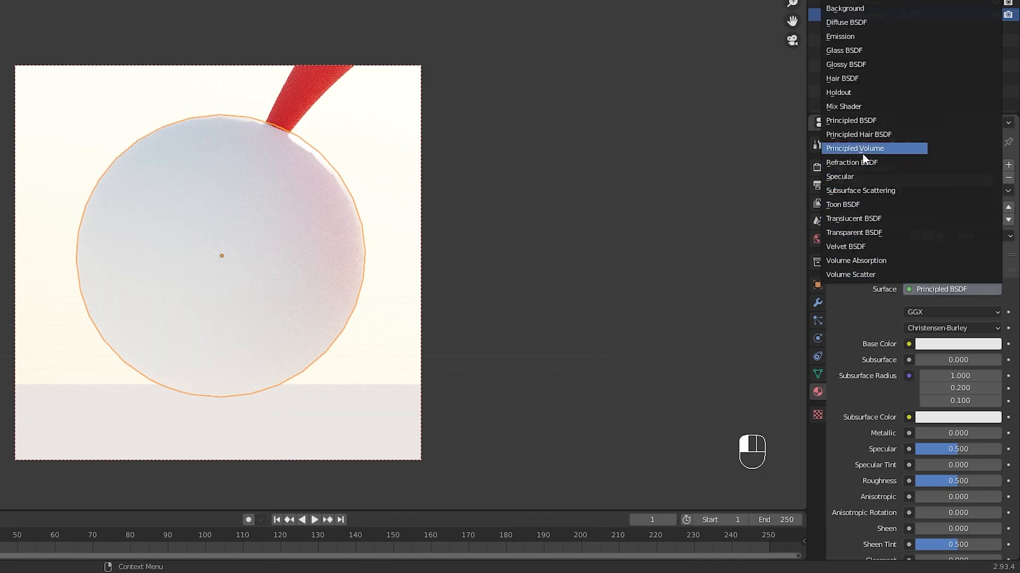
pyautogui.click(873, 136)
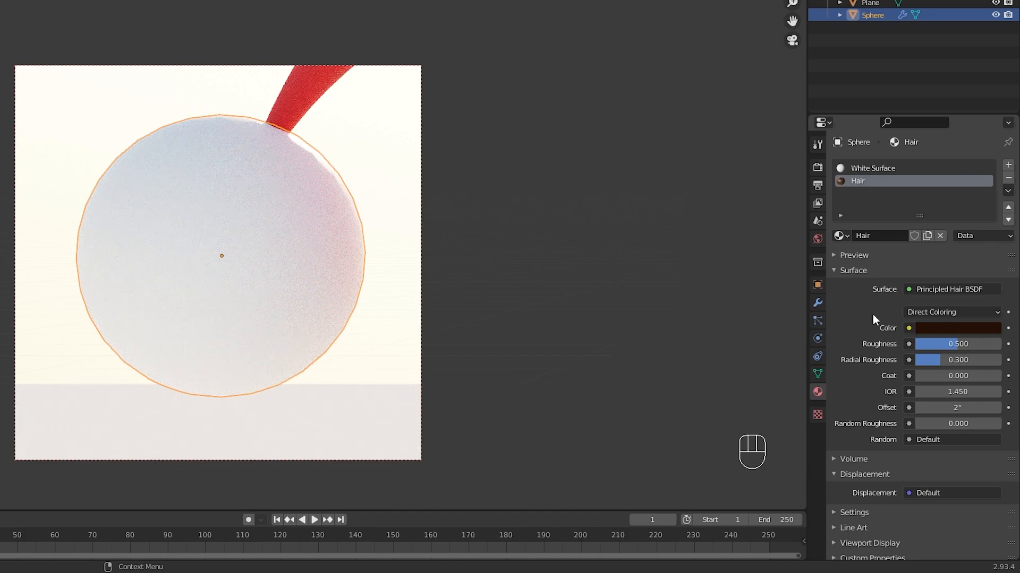
# Turn the pom-pom's hair particle system back on in viewport and render, and assign the Hair material to its strands
pyautogui.click(817, 321)
pyautogui.click(985, 168)
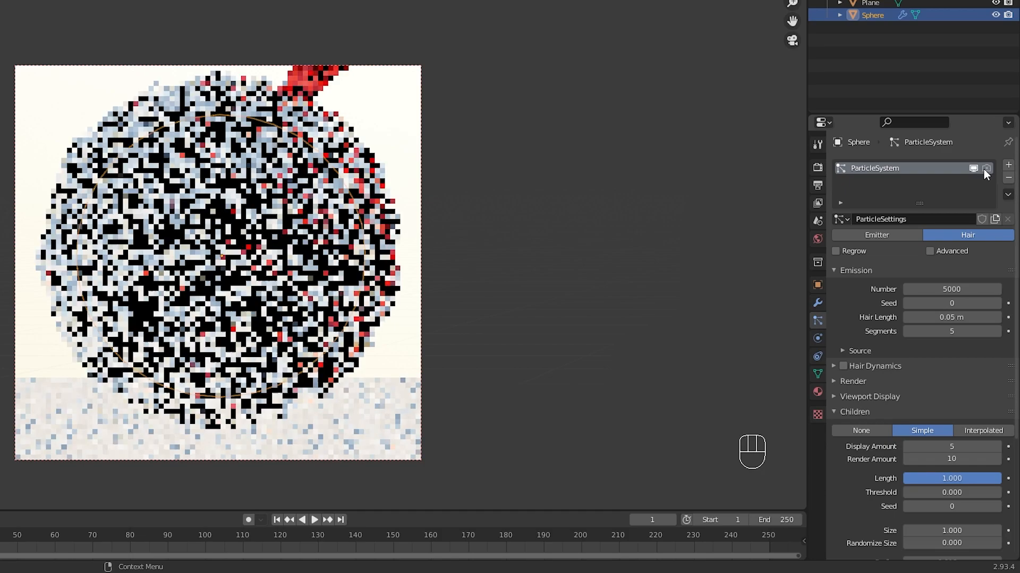
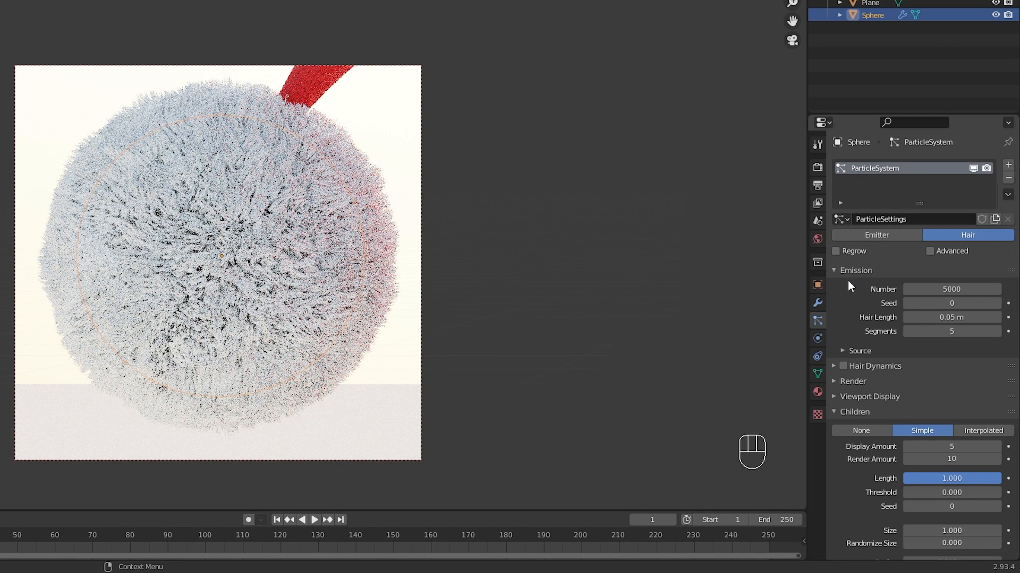
pyautogui.click(855, 413)
pyautogui.click(853, 382)
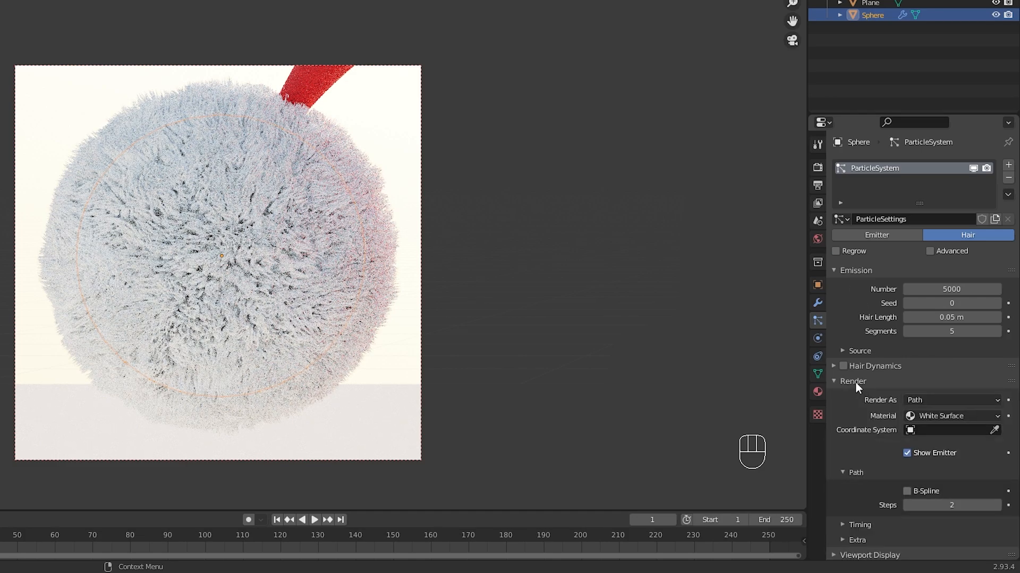
pyautogui.scroll(-3, 856, 386)
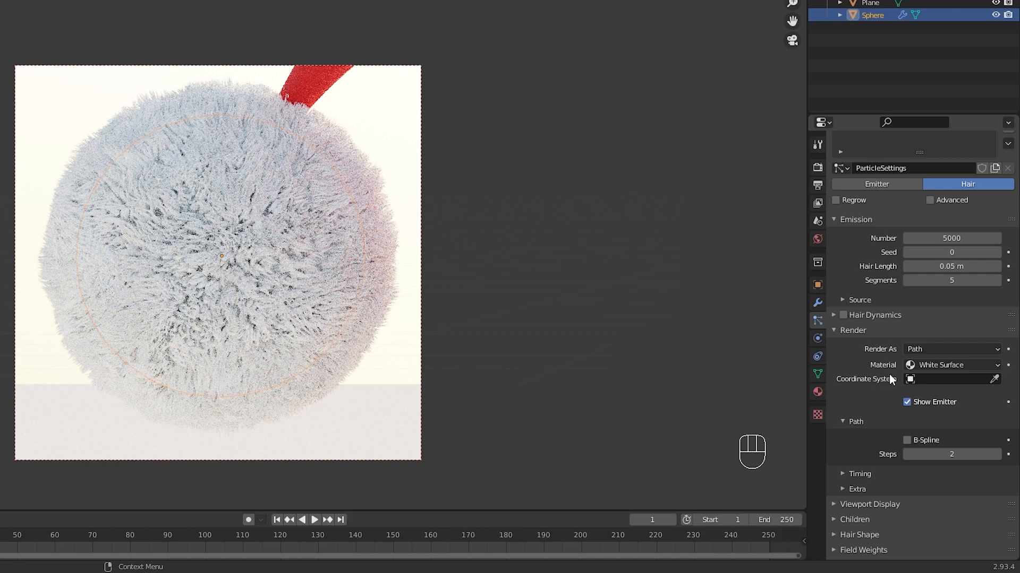
pyautogui.click(918, 367)
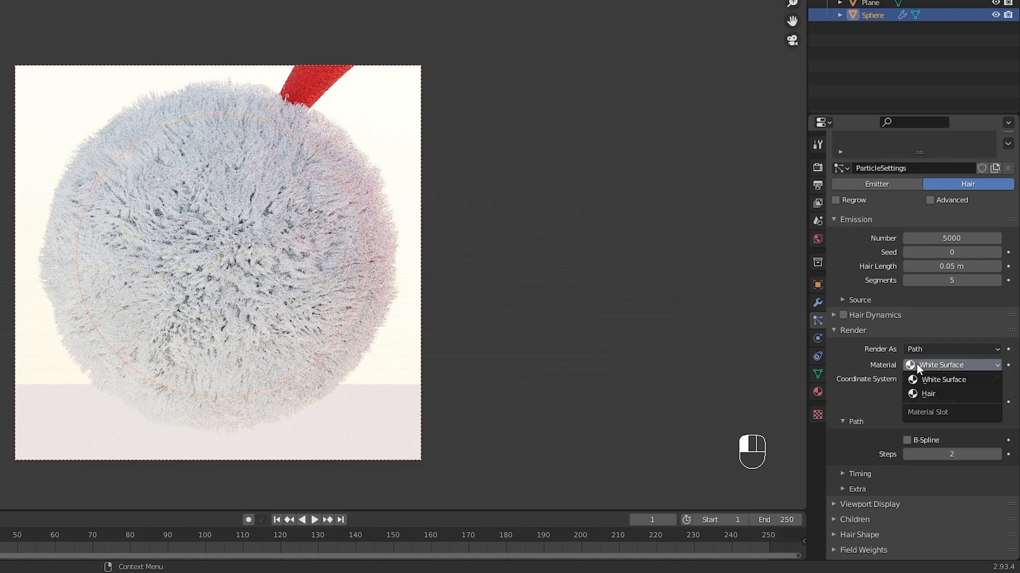
pyautogui.click(913, 394)
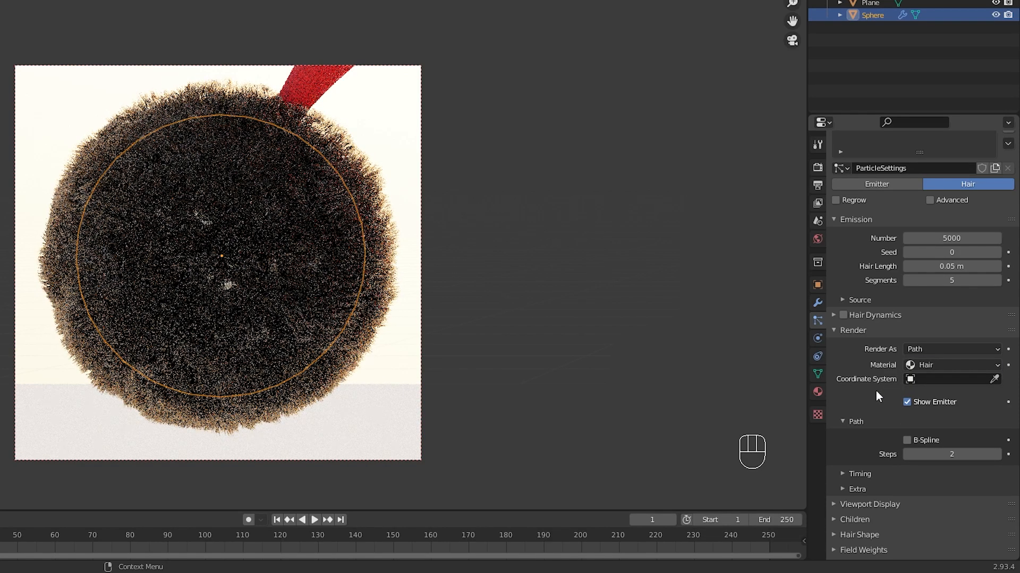
pyautogui.click(849, 331)
# Set the Hair material's color to pure white
pyautogui.click(817, 392)
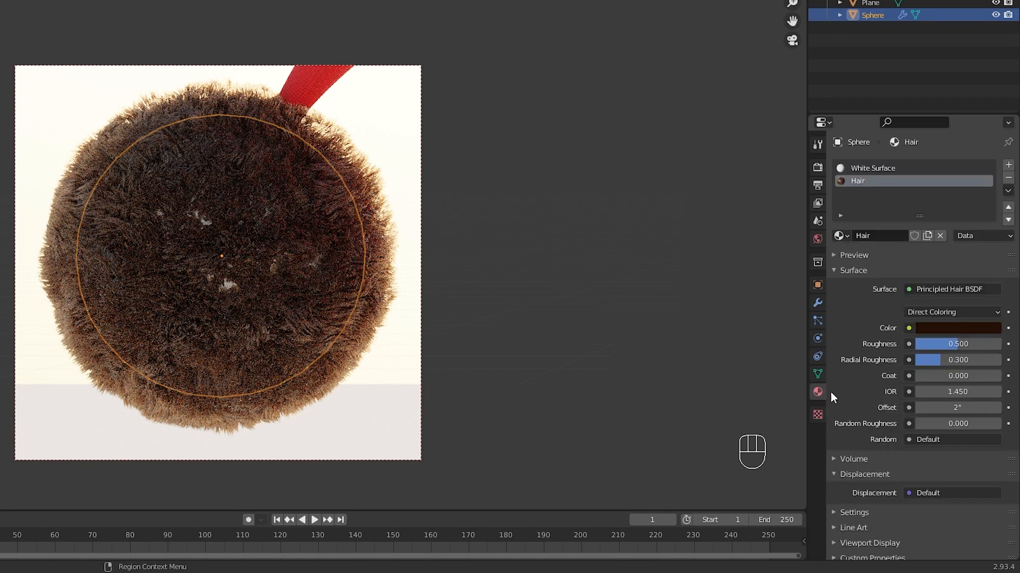
pyautogui.click(924, 328)
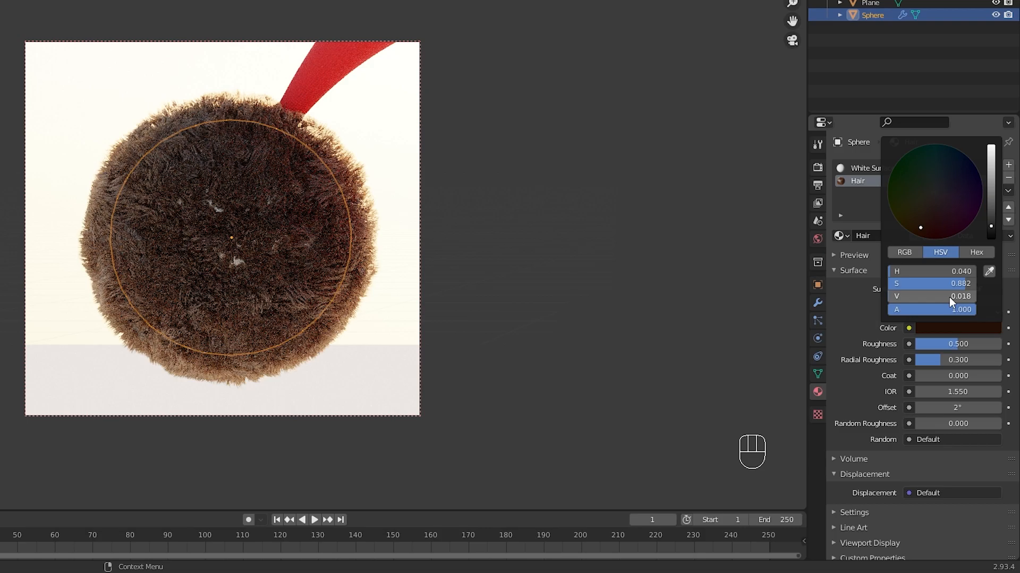
pyautogui.moveTo(940, 270); pyautogui.dragTo(1004, 300)
pyautogui.write('0')
pyautogui.press('Return')
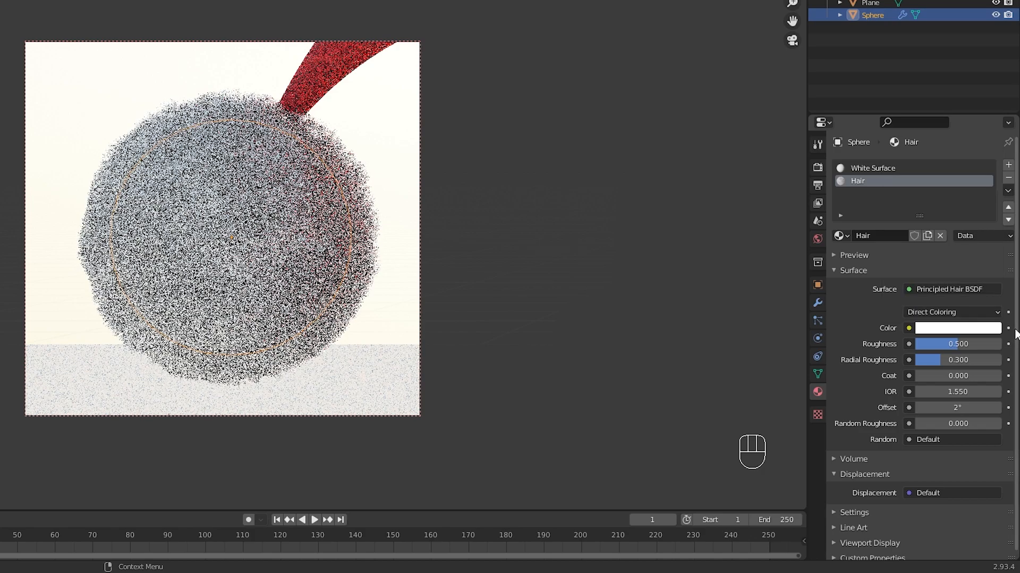
# Set the Hair material's Roughness to 1.000 and Radial Roughness to 0.500
pyautogui.scroll(-1, 1008, 338)
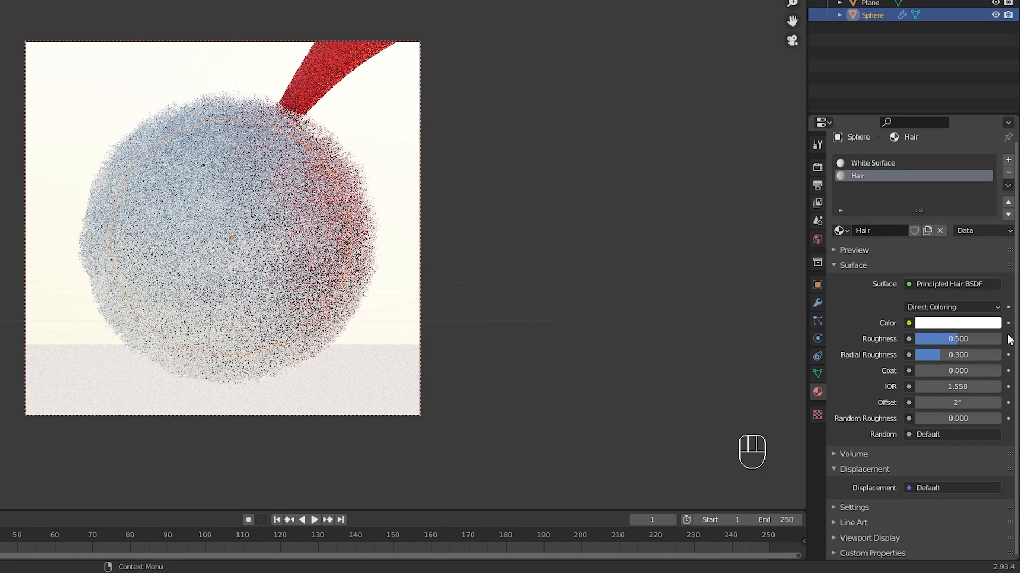
pyautogui.click(947, 342)
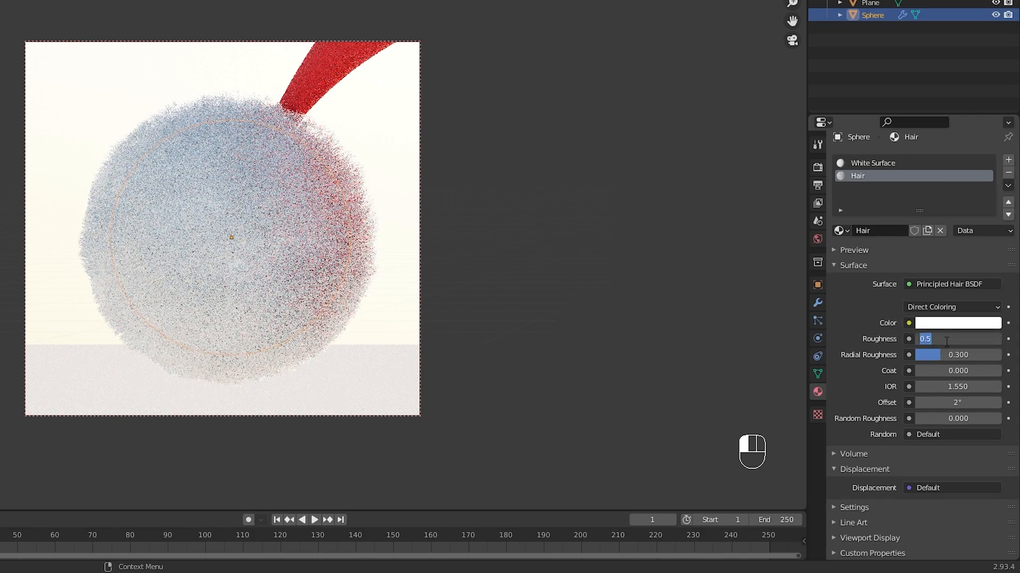
pyautogui.press('Return')
pyautogui.click(947, 355)
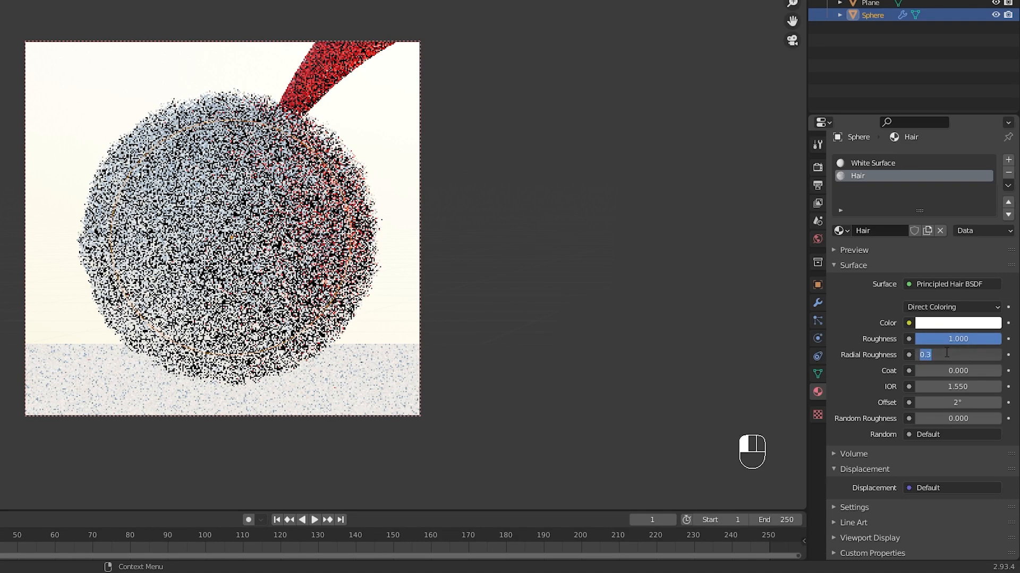
pyautogui.write('.5')
pyautogui.press('Return')
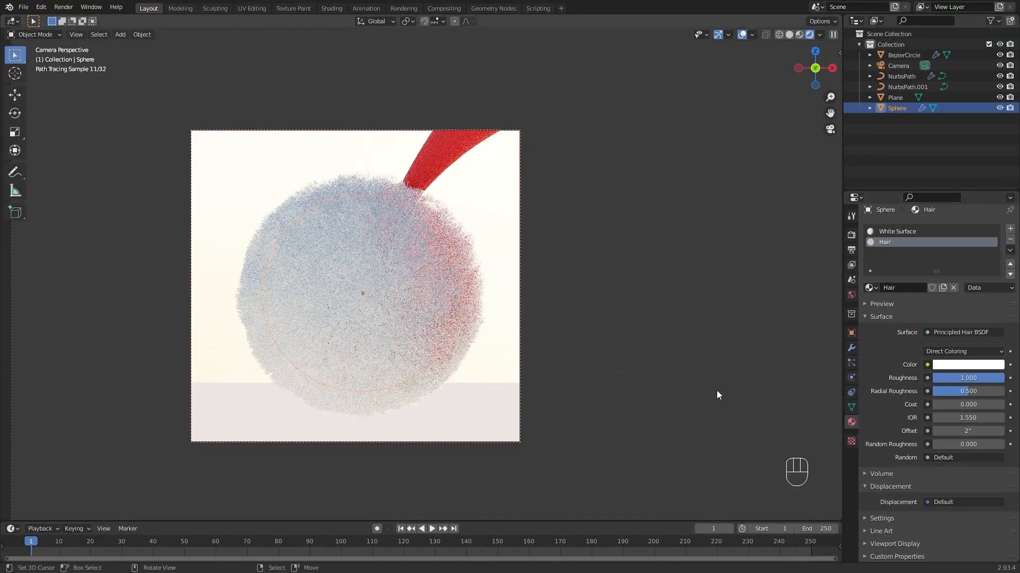
# Draw a render region around the hat's fur brim and show it in rendered shading
pyautogui.press('z')
pyautogui.click(648, 323)
pyautogui.keyDown('shift'); pyautogui.moveTo(540, 307); pyautogui.dragTo(507, 265, button='middle'); pyautogui.keyUp('shift')
pyautogui.scroll(1, 506, 265)
pyautogui.keyDown('shift'); pyautogui.moveTo(507, 265); pyautogui.dragTo(510, 253, button='middle'); pyautogui.keyUp('shift')
pyautogui.hotkey('ctrl', 'b')
pyautogui.moveTo(105, 249)
pyautogui.mouseDown()
pyautogui.moveTo(738, 454)
pyautogui.moveTo(760, 450)
pyautogui.mouseUp()
pyautogui.scroll(-1, 648, 382)
pyautogui.press('z')
pyautogui.click(742, 343)
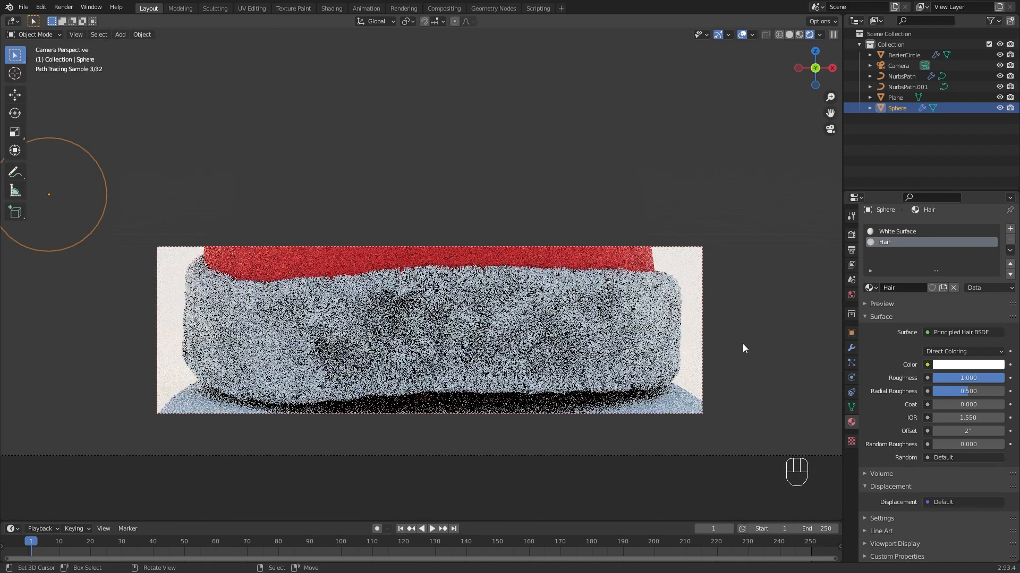
# Assign the existing White Surface material to the fur brim and add the Hair material in a second slot
pyautogui.click(443, 309)
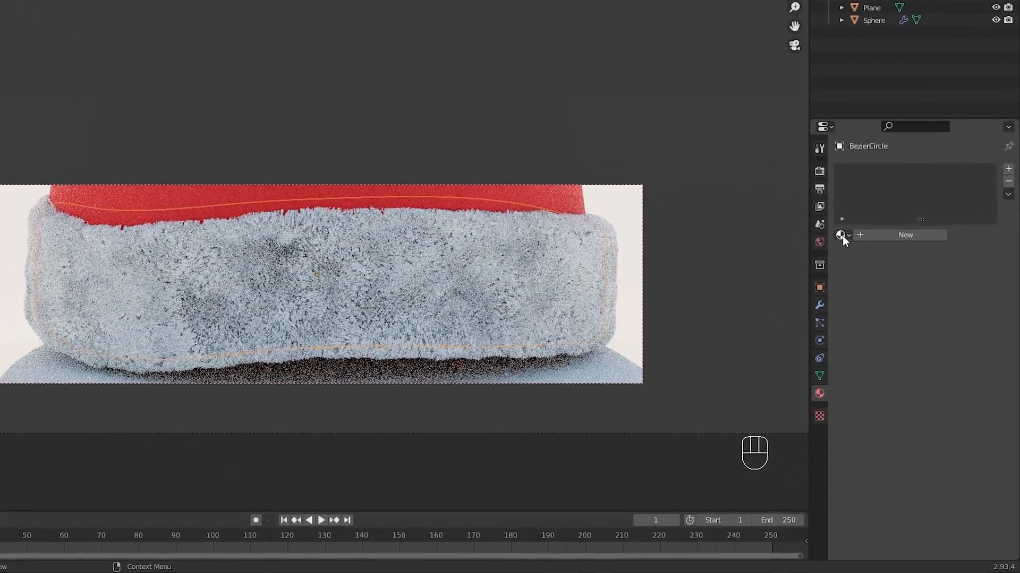
pyautogui.click(871, 288)
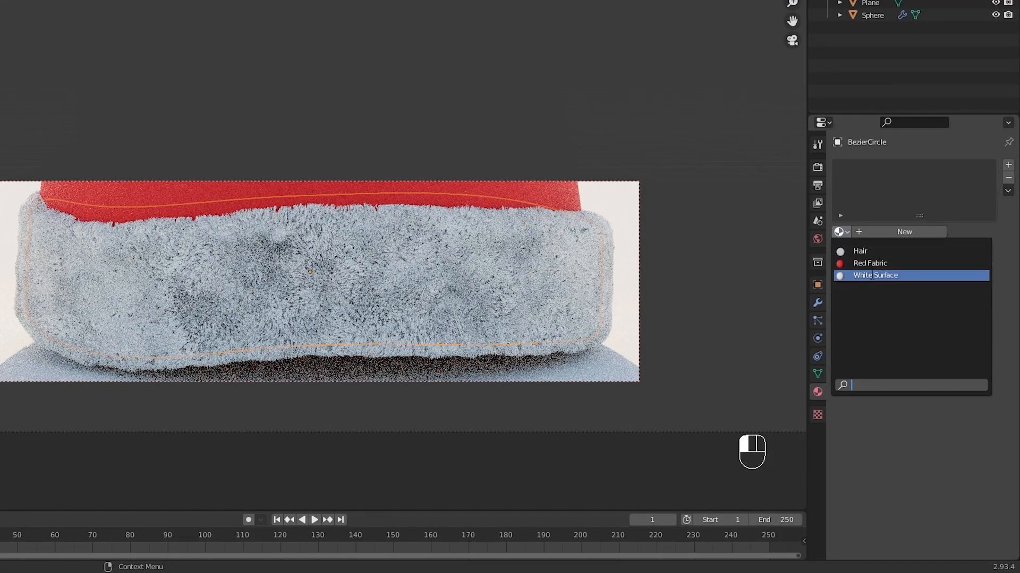
pyautogui.click(864, 276)
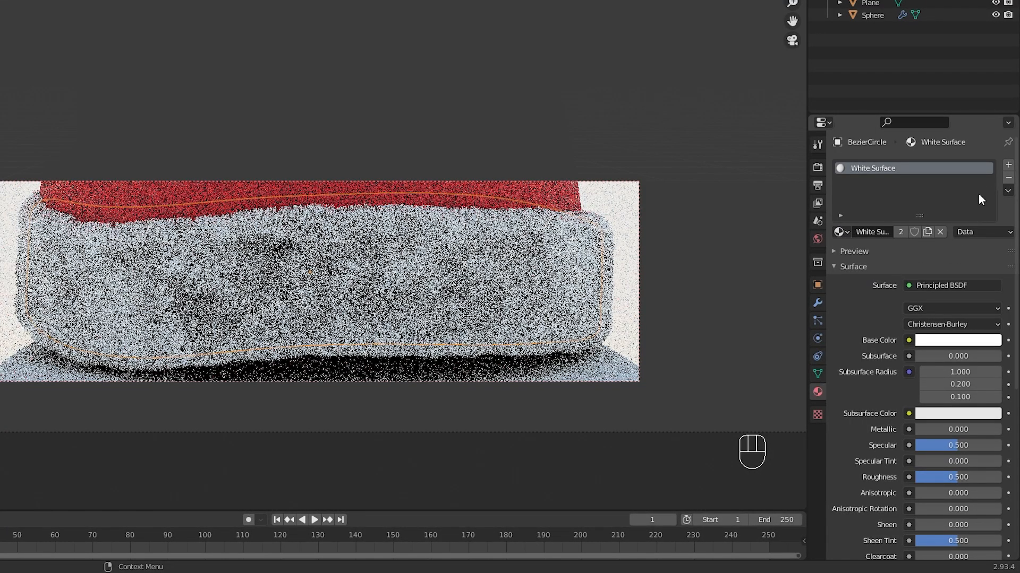
pyautogui.click(841, 235)
pyautogui.click(869, 255)
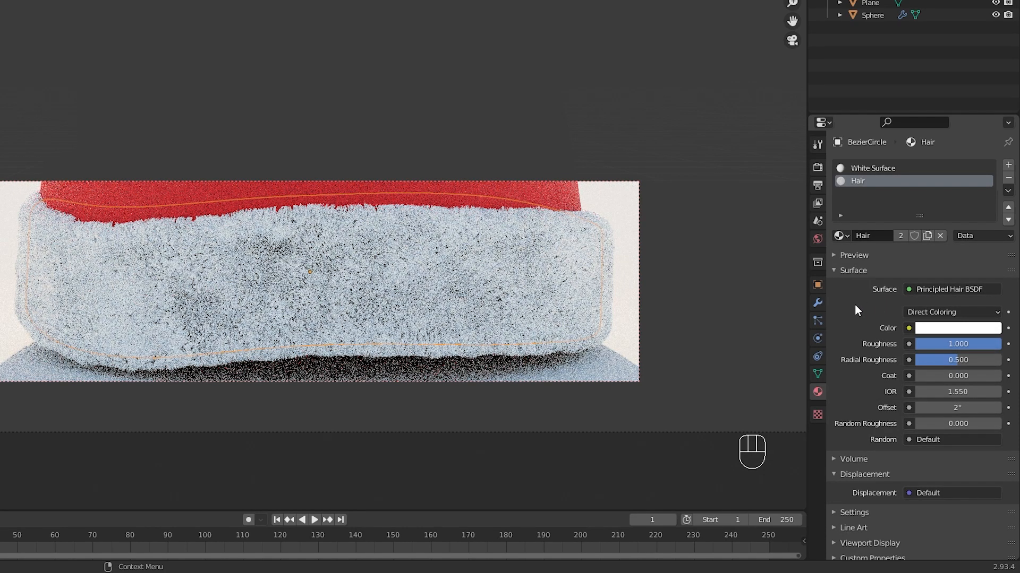
# Set the render material of the brim's hair particle system to Hair
pyautogui.click(818, 321)
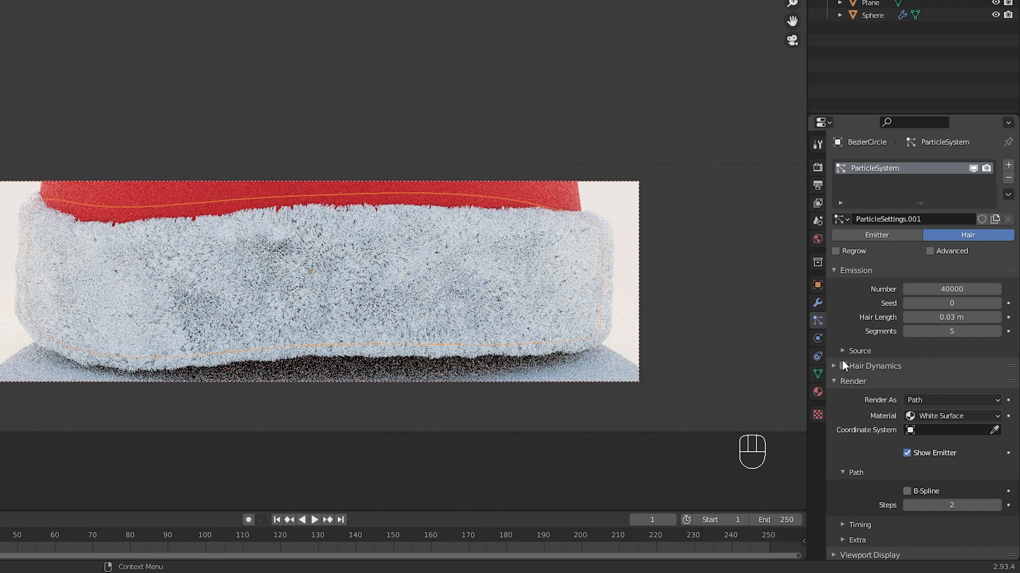
pyautogui.scroll(-3, 847, 383)
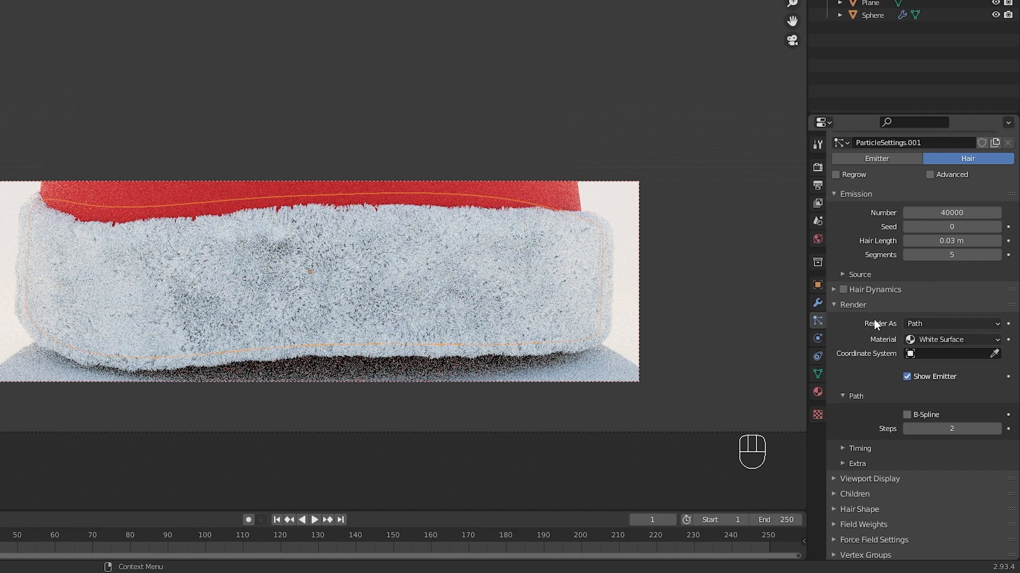
pyautogui.click(962, 339)
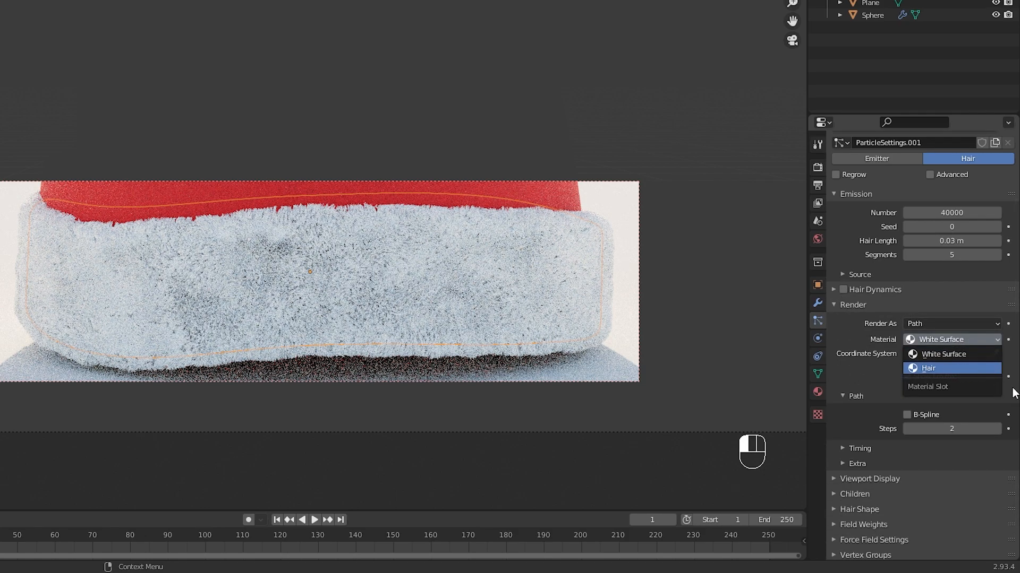
pyautogui.click(944, 369)
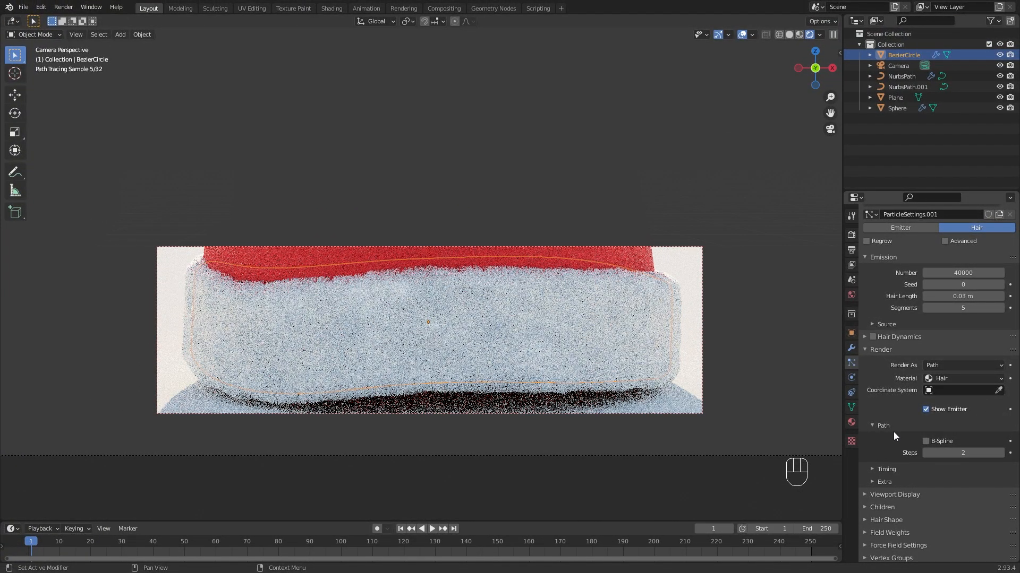
# Switch the viewport to solid shading and bring the whole camera frame into view
pyautogui.press('z')
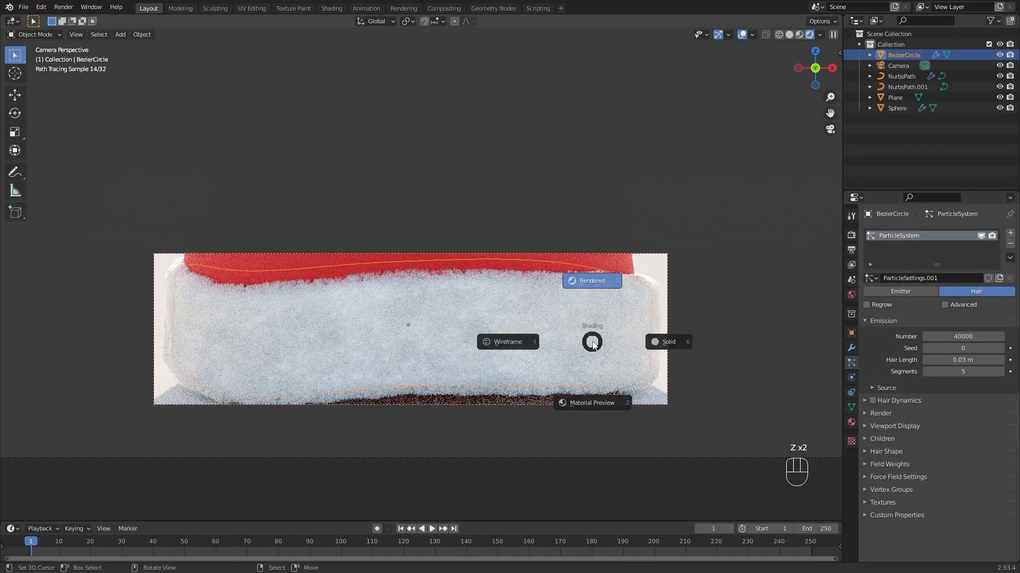
pyautogui.click(626, 334)
pyautogui.scroll(-4, 583, 320)
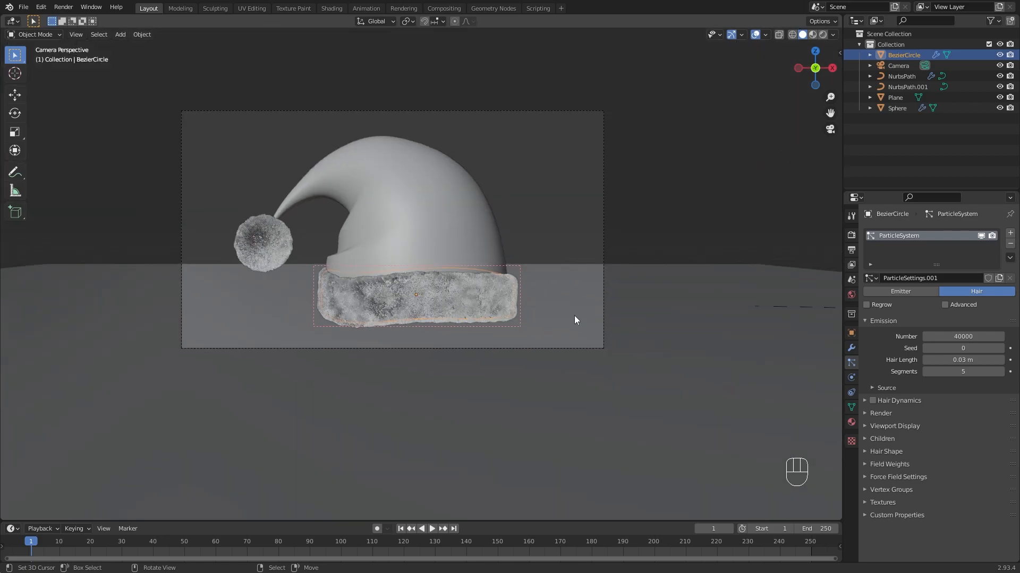
# Extend the render region to the full camera frame and hide the hat body, fur brim and pompom
pyautogui.hotkey('ctrl', 'b')
pyautogui.moveTo(189, 157); pyautogui.dragTo(627, 407)
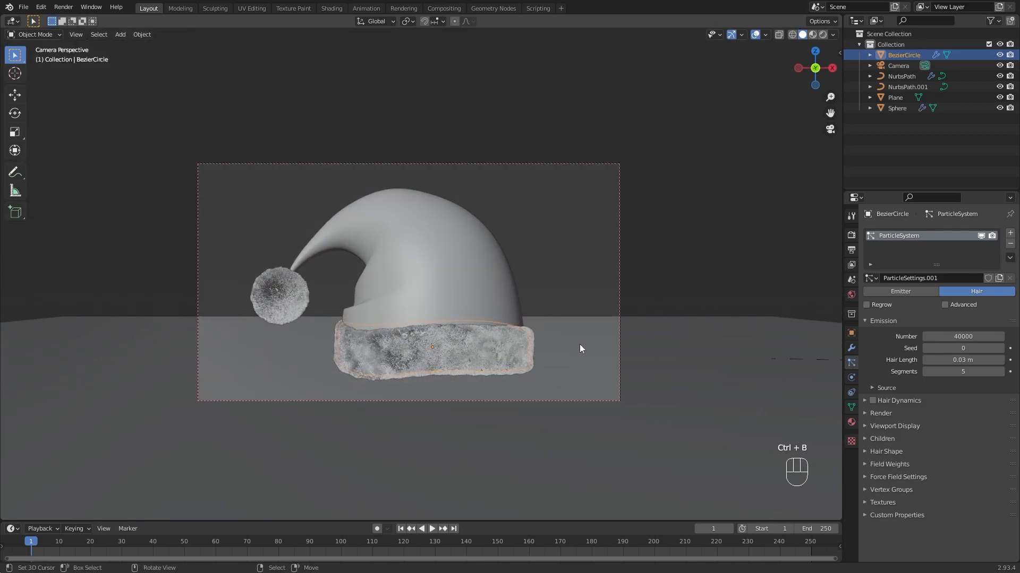
pyautogui.scroll(2, 577, 344)
pyautogui.keyDown('shift'); pyautogui.moveTo(575, 343); pyautogui.dragTo(561, 281, button='middle'); pyautogui.keyUp('shift')
pyautogui.scroll(1, 553, 290)
pyautogui.keyDown('shift'); pyautogui.moveTo(518, 310); pyautogui.dragTo(537, 322, button='middle'); pyautogui.keyUp('shift')
pyautogui.keyDown('shift'); pyautogui.click(568, 257); pyautogui.keyUp('shift')
pyautogui.keyDown('shift'); pyautogui.click(232, 244); pyautogui.keyUp('shift')
pyautogui.press('h')
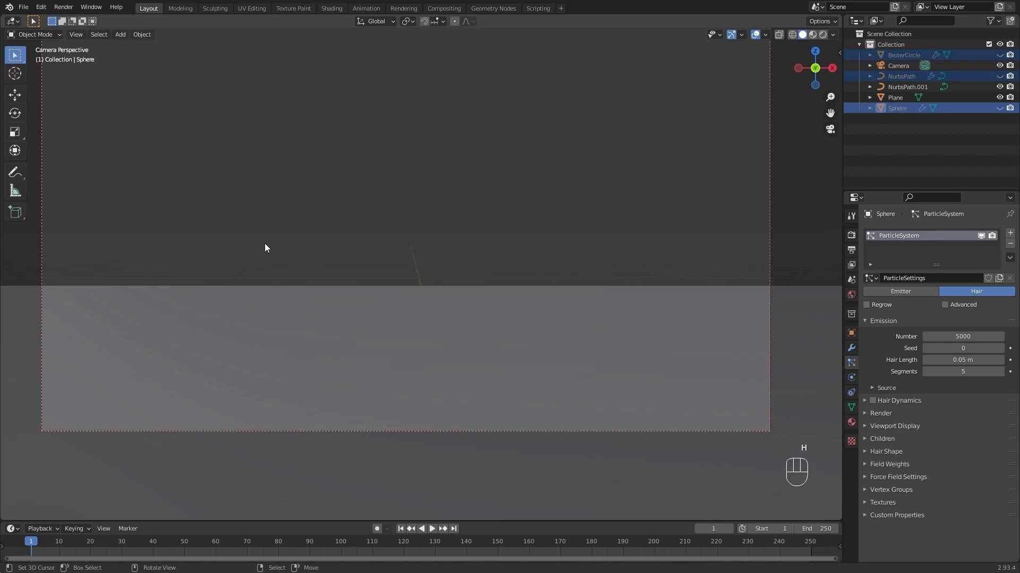
# Select the ground plane and show the camera view in rendered shading
pyautogui.click(390, 327)
pyautogui.moveTo(400, 325)
pyautogui.keyDown('shift'); pyautogui.mouseDown(button='middle')
pyautogui.moveTo(375, 287)
pyautogui.moveTo(395, 307)
pyautogui.mouseUp(button='middle'); pyautogui.keyUp('shift')
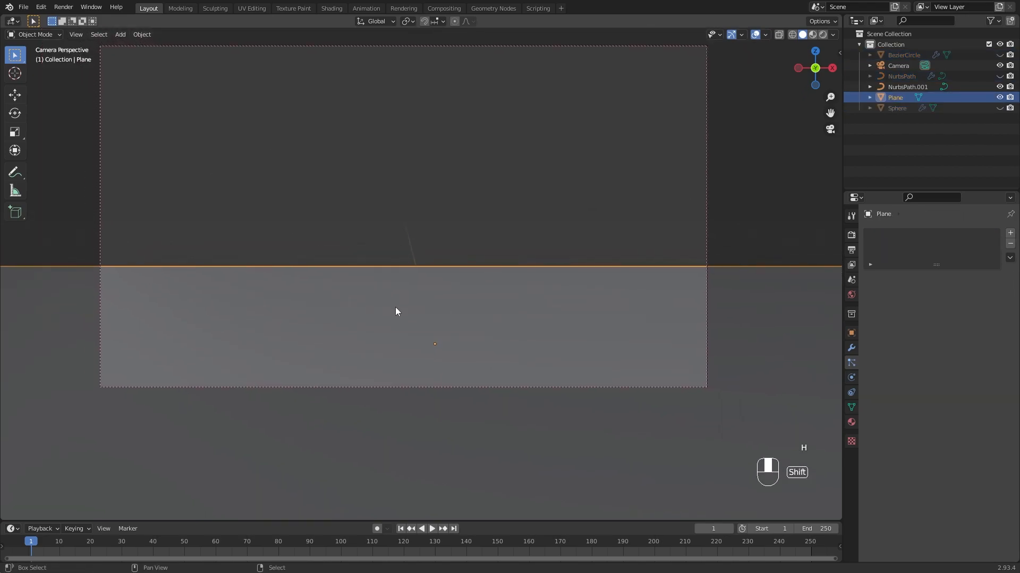
pyautogui.press('z')
pyautogui.scroll(-2, 454, 334)
pyautogui.scroll(1, 454, 335)
pyautogui.moveTo(454, 334)
pyautogui.keyDown('shift'); pyautogui.mouseDown(button='middle')
pyautogui.moveTo(429, 328)
pyautogui.moveTo(416, 347)
pyautogui.moveTo(411, 337)
pyautogui.mouseUp(button='middle'); pyautogui.keyUp('shift')
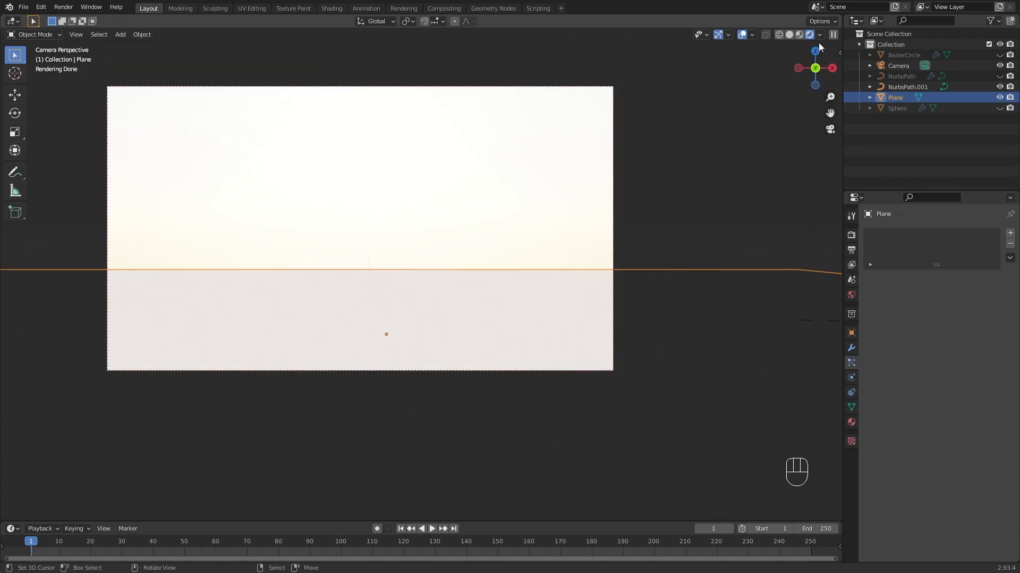
# Split the viewport in two and draw a render region around the ground plane in the rendered one
pyautogui.moveTo(839, 17); pyautogui.dragTo(472, 28)
pyautogui.scroll(4, 206, 260)
pyautogui.keyDown('shift'); pyautogui.moveTo(206, 260); pyautogui.dragTo(217, 296, button='middle'); pyautogui.keyUp('shift')
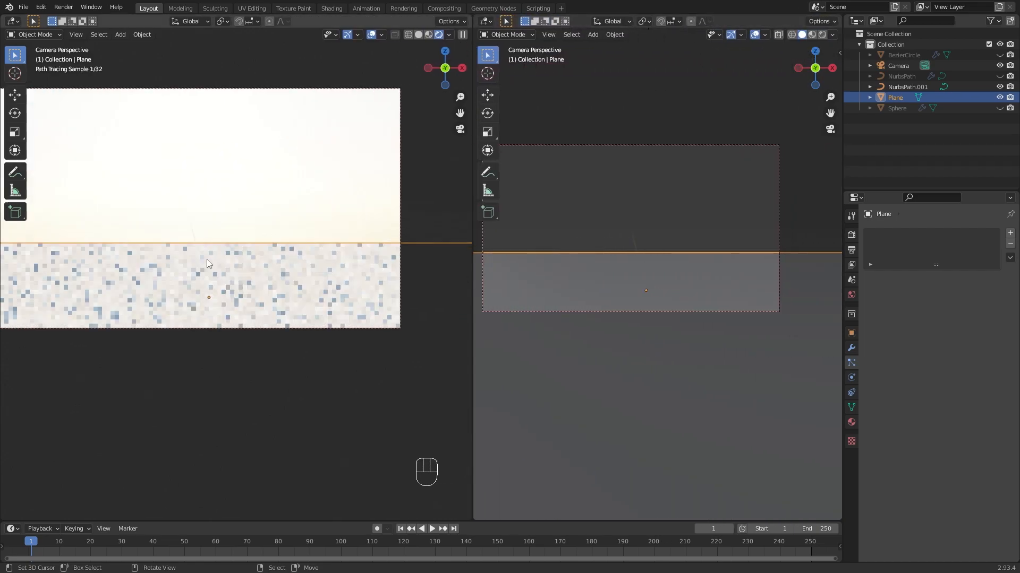
pyautogui.hotkey('ctrl', 'b')
pyautogui.moveTo(27, 249); pyautogui.dragTo(457, 419)
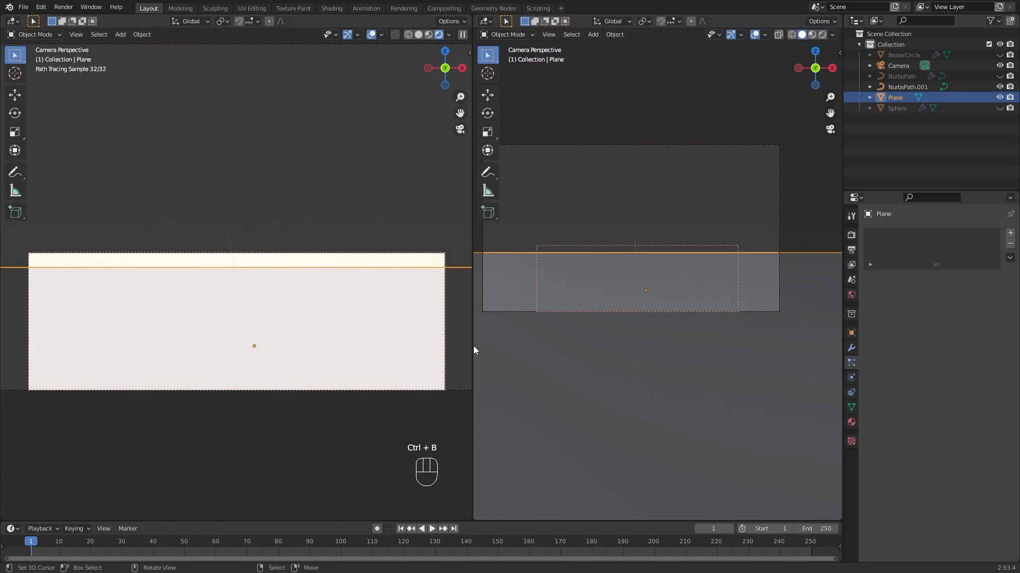
# Turn the solid-shaded viewport into a Shader Editor with its sidebar collapsed
pyautogui.moveTo(472, 346); pyautogui.dragTo(423, 346)
pyautogui.click(434, 21)
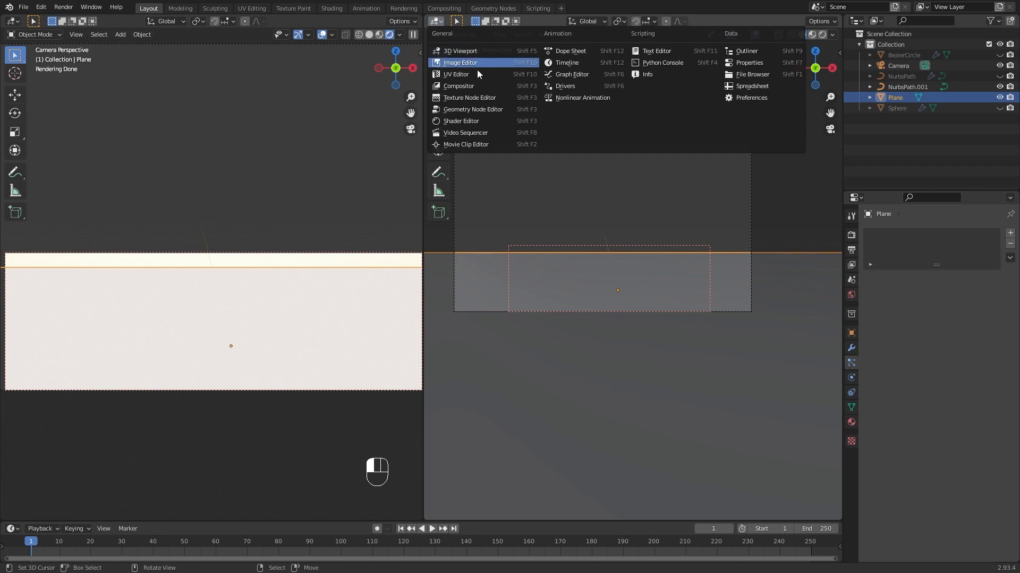
pyautogui.click(518, 122)
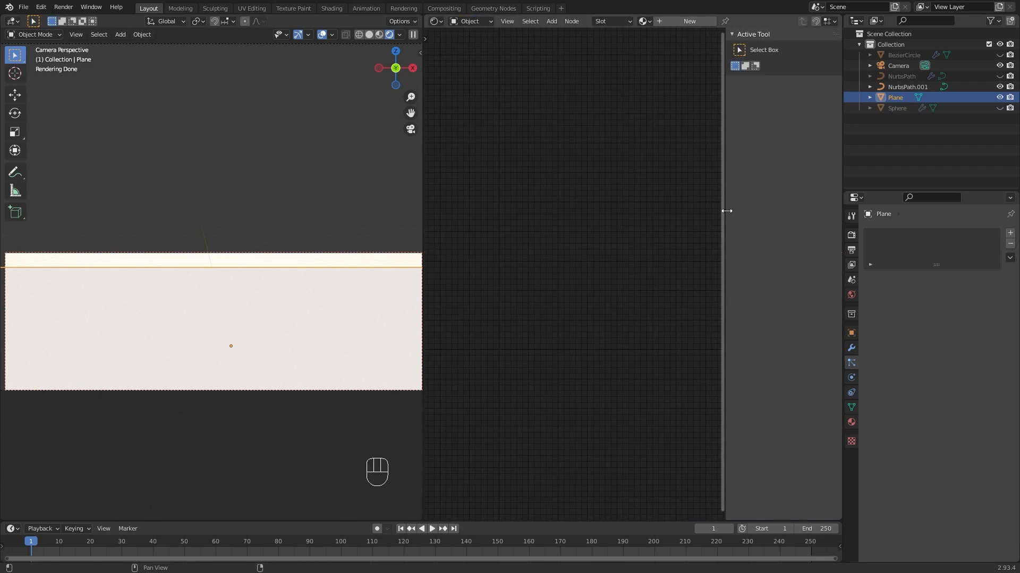
pyautogui.moveTo(727, 211); pyautogui.dragTo(918, 218)
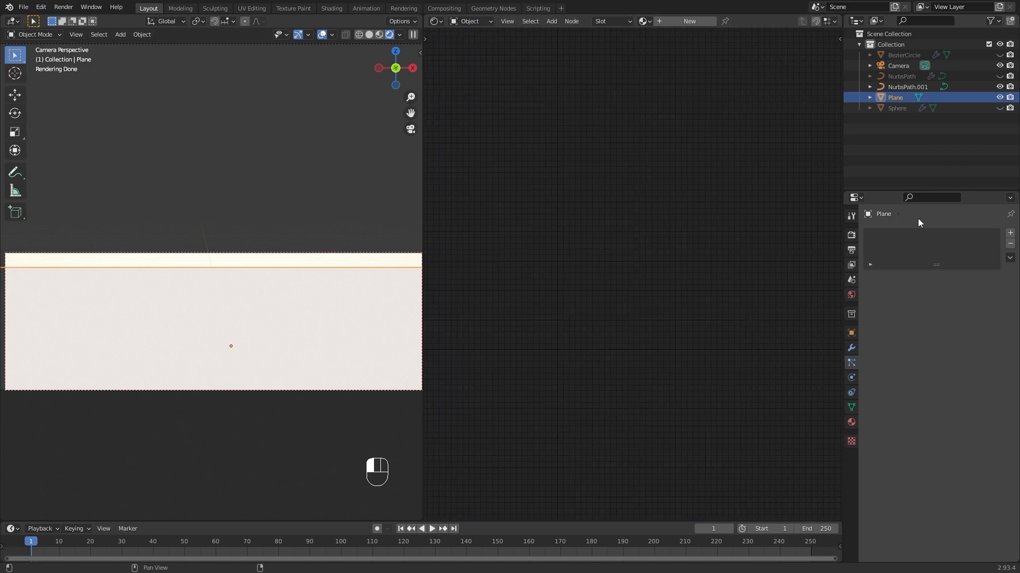
# Create a new material for the ground plane and place its Material Output node below the Principled BSDF's level
pyautogui.click(677, 23)
pyautogui.moveTo(578, 217); pyautogui.dragTo(611, 136, button='middle')
pyautogui.scroll(5, 657, 142)
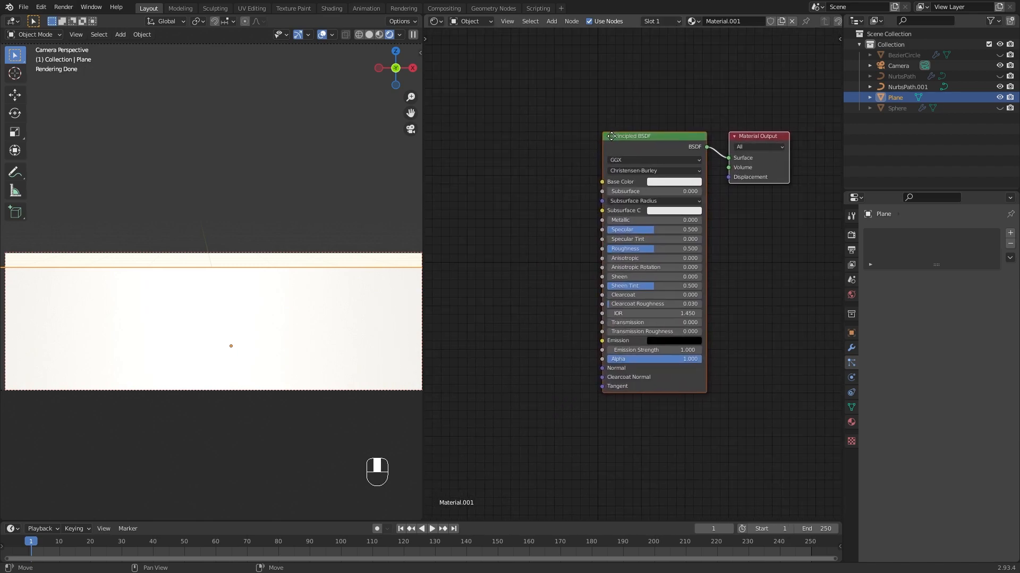
pyautogui.moveTo(542, 156); pyautogui.dragTo(537, 154, button='middle')
pyautogui.moveTo(529, 195); pyautogui.dragTo(507, 182, button='middle')
pyautogui.click(725, 122)
pyautogui.moveTo(725, 124); pyautogui.dragTo(741, 361)
pyautogui.moveTo(716, 400); pyautogui.dragTo(666, 410)
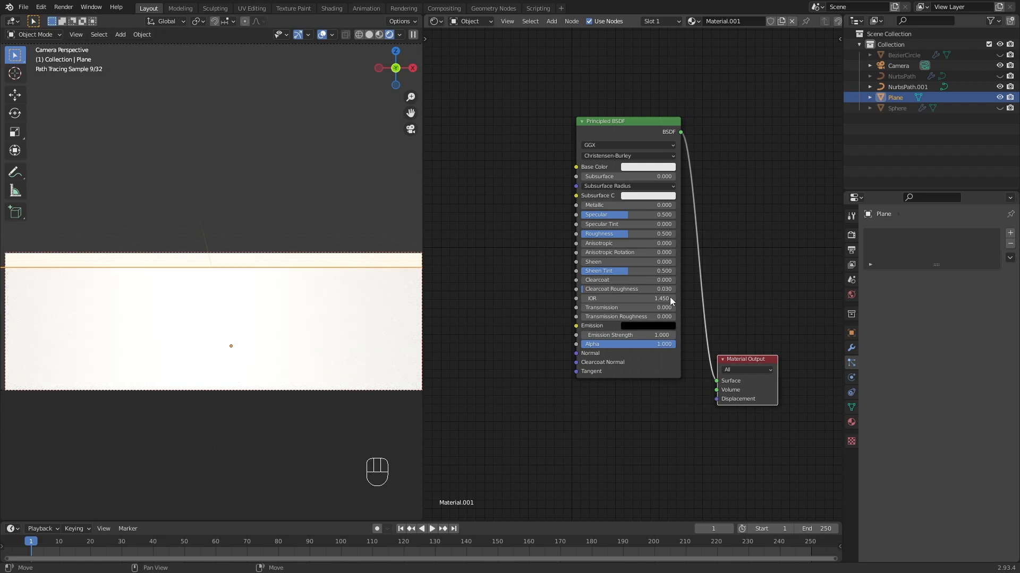
pyautogui.moveTo(499, 239); pyautogui.dragTo(509, 223, button='middle')
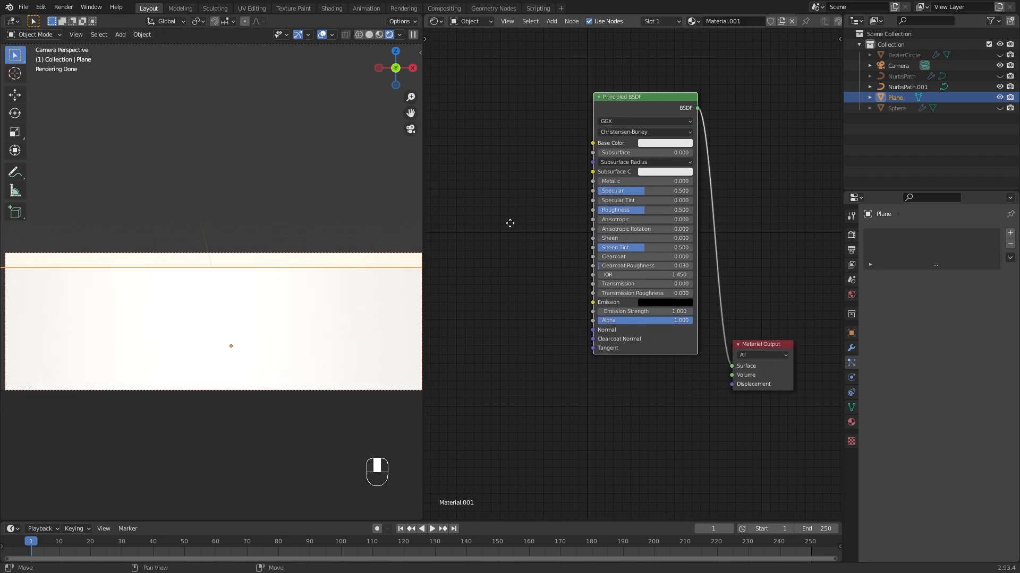
pyautogui.keyDown('shift'); pyautogui.scroll(-2, 519, 267); pyautogui.keyUp('shift')
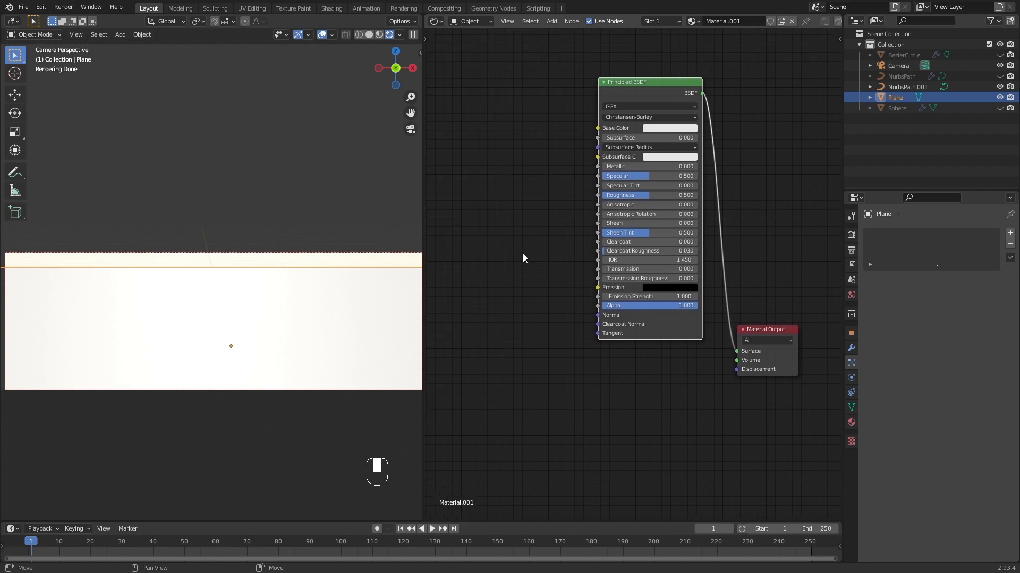
# Add a Noise Texture node to the ground material and preview it on the plane
pyautogui.hotkey('shift', 'a')
pyautogui.moveTo(502, 253)
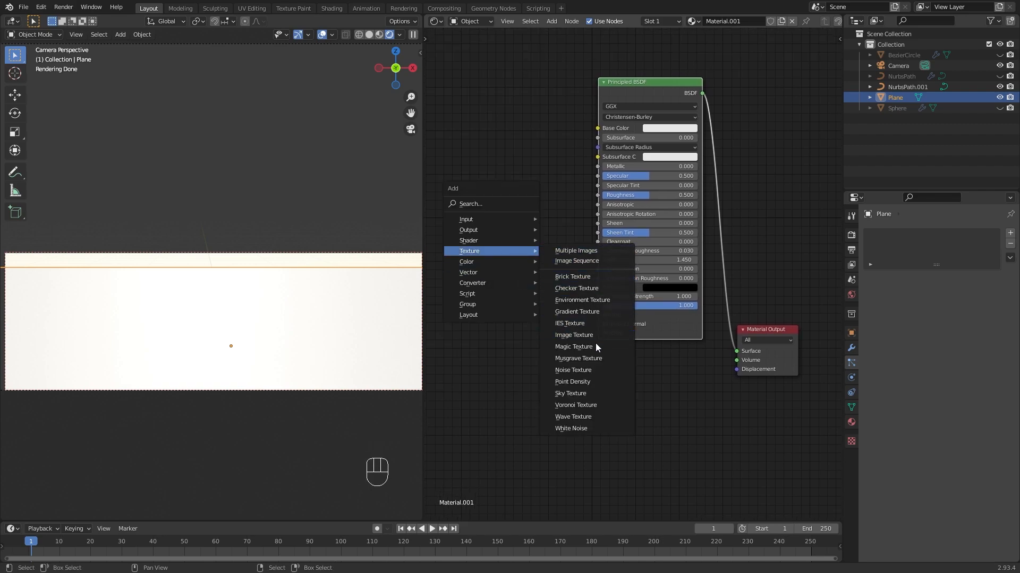
pyautogui.click(585, 370)
pyautogui.click(529, 357)
pyautogui.moveTo(529, 358); pyautogui.dragTo(579, 295, button='middle')
pyautogui.moveTo(579, 296); pyautogui.dragTo(547, 301)
pyautogui.keyDown('ctrl'); pyautogui.keyDown('shift'); pyautogui.click(546, 300); pyautogui.keyUp('shift'); pyautogui.keyUp('ctrl')
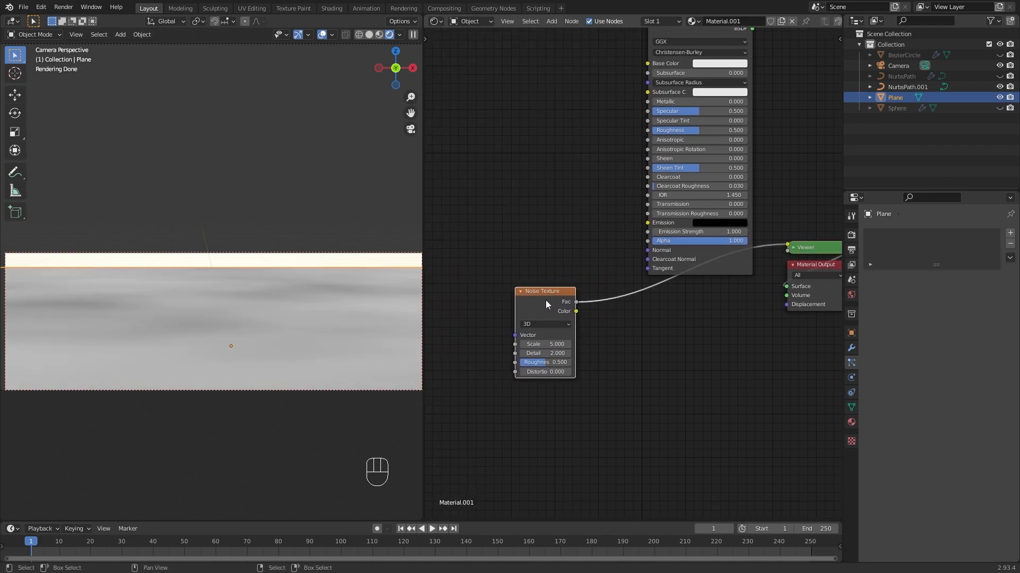
# Insert a ColorRamp node between the Noise Texture's Fac output and the Viewer
pyautogui.moveTo(557, 294); pyautogui.dragTo(516, 260, button='middle')
pyautogui.moveTo(517, 261); pyautogui.dragTo(489, 272)
pyautogui.hotkey('shift', 'a')
pyautogui.moveTo(557, 366)
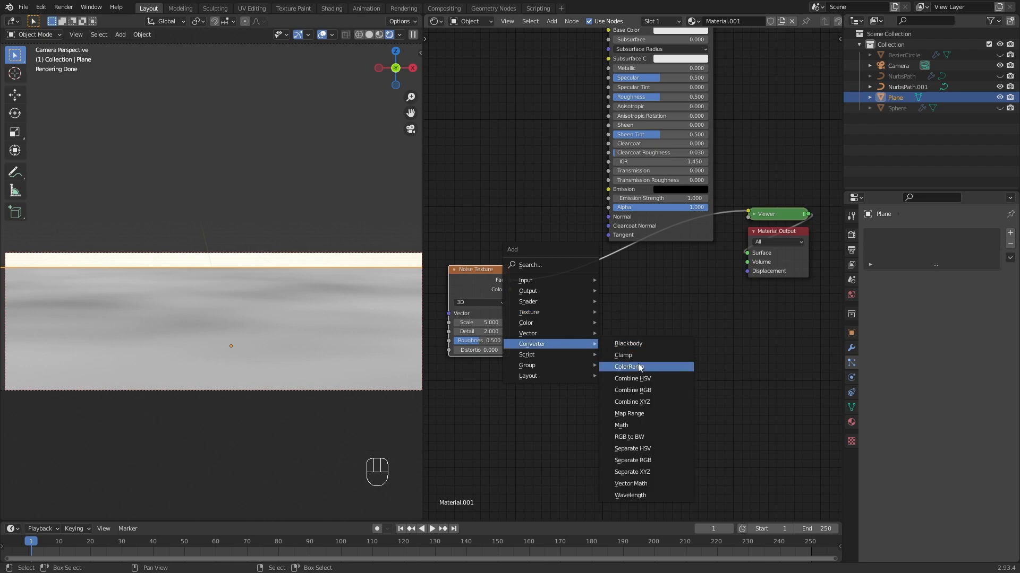
pyautogui.click(645, 367)
pyautogui.click(528, 262)
pyautogui.moveTo(591, 333); pyautogui.dragTo(647, 340, button='middle')
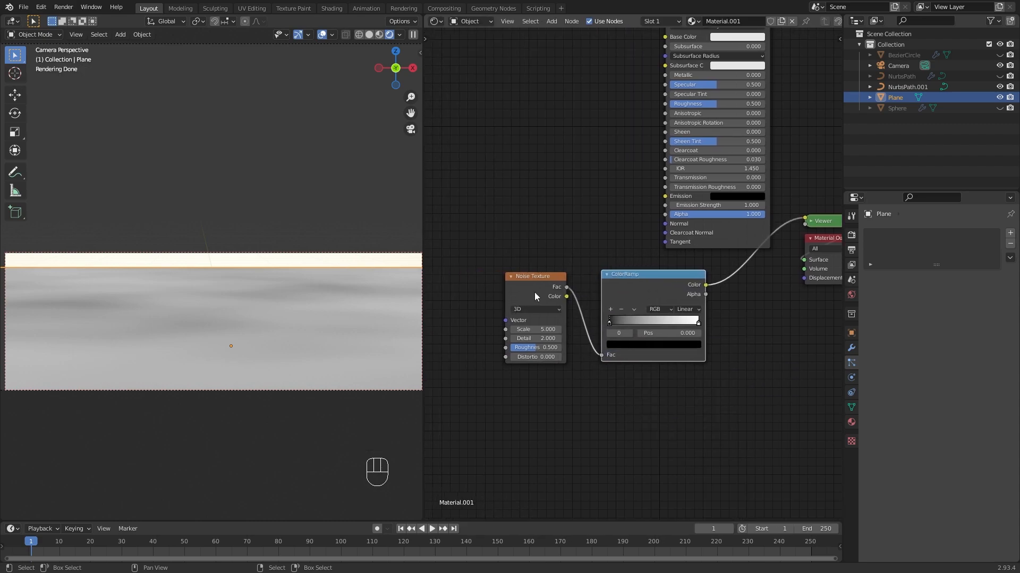
# Spread out the Noise Texture, ColorRamp and Viewer nodes, leaving free space after the ColorRamp
pyautogui.moveTo(534, 296); pyautogui.dragTo(485, 289)
pyautogui.click(658, 288)
pyautogui.moveTo(659, 289); pyautogui.dragTo(589, 282)
pyautogui.moveTo(696, 286); pyautogui.dragTo(629, 288, button='middle')
pyautogui.moveTo(766, 221); pyautogui.dragTo(679, 276)
pyautogui.moveTo(595, 297); pyautogui.dragTo(752, 291, button='middle')
pyautogui.moveTo(563, 270); pyautogui.dragTo(480, 271)
pyautogui.moveTo(658, 275); pyautogui.dragTo(577, 275)
pyautogui.moveTo(486, 271); pyautogui.dragTo(468, 272)
pyautogui.moveTo(591, 278); pyautogui.dragTo(573, 279)
pyautogui.moveTo(713, 297); pyautogui.dragTo(613, 293, button='middle')
pyautogui.click(741, 266)
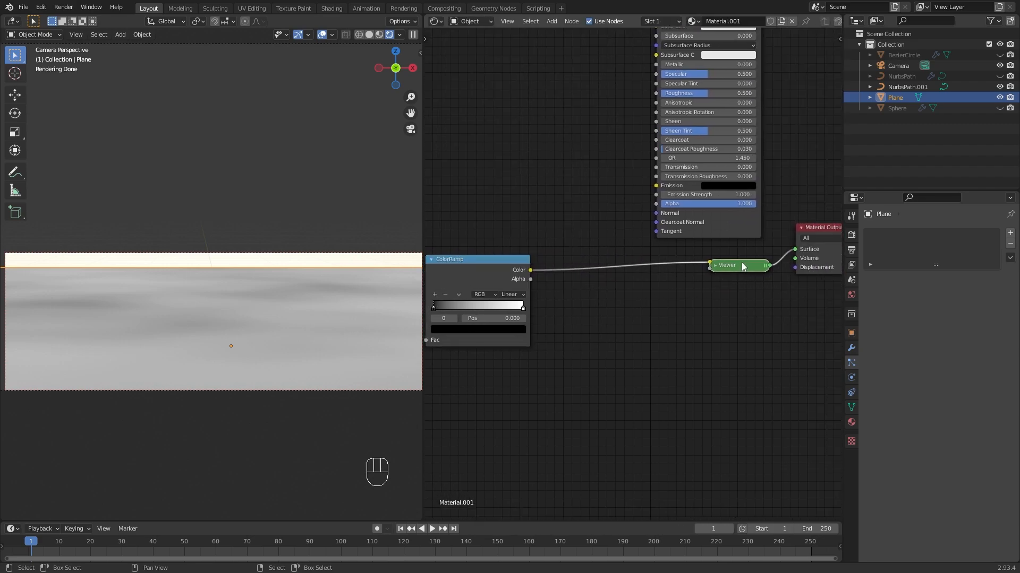
# Restore the Principled BSDF as the surface and link the ColorRamp through a Vector Displacement node to the Displacement output
pyautogui.moveTo(753, 247); pyautogui.dragTo(740, 287, button='middle')
pyautogui.keyDown('ctrl'); pyautogui.keyDown('shift'); pyautogui.click(703, 35); pyautogui.keyUp('shift'); pyautogui.keyUp('ctrl')
pyautogui.moveTo(638, 281); pyautogui.dragTo(671, 248, button='middle')
pyautogui.hotkey('shift', 'a')
pyautogui.moveTo(614, 305)
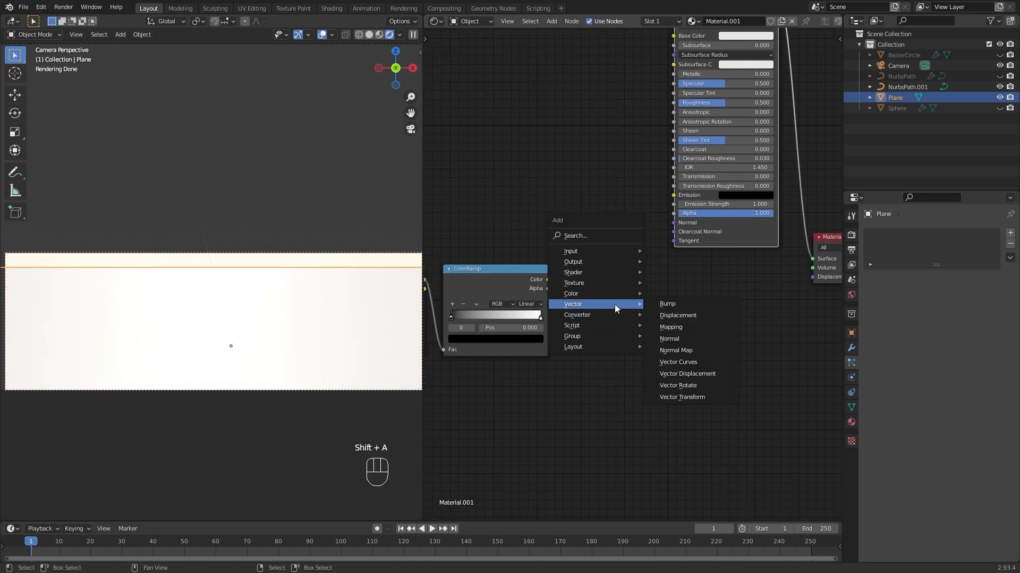
pyautogui.click(692, 373)
pyautogui.click(691, 382)
pyautogui.moveTo(547, 279); pyautogui.dragTo(644, 318)
pyautogui.moveTo(673, 281); pyautogui.dragTo(812, 277)
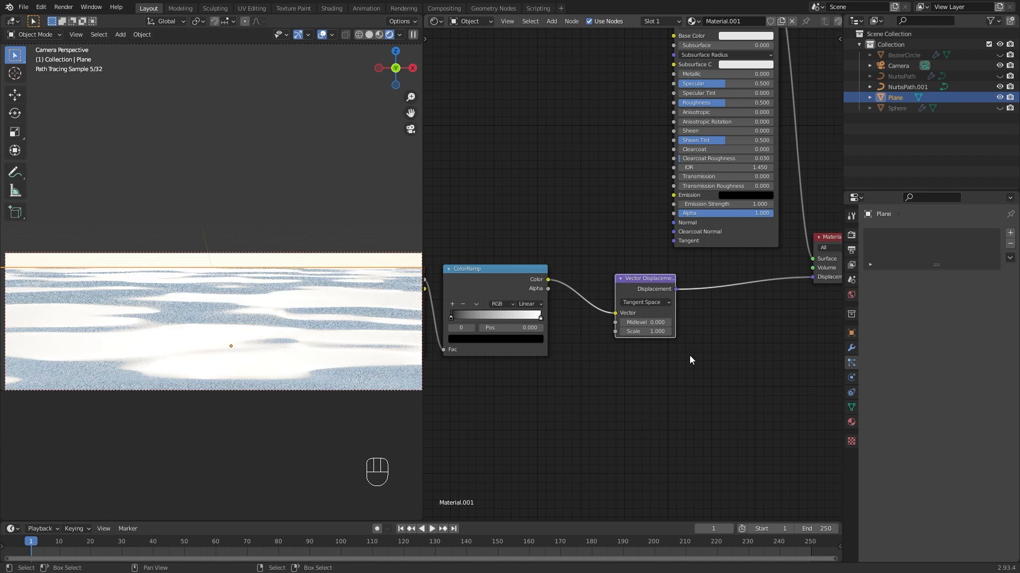
# Widen the gap between the Noise Texture and ColorRamp nodes
pyautogui.moveTo(549, 363); pyautogui.dragTo(643, 374, button='middle')
pyautogui.scroll(-3, 613, 359)
pyautogui.scroll(-2, 300, 333)
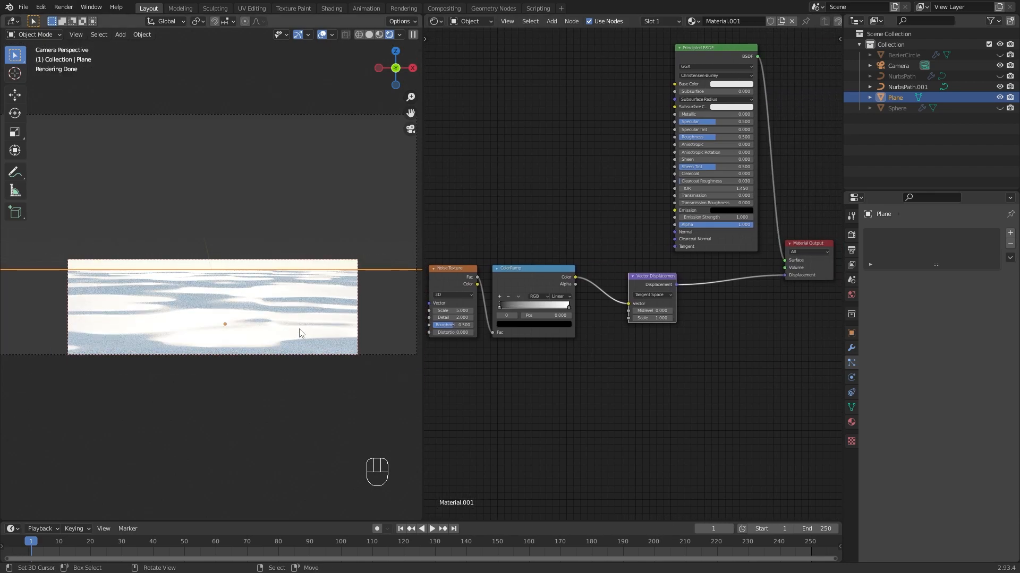
pyautogui.scroll(2, 300, 334)
pyautogui.scroll(2, 603, 371)
pyautogui.moveTo(597, 290); pyautogui.dragTo(647, 281)
pyautogui.moveTo(483, 290); pyautogui.dragTo(500, 289)
pyautogui.scroll(2, 551, 352)
pyautogui.moveTo(553, 349); pyautogui.dragTo(578, 345, button='middle')
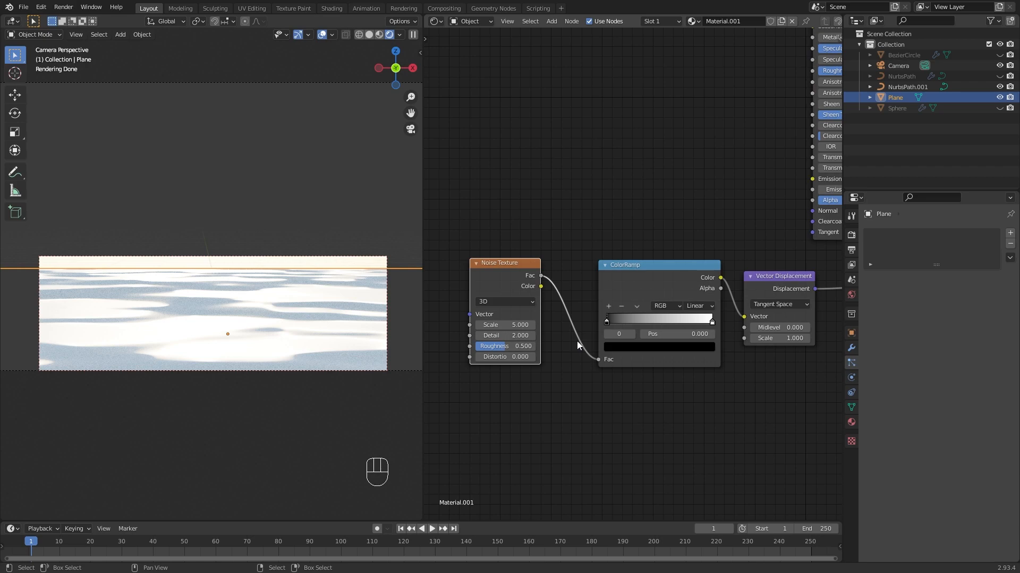
# Set the Noise Texture's scale to 3, detail to 5 and roughness to 0.417
pyautogui.click(511, 324)
pyautogui.write('3')
pyautogui.press('Return')
pyautogui.click(514, 336)
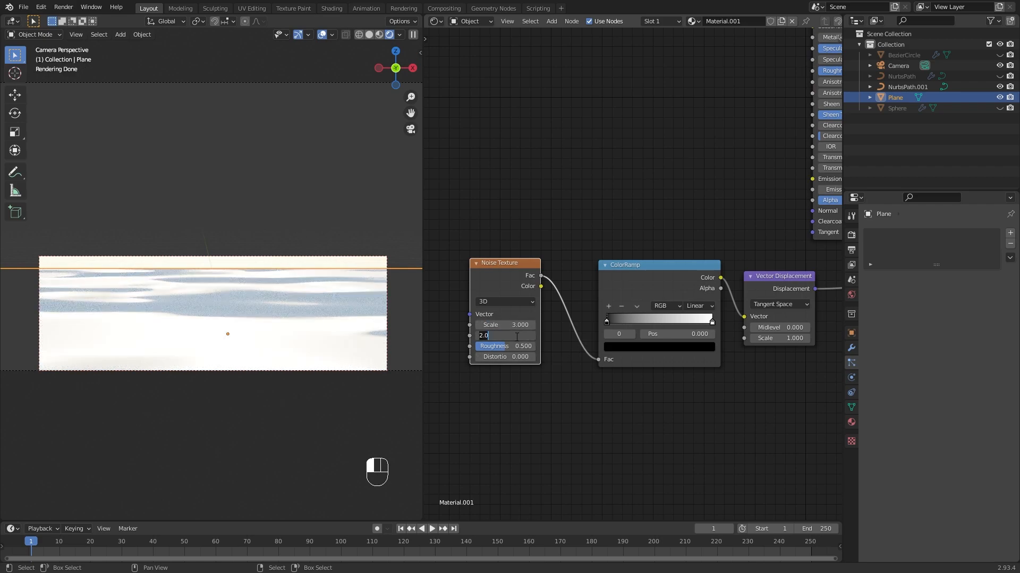
pyautogui.write('5')
pyautogui.press('Return')
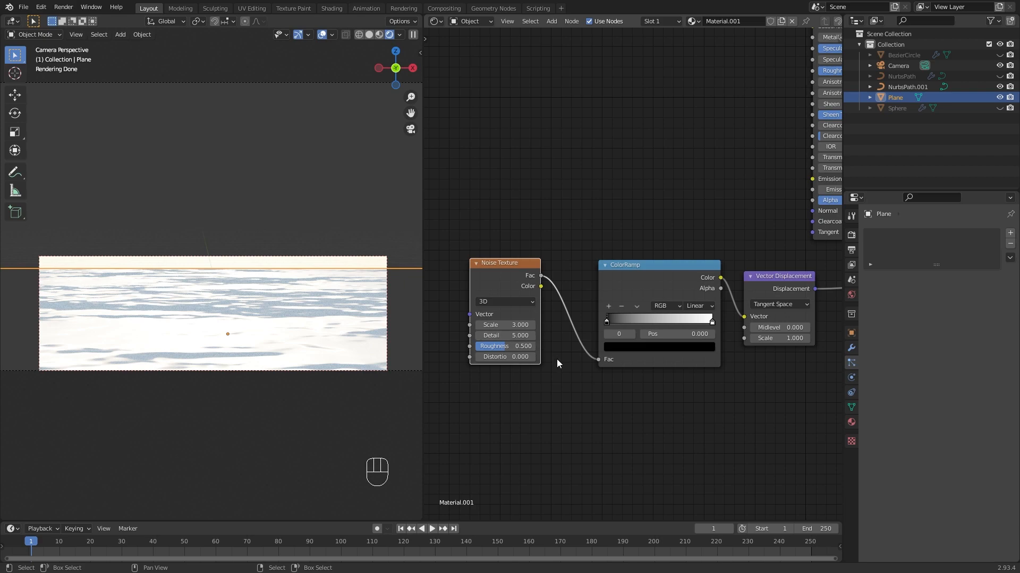
pyautogui.click(513, 346)
pyautogui.write('.')
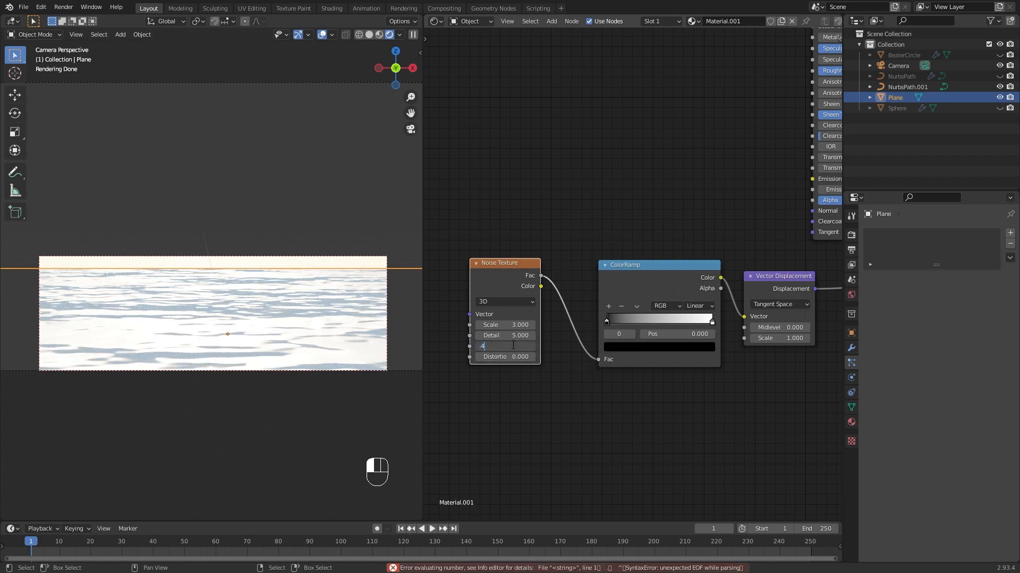
pyautogui.write('417')
pyautogui.press('Return')
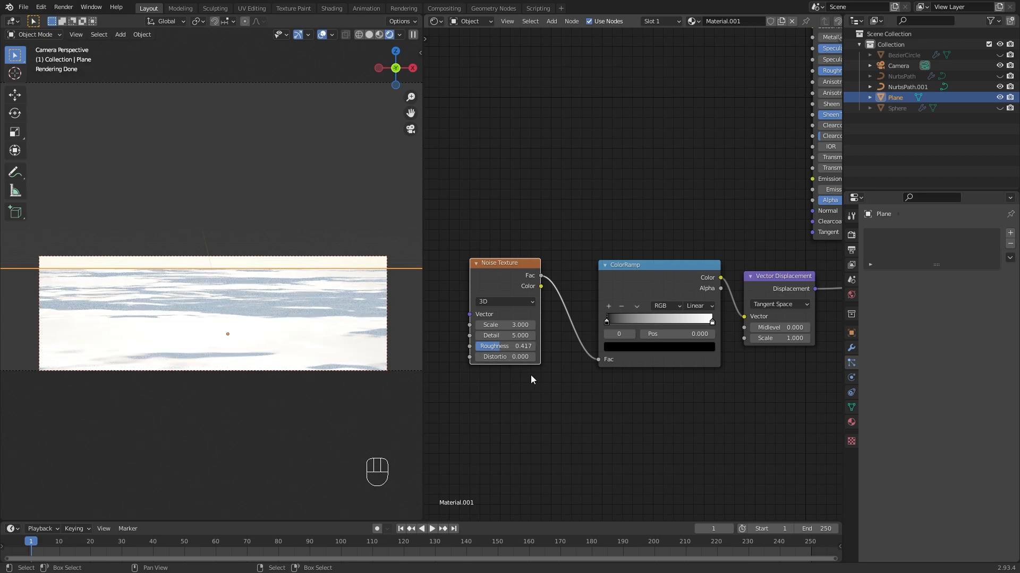
# Redraw the render region across the full width of the ground in the camera frame
pyautogui.hotkey('ctrl', 'b')
pyautogui.moveTo(40, 285); pyautogui.dragTo(400, 360)
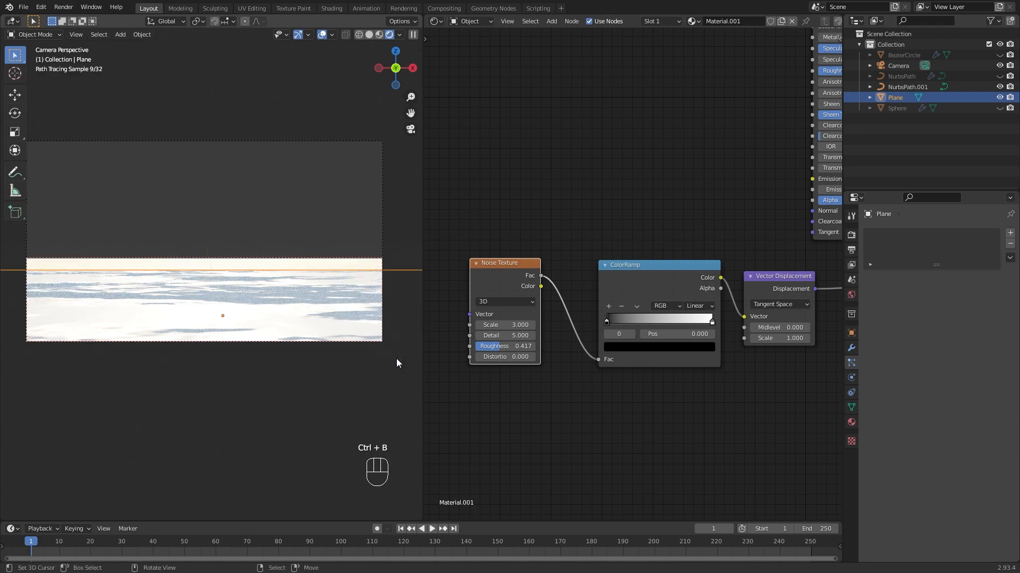
pyautogui.scroll(-1, 361, 329)
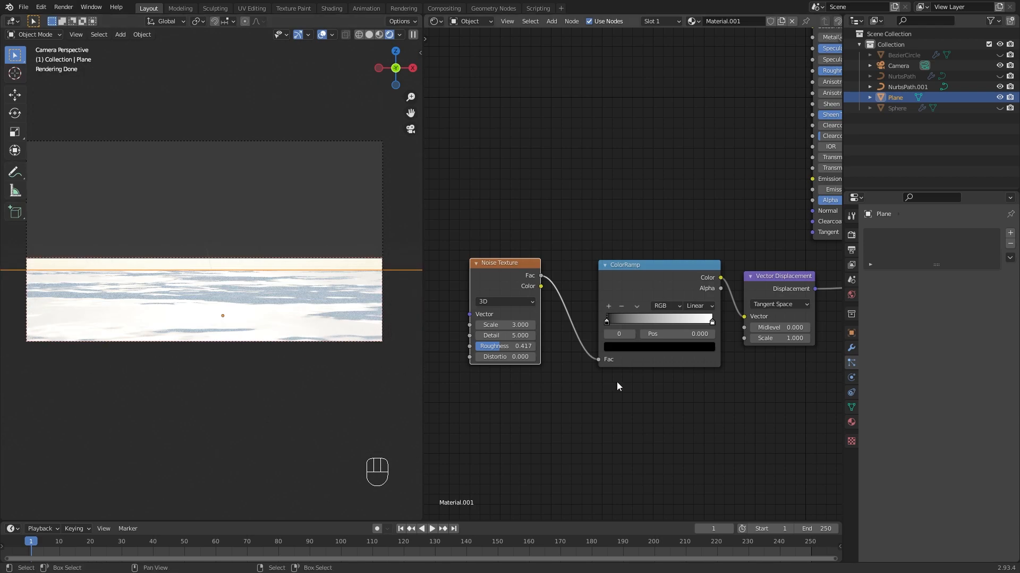
# Set the position of the ColorRamp's black stop to 0.377
pyautogui.keyDown('shift'); pyautogui.moveTo(652, 382); pyautogui.dragTo(631, 386, button='middle'); pyautogui.keyUp('shift')
pyautogui.moveTo(622, 294); pyautogui.dragTo(588, 294)
pyautogui.scroll(1, 633, 406)
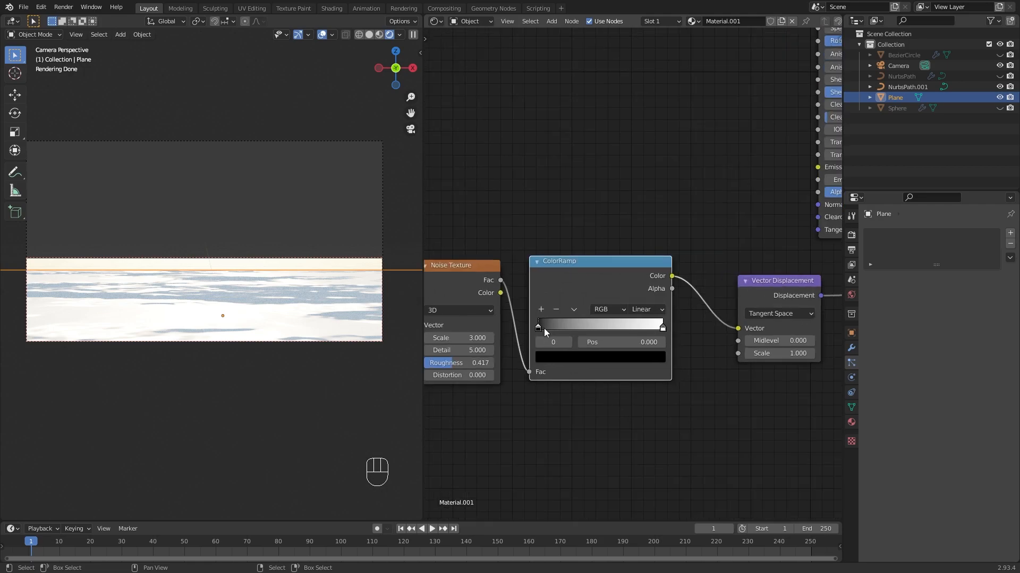
pyautogui.moveTo(538, 327); pyautogui.dragTo(592, 328)
pyautogui.click(610, 342)
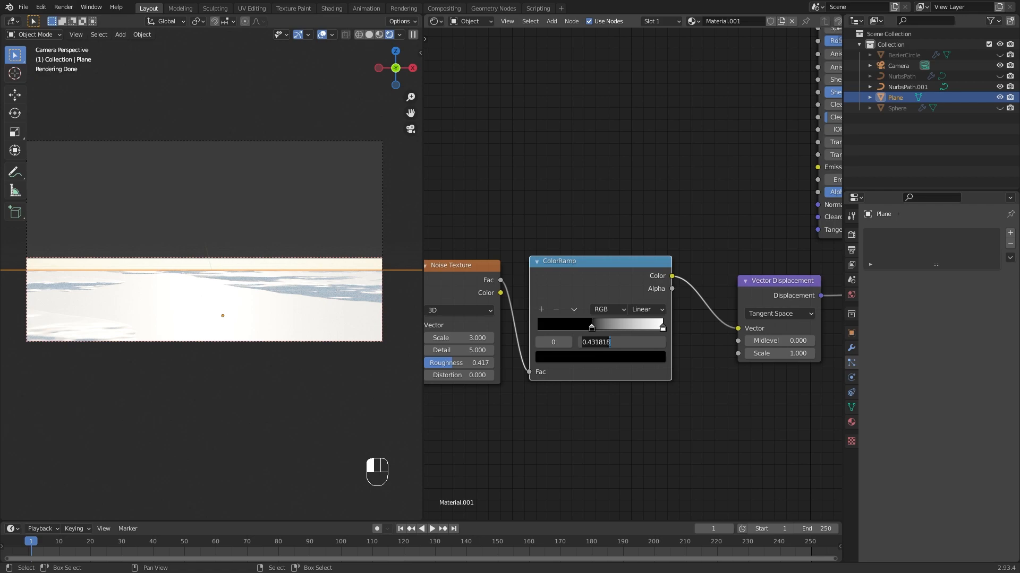
pyautogui.write('.377')
pyautogui.press('Return')
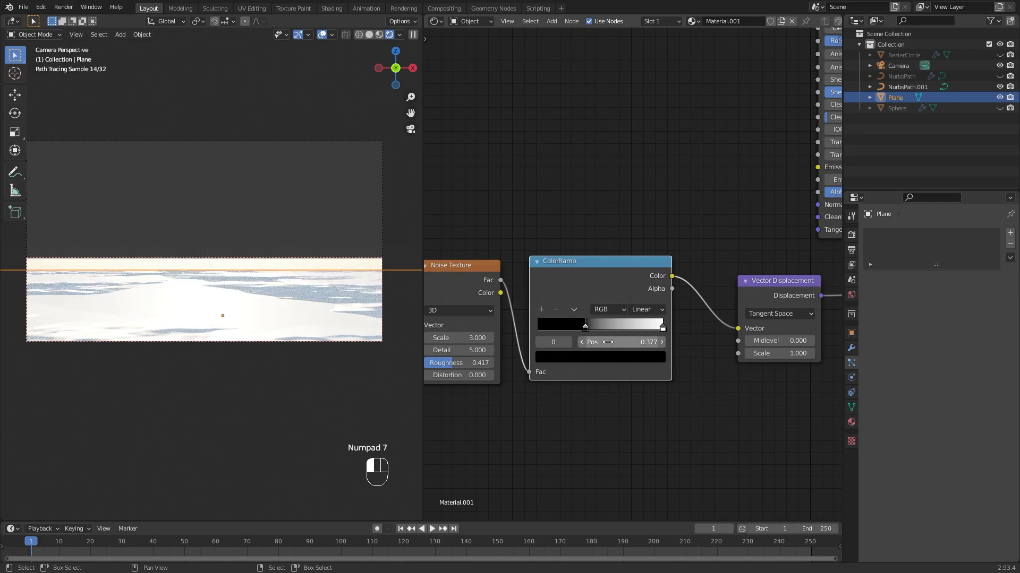
# Set the Vector Displacement node's scale to 6
pyautogui.moveTo(732, 391); pyautogui.dragTo(687, 386, button='middle')
pyautogui.moveTo(724, 289); pyautogui.dragTo(698, 286)
pyautogui.moveTo(701, 346); pyautogui.dragTo(717, 346)
pyautogui.write('6')
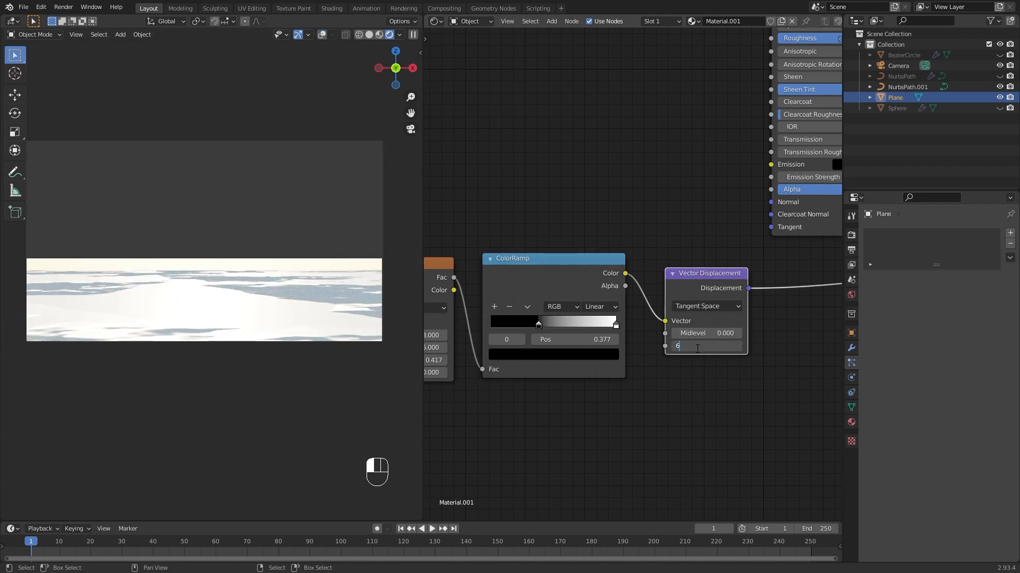
pyautogui.press('Return')
# Rearrange the texture, displacement and Material Output nodes more compactly around the Principled BSDF
pyautogui.scroll(-2, 697, 348)
pyautogui.scroll(-2, 696, 348)
pyautogui.moveTo(726, 357); pyautogui.dragTo(632, 375, button='middle')
pyautogui.moveTo(612, 314); pyautogui.dragTo(733, 310)
pyautogui.moveTo(573, 327); pyautogui.dragTo(647, 320, button='middle')
pyautogui.moveTo(574, 297); pyautogui.dragTo(709, 303)
pyautogui.moveTo(460, 301); pyautogui.dragTo(586, 303)
pyautogui.moveTo(690, 293); pyautogui.dragTo(684, 294)
pyautogui.moveTo(756, 268); pyautogui.dragTo(658, 336, button='middle')
pyautogui.scroll(-1, 658, 335)
pyautogui.moveTo(735, 304); pyautogui.dragTo(657, 307, button='middle')
pyautogui.moveTo(700, 324); pyautogui.dragTo(712, 312)
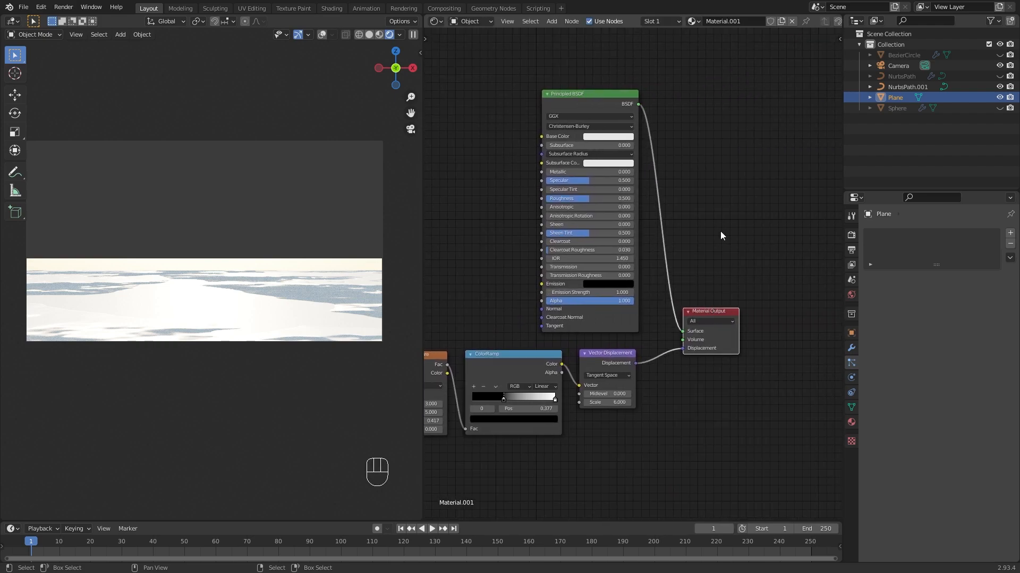
# Rename the ground material as Land and extend the render region to the full camera frame
pyautogui.doubleClick(729, 24)
pyautogui.write('Land')
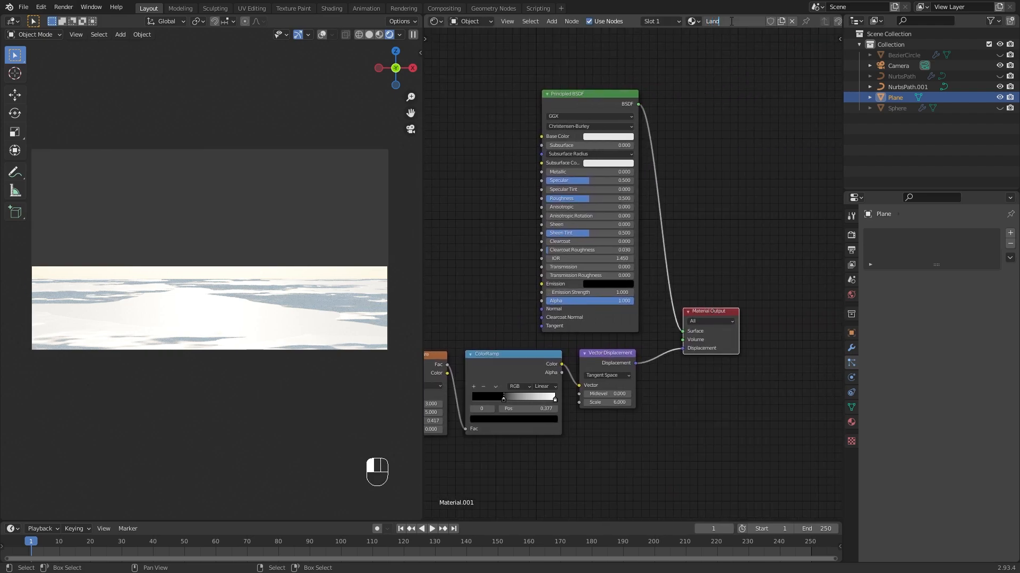
pyautogui.press('Return')
pyautogui.hotkey('ctrl', 'b')
pyautogui.moveTo(33, 149); pyautogui.dragTo(394, 362)
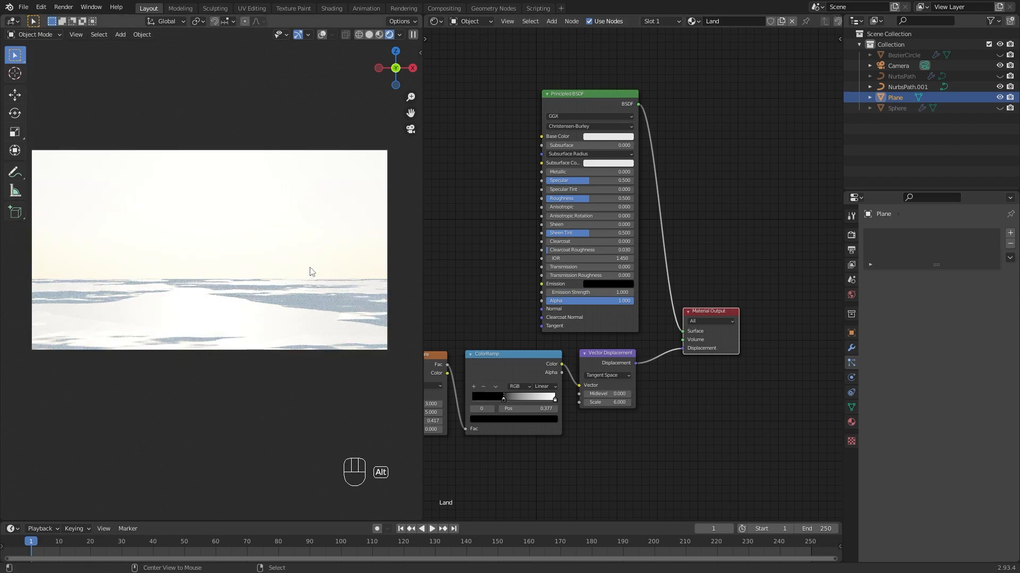
# Reveal all hidden hat parts and close the node editor area so the 3D viewport takes its space
pyautogui.hotkey('alt', 'h')
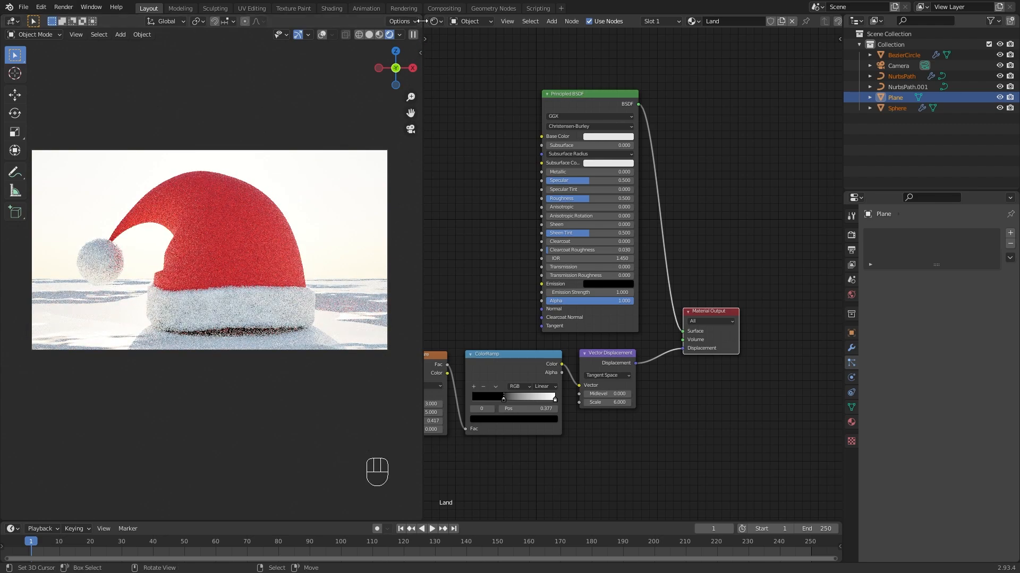
pyautogui.moveTo(421, 20); pyautogui.dragTo(445, 21)
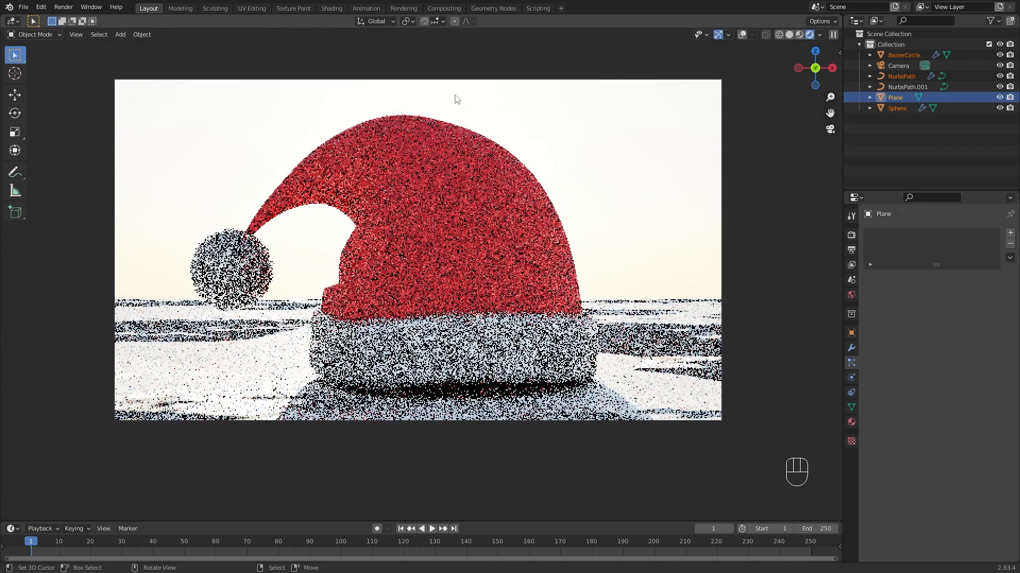
# Switch the viewport to solid shading and select the hat's fur brim
pyautogui.press('z')
pyautogui.click(709, 264)
pyautogui.click(553, 359)
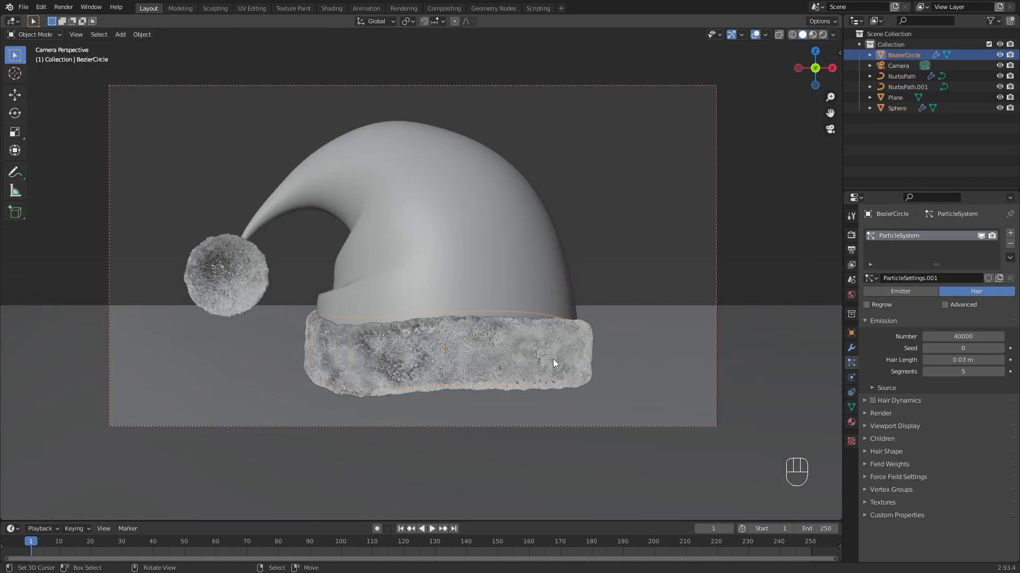
# Bring up the render settings, draw a render region around the whole hat, and redraw it around the fur brim only
pyautogui.click(850, 236)
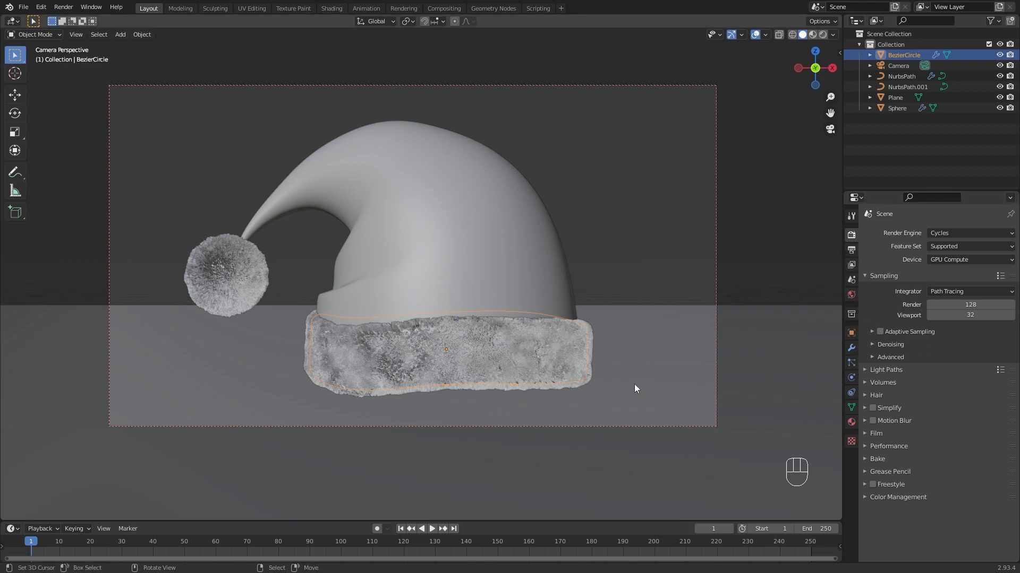
pyautogui.hotkey('ctrl', 'b')
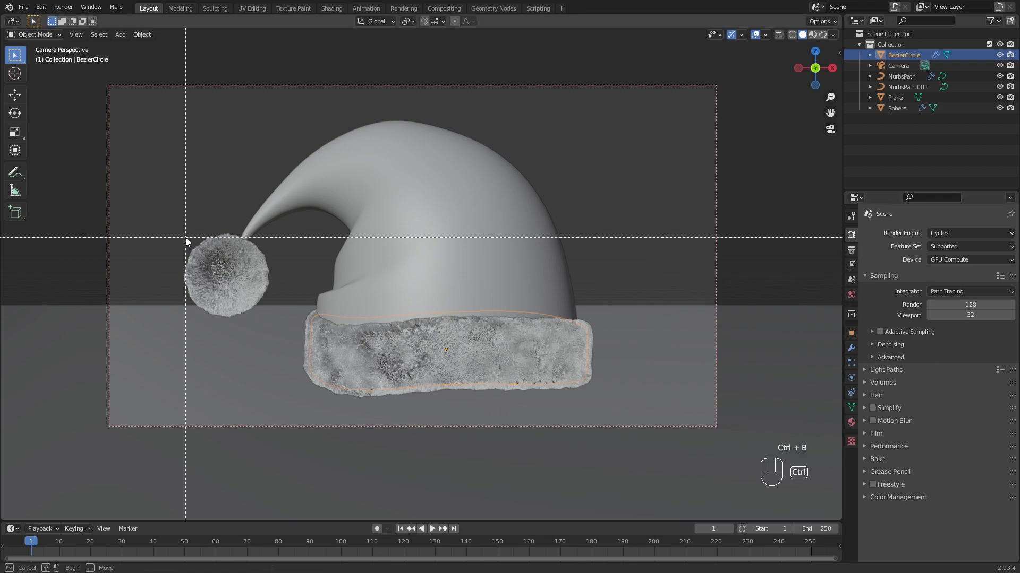
pyautogui.moveTo(177, 231)
pyautogui.mouseDown()
pyautogui.moveTo(275, 322)
pyautogui.moveTo(516, 400)
pyautogui.moveTo(608, 399)
pyautogui.mouseUp()
pyautogui.hotkey('ctrl', 'b')
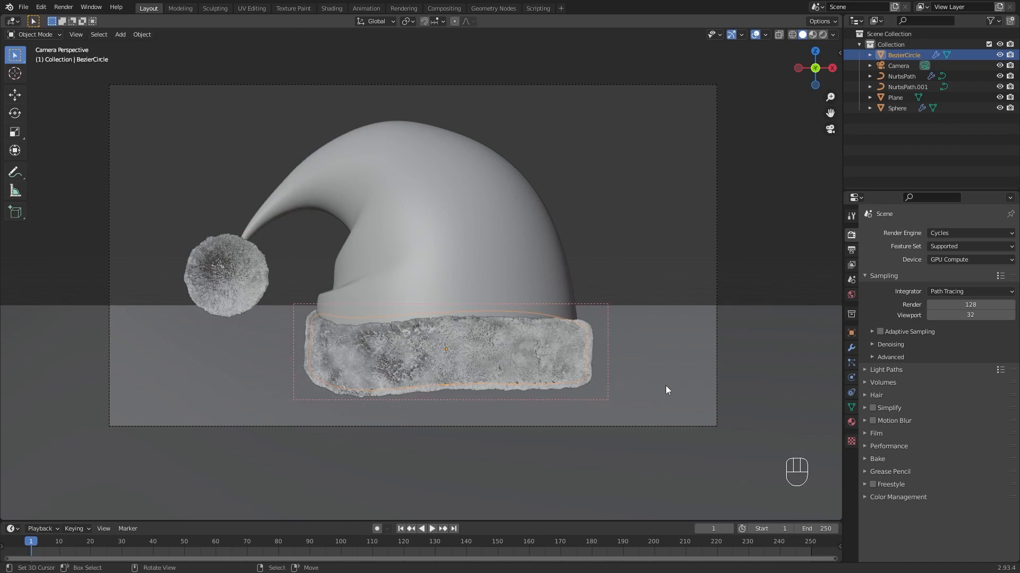
# Enable render denoising to look over the available denoisers, and disable it again
pyautogui.click(877, 345)
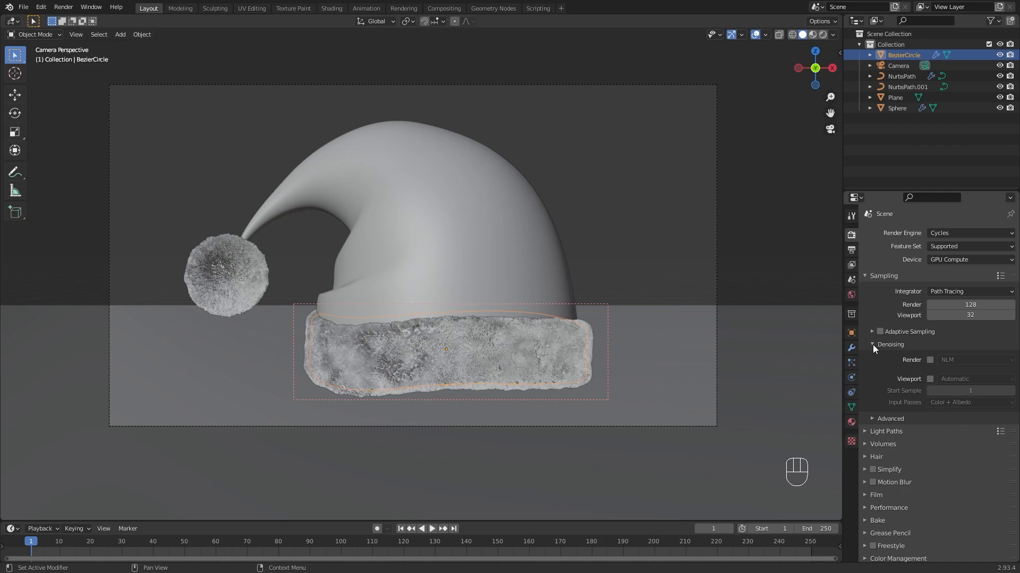
pyautogui.click(931, 361)
pyautogui.click(948, 361)
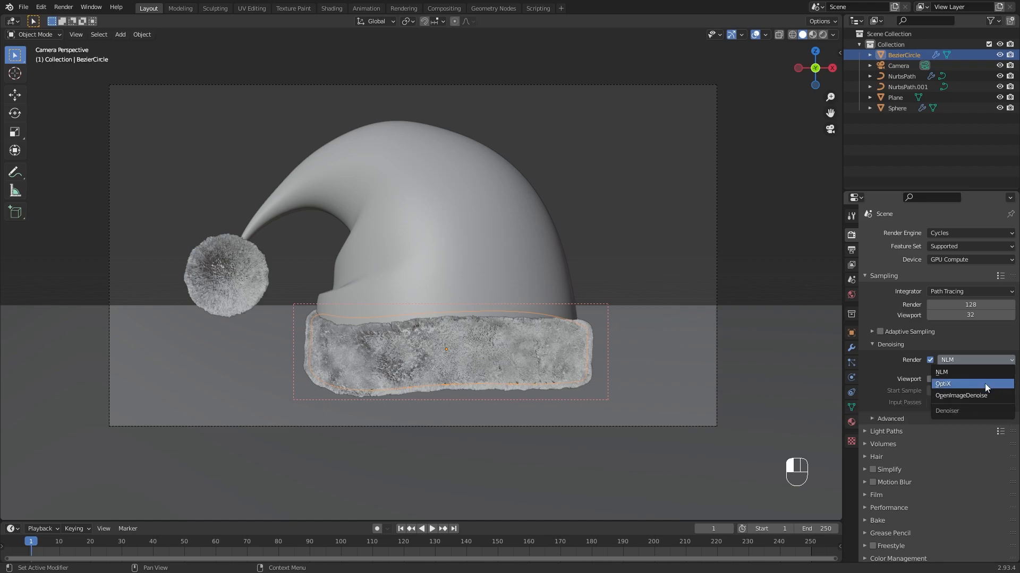
pyautogui.click(975, 362)
pyautogui.click(930, 361)
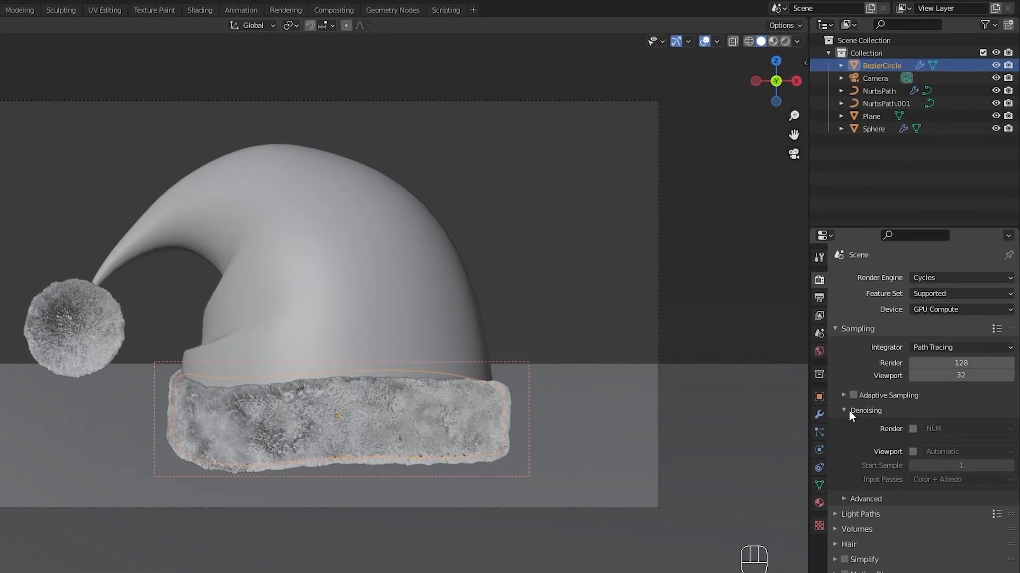
pyautogui.click(876, 344)
# Set the render samples to 32 and the output resolution scale to 200%
pyautogui.click(940, 366)
pyautogui.write('32')
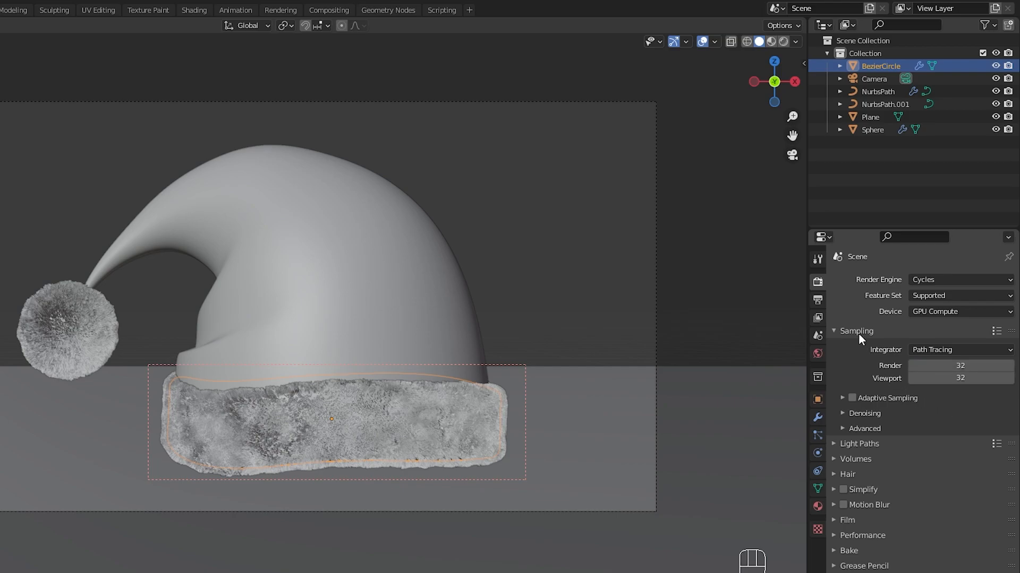
pyautogui.click(818, 301)
pyautogui.click(949, 319)
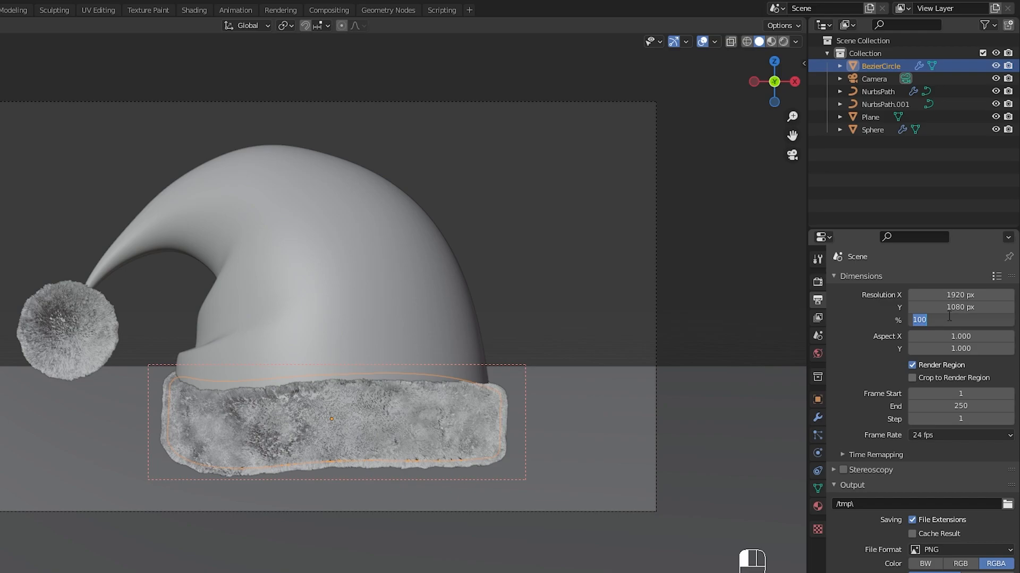
pyautogui.press('Return')
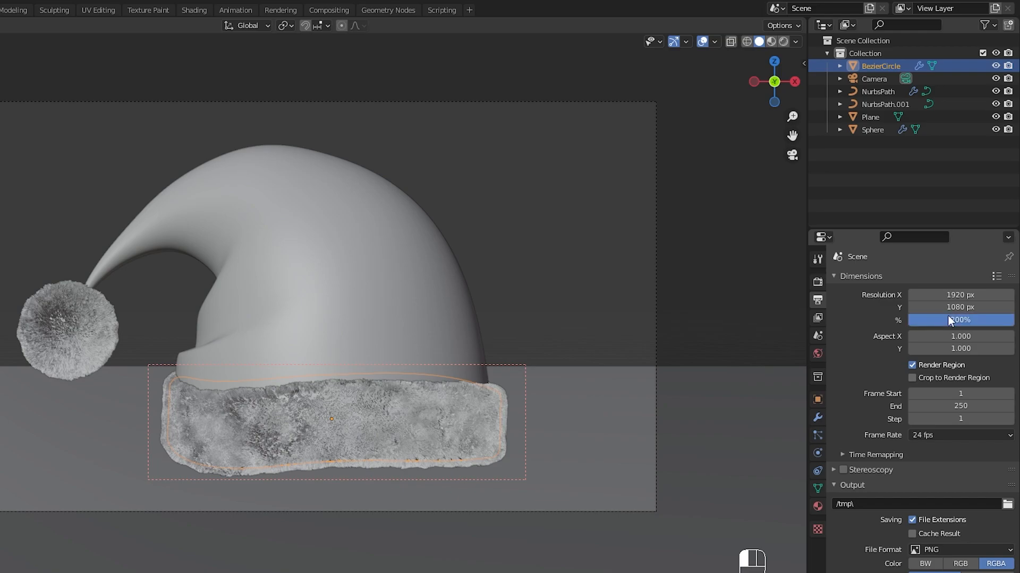
# Enable the Denoising Data pass for the view layer and return the render region to the full camera frame
pyautogui.click(817, 318)
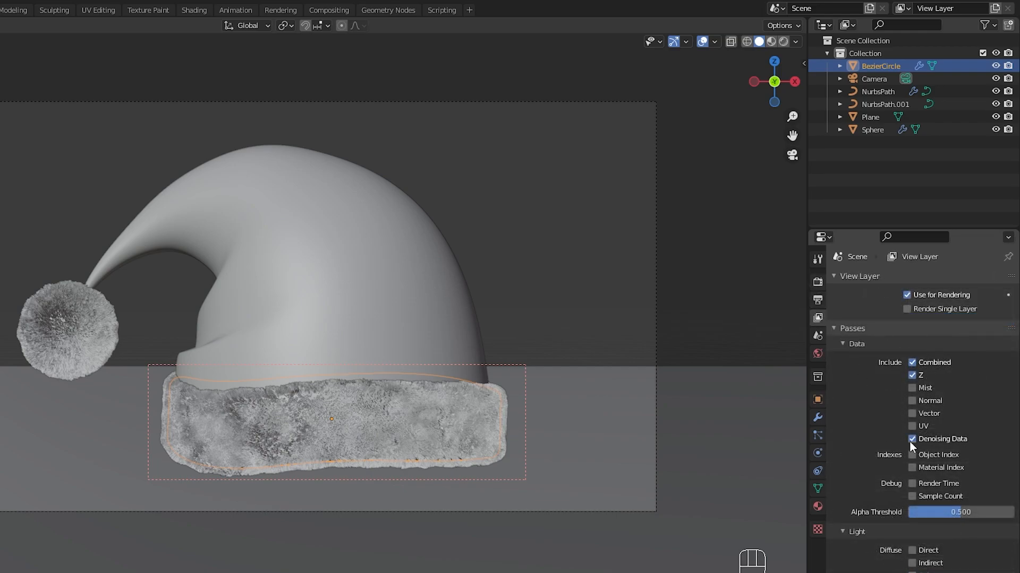
pyautogui.hotkey('ctrl', 'alt', 'b')
# Set the render tile size to 32 px in both X and Y in the performance settings
pyautogui.click(818, 281)
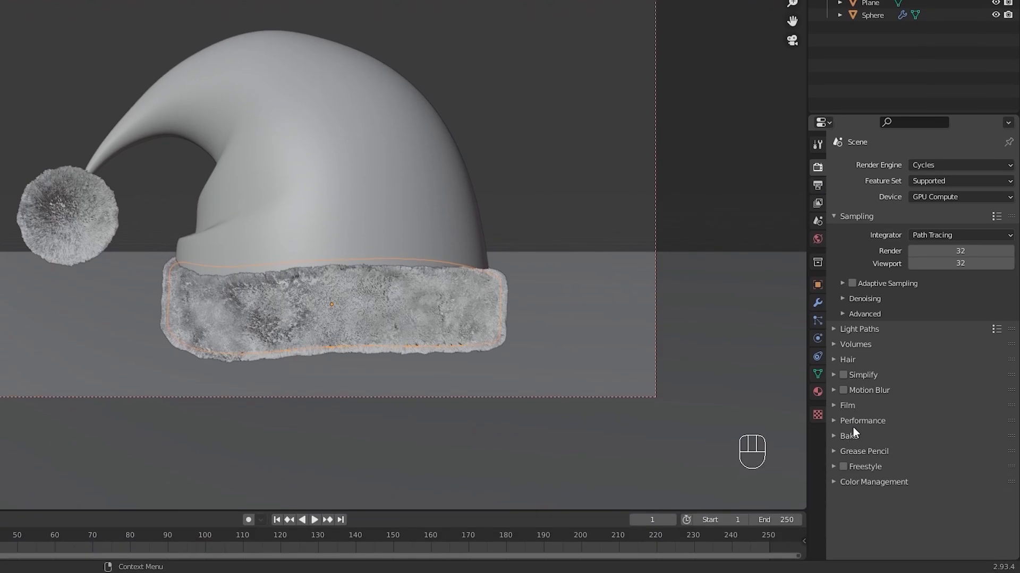
pyautogui.click(856, 422)
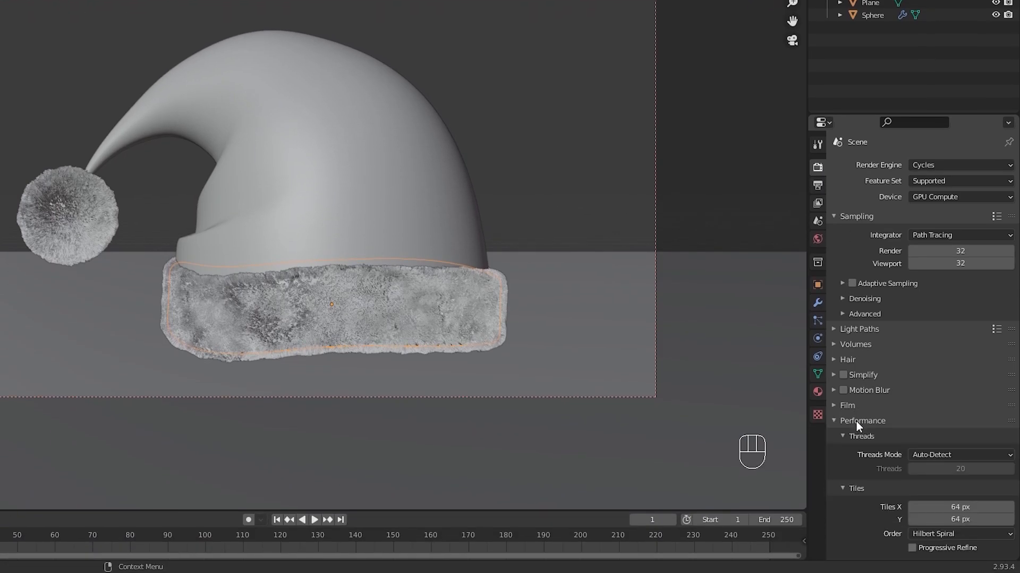
pyautogui.scroll(-1, 871, 451)
pyautogui.click(944, 480)
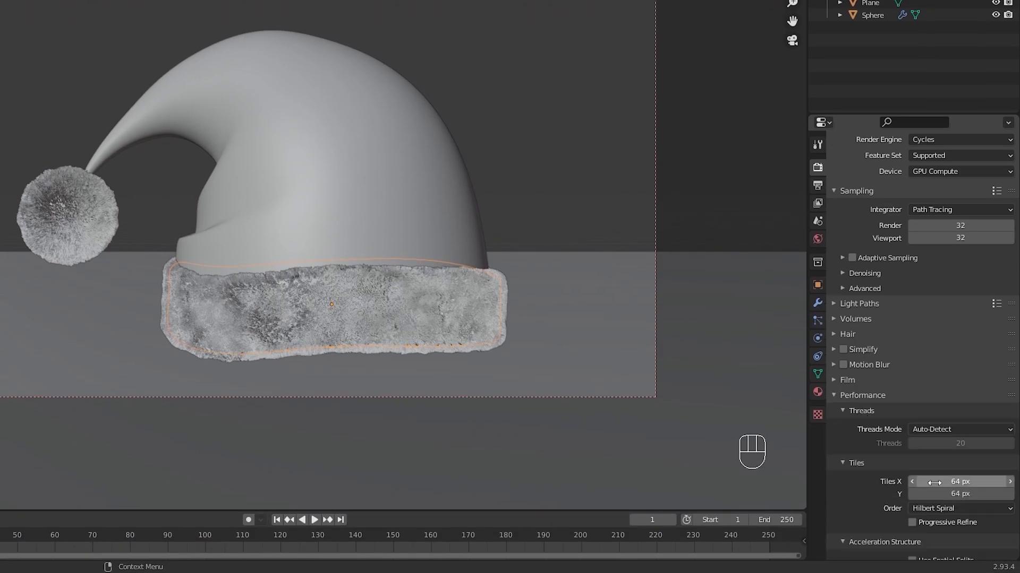
pyautogui.write('32')
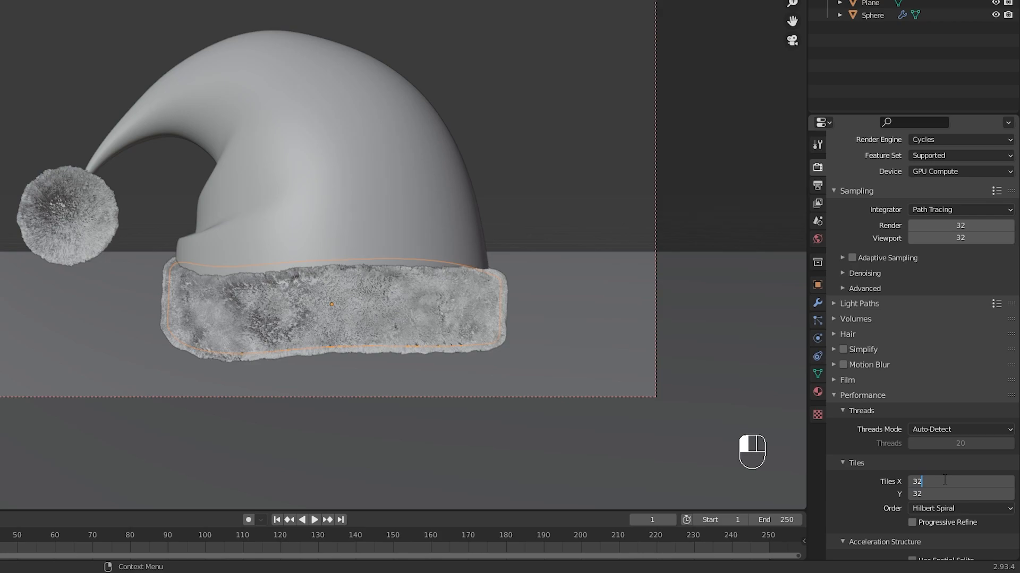
pyautogui.press('Return')
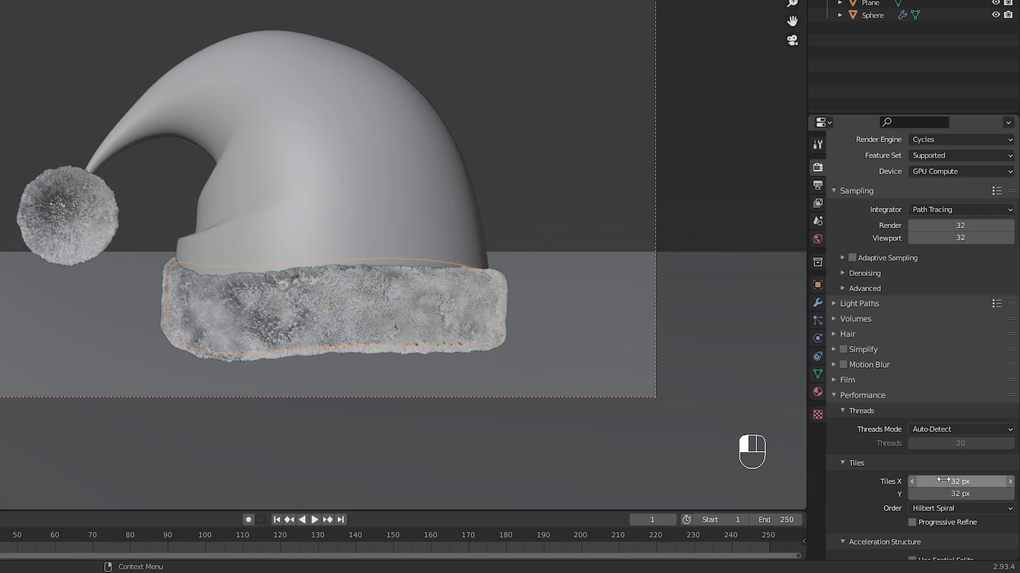
pyautogui.scroll(-4, 842, 449)
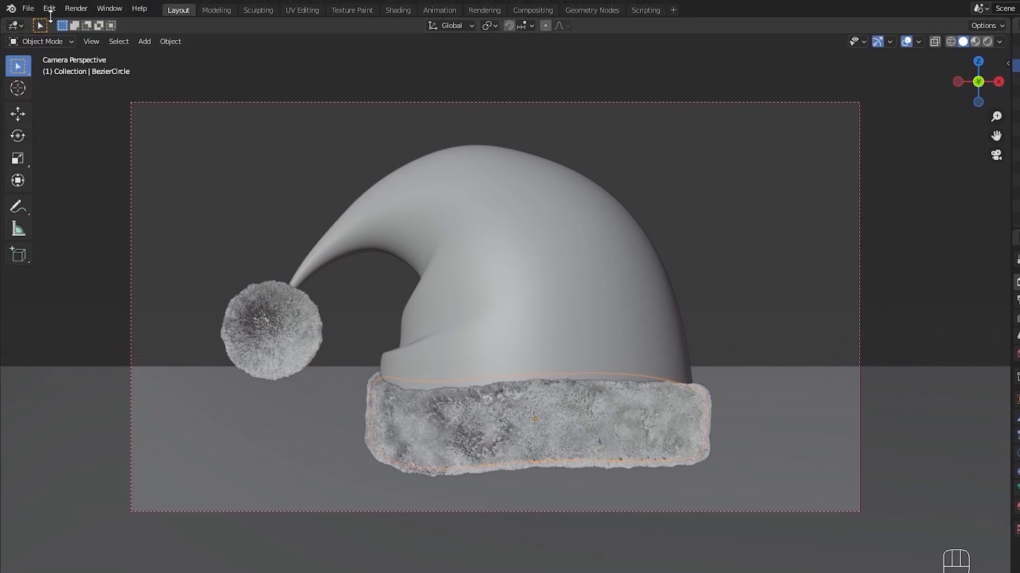
# Check the Cycles render devices in the system preferences and close the preferences window
pyautogui.click(49, 8)
pyautogui.click(94, 190)
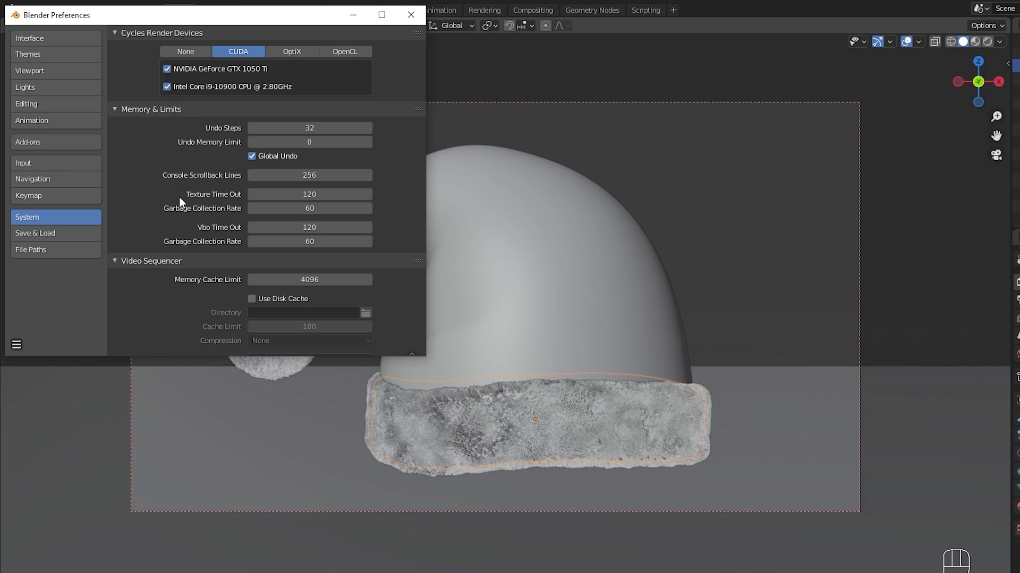
pyautogui.click(411, 16)
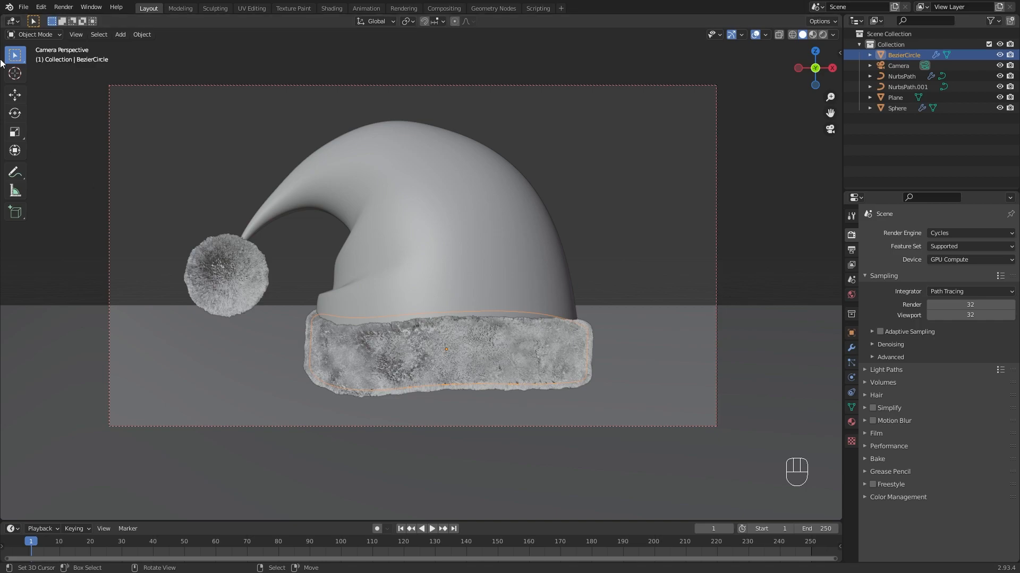
# Show the Compositor in the main area, enable Use Nodes, and space the Render Layers and Composite nodes apart
pyautogui.click(16, 23)
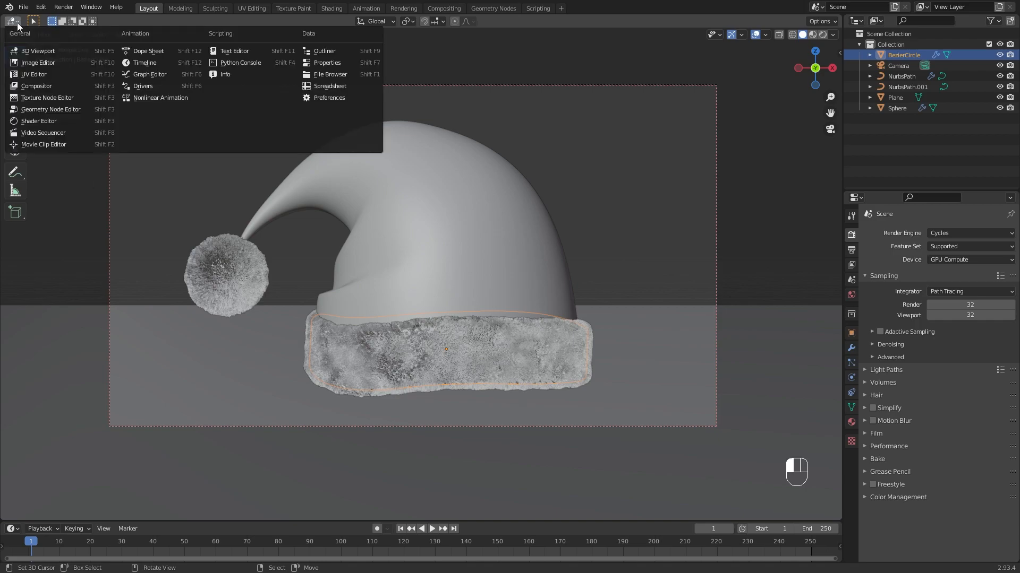
pyautogui.click(49, 86)
pyautogui.click(116, 21)
pyautogui.moveTo(230, 171); pyautogui.dragTo(172, 173)
pyautogui.click(321, 161)
pyautogui.moveTo(326, 164); pyautogui.dragTo(496, 221)
# Insert a Denoise node between Render Layers and Composite, linking Denoising Normal and Denoising Albedo to its Normal and Albedo inputs
pyautogui.hotkey('shift', 'a')
pyautogui.moveTo(349, 282)
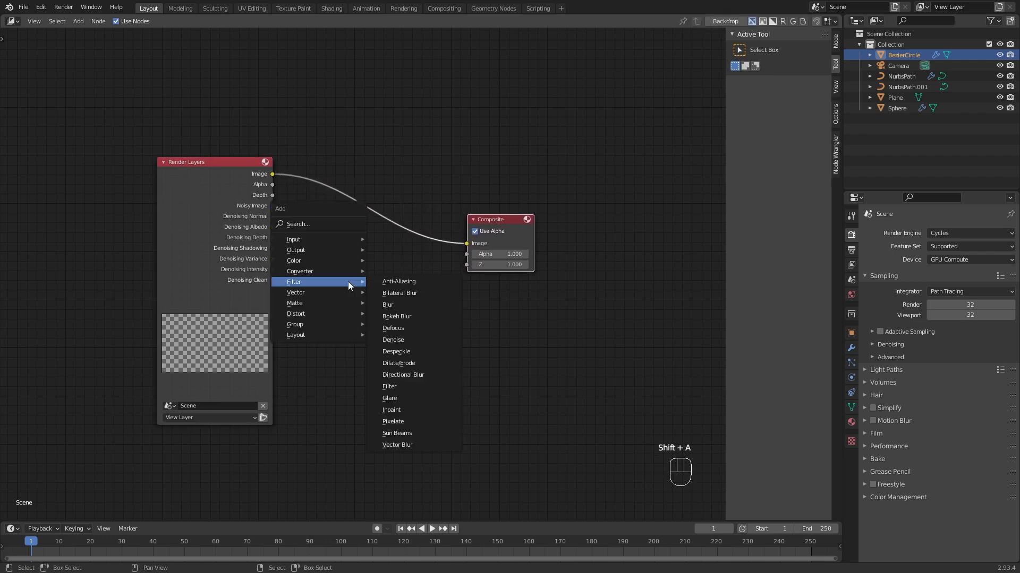
pyautogui.click(391, 339)
pyautogui.click(365, 255)
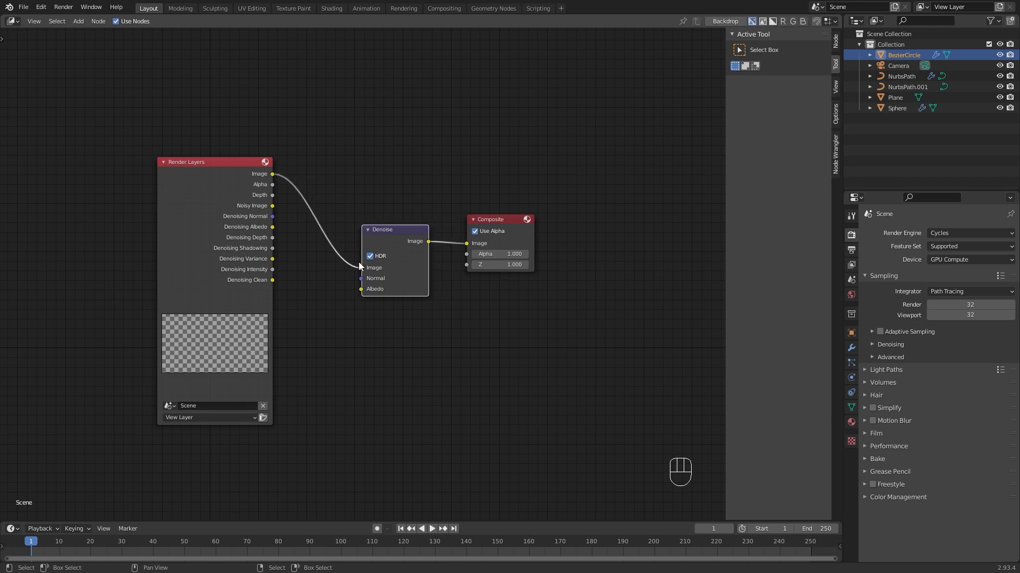
pyautogui.moveTo(272, 216); pyautogui.dragTo(361, 278)
pyautogui.moveTo(272, 226); pyautogui.dragTo(363, 251)
# Arrange the Render Layers, Denoise and Composite nodes in a compact row
pyautogui.moveTo(205, 273); pyautogui.dragTo(182, 238)
pyautogui.moveTo(361, 237); pyautogui.dragTo(306, 186)
pyautogui.moveTo(483, 226); pyautogui.dragTo(394, 184)
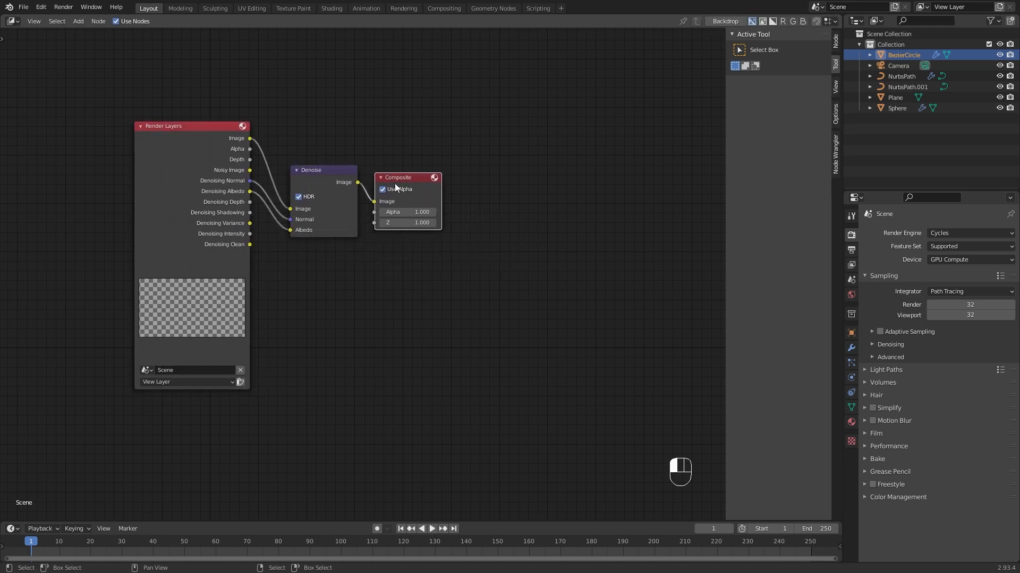
# Return the main area to the 3D viewport and render the final image of the hat
pyautogui.click(12, 20)
pyautogui.click(39, 52)
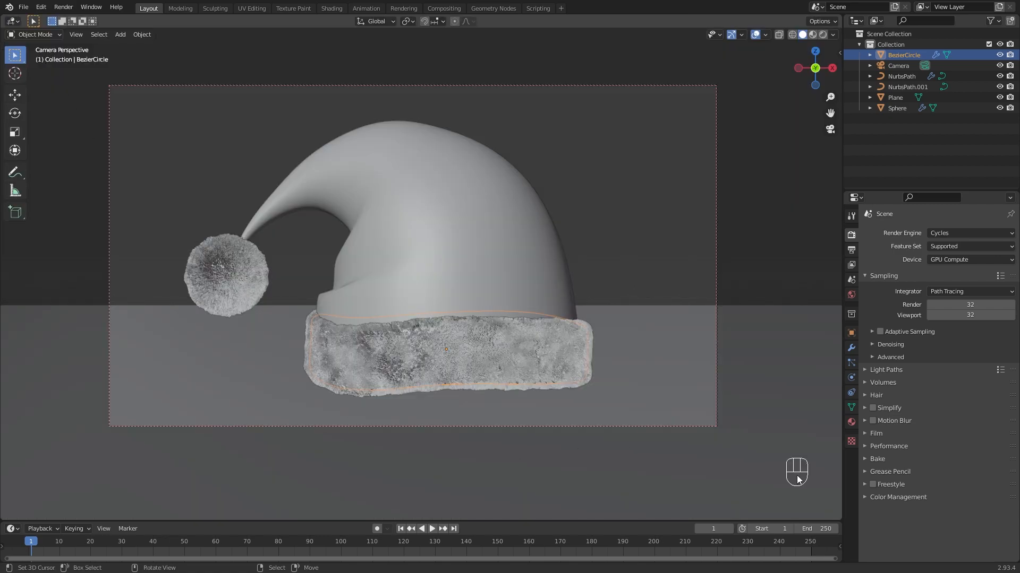
pyautogui.press('F12')
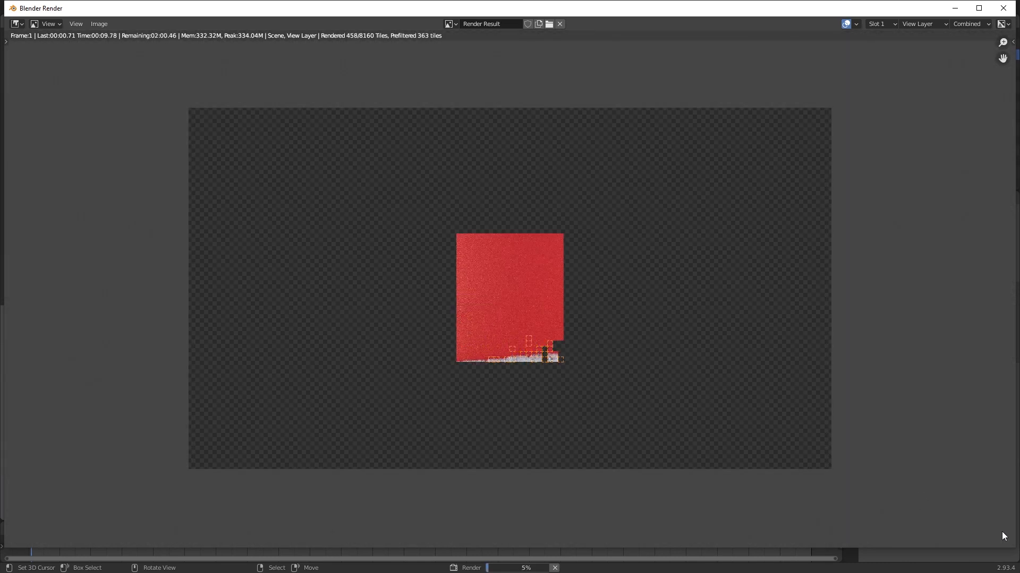
pyautogui.scroll(1, 1002, 535)
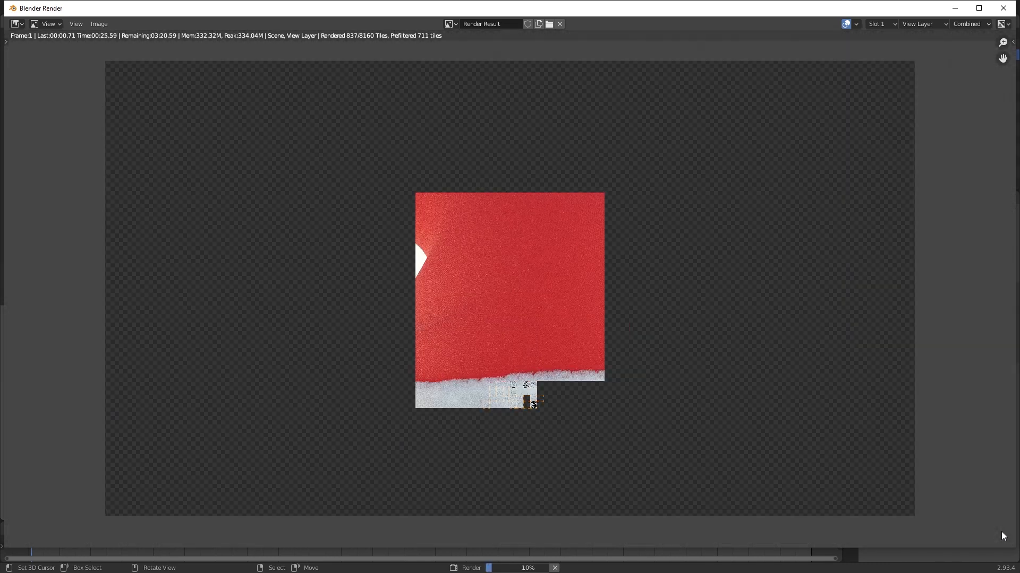
pyautogui.scroll(1, 1001, 522)
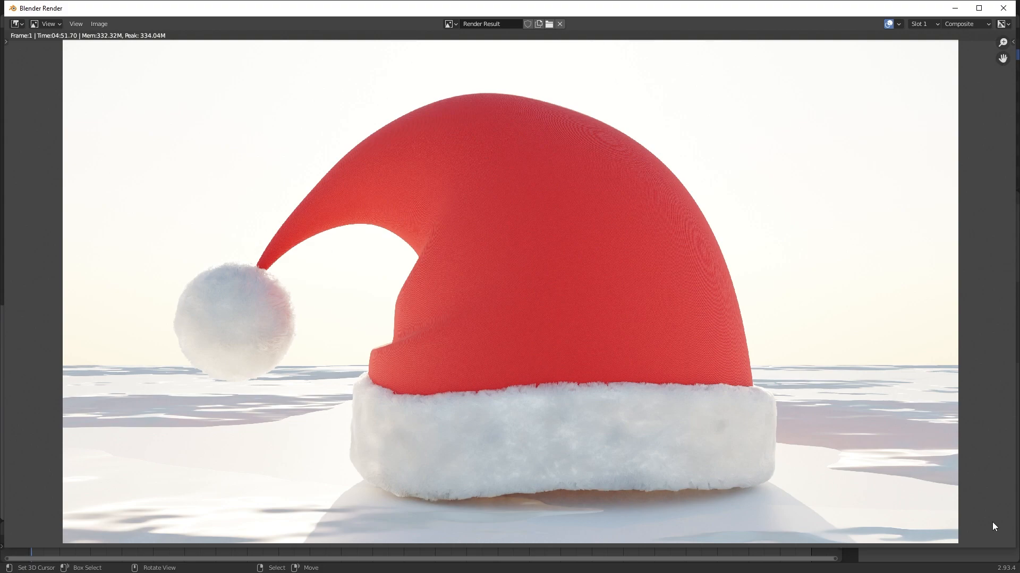
# Examine the finished render up close, checking the brim's fur, the red fabric weave, the pompom and the snowy ground
pyautogui.scroll(2, 577, 419)
pyautogui.moveTo(578, 391); pyautogui.dragTo(598, 279, button='middle')
pyautogui.scroll(1, 562, 331)
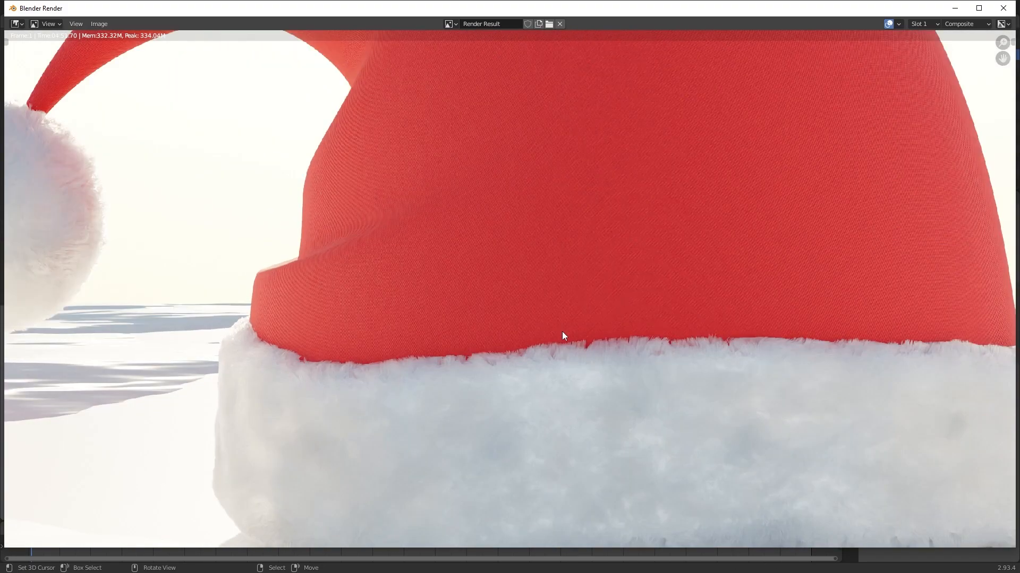
pyautogui.moveTo(546, 359); pyautogui.dragTo(562, 270, button='middle')
pyautogui.scroll(2, 537, 324)
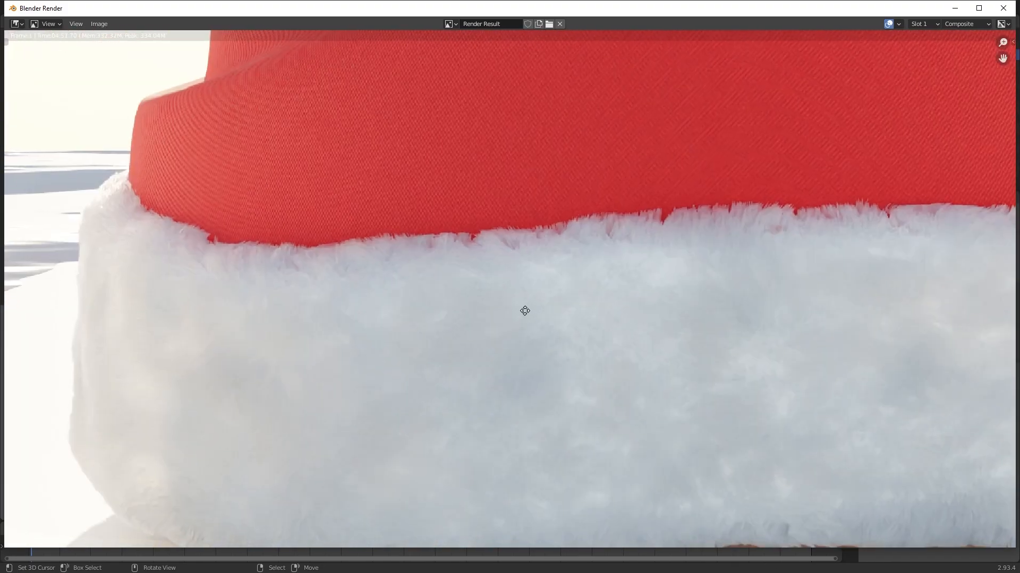
pyautogui.moveTo(524, 314); pyautogui.dragTo(517, 272, button='middle')
pyautogui.scroll(-1, 517, 272)
pyautogui.scroll(-2, 213, 225)
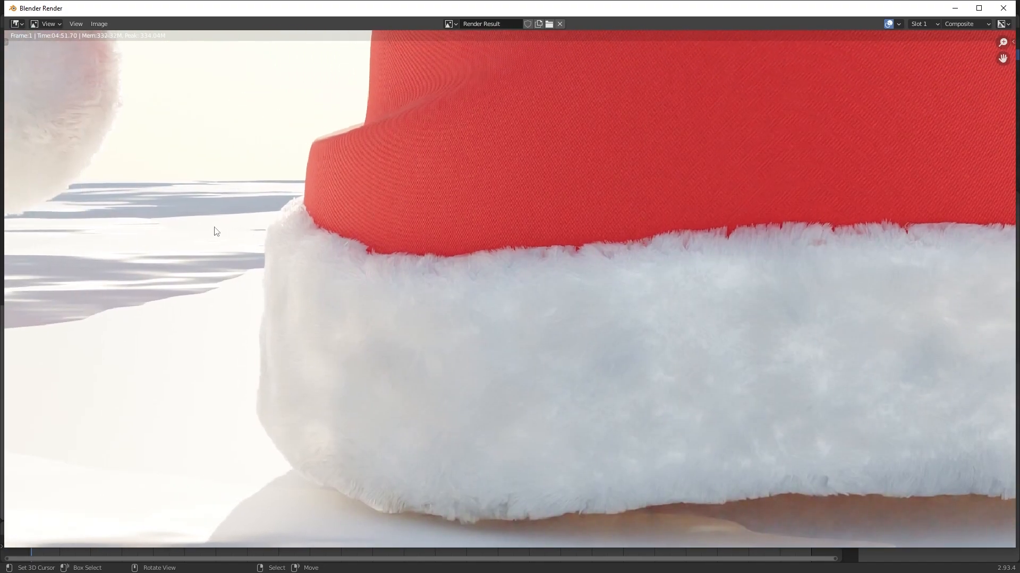
pyautogui.scroll(-1, 584, 260)
pyautogui.moveTo(586, 259); pyautogui.dragTo(496, 311, button='middle')
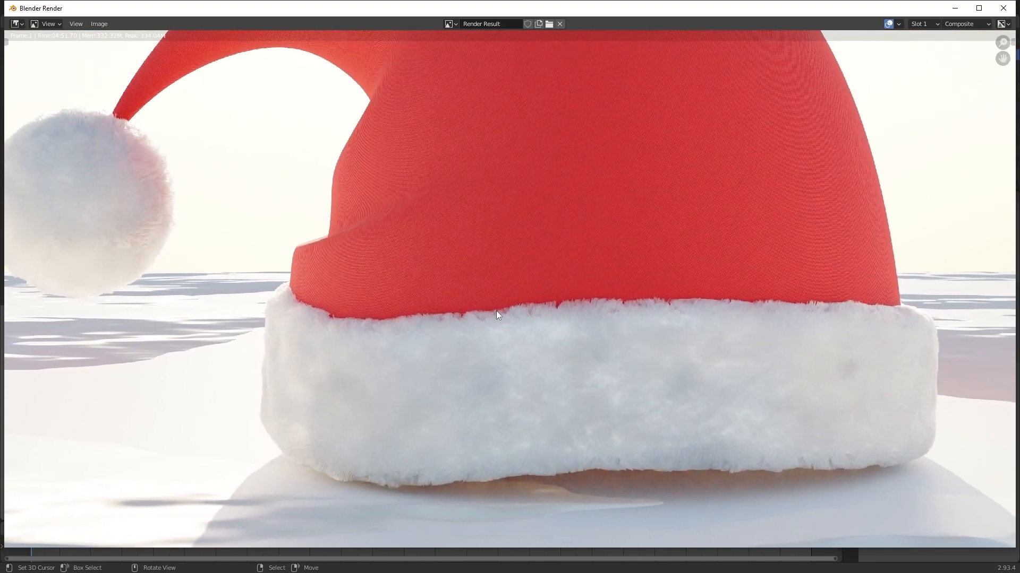
pyautogui.moveTo(714, 351); pyautogui.dragTo(612, 282, button='middle')
pyautogui.scroll(4, 517, 314)
pyautogui.scroll(-1, 504, 321)
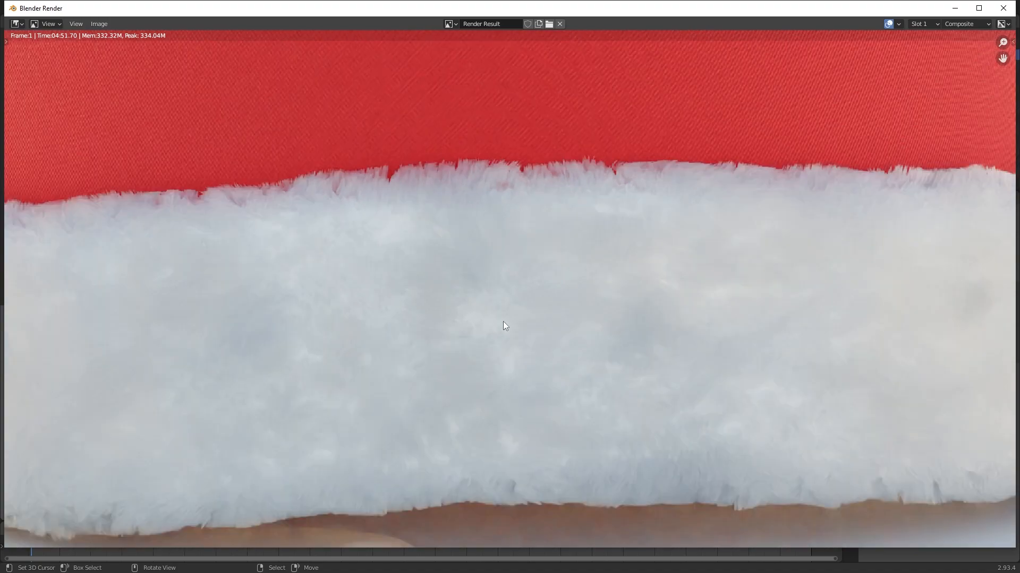
pyautogui.scroll(2, 502, 322)
pyautogui.scroll(-3, 501, 321)
pyautogui.moveTo(462, 334); pyautogui.dragTo(641, 362, button='middle')
pyautogui.moveTo(388, 302); pyautogui.dragTo(538, 339, button='middle')
pyautogui.moveTo(298, 257); pyautogui.dragTo(557, 330, button='middle')
pyautogui.moveTo(297, 218); pyautogui.dragTo(444, 330, button='middle')
pyautogui.scroll(2, 426, 295)
pyautogui.scroll(-2, 423, 288)
pyautogui.scroll(-2, 424, 288)
pyautogui.moveTo(674, 336); pyautogui.dragTo(422, 332, button='middle')
pyautogui.scroll(-1, 458, 324)
pyautogui.moveTo(546, 321); pyautogui.dragTo(496, 347, button='middle')
pyautogui.scroll(-1, 476, 341)
pyautogui.scroll(1, 479, 340)
pyautogui.scroll(-1, 479, 340)
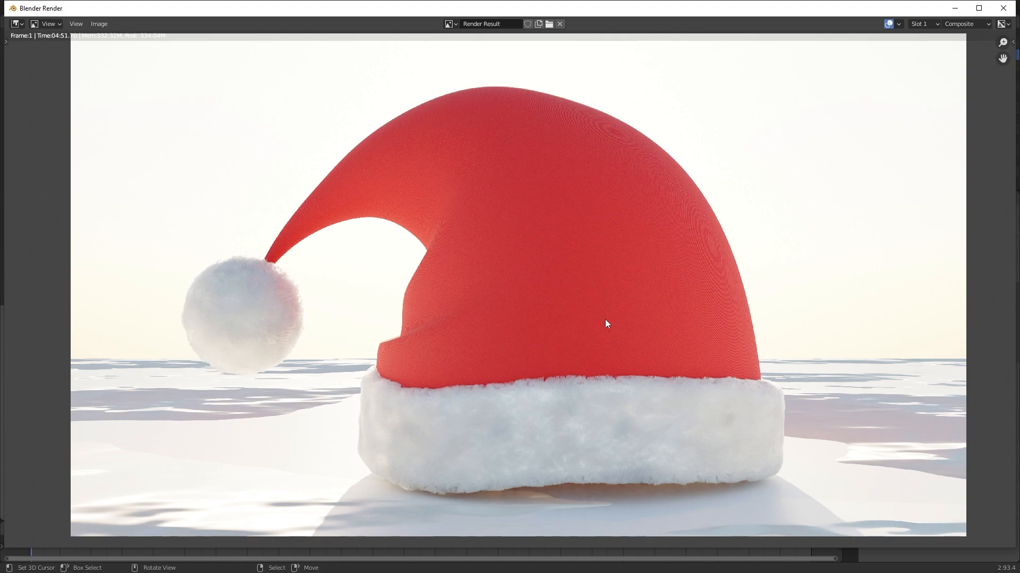
# Inspect the rendered hat's red body and curved tip, moving down to the brim's fur and the snow beneath it
pyautogui.scroll(3, 554, 339)
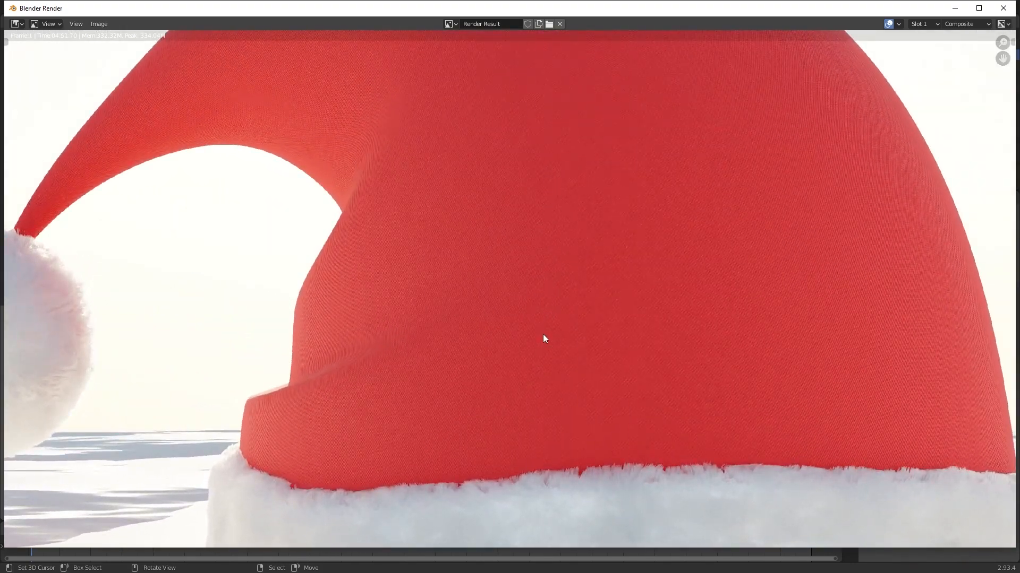
pyautogui.keyDown('ctrl'); pyautogui.moveTo(543, 333); pyautogui.dragTo(545, 248, button='middle'); pyautogui.keyUp('ctrl')
pyautogui.scroll(-4, 498, 272)
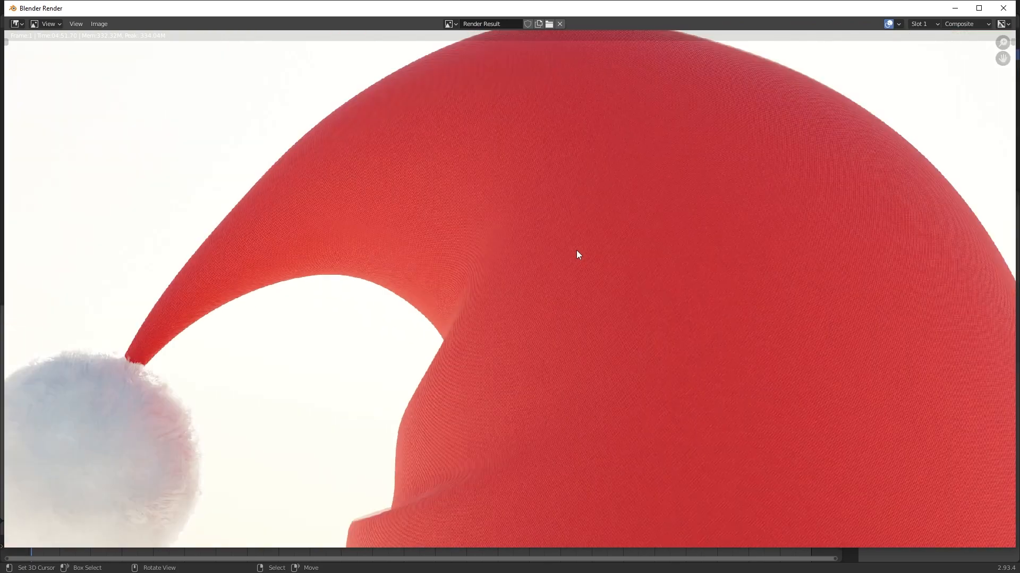
pyautogui.moveTo(706, 278); pyautogui.dragTo(597, 213, button='middle')
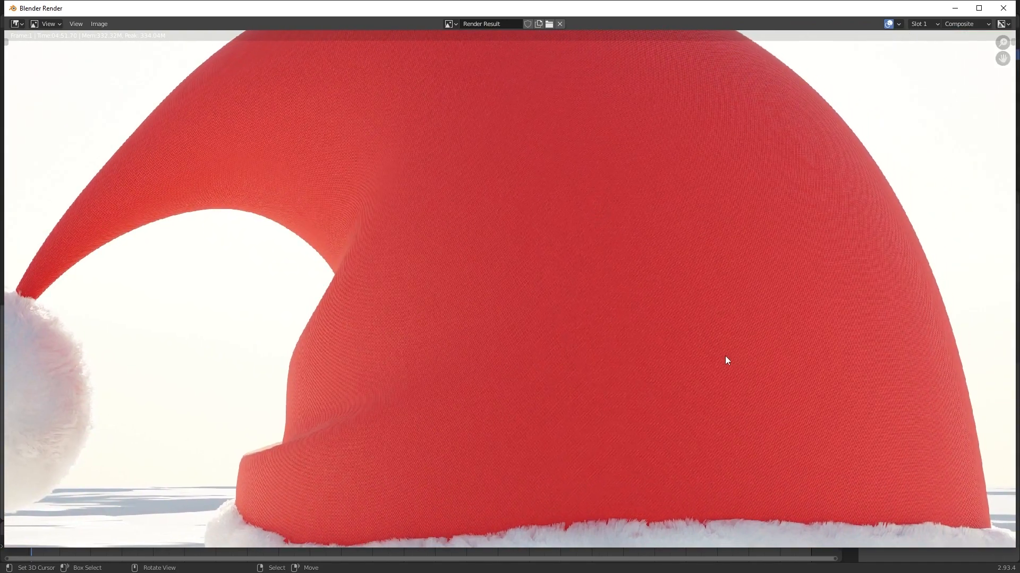
pyautogui.moveTo(723, 357); pyautogui.dragTo(620, 212, button='middle')
pyautogui.scroll(-2, 556, 252)
pyautogui.moveTo(556, 252); pyautogui.dragTo(603, 199, button='middle')
pyautogui.scroll(2, 588, 232)
pyautogui.scroll(1, 600, 270)
pyautogui.scroll(-1, 600, 273)
pyautogui.moveTo(598, 280); pyautogui.dragTo(593, 229, button='middle')
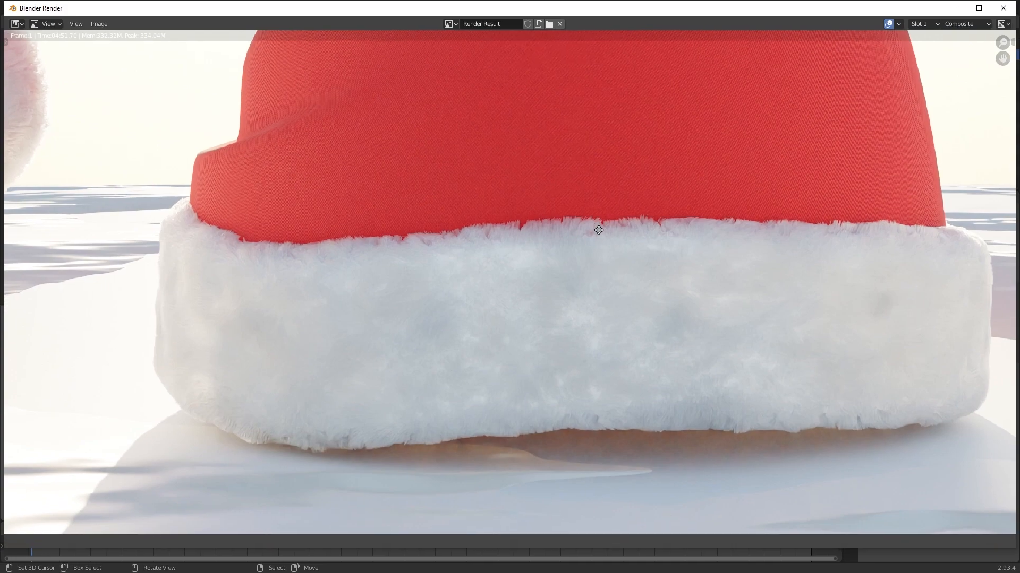
pyautogui.scroll(3, 592, 298)
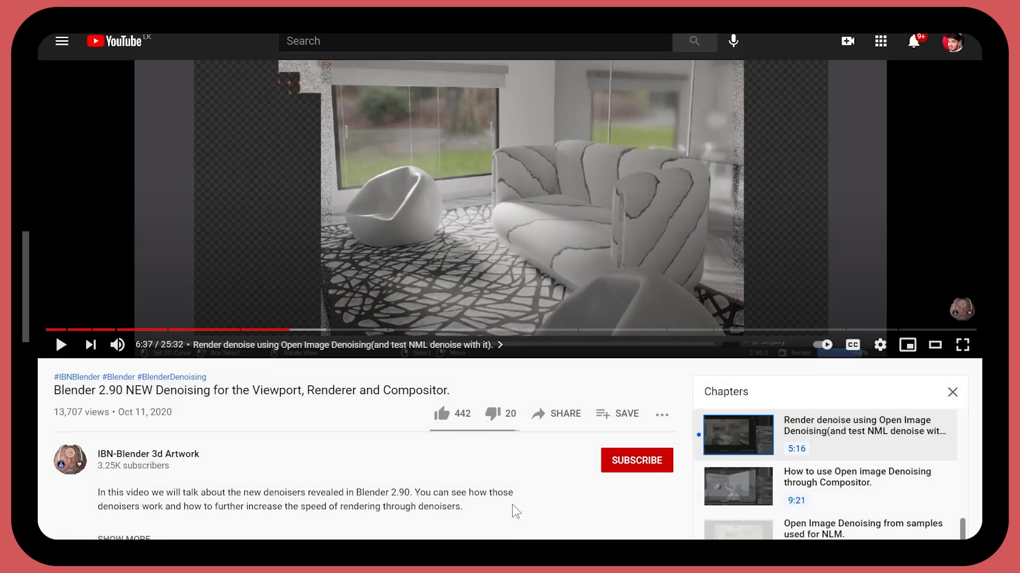
# On YouTube, like the Blender 2.90 denoising video and subscribe to its channel with notifications set to All
pyautogui.click(442, 414)
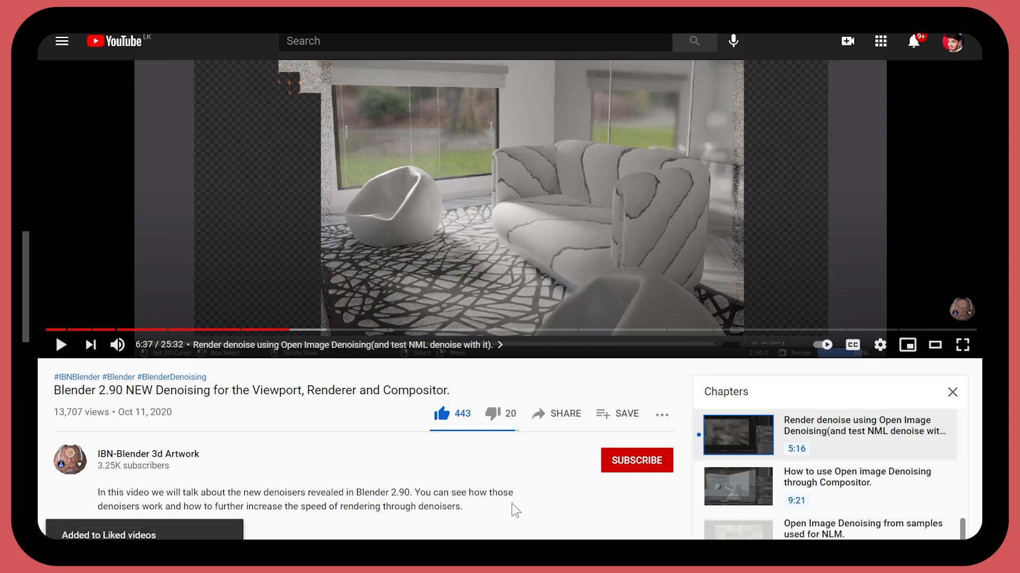
pyautogui.click(623, 466)
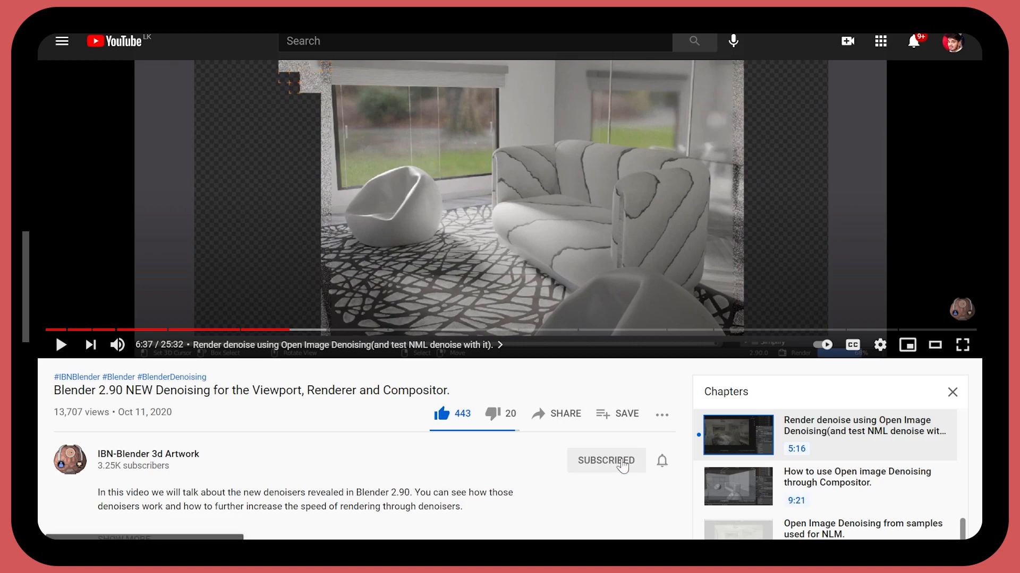
pyautogui.click(662, 464)
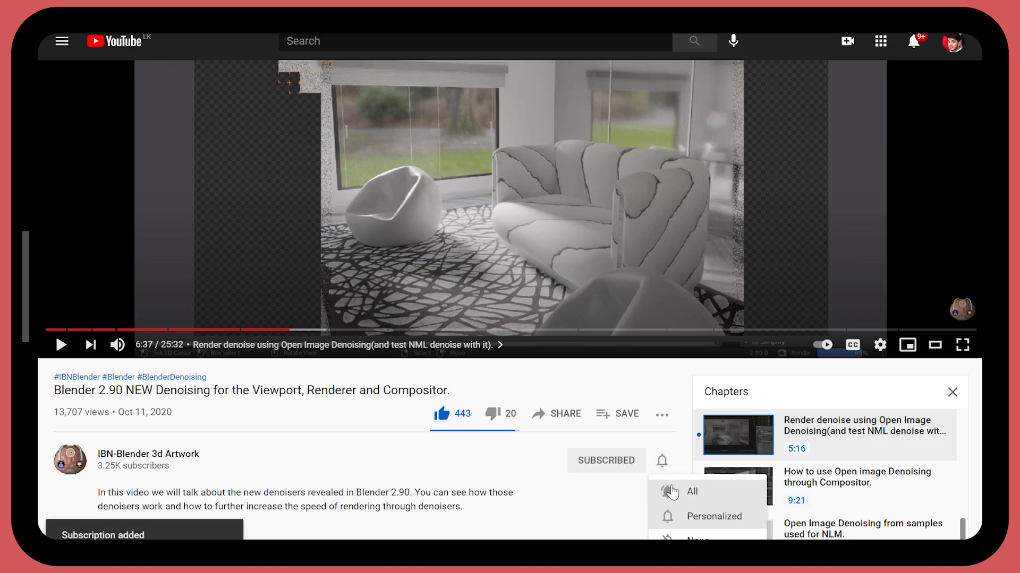
pyautogui.click(674, 494)
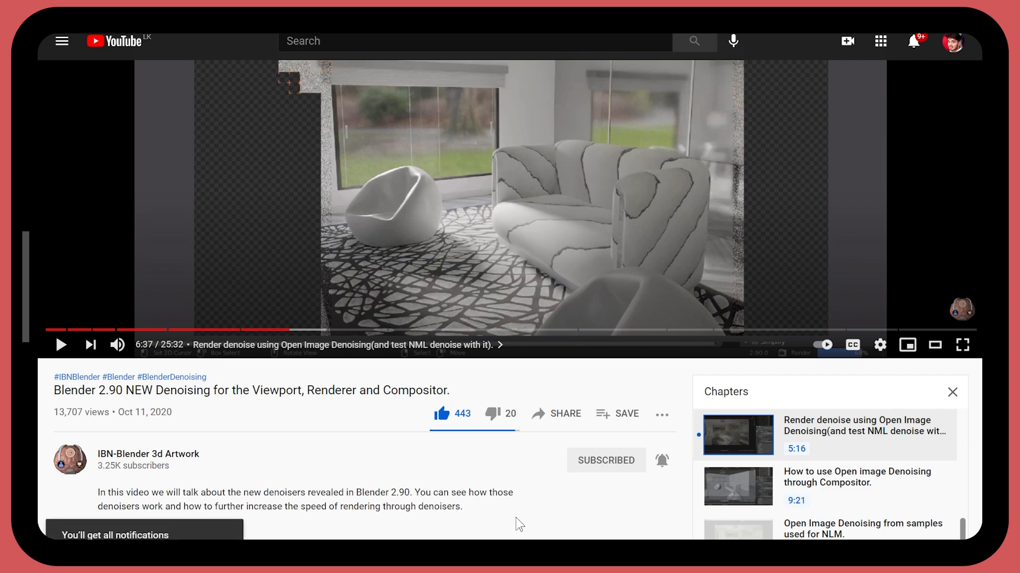
# Write the public comment "This Video is ..." under the Blender 2.90 denoising video
pyautogui.scroll(-3, 505, 512)
pyautogui.click(415, 436)
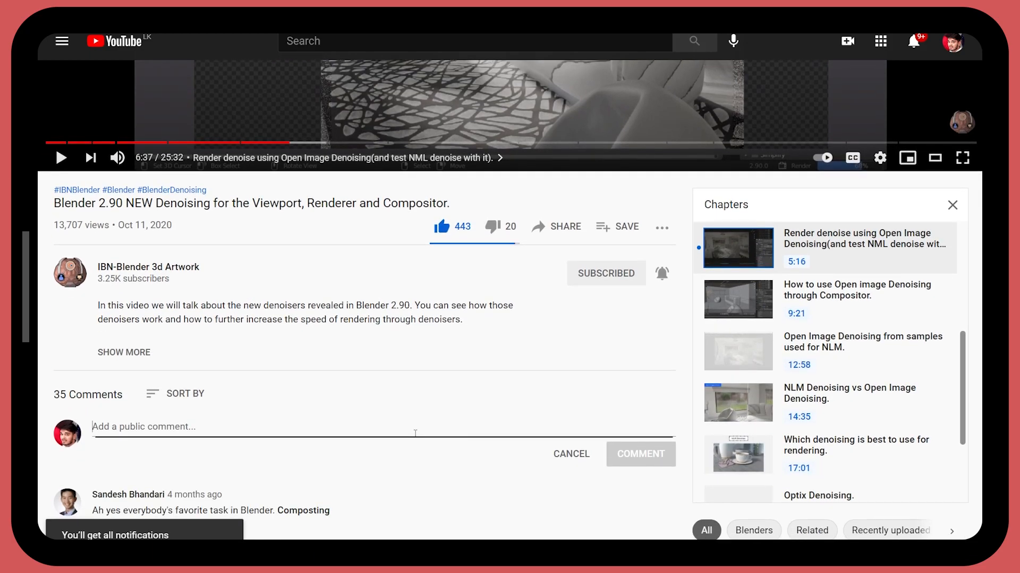
pyautogui.write('This Video is ...')
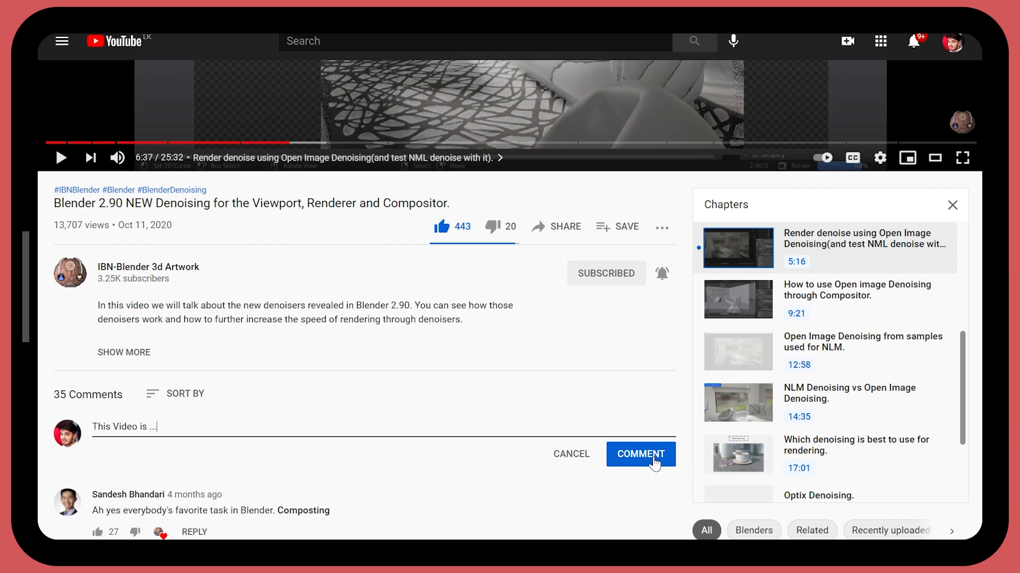
# Open the video's sharing options and browse the further social networks offered for sharing
pyautogui.scroll(4, 654, 463)
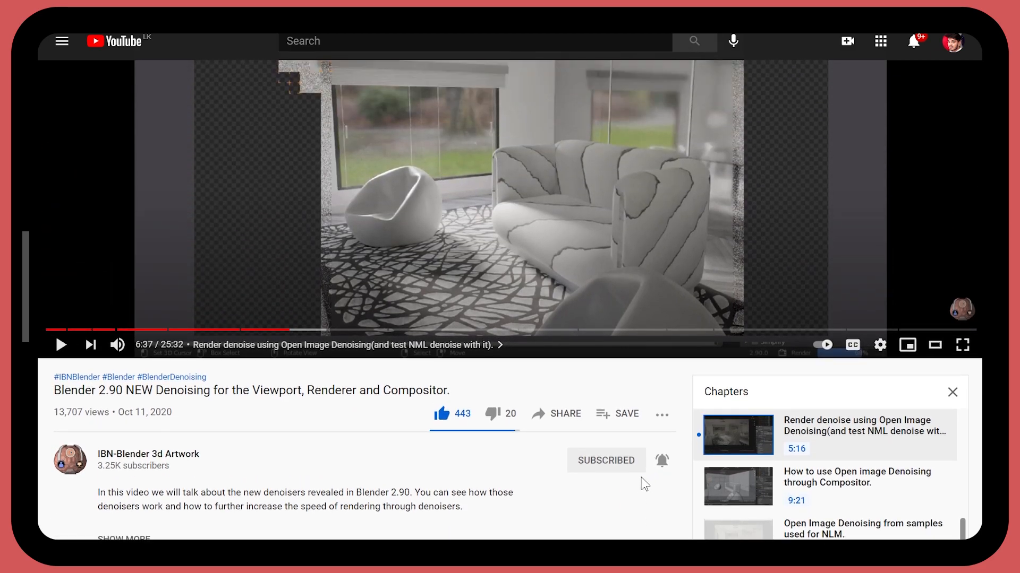
pyautogui.click(576, 425)
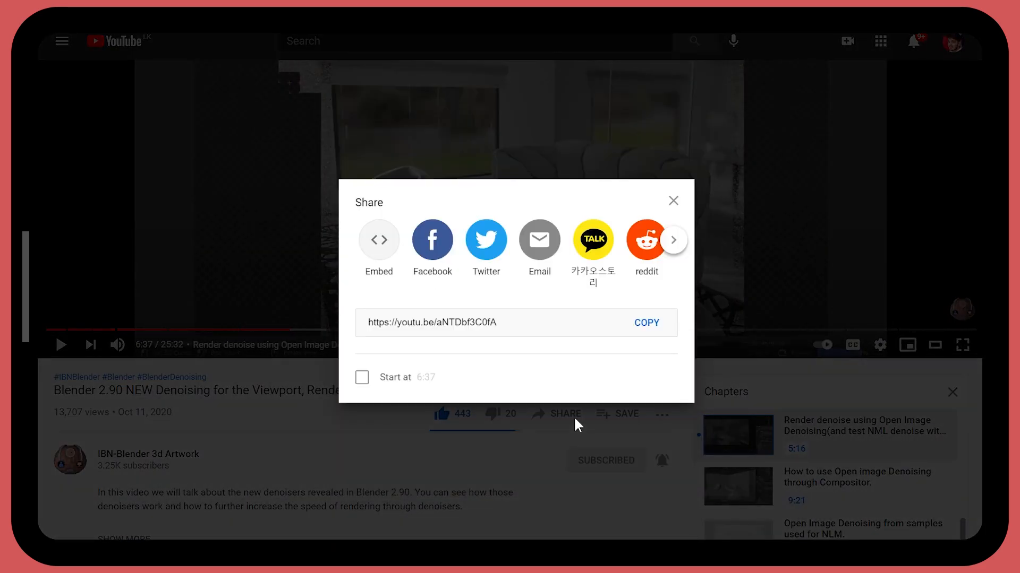
pyautogui.click(675, 249)
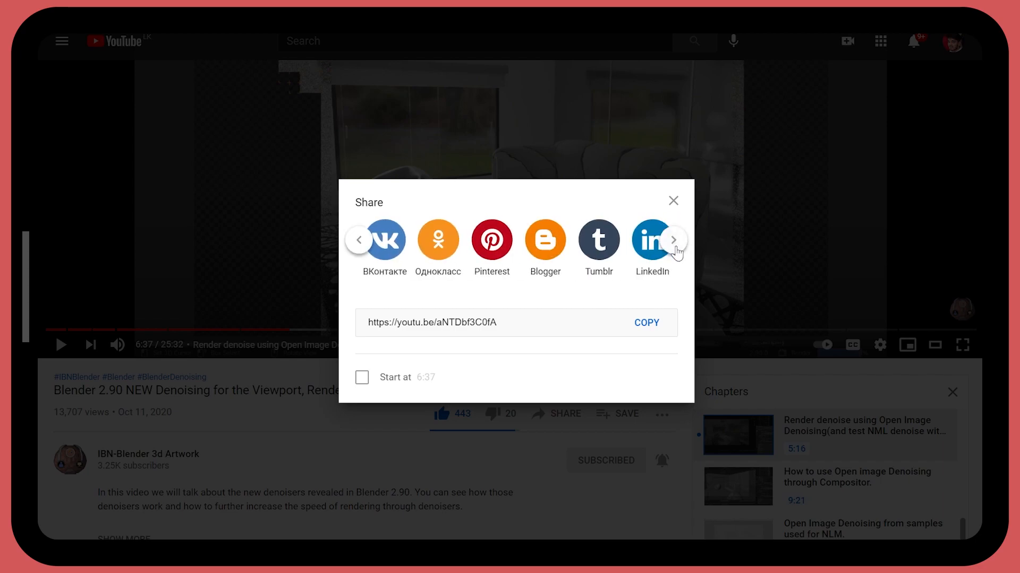